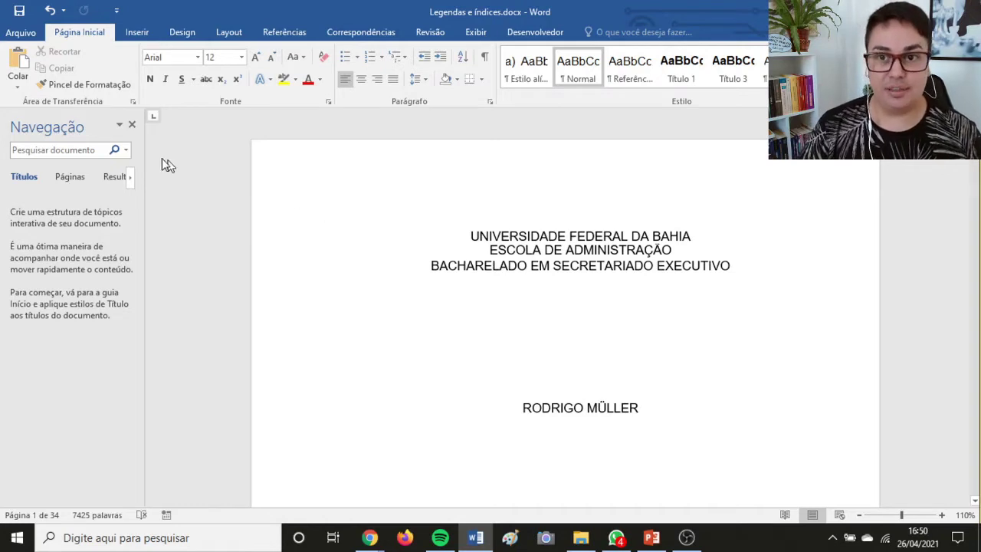
# Close the navigation pane and place the cursor on the blank line below the course name on the cover page.
pyautogui.click(132, 125)
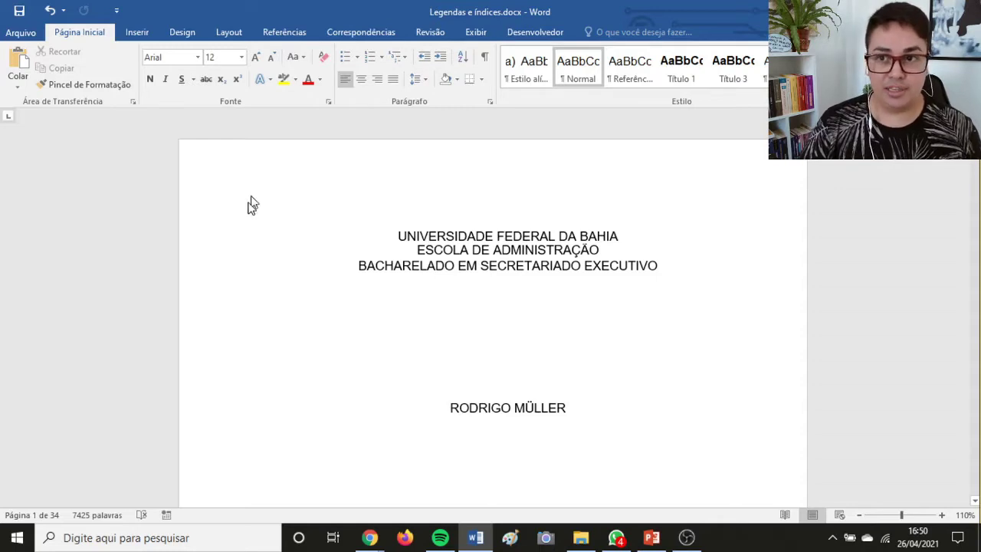
pyautogui.click(247, 236)
pyautogui.click(512, 302)
pyautogui.click(512, 301)
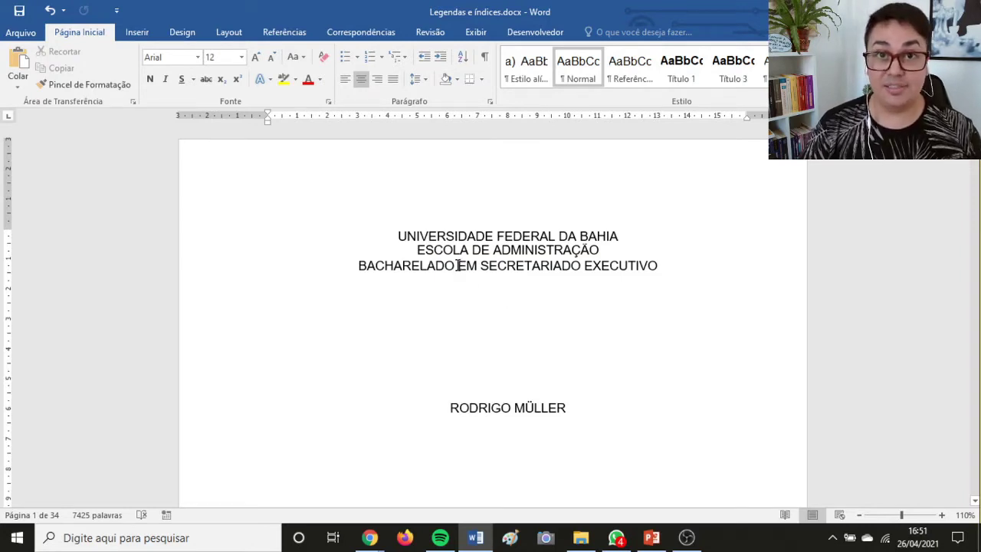
# Hide the ruler and show it again, repeating the toggle to compare the page with and without it.
pyautogui.click(475, 34)
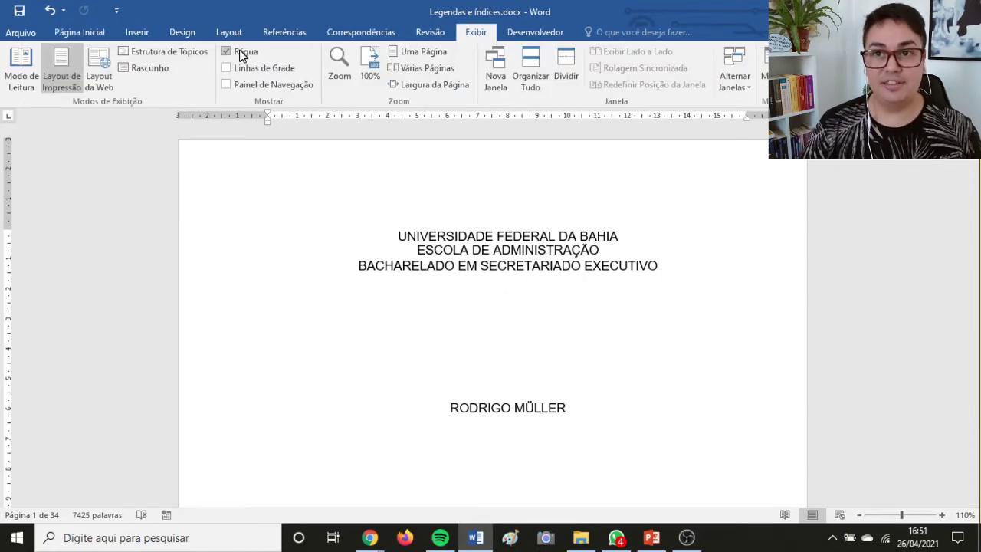
pyautogui.click(230, 52)
pyautogui.click(228, 52)
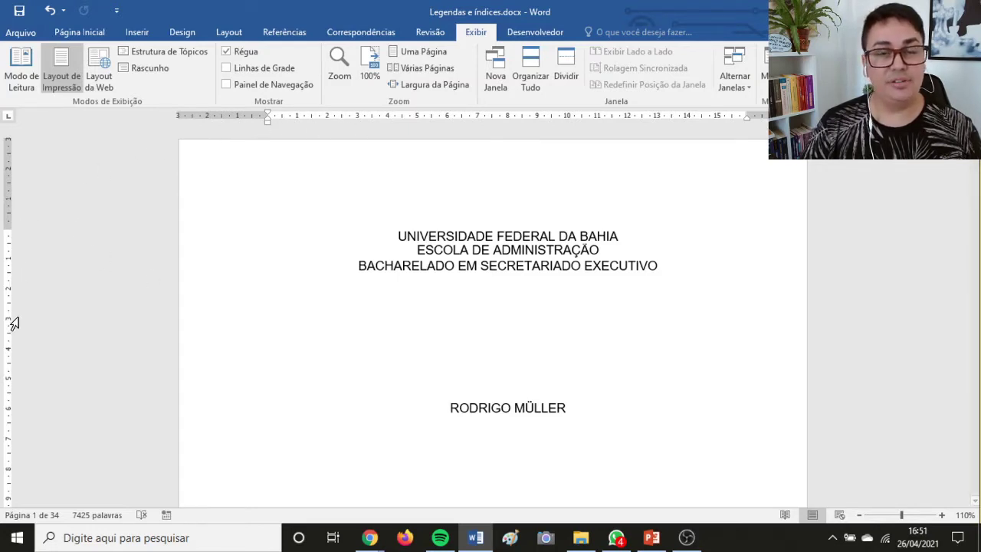
pyautogui.click(225, 51)
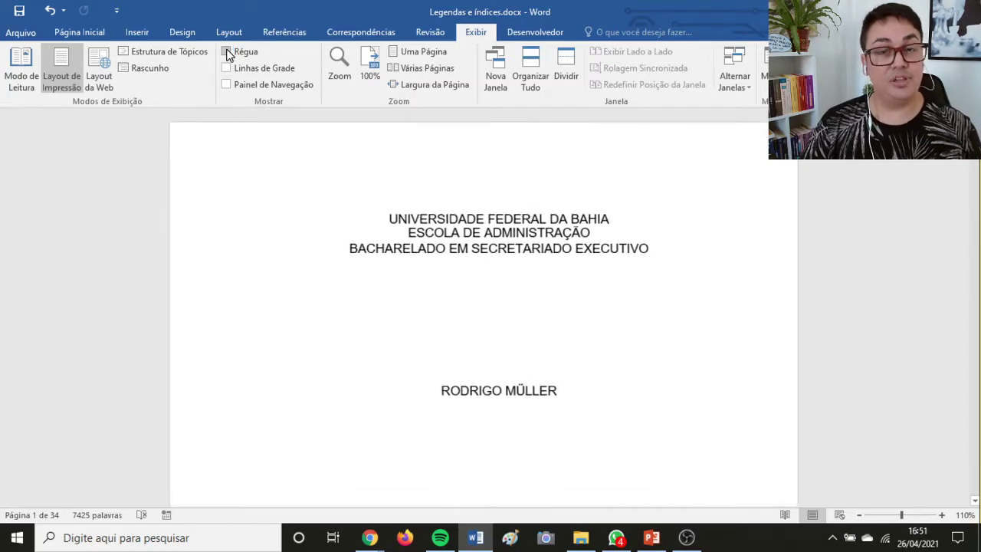
pyautogui.click(226, 51)
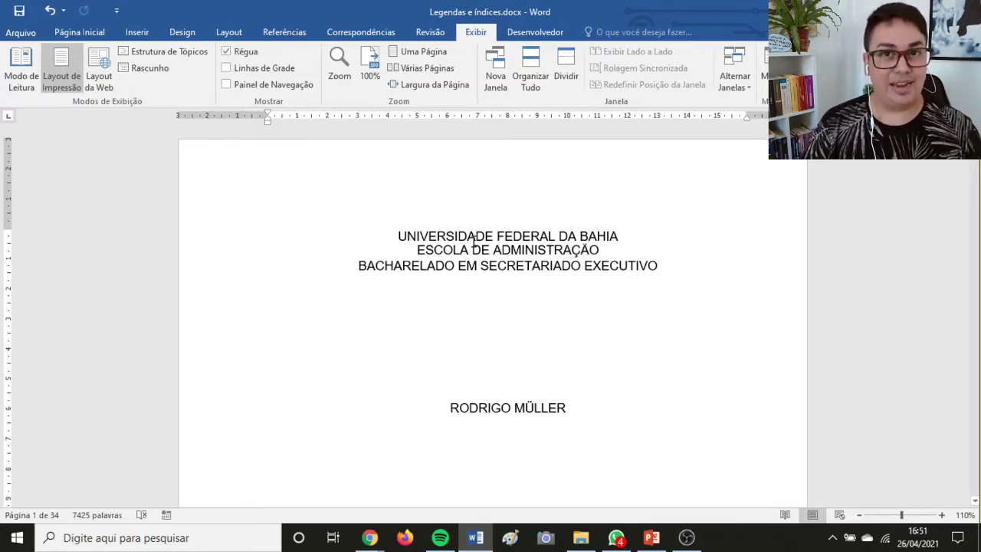
# Open the custom page margin settings and set the left margin to 3 cm.
pyautogui.click(229, 32)
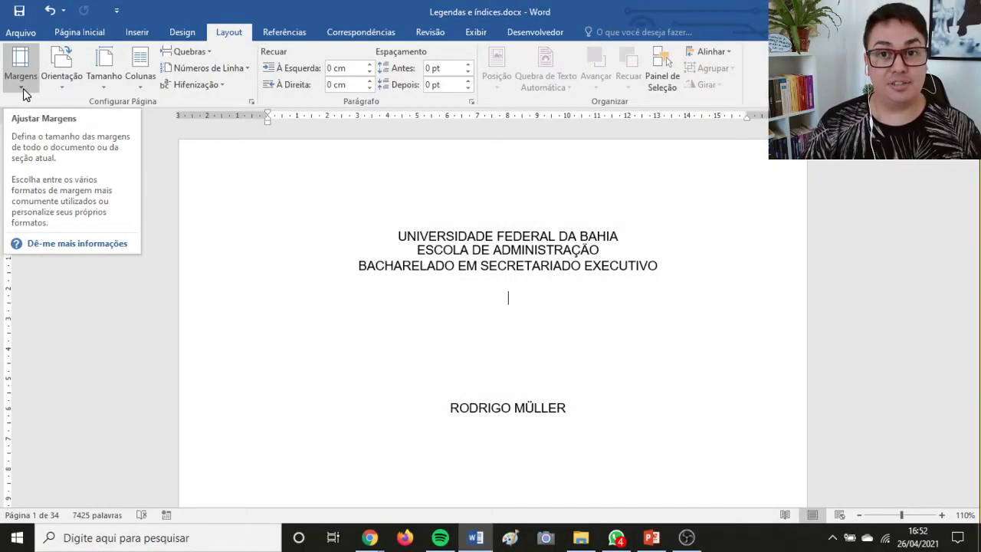
pyautogui.click(25, 88)
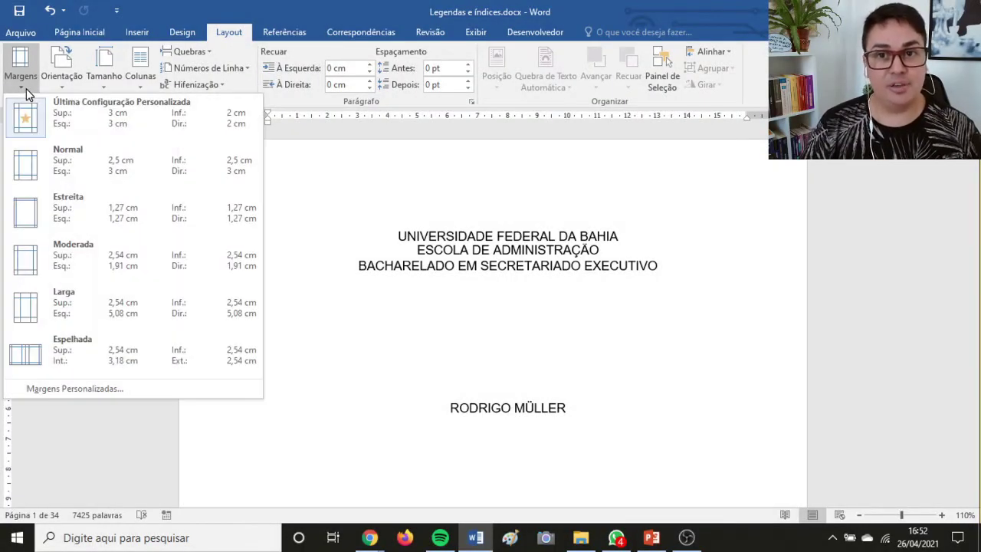
pyautogui.click(61, 388)
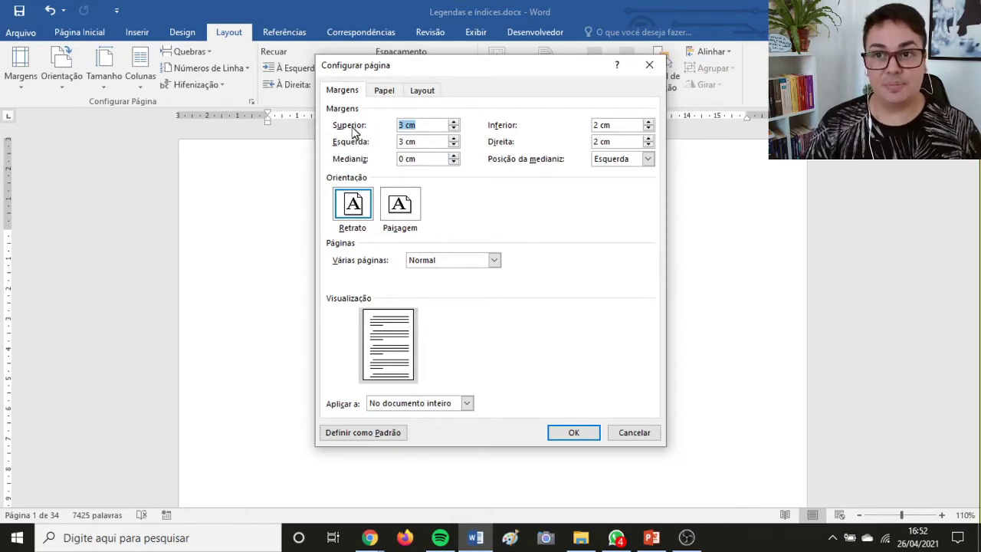
pyautogui.click(454, 145)
pyautogui.click(454, 145)
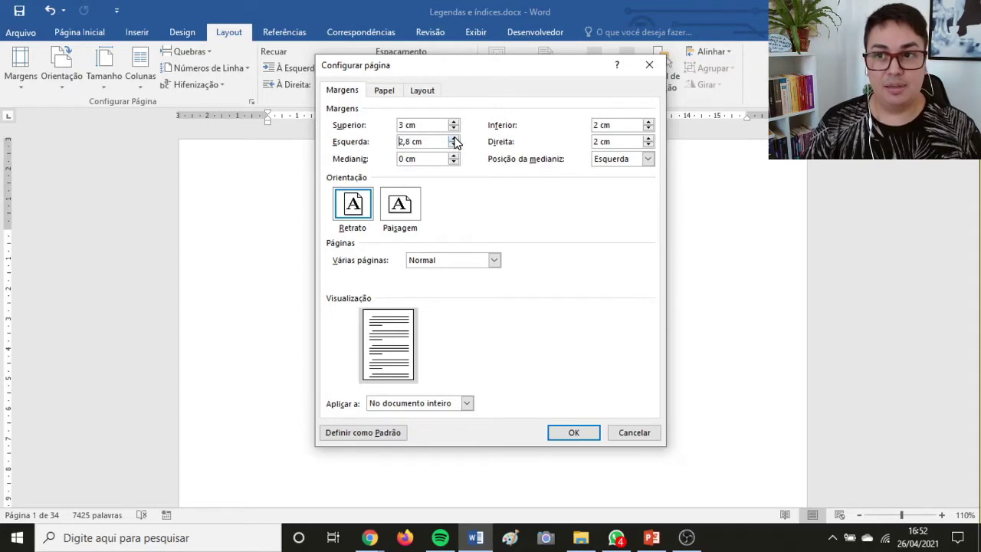
pyautogui.click(454, 138)
pyautogui.click(455, 139)
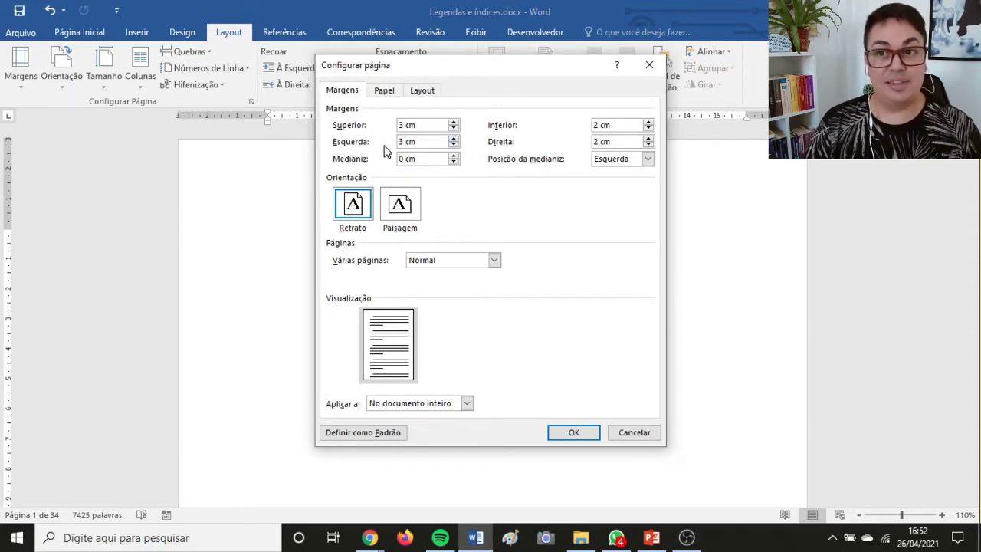
# Set the bottom margin to 2 cm and apply the page setup to the whole document.
pyautogui.click(650, 127)
pyautogui.click(649, 131)
pyautogui.click(650, 124)
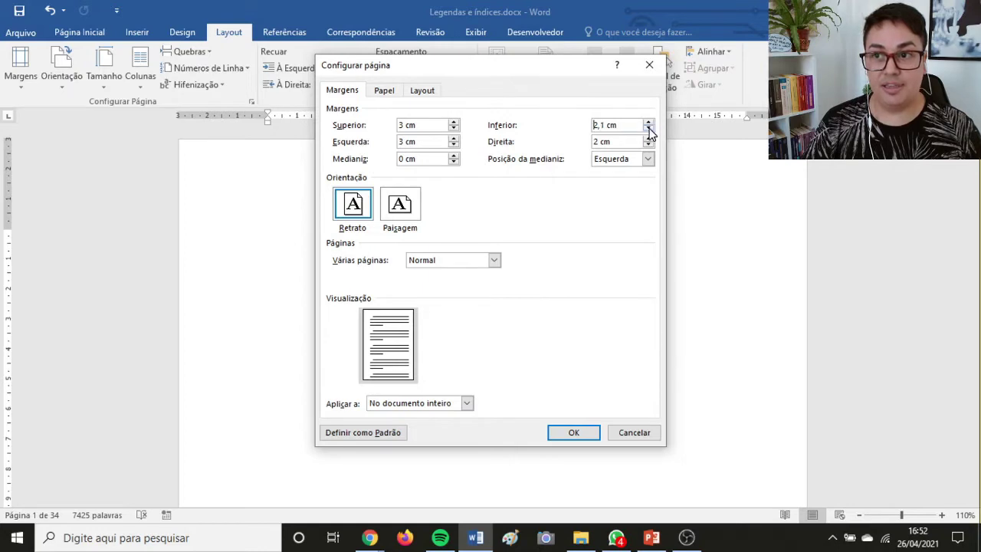
pyautogui.click(650, 131)
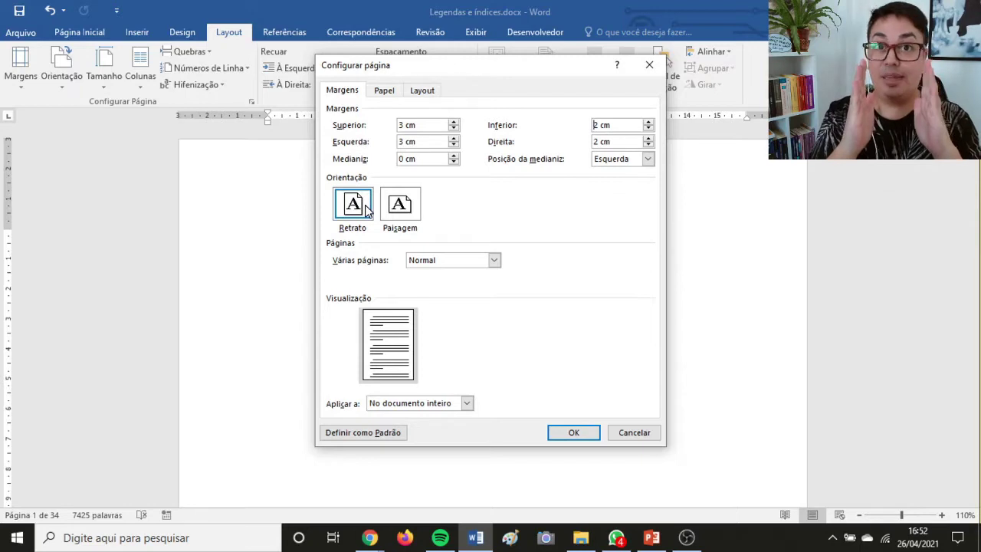
pyautogui.click(586, 433)
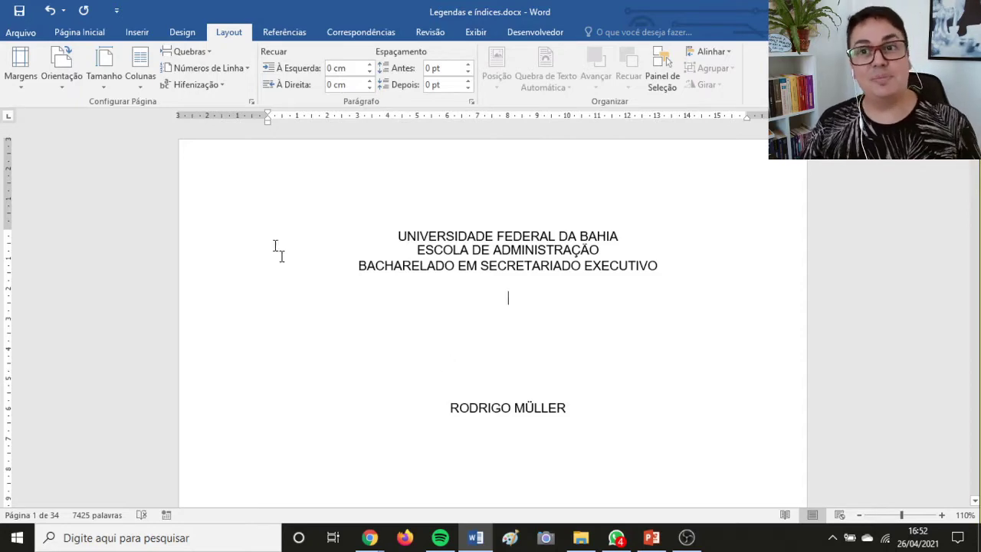
# Examine the cover page's elements, from the institution header and author's name to the work title, city and year.
pyautogui.click(69, 32)
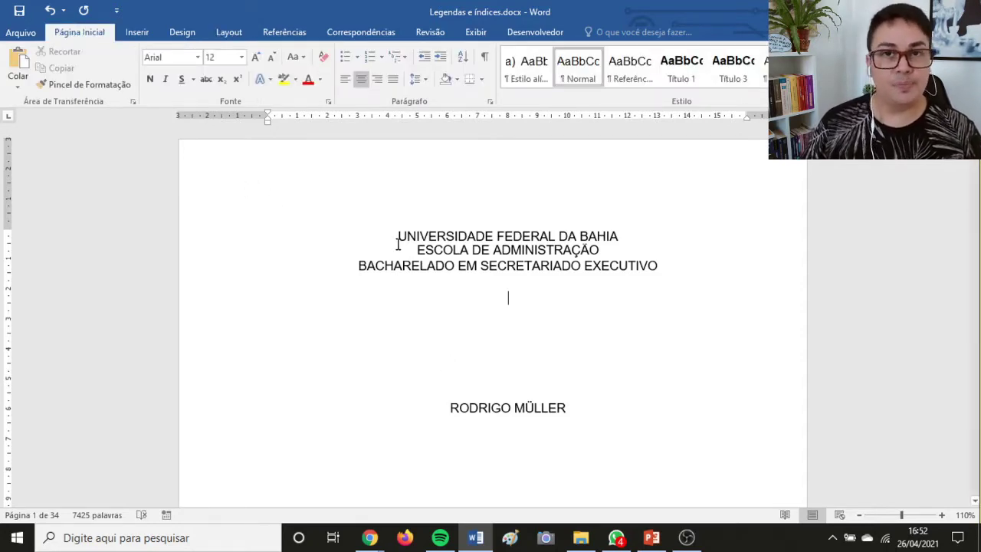
pyautogui.click(521, 296)
pyautogui.scroll(-2, 524, 296)
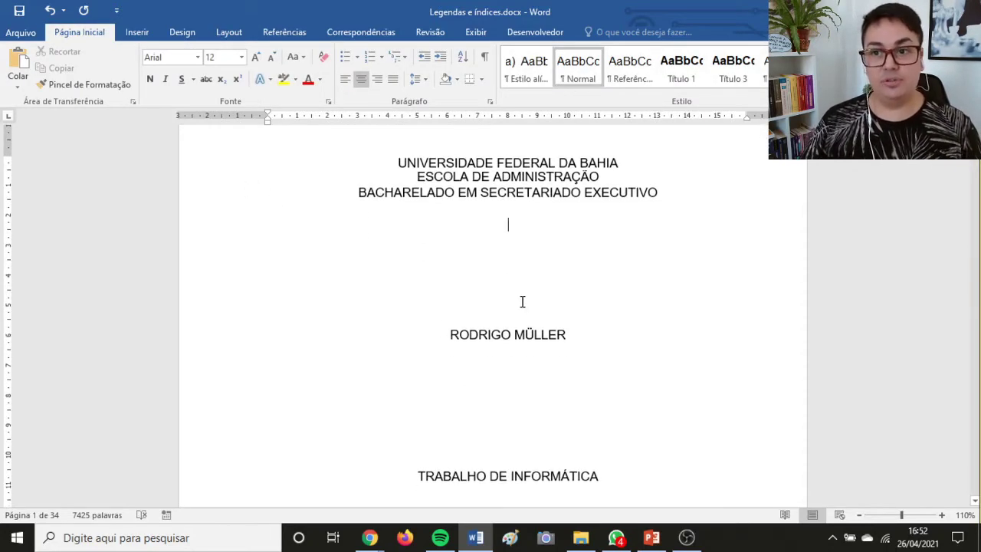
pyautogui.scroll(2, 514, 301)
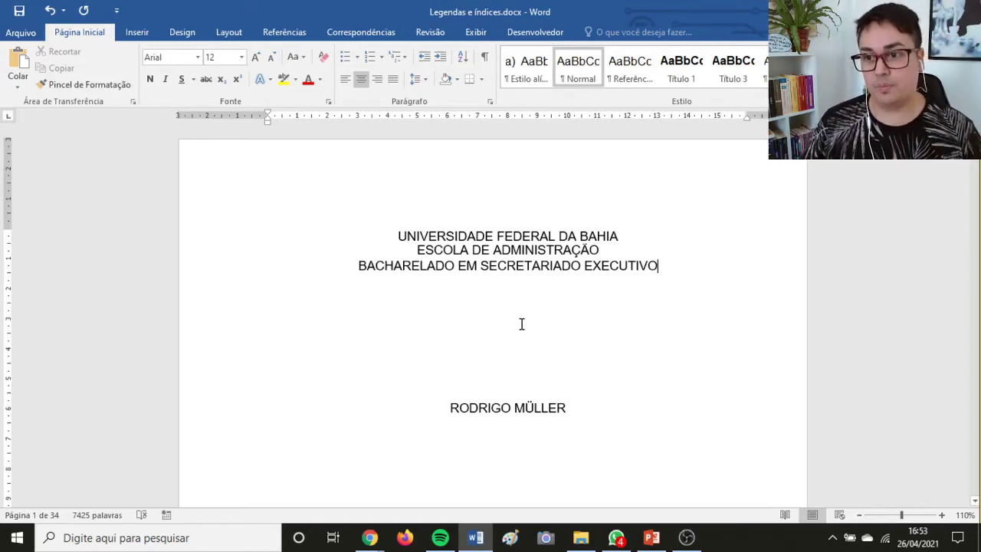
pyautogui.scroll(-3, 522, 314)
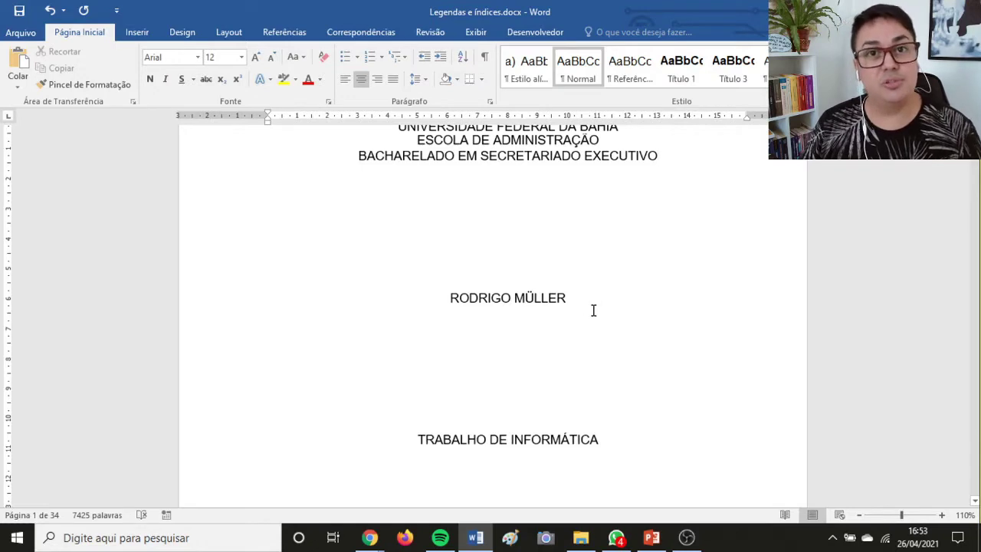
pyautogui.scroll(-6, 582, 322)
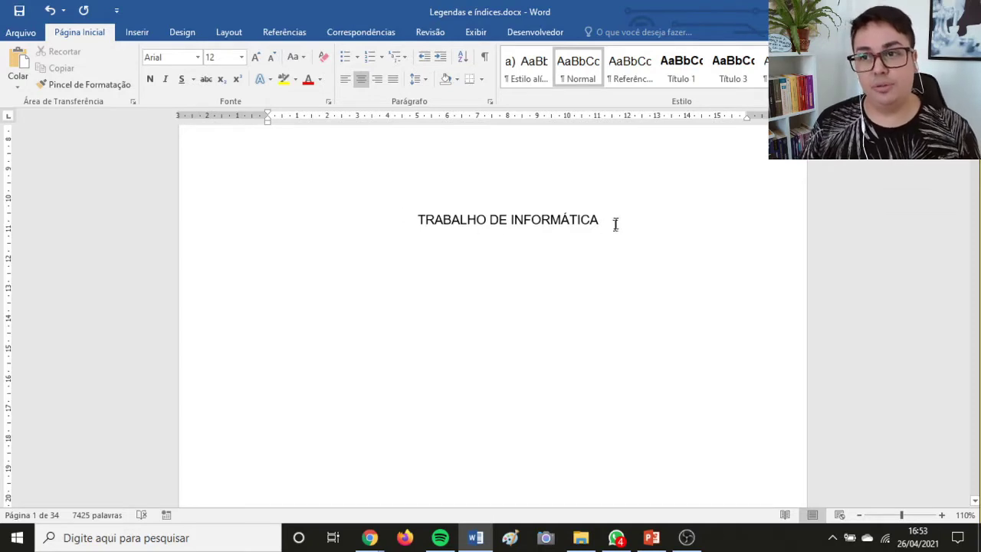
pyautogui.scroll(-8, 589, 267)
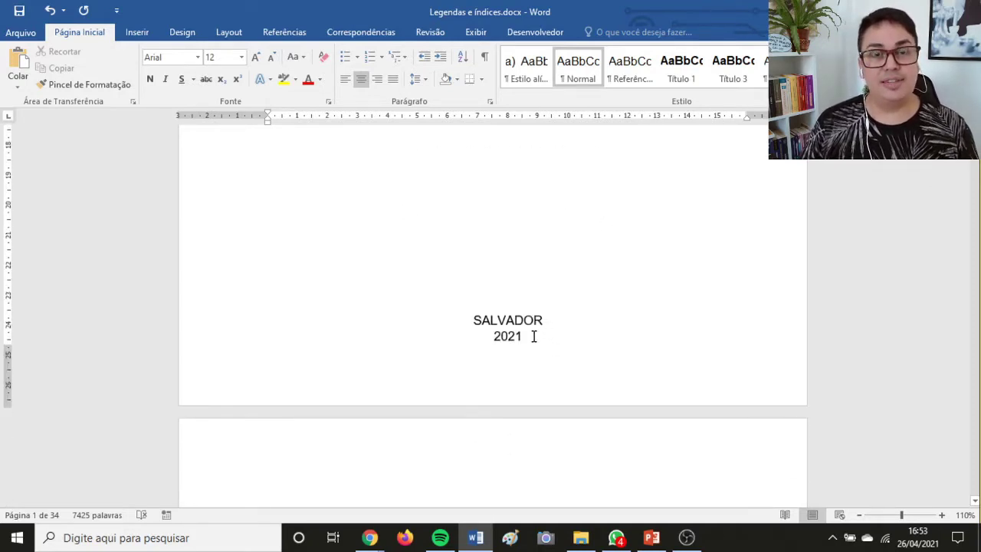
pyautogui.scroll(10, 519, 337)
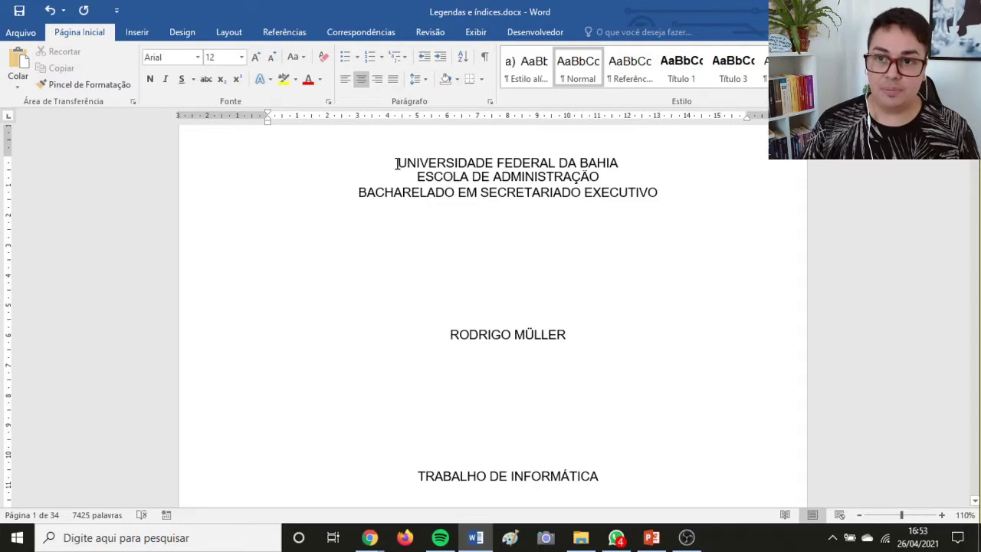
# Select the cover text from the institution header to the work title to check its font and size, then clear the selection.
pyautogui.moveTo(396, 163); pyautogui.dragTo(620, 217)
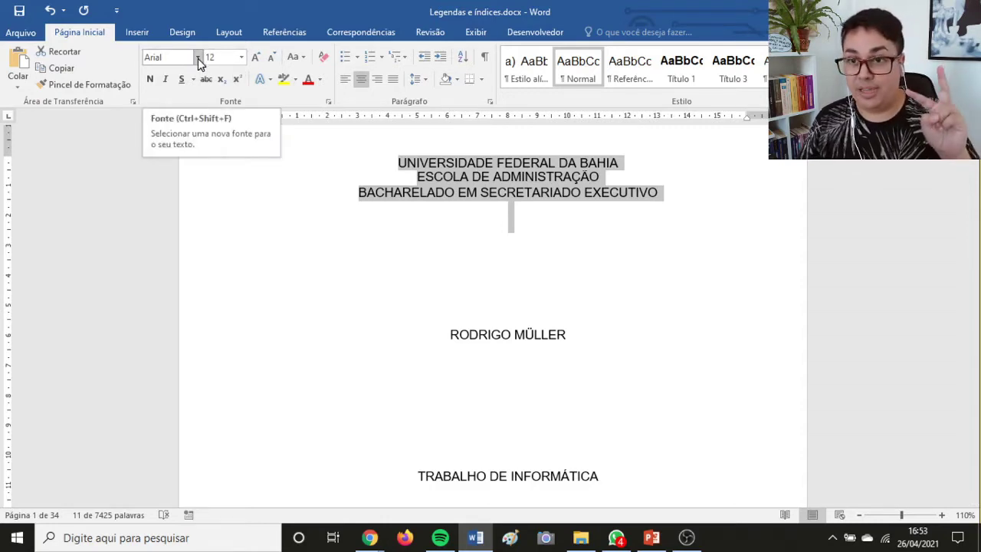
pyautogui.click(498, 208)
pyautogui.moveTo(393, 165); pyautogui.dragTo(523, 471)
pyautogui.scroll(4, 578, 367)
pyautogui.scroll(3, 579, 367)
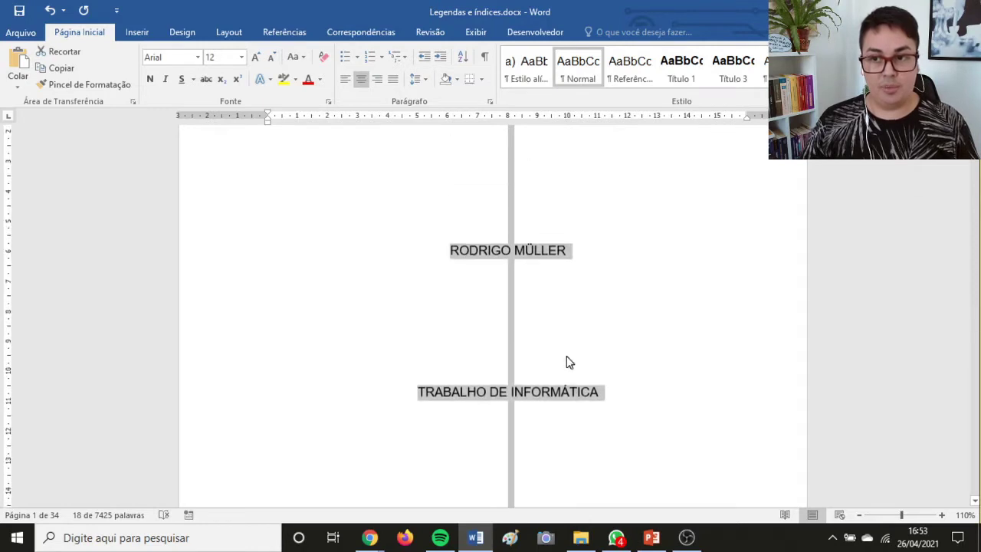
pyautogui.click(512, 393)
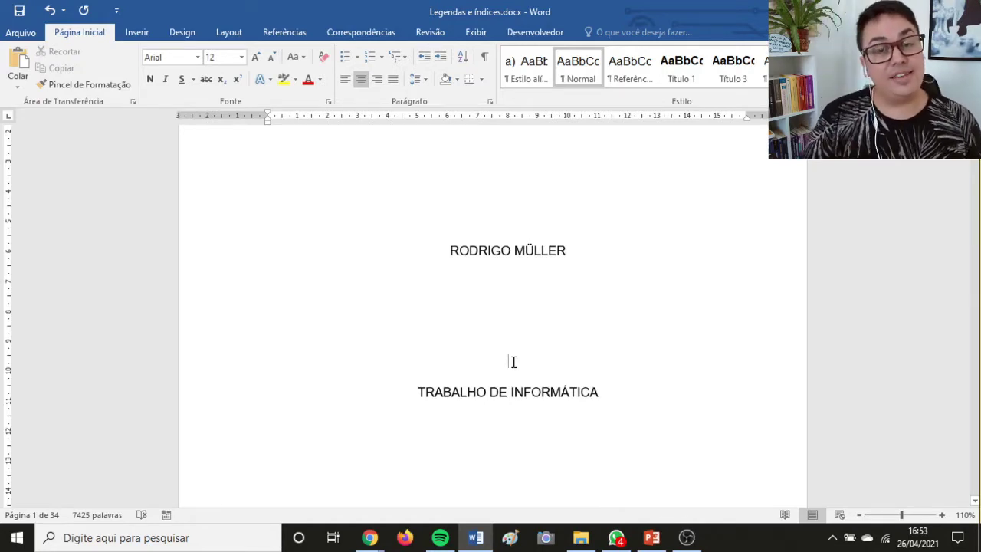
pyautogui.click(513, 361)
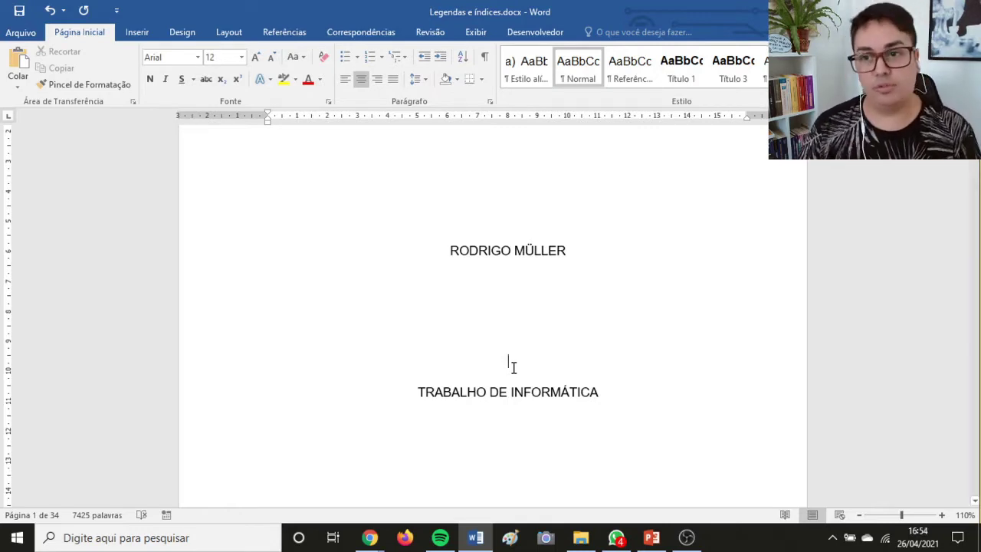
# Move the cursor through the blank lines from the institution header past the author's name to just below the work title.
pyautogui.scroll(3, 546, 311)
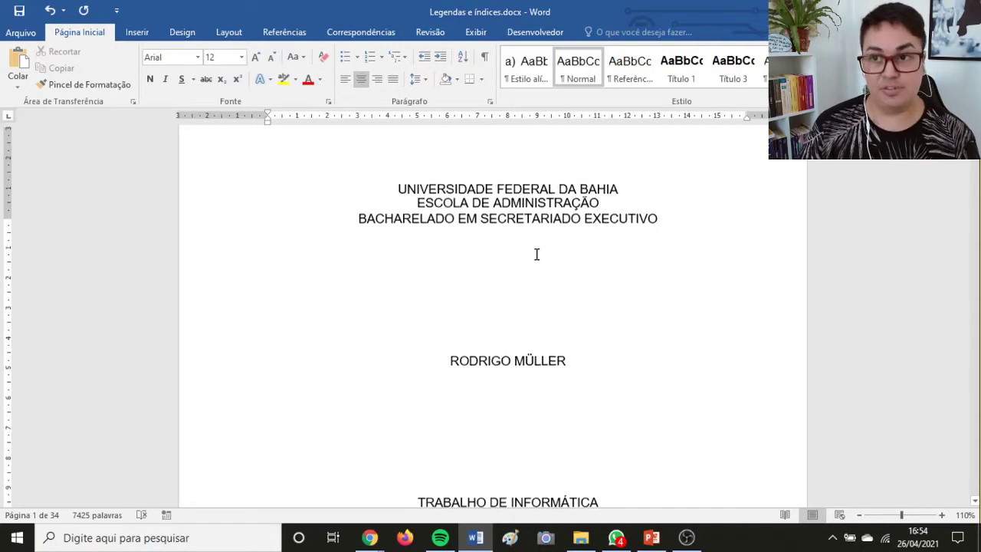
pyautogui.scroll(2, 536, 255)
pyautogui.click(516, 284)
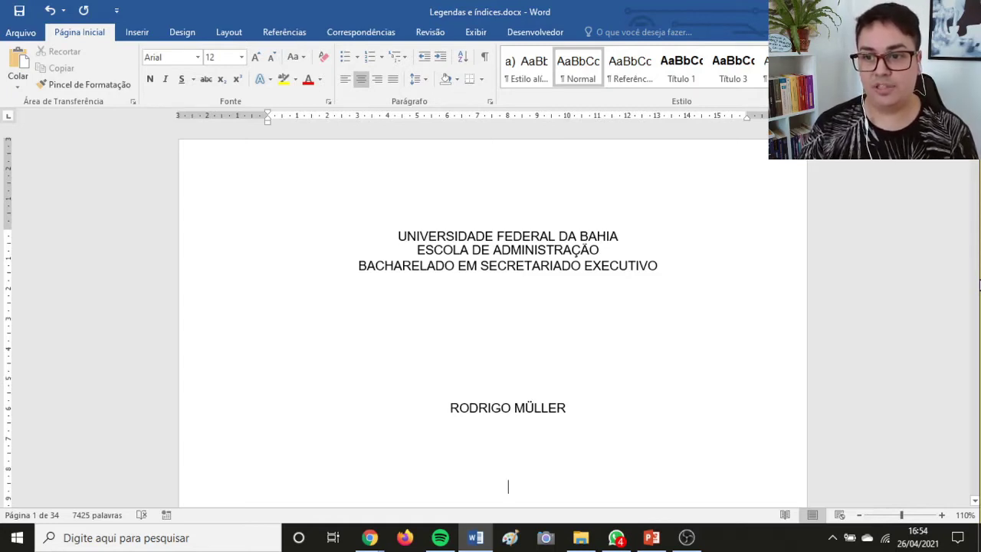
pyautogui.press('Down')
pyautogui.press('Down')
pyautogui.press('Down')
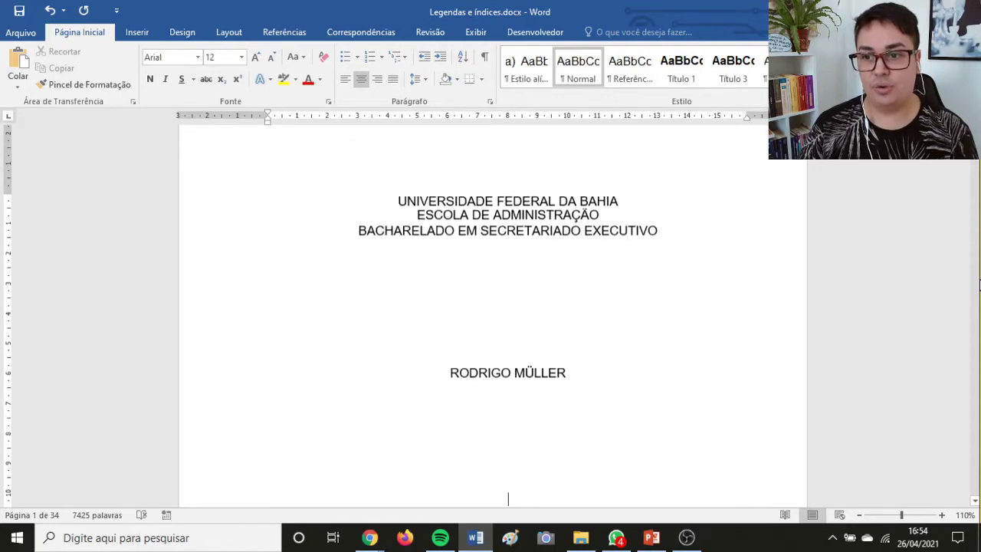
pyautogui.press('Down')
pyautogui.press('Up')
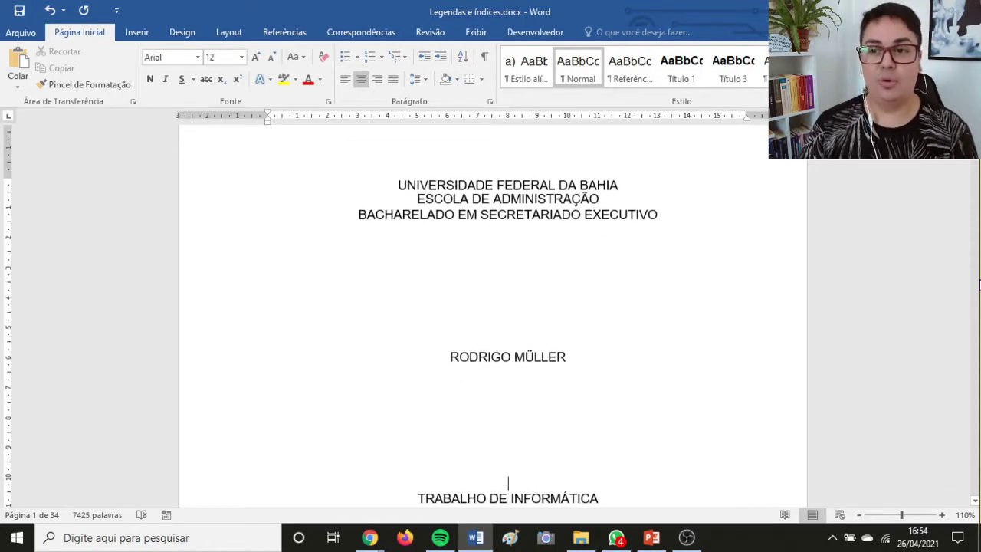
pyautogui.press('Down')
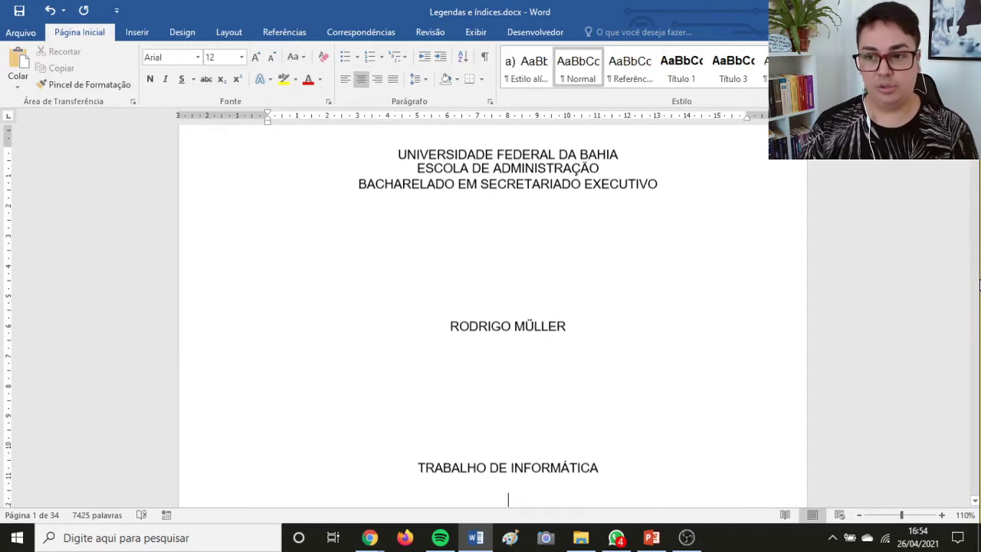
# Move the cursor through the blank lines below the work title down to the city and year on the cover page.
pyautogui.scroll(-5, 861, 231)
pyautogui.scroll(-3, 789, 230)
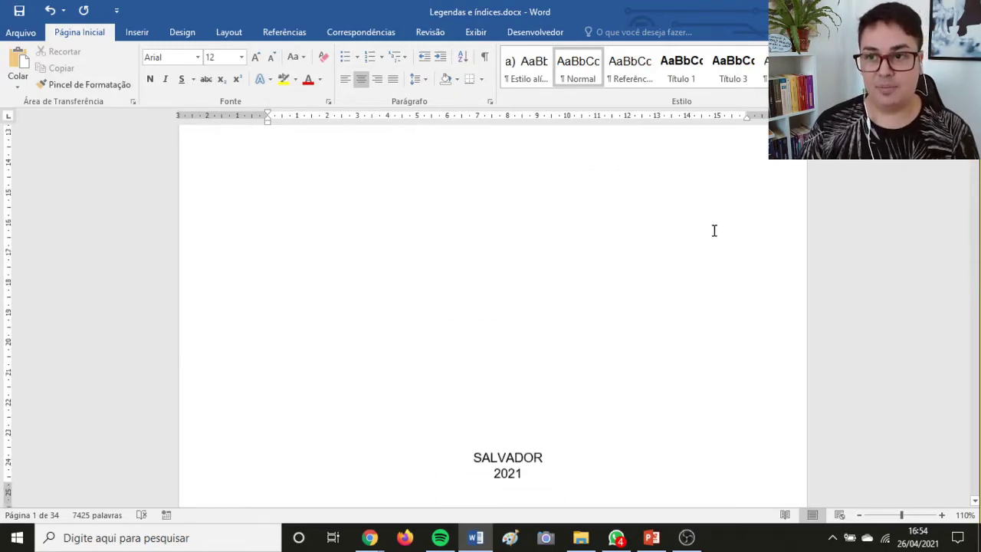
pyautogui.scroll(3, 714, 230)
pyautogui.scroll(1, 528, 206)
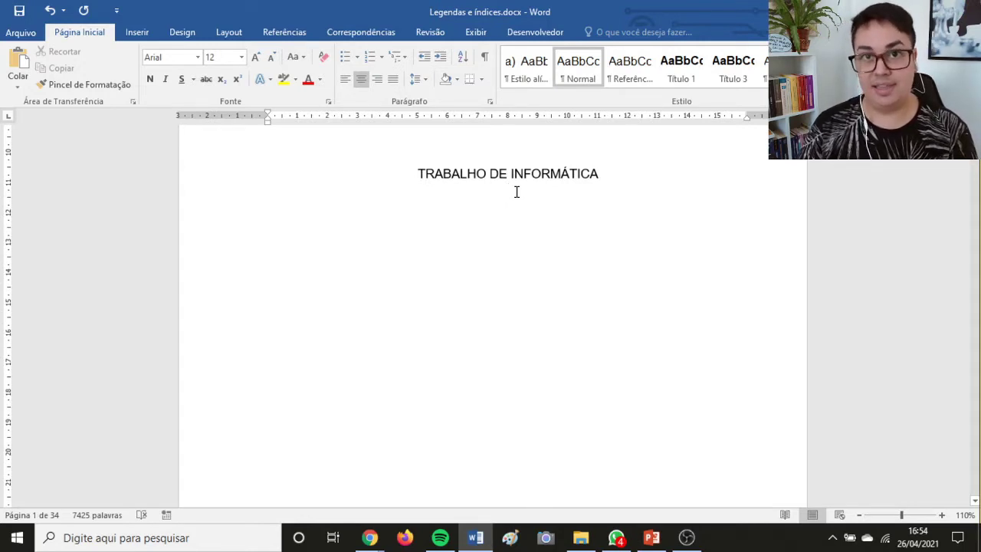
pyautogui.press('Return')
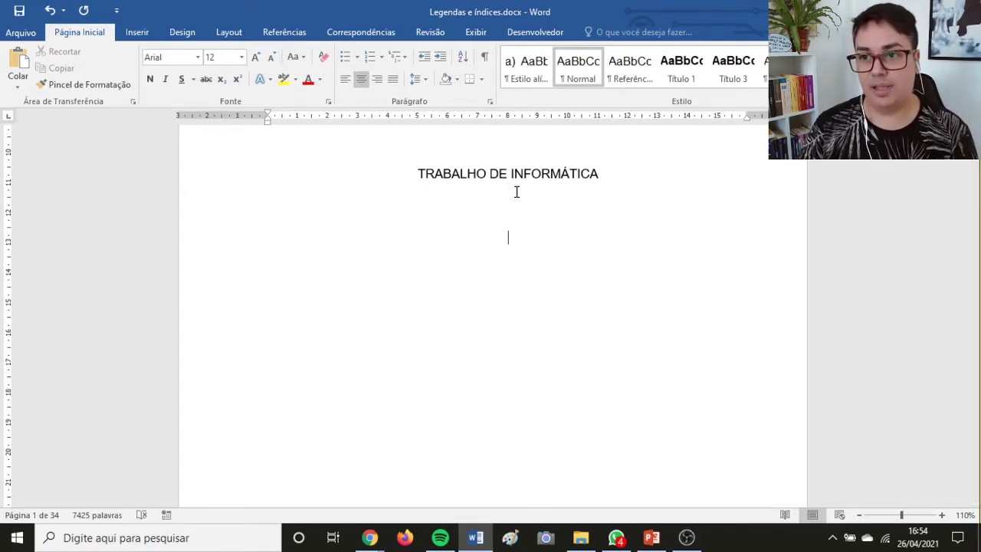
pyautogui.press('Return')
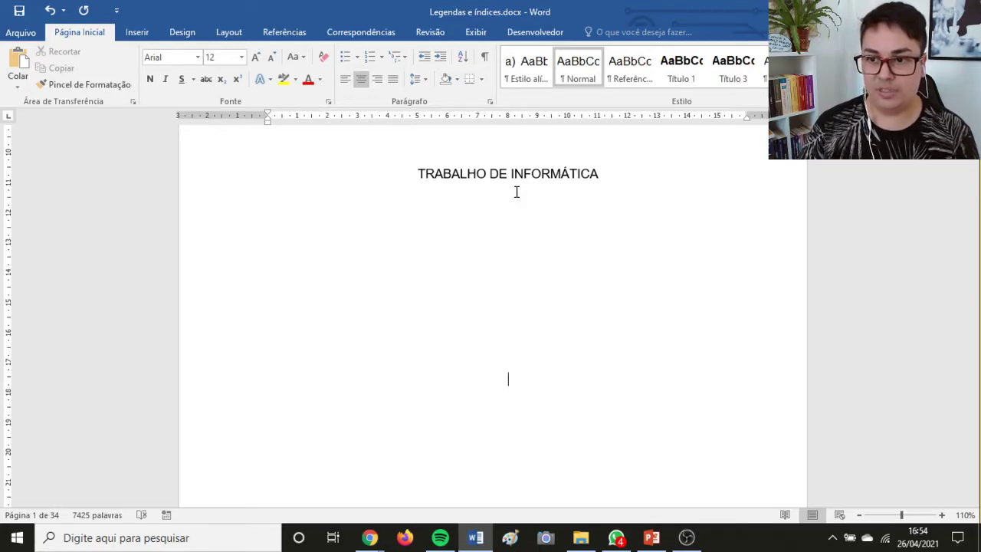
pyautogui.press('Return')
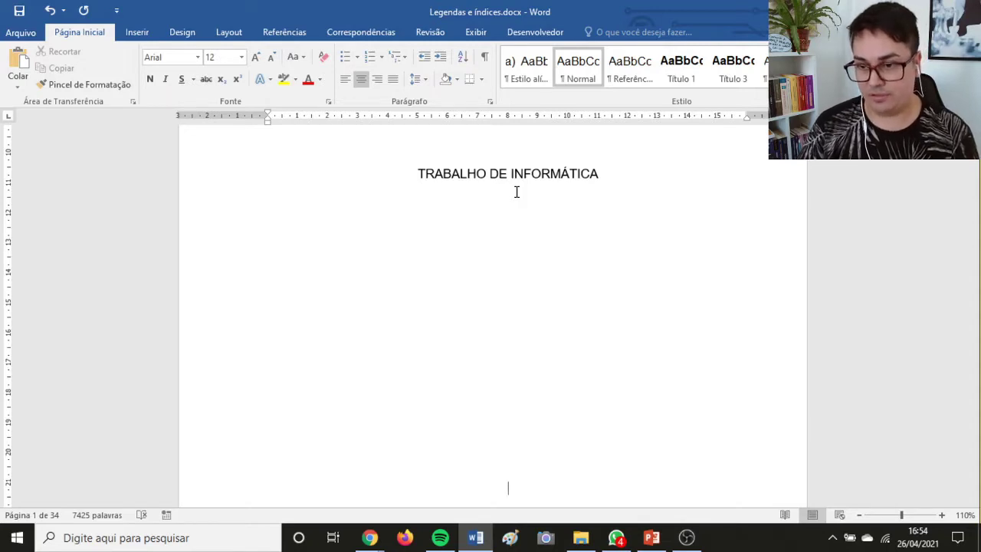
pyautogui.press('Return')
pyautogui.press('Return')
pyautogui.press('Return')
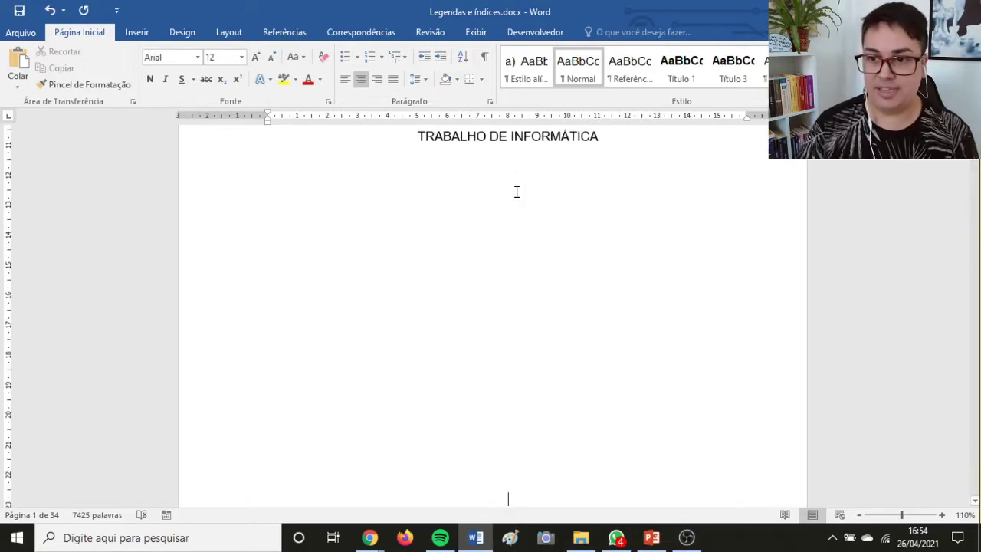
pyautogui.scroll(-3, 521, 242)
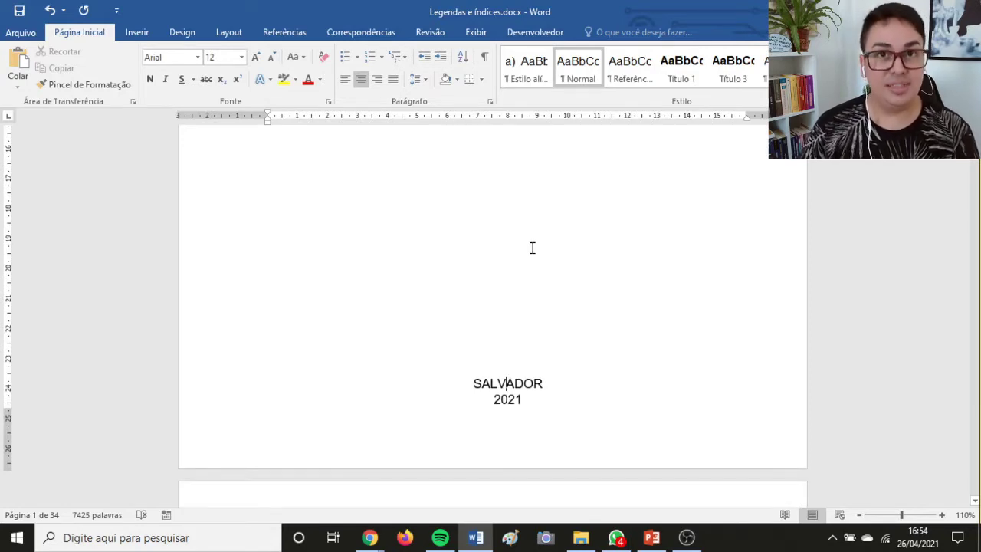
pyautogui.press('Down')
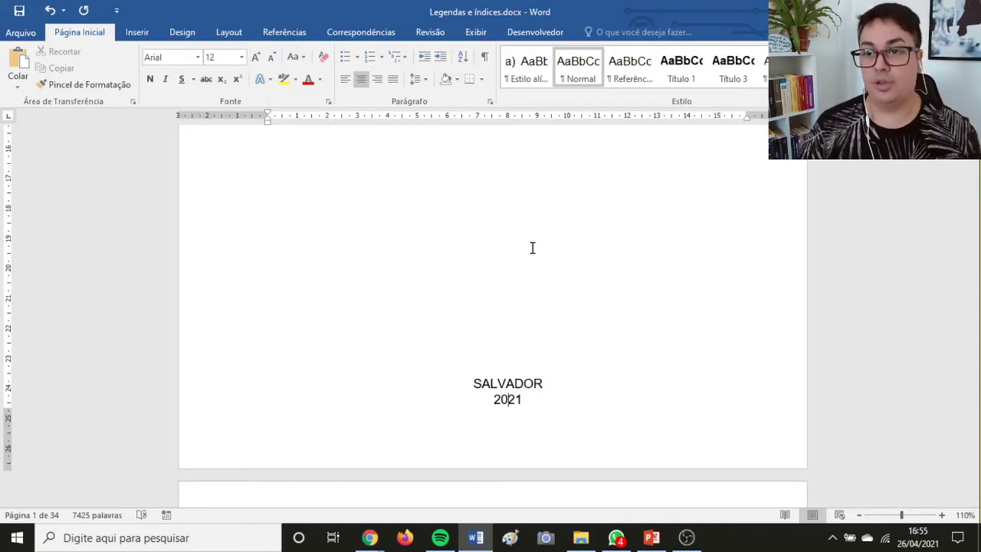
# Examine the title page's elements: author's name, work title, description note, professor line, city and year.
pyautogui.scroll(-7, 532, 248)
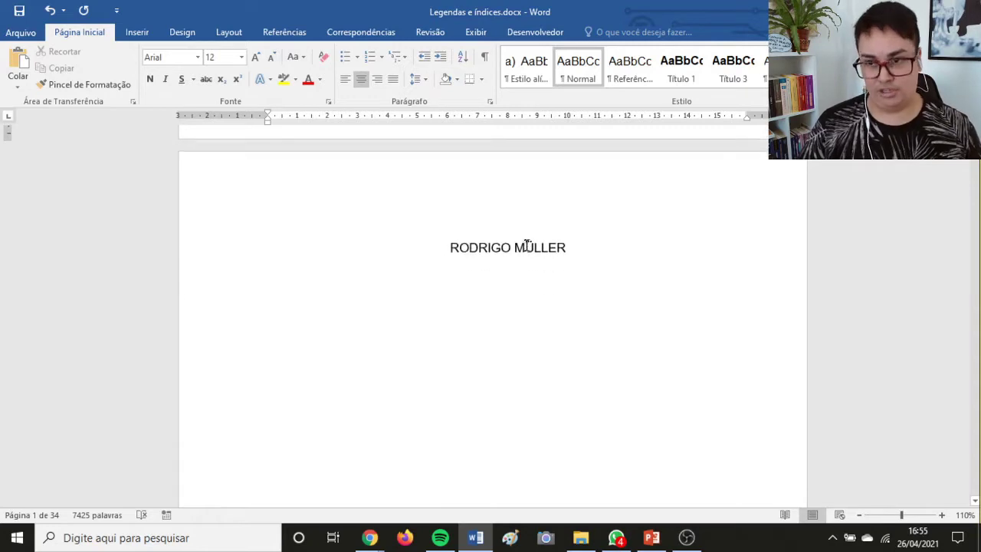
pyautogui.click(445, 248)
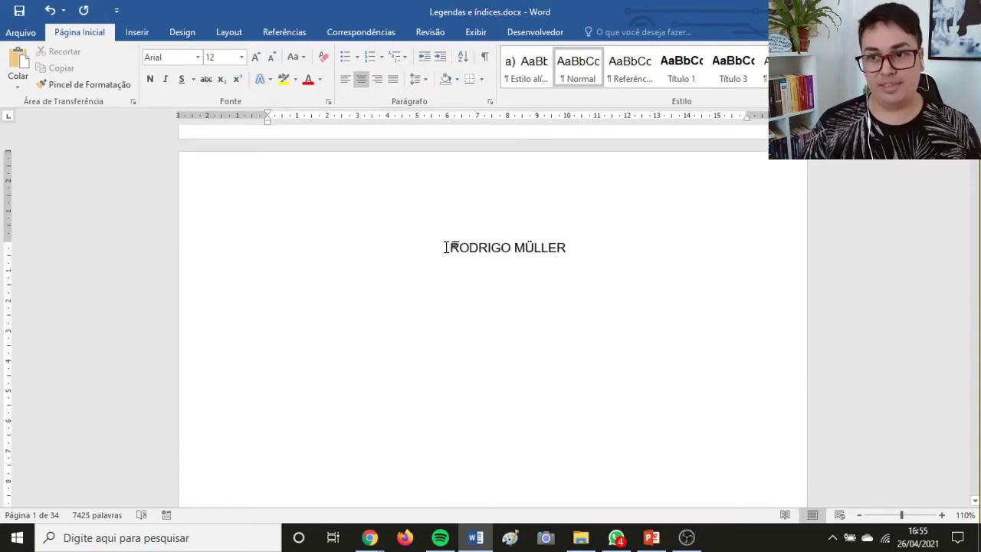
pyautogui.scroll(-4, 560, 274)
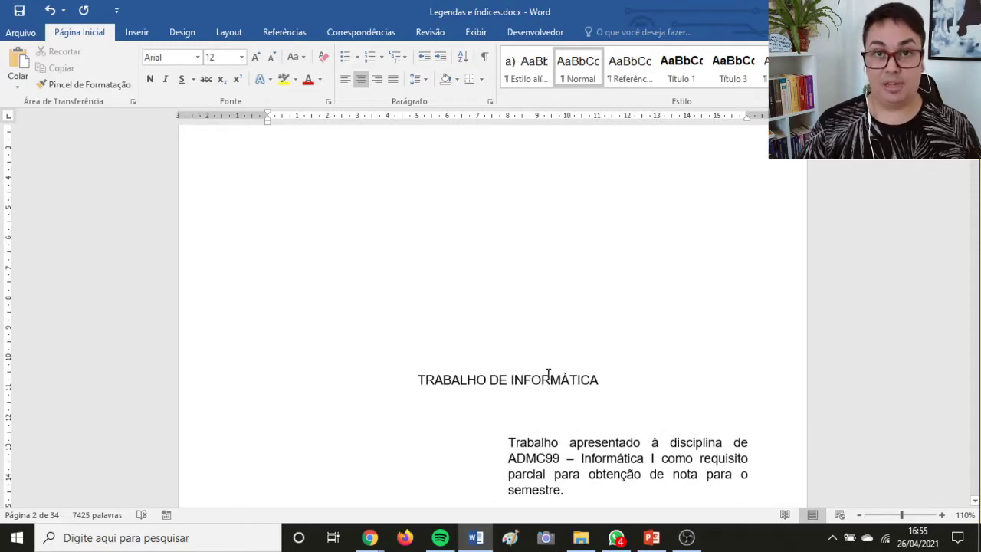
pyautogui.scroll(-1, 590, 360)
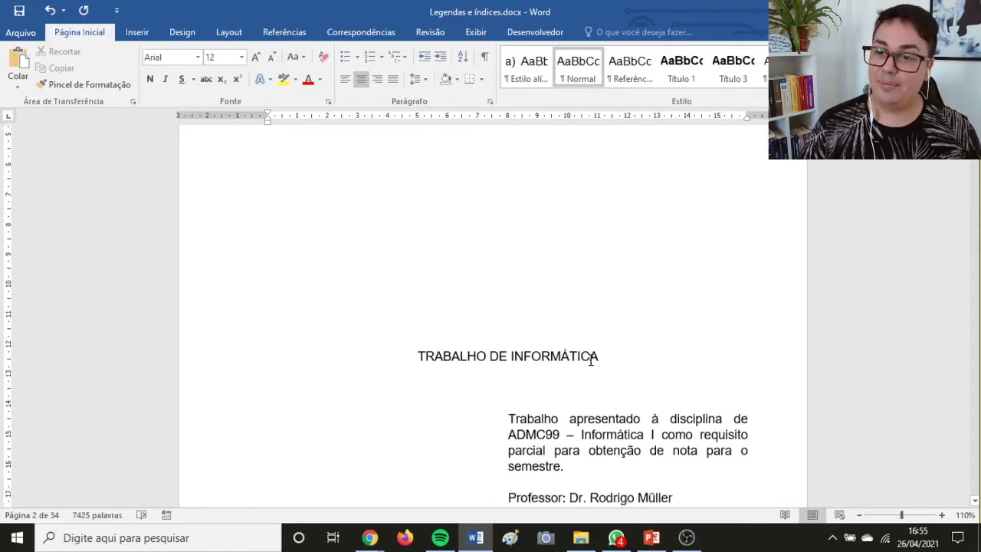
pyautogui.scroll(-3, 582, 357)
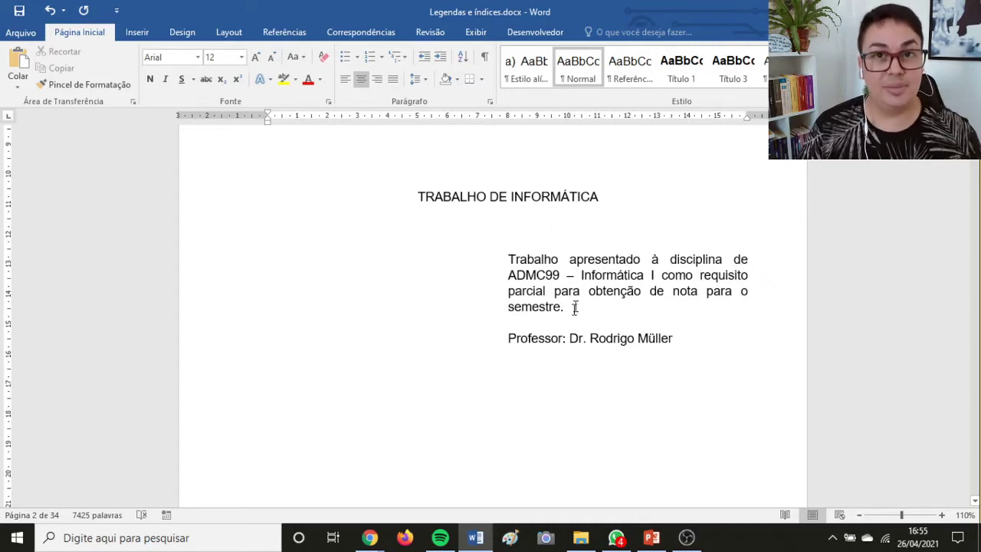
pyautogui.scroll(-4, 567, 334)
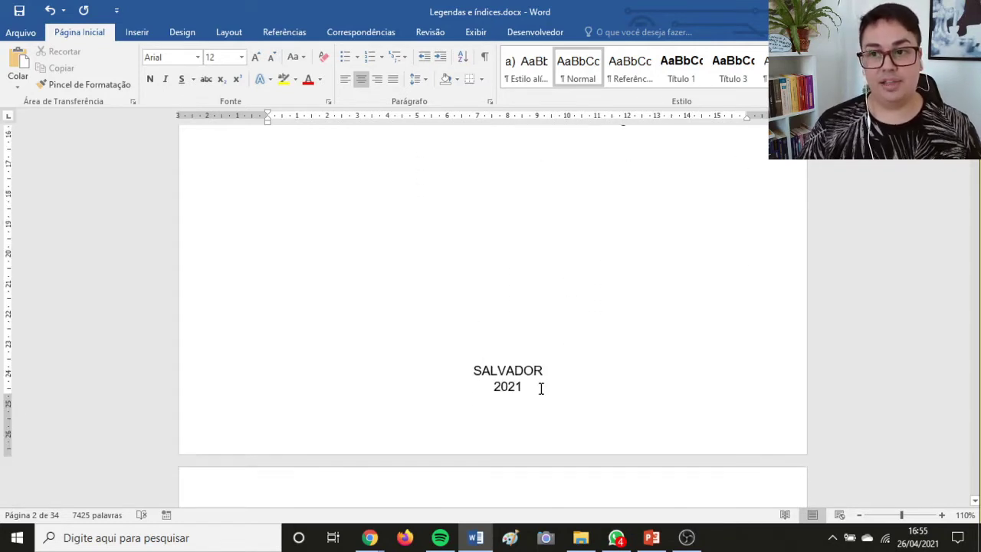
pyautogui.scroll(4, 540, 389)
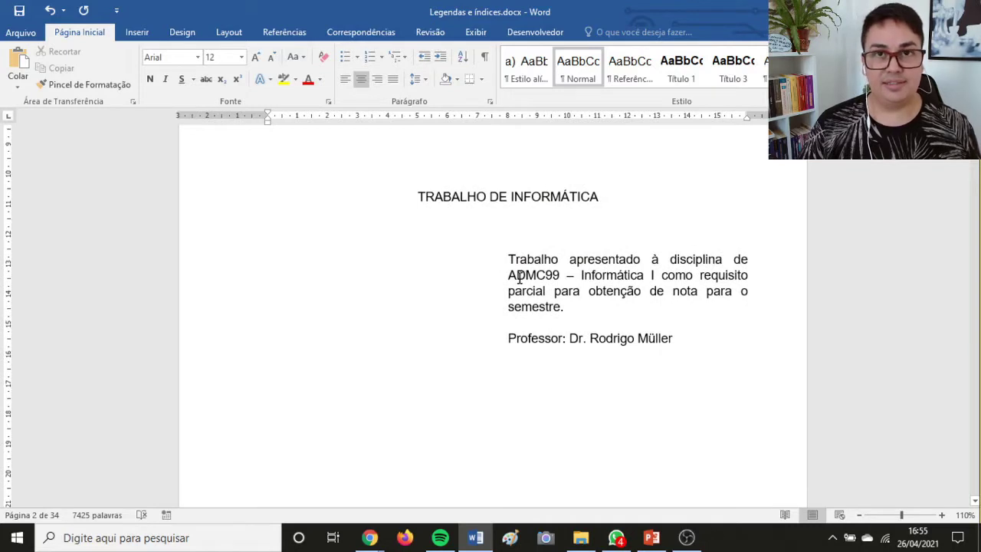
pyautogui.click(689, 337)
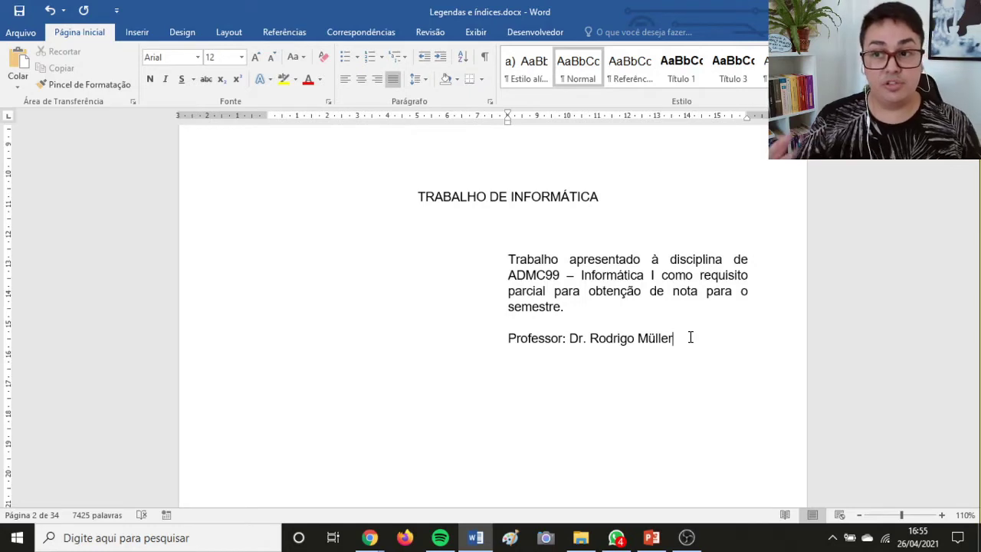
pyautogui.click(690, 338)
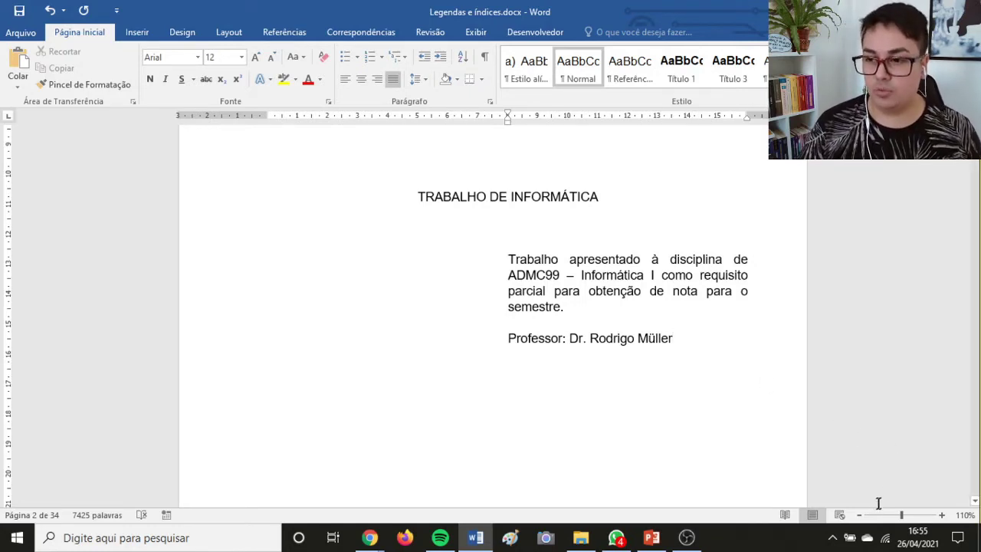
# Zoom out to 50% and compare the element placement on the cover and title page side by side.
pyautogui.click(859, 516)
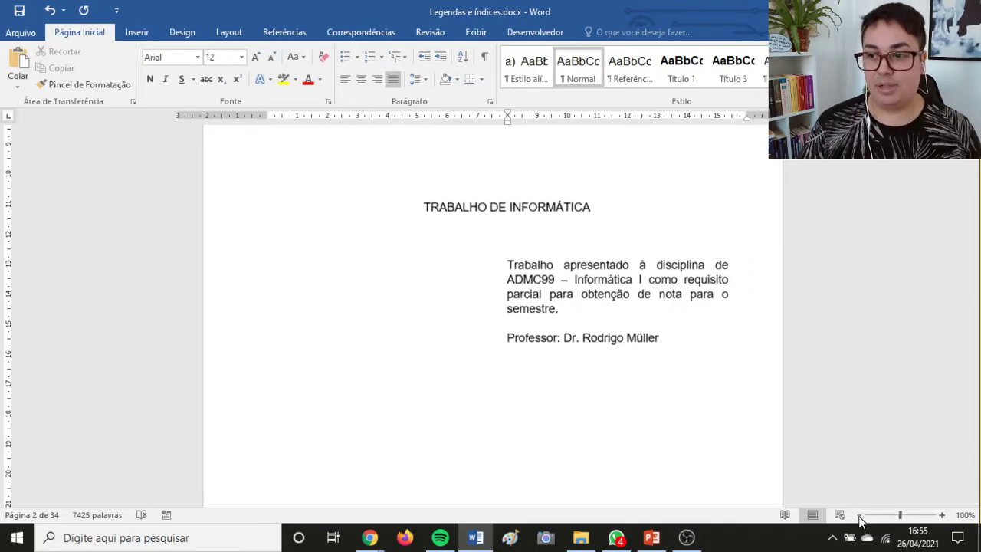
pyautogui.click(859, 516)
pyautogui.click(859, 515)
pyautogui.click(859, 515)
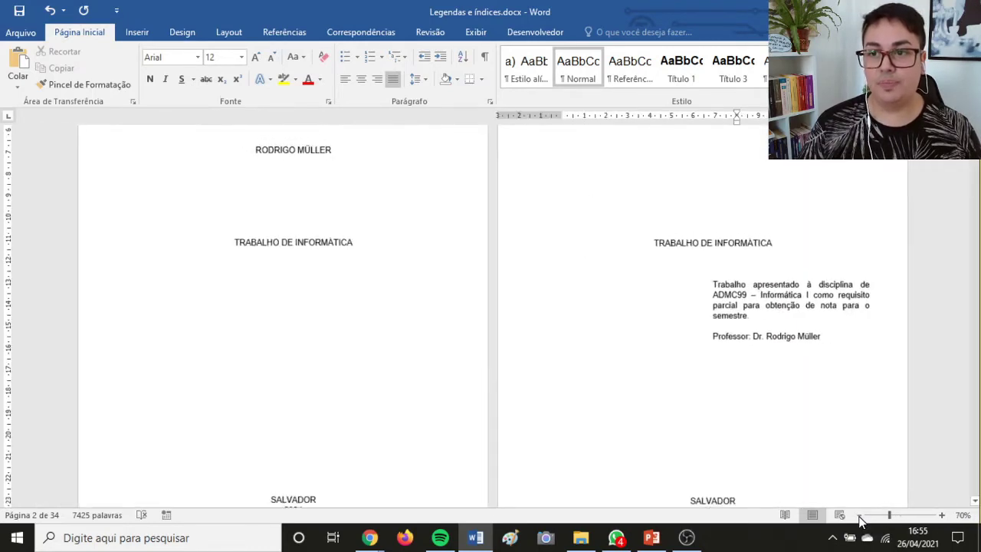
pyautogui.click(859, 515)
pyautogui.click(859, 516)
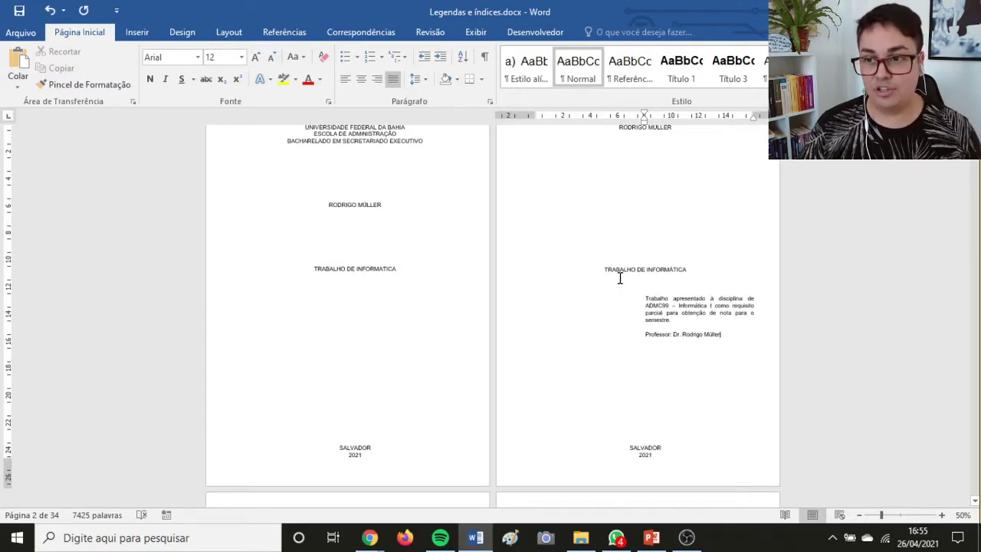
pyautogui.scroll(2, 619, 278)
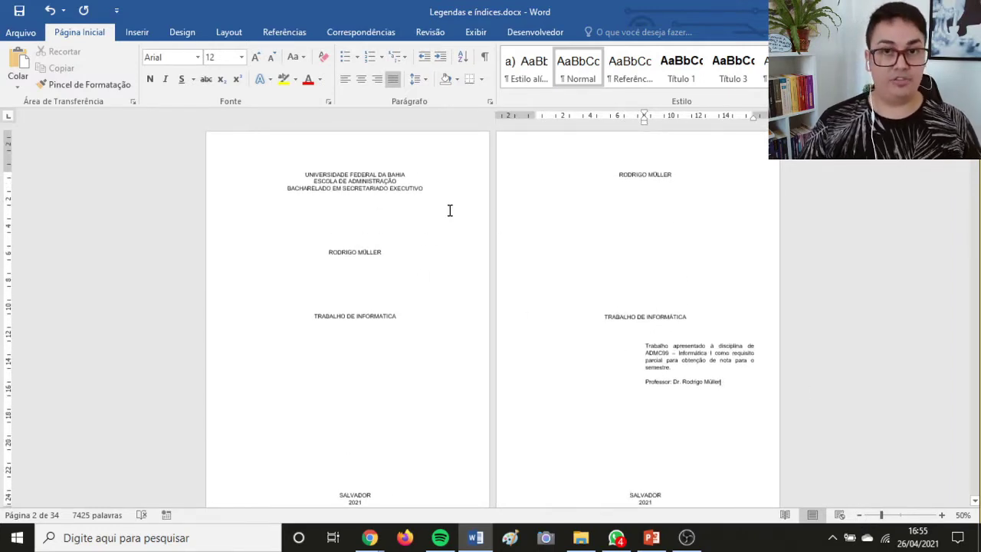
pyautogui.scroll(-1, 328, 181)
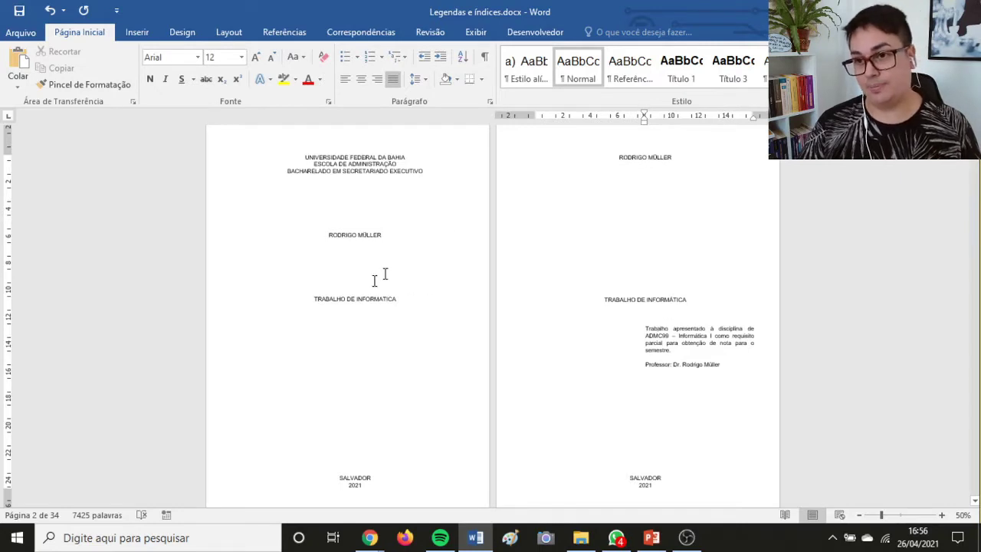
pyautogui.click(645, 154)
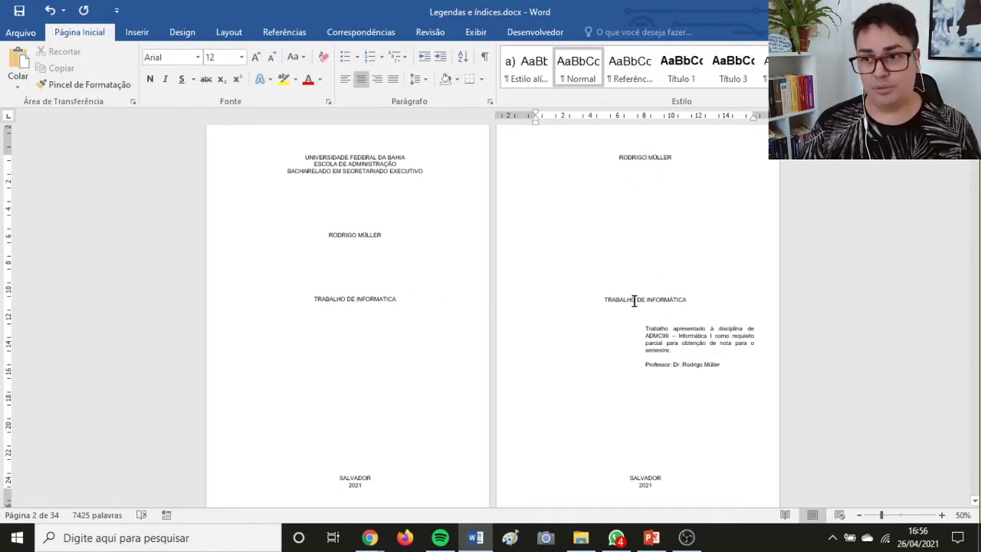
pyautogui.scroll(-2, 674, 304)
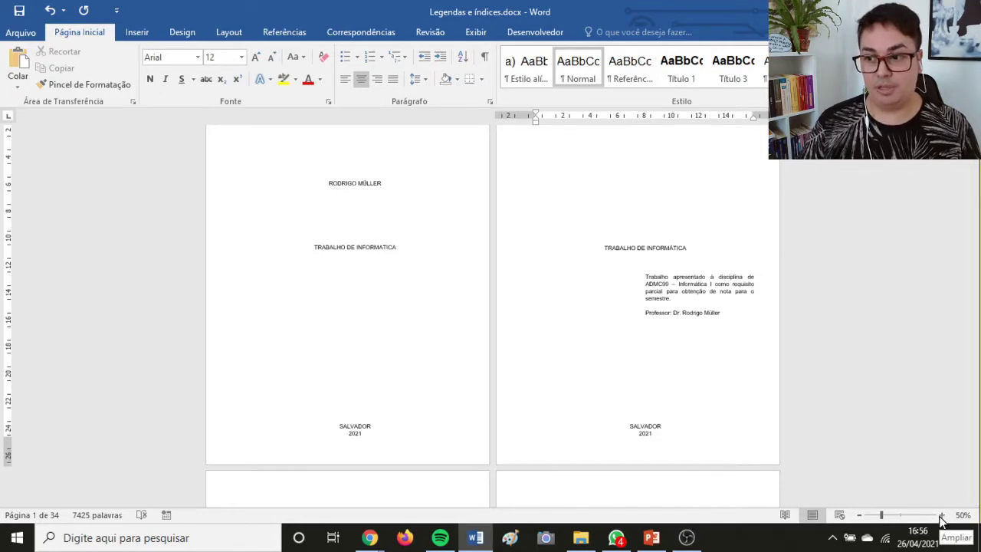
# Zoom back in to 110% and go to the description note below the work title on page 2.
pyautogui.click(941, 520)
pyautogui.click(941, 520)
pyautogui.click(942, 519)
pyautogui.click(943, 519)
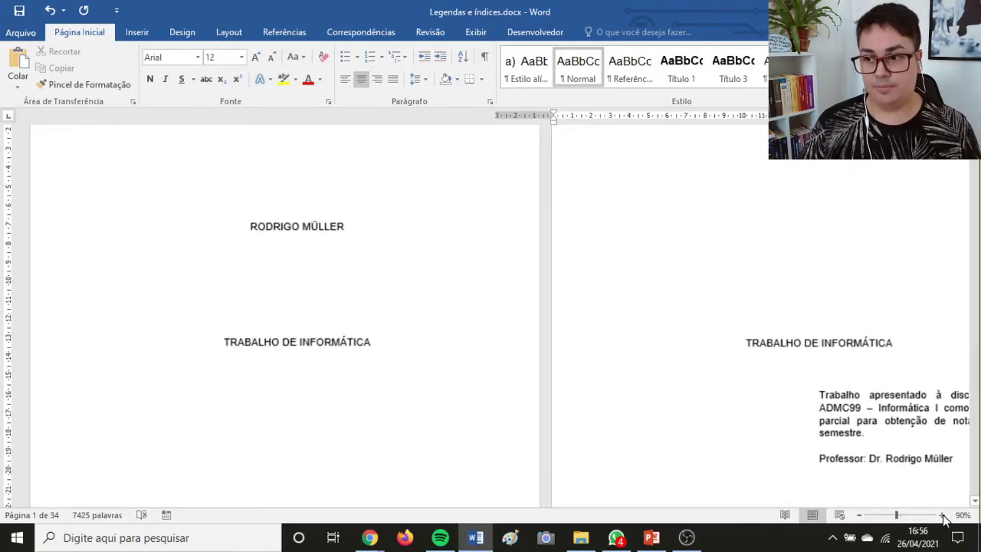
pyautogui.click(943, 520)
pyautogui.click(943, 520)
pyautogui.scroll(-8, 605, 360)
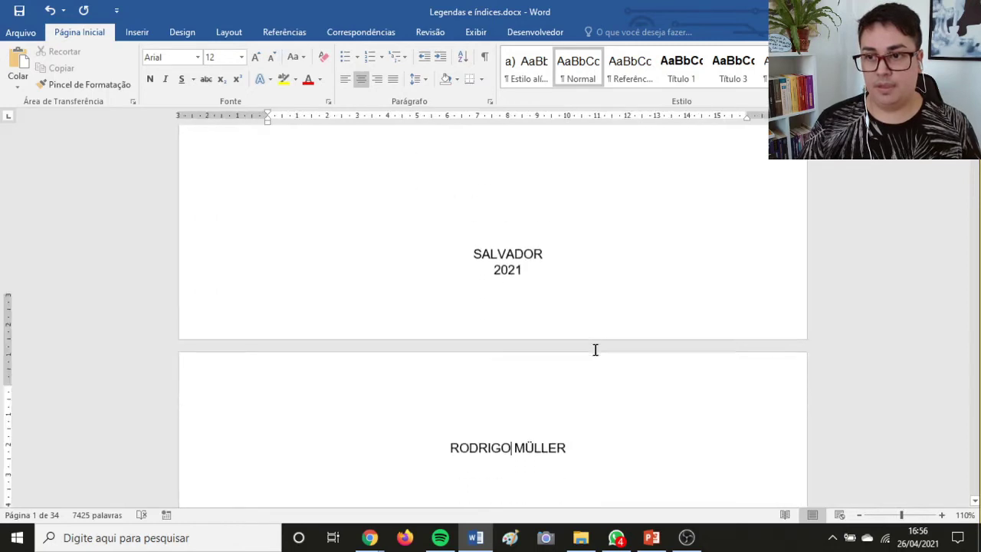
pyautogui.scroll(-10, 594, 347)
pyautogui.scroll(3, 592, 337)
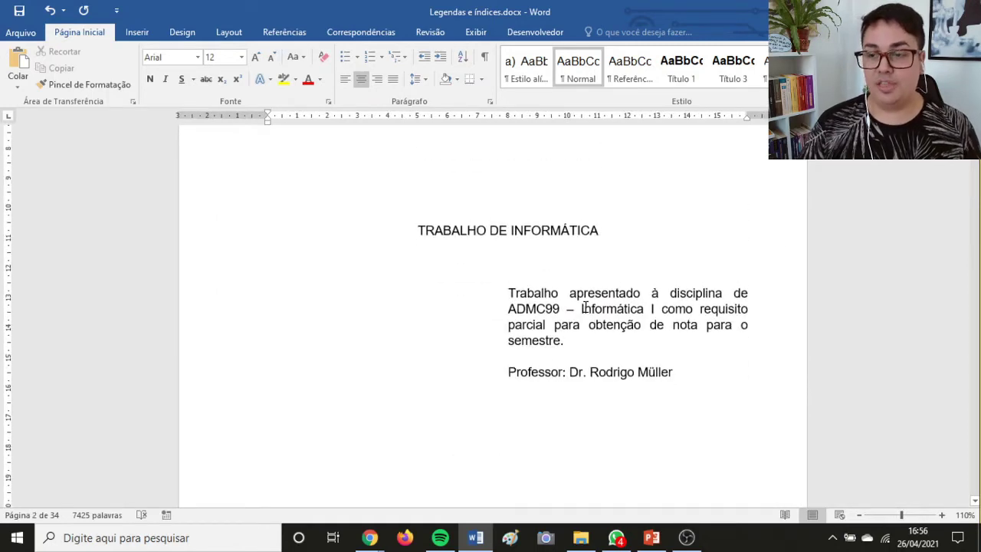
# Check the paragraph alignment of the description note and of the city line on the title page.
pyautogui.click(584, 308)
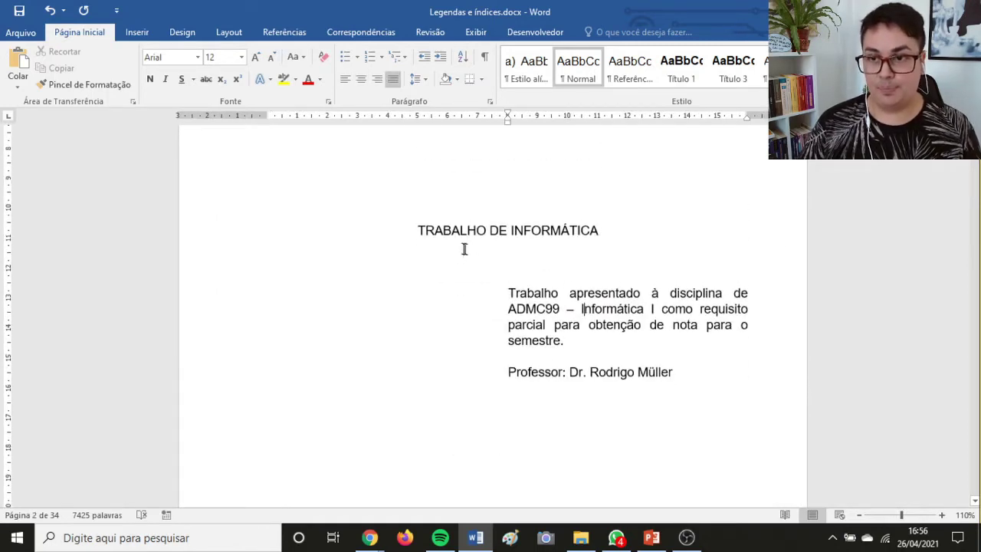
pyautogui.scroll(8, 463, 247)
pyautogui.scroll(-10, 475, 244)
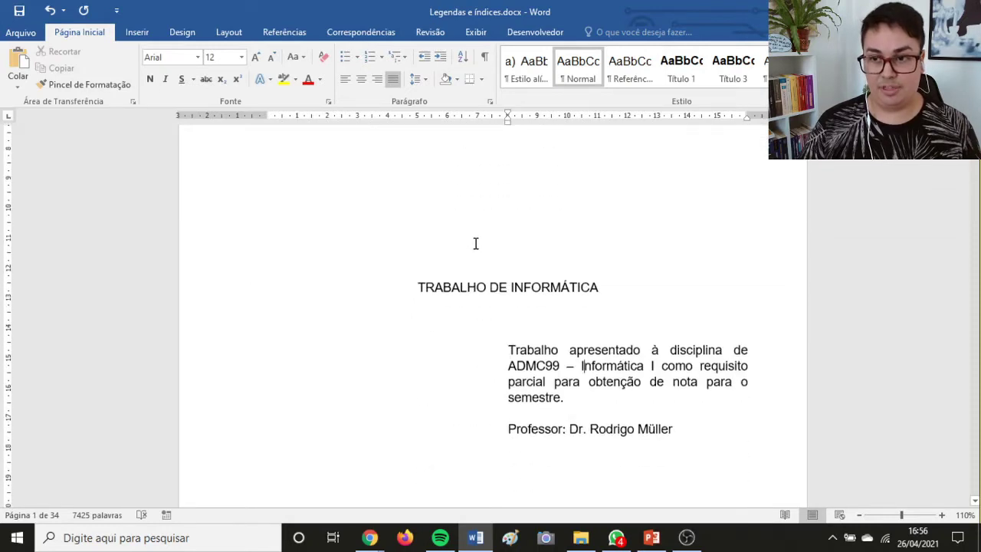
pyautogui.click(503, 302)
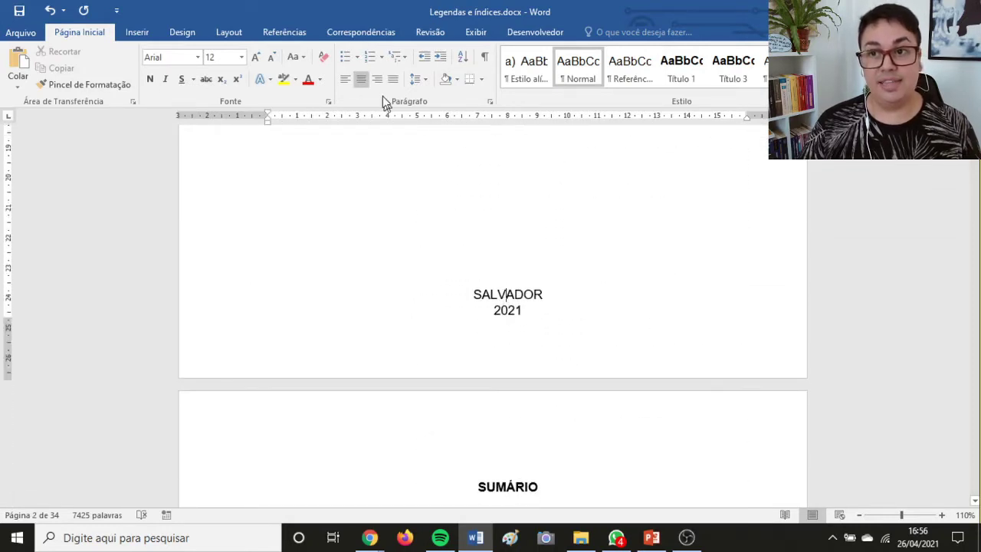
pyautogui.scroll(5, 513, 248)
pyautogui.scroll(2, 559, 271)
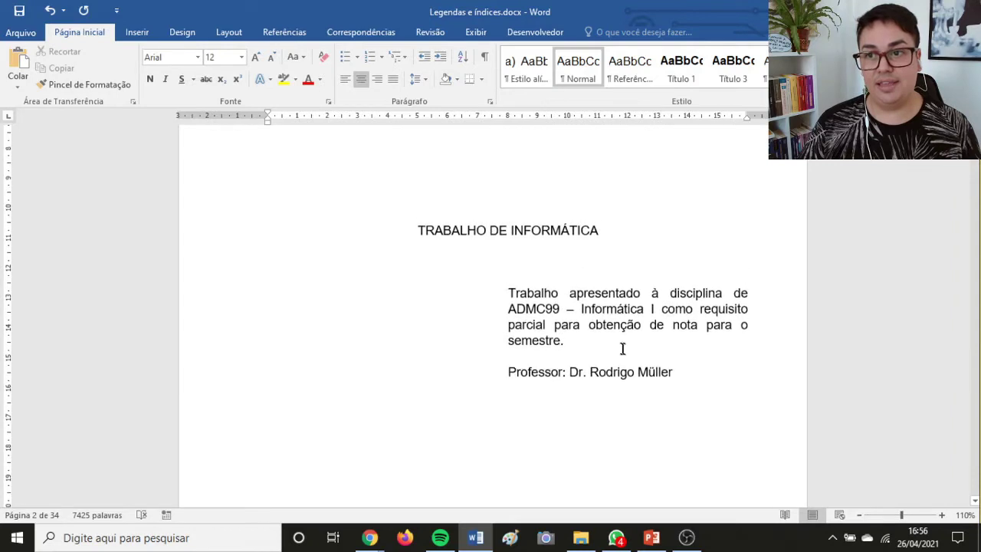
# Justify the title page's description note through the professor line, then place the cursor at its start to check the left indent.
pyautogui.click(630, 357)
pyautogui.moveTo(634, 366); pyautogui.dragTo(527, 299)
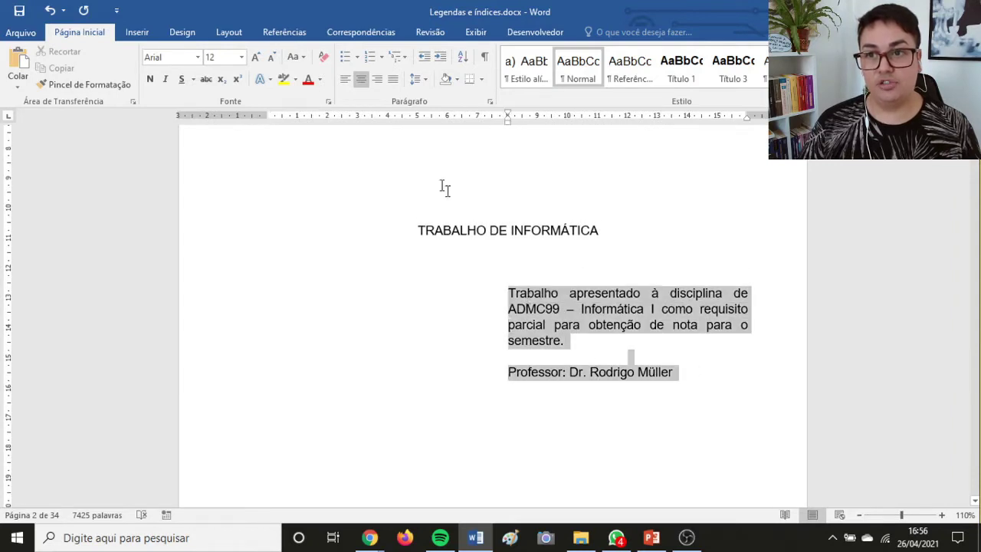
pyautogui.click(393, 82)
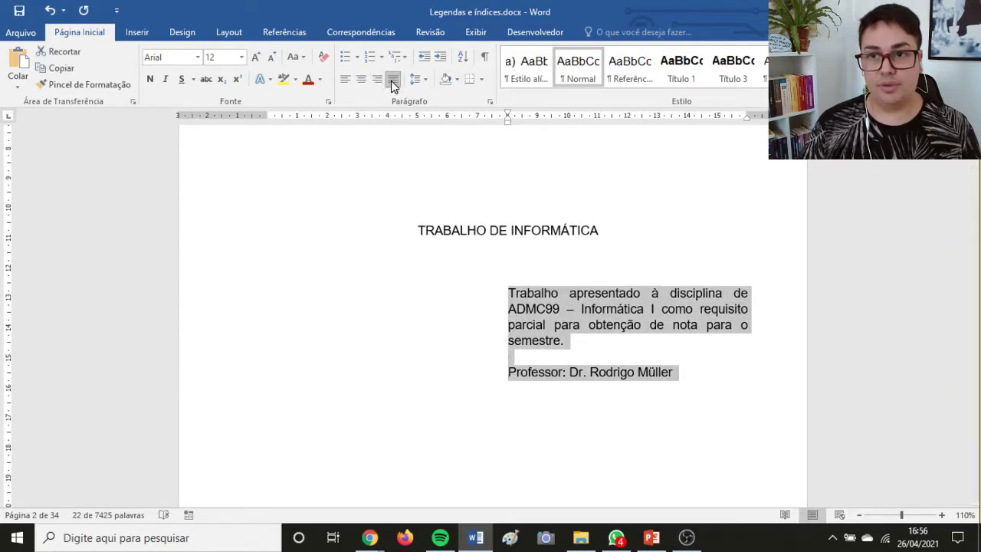
pyautogui.click(566, 311)
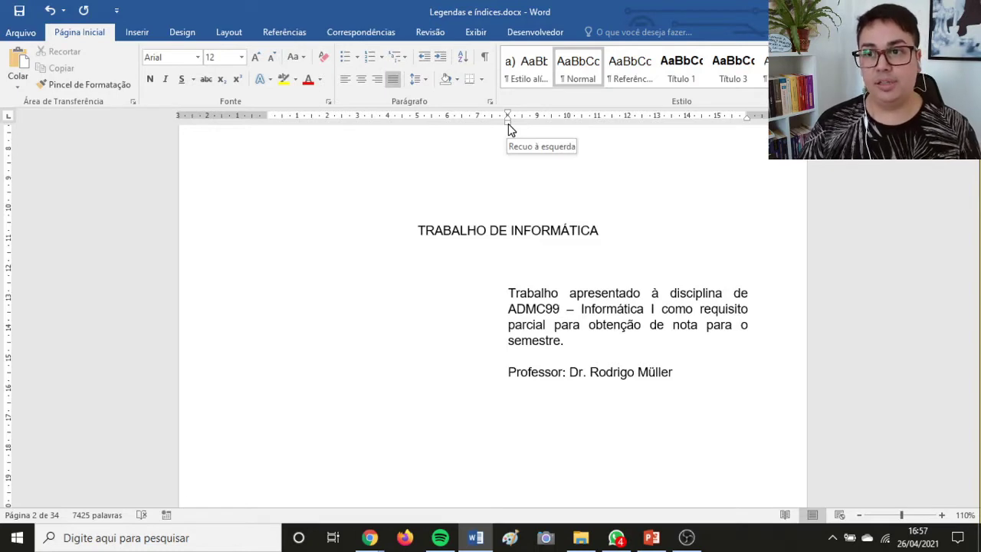
pyautogui.click(508, 294)
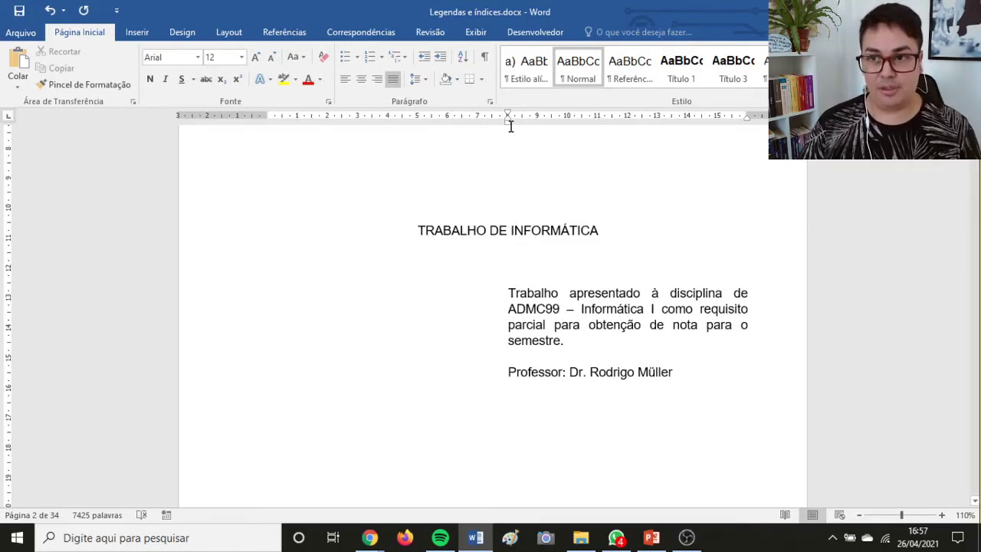
# Try the description note's left indent at 0 cm and back at 8 cm, and do the same with its hanging indent.
pyautogui.moveTo(507, 125); pyautogui.dragTo(267, 129)
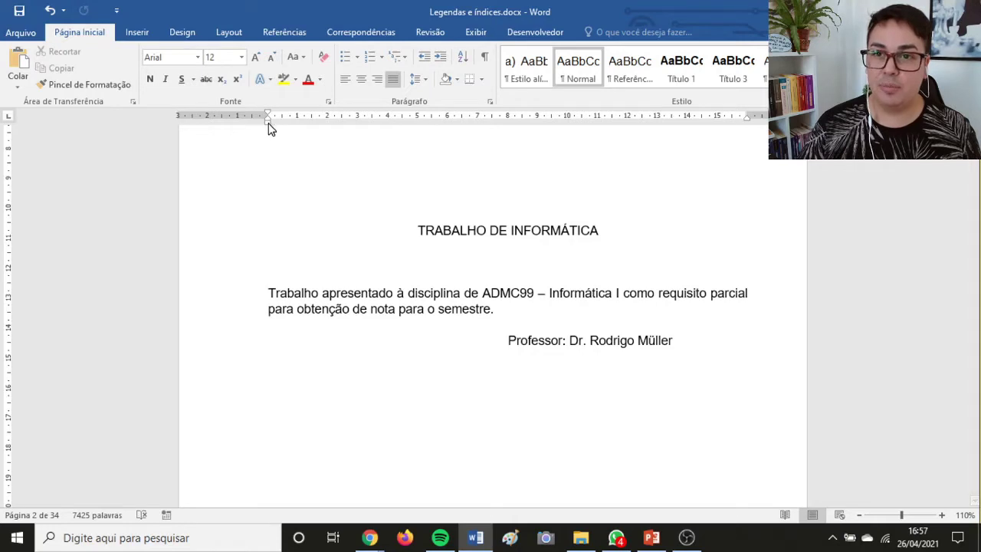
pyautogui.moveTo(268, 123)
pyautogui.mouseDown()
pyautogui.moveTo(381, 141)
pyautogui.moveTo(507, 133)
pyautogui.mouseUp()
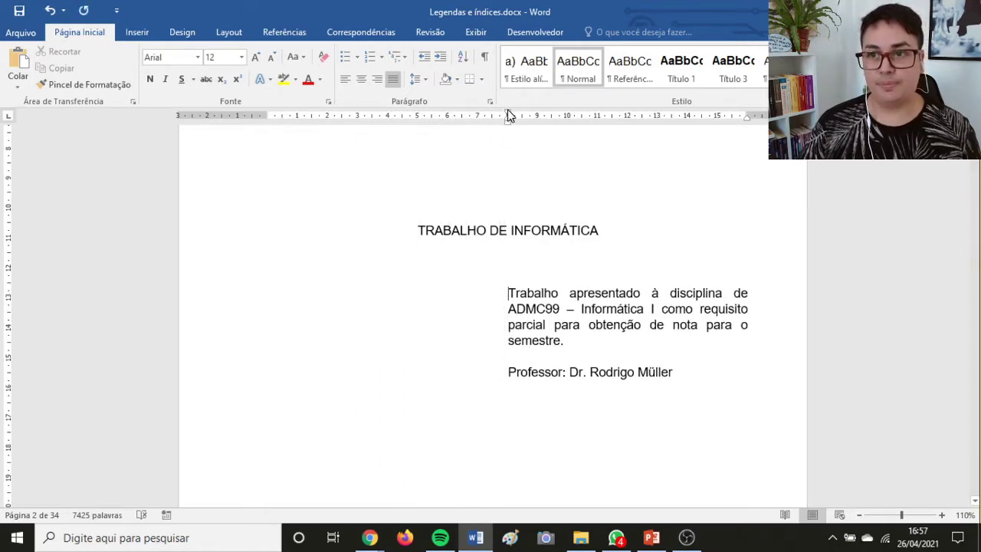
pyautogui.moveTo(510, 117)
pyautogui.mouseDown()
pyautogui.moveTo(268, 118)
pyautogui.moveTo(506, 116)
pyautogui.moveTo(433, 131)
pyautogui.moveTo(268, 127)
pyautogui.mouseUp()
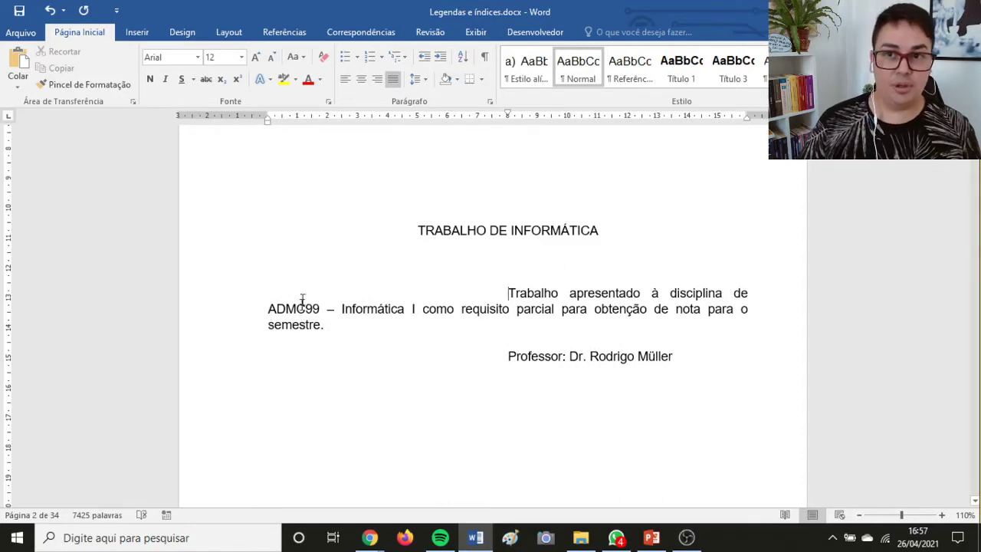
pyautogui.moveTo(268, 119)
pyautogui.mouseDown()
pyautogui.moveTo(445, 136)
pyautogui.moveTo(508, 127)
pyautogui.mouseUp()
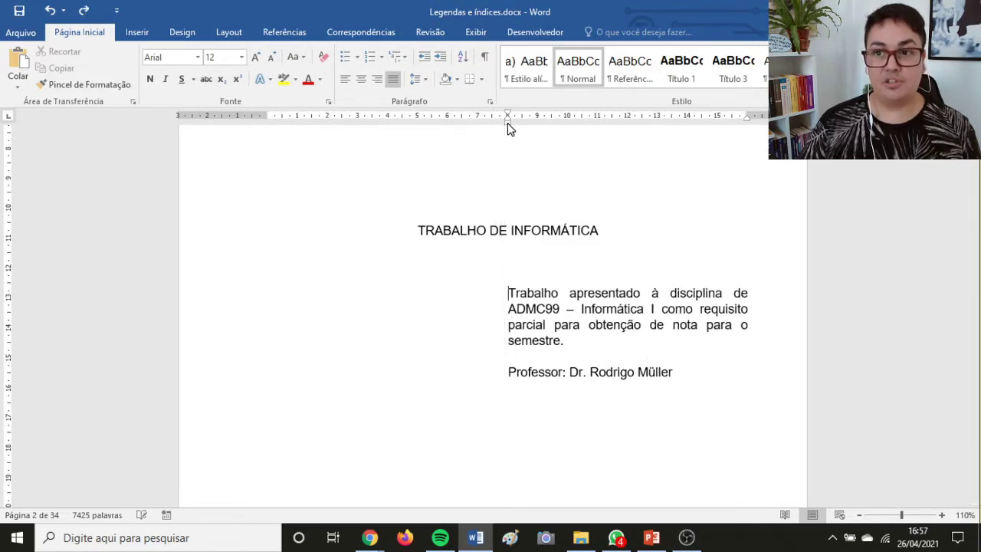
pyautogui.click(716, 379)
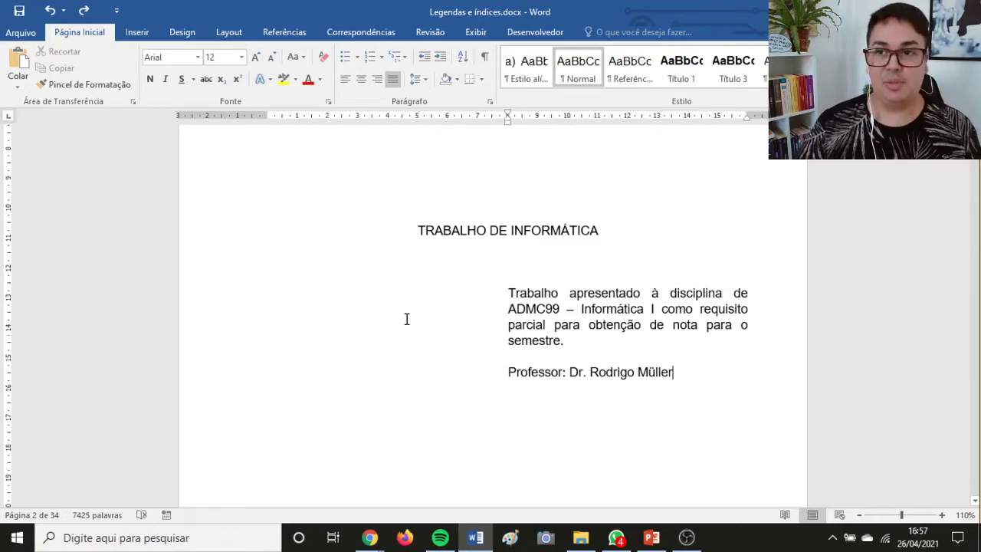
# Review the formatting of the SUMÁRIO, LISTA DE GRÁFICOS and LISTA DE FIGURAS headings, and go on to the introduction page.
pyautogui.scroll(-10, 414, 329)
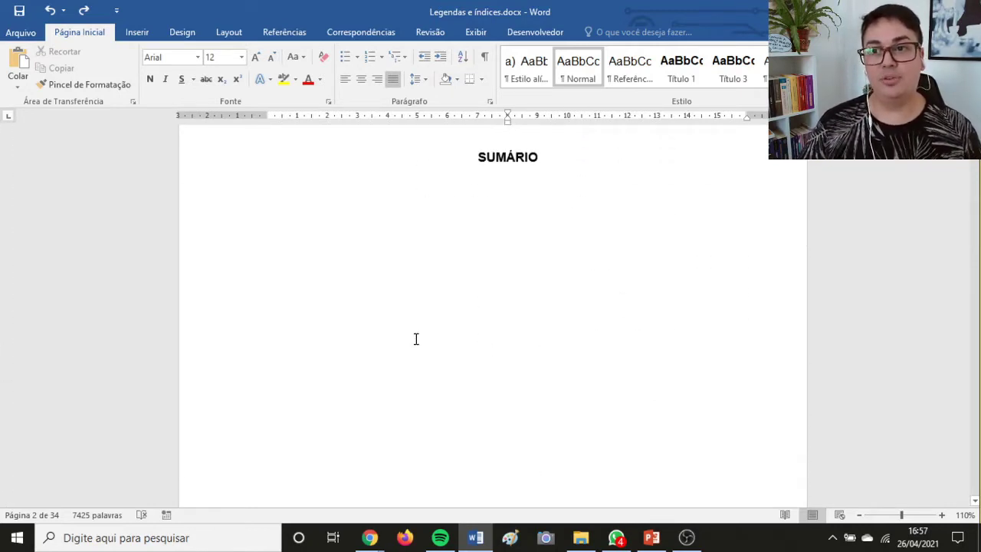
pyautogui.scroll(1, 416, 339)
pyautogui.click(514, 231)
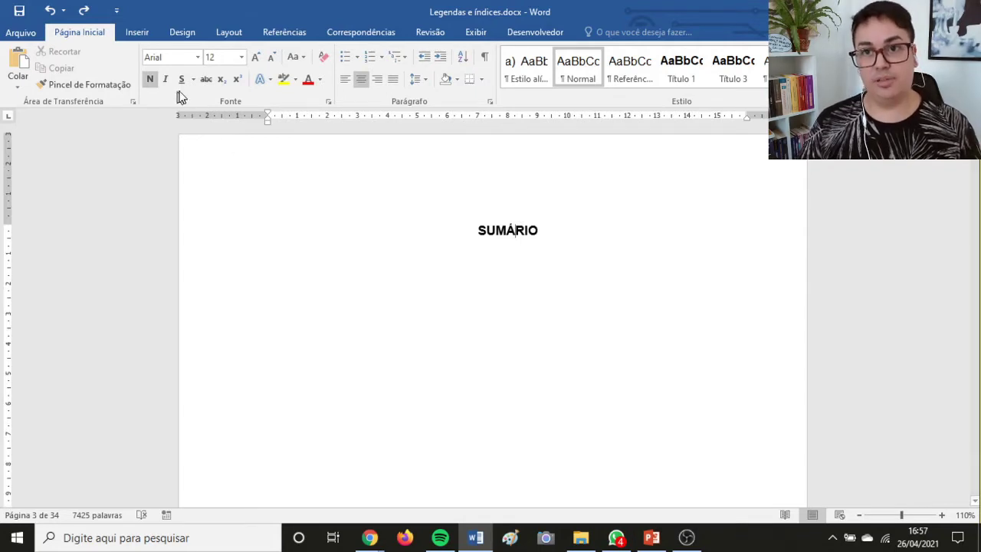
pyautogui.click(506, 267)
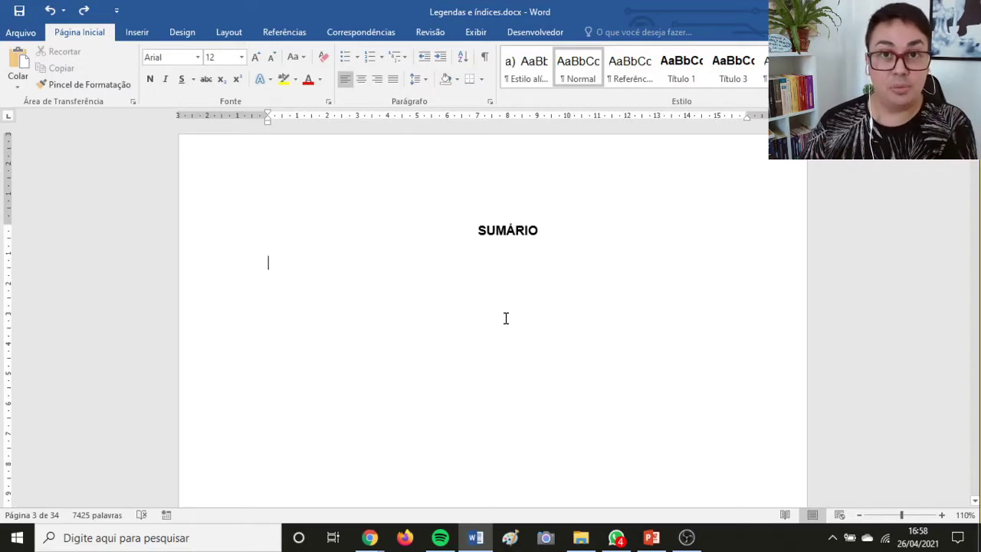
pyautogui.scroll(-10, 477, 311)
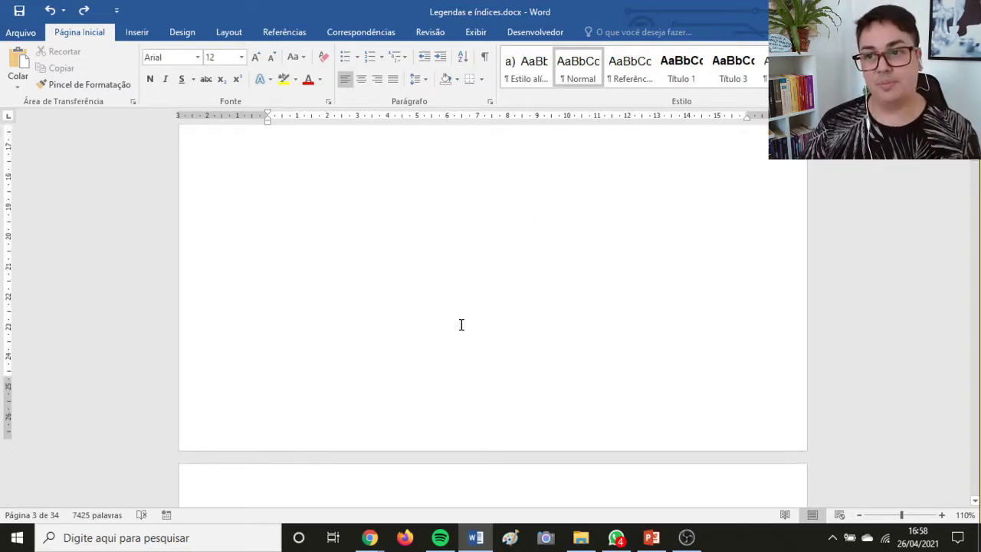
pyautogui.scroll(-6, 459, 326)
pyautogui.click(517, 183)
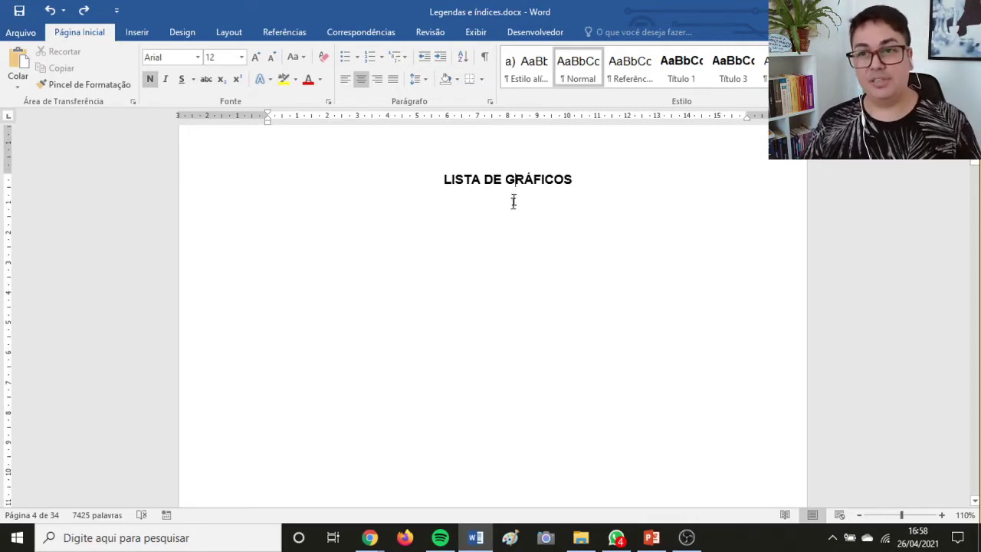
pyautogui.scroll(-8, 510, 317)
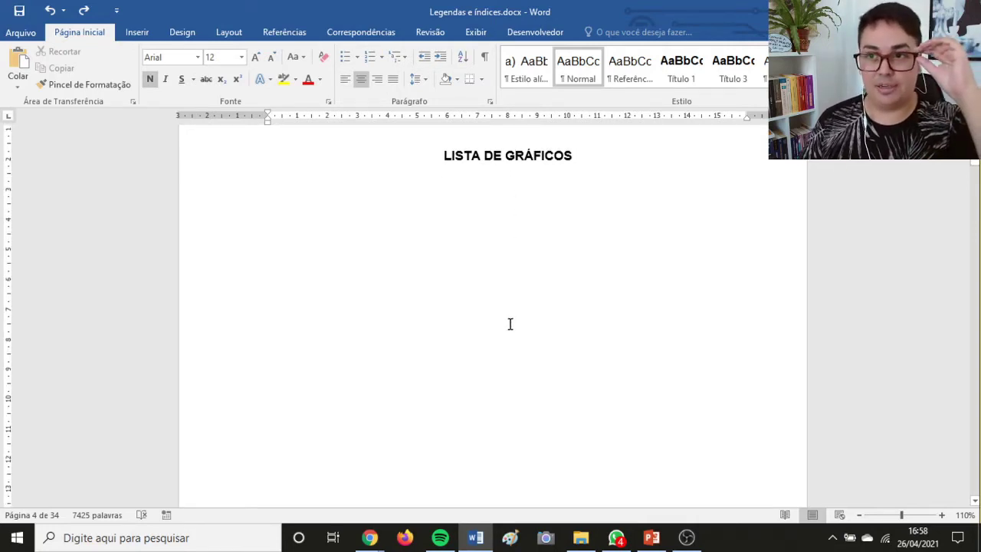
pyautogui.scroll(-5, 506, 332)
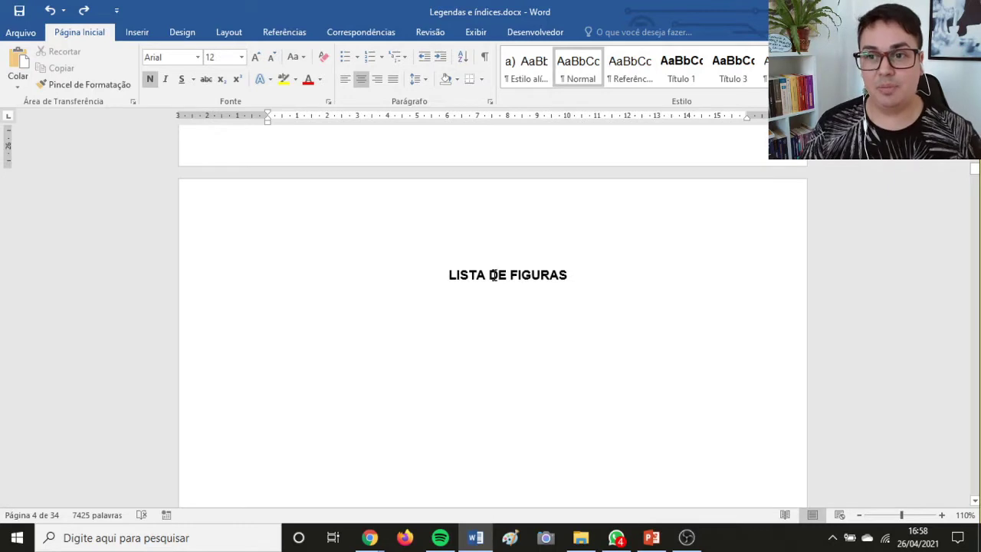
pyautogui.scroll(-15, 509, 335)
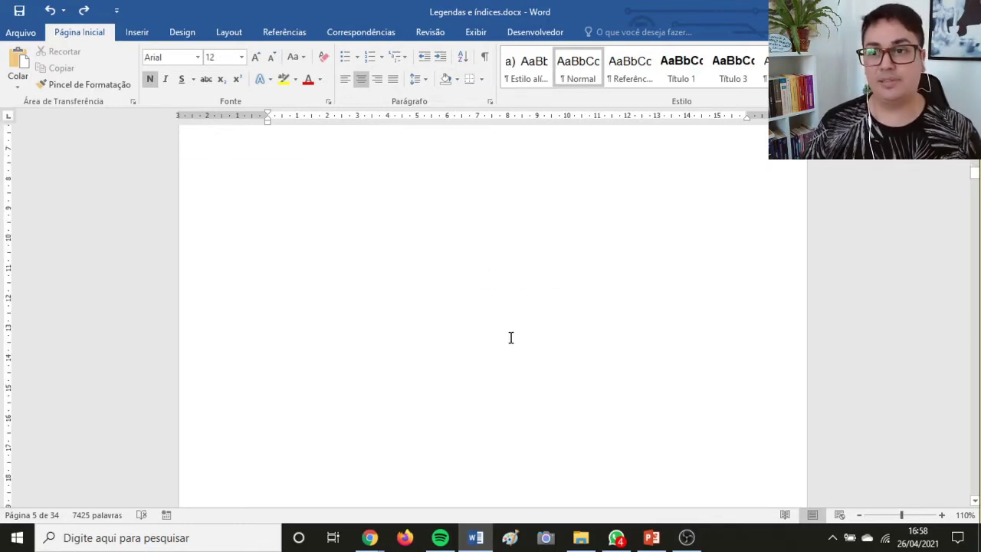
pyautogui.scroll(-8, 513, 342)
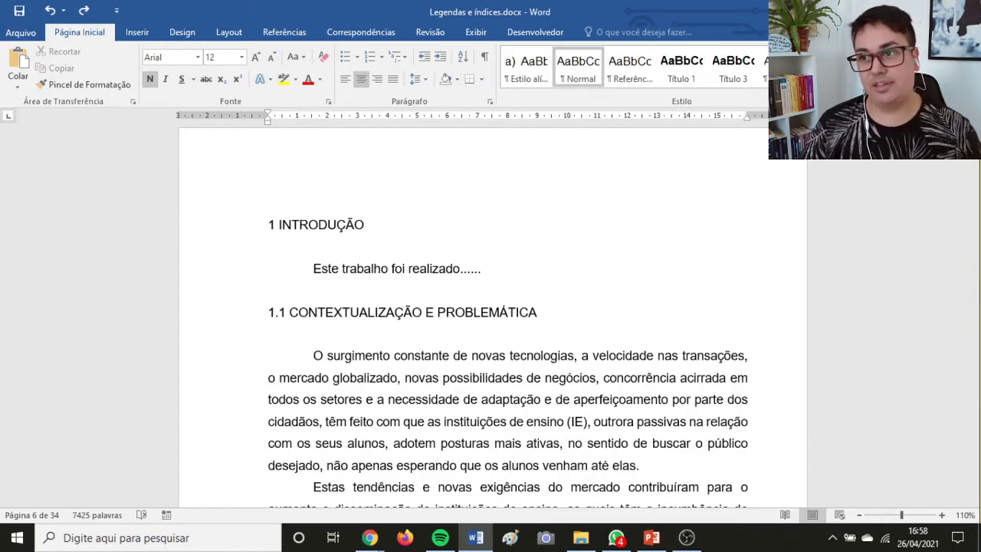
# Modify the Título 1 style, keeping it left-aligned, and save it for new documents based on this template.
pyautogui.click(764, 90)
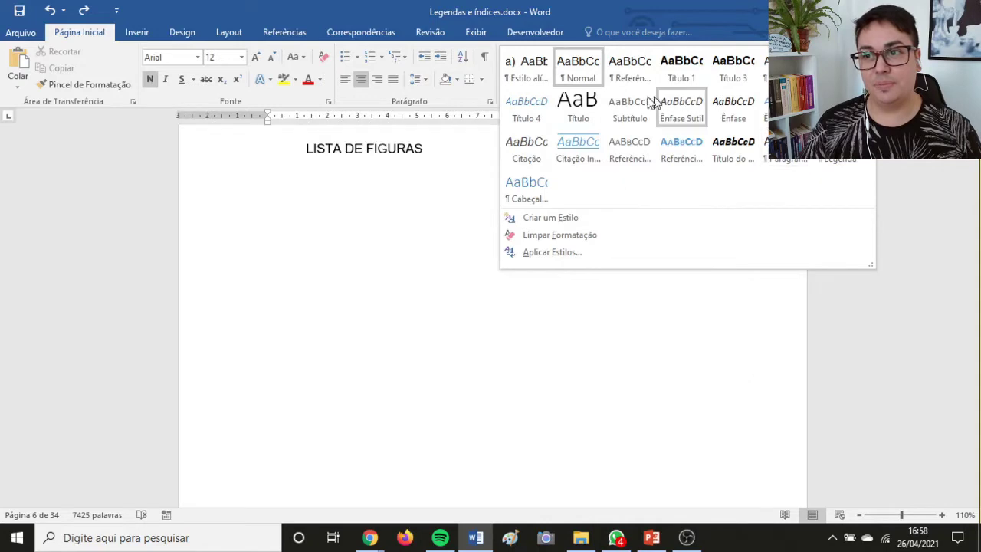
pyautogui.click(341, 277)
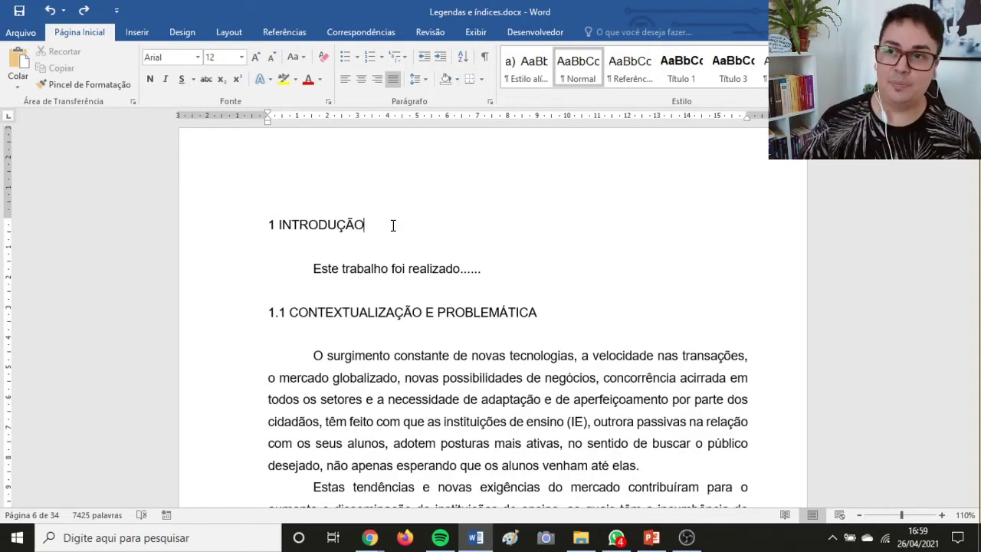
pyautogui.click(699, 76)
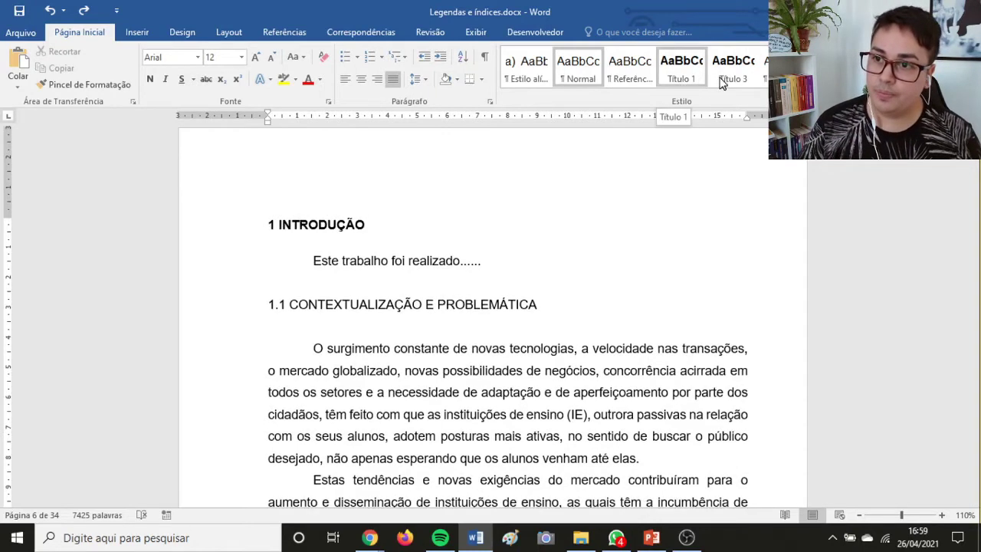
pyautogui.rightClick(675, 74)
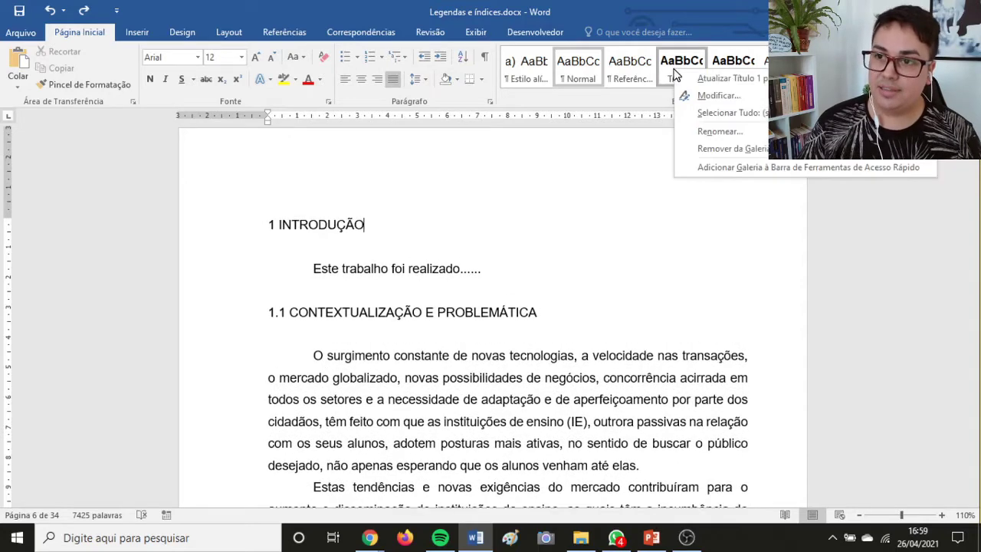
pyautogui.click(726, 94)
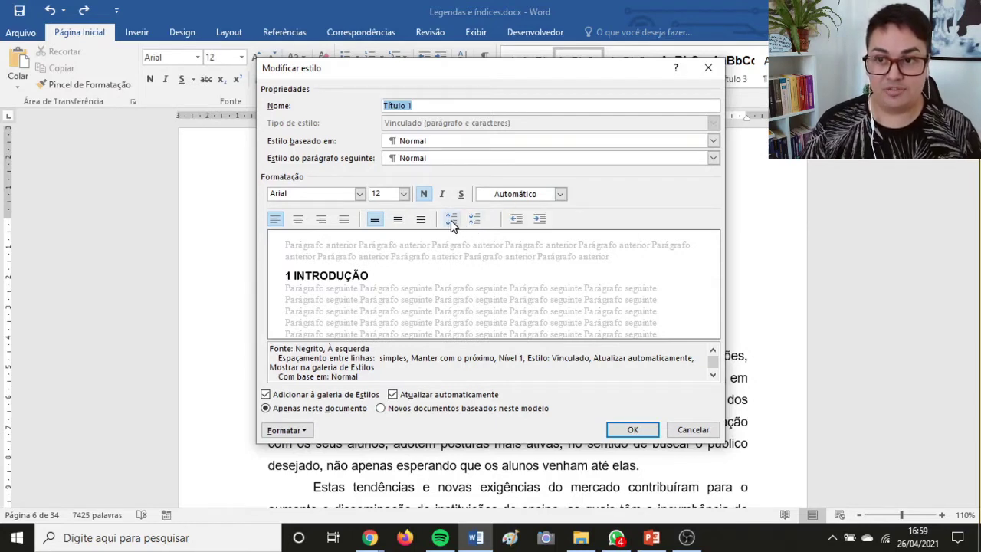
pyautogui.click(299, 220)
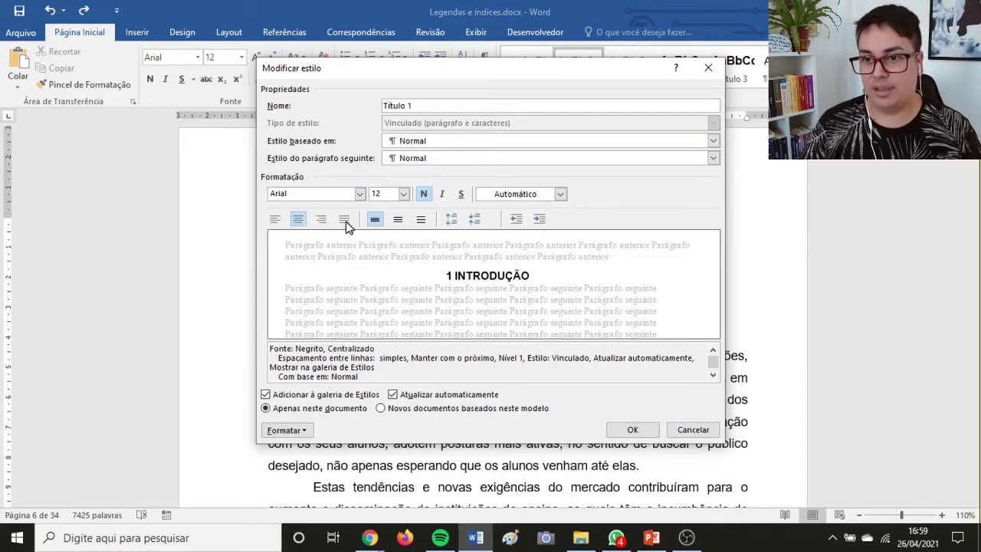
pyautogui.click(345, 220)
pyautogui.click(275, 220)
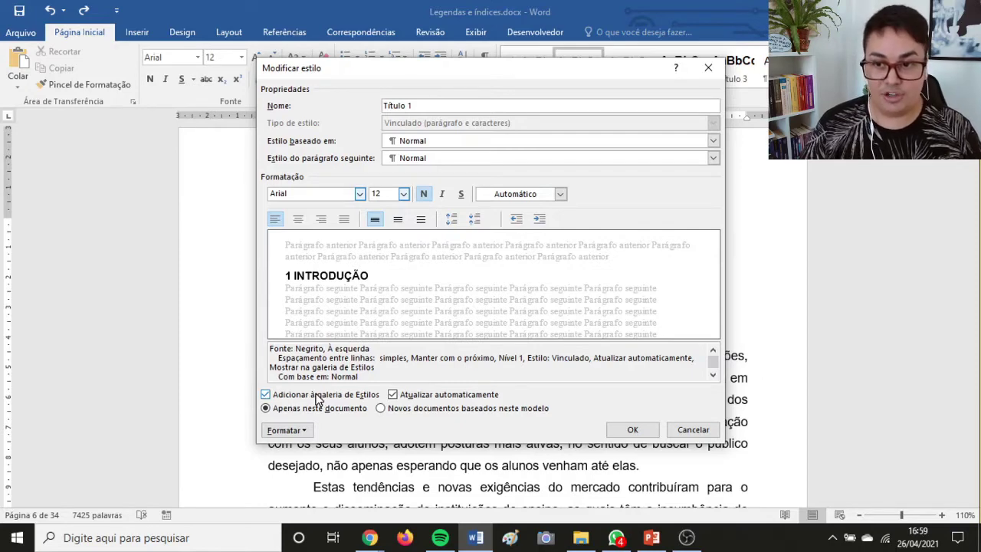
pyautogui.click(393, 394)
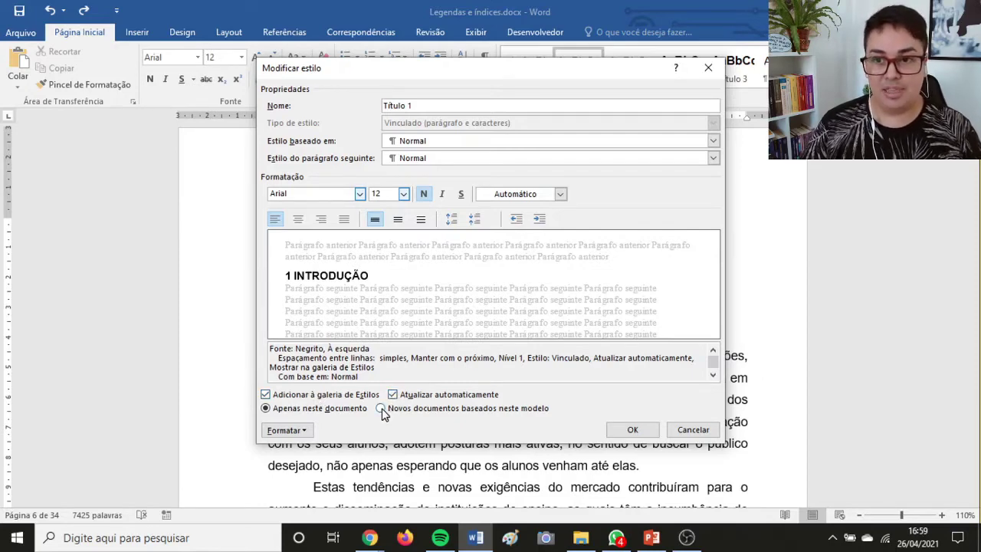
pyautogui.click(382, 410)
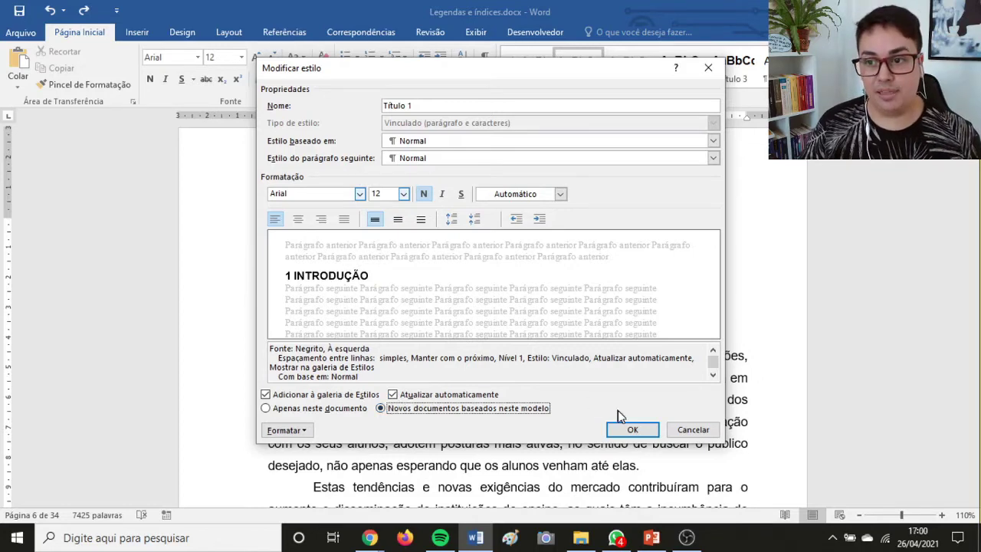
pyautogui.click(633, 431)
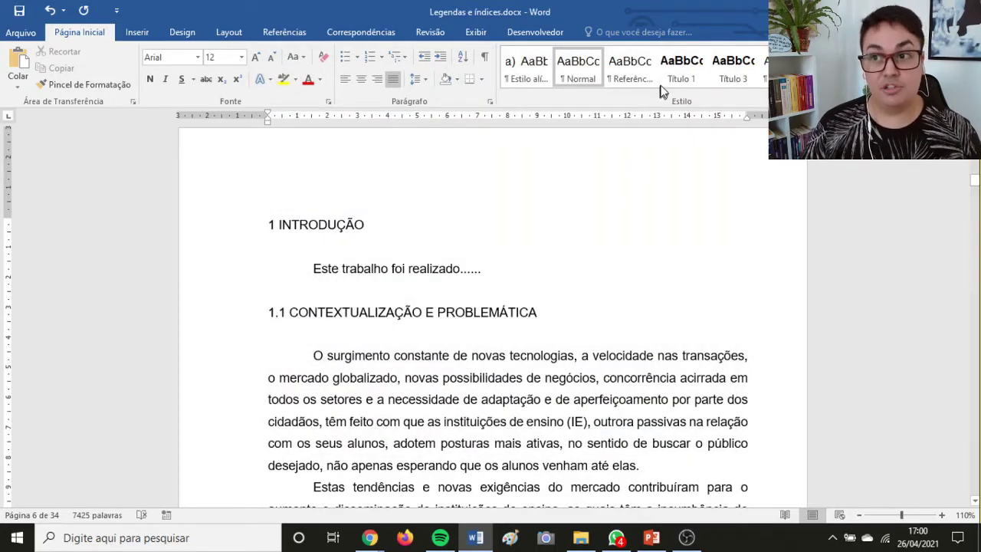
# Apply the Título 1 style to the "1 INTRODUÇÃO" heading.
pyautogui.click(228, 231)
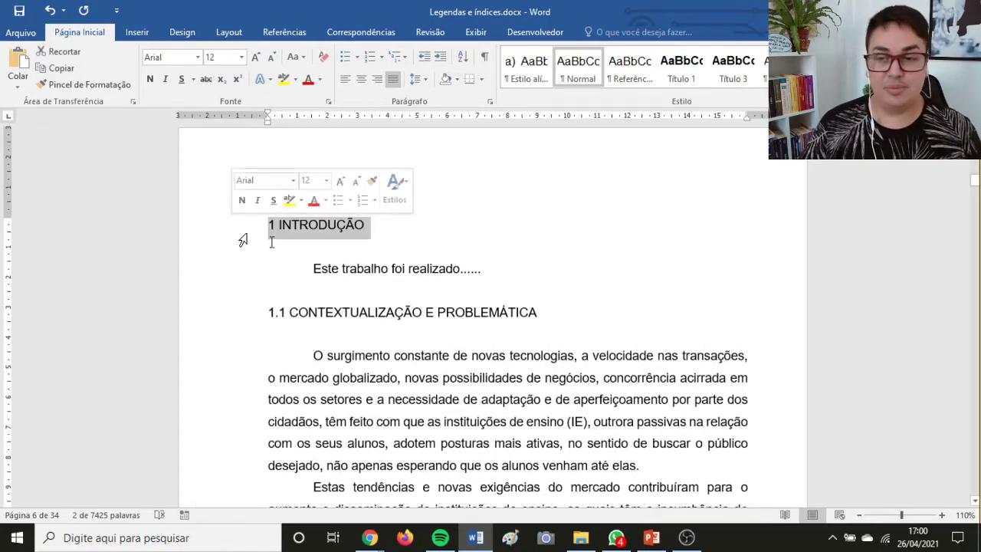
pyautogui.click(682, 73)
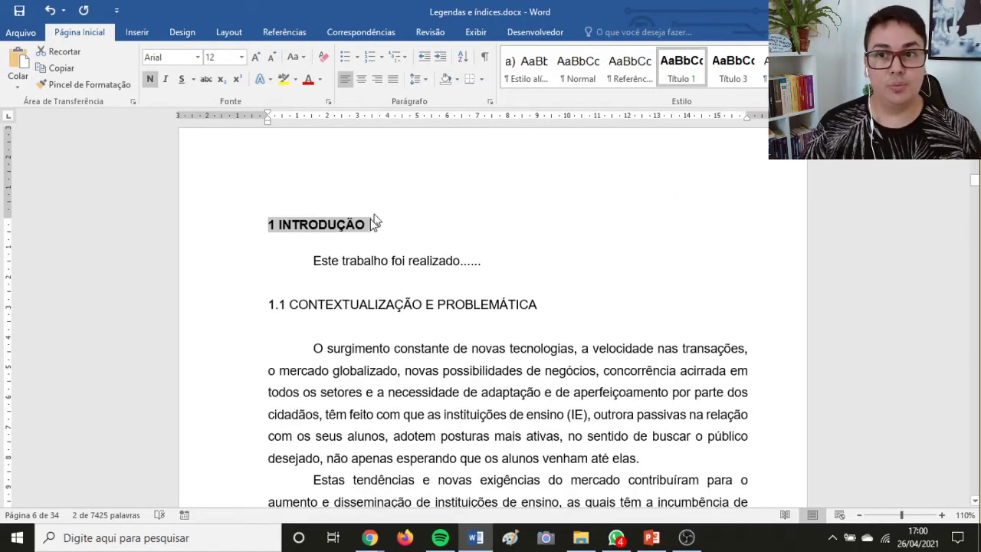
pyautogui.click(312, 238)
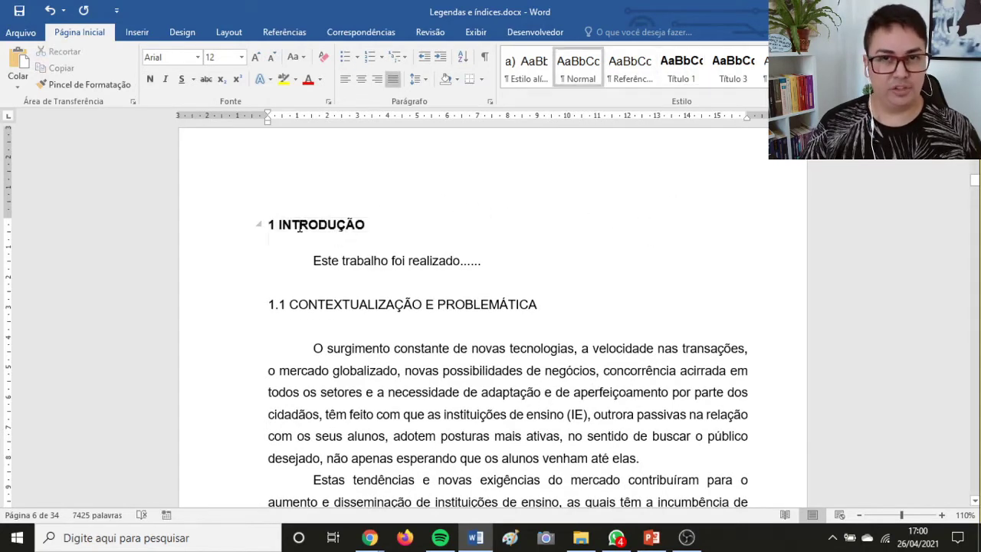
# Review and accept the Título 2 style settings, and apply the style to the "1.1 CONTEXTUALIZAÇÃO E PROBLEMÁTICA" heading.
pyautogui.scroll(-2, 322, 241)
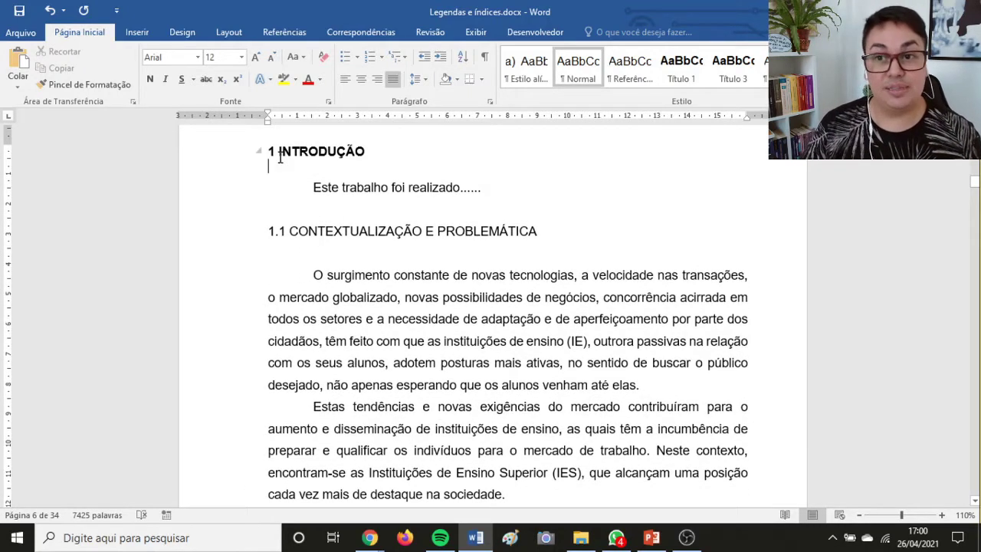
pyautogui.click(234, 233)
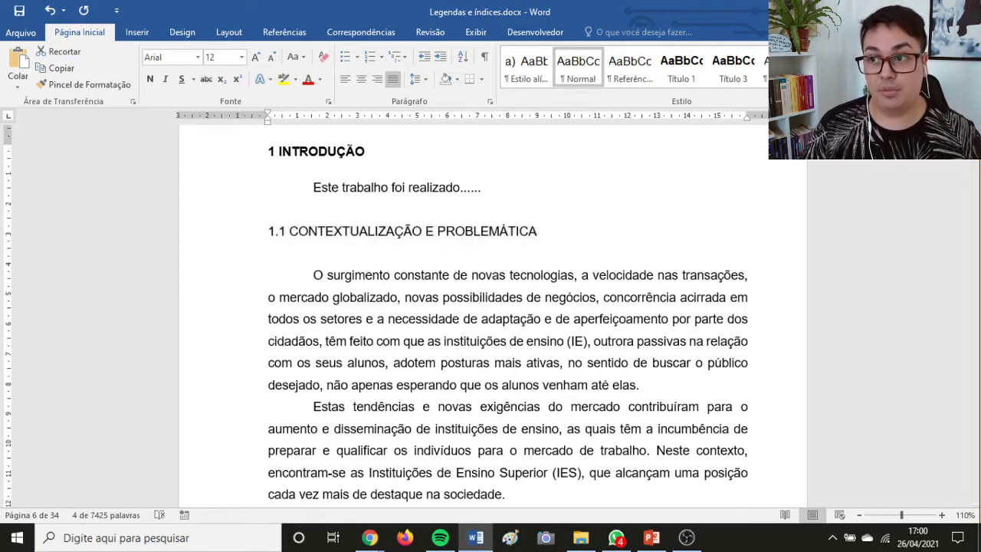
pyautogui.rightClick(576, 69)
pyautogui.click(618, 96)
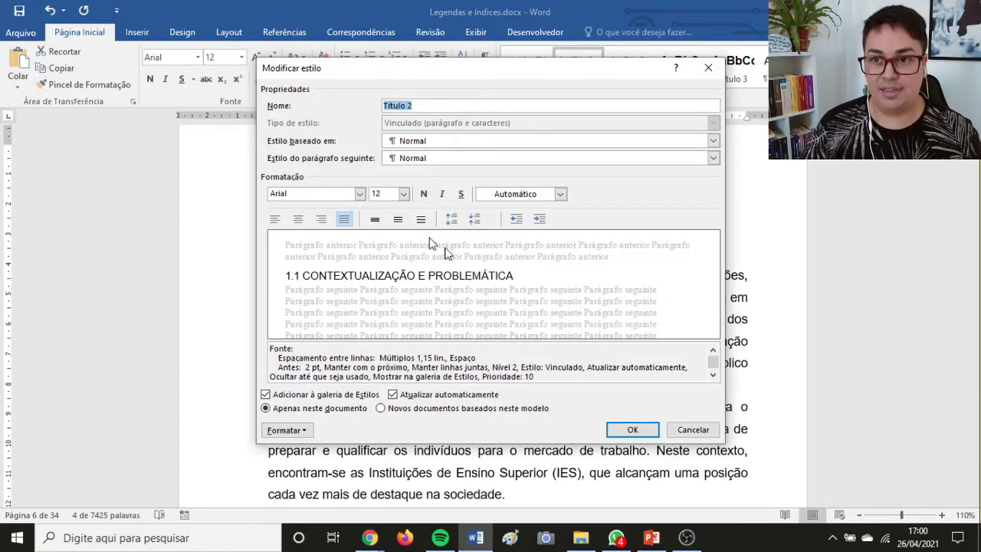
pyautogui.click(633, 431)
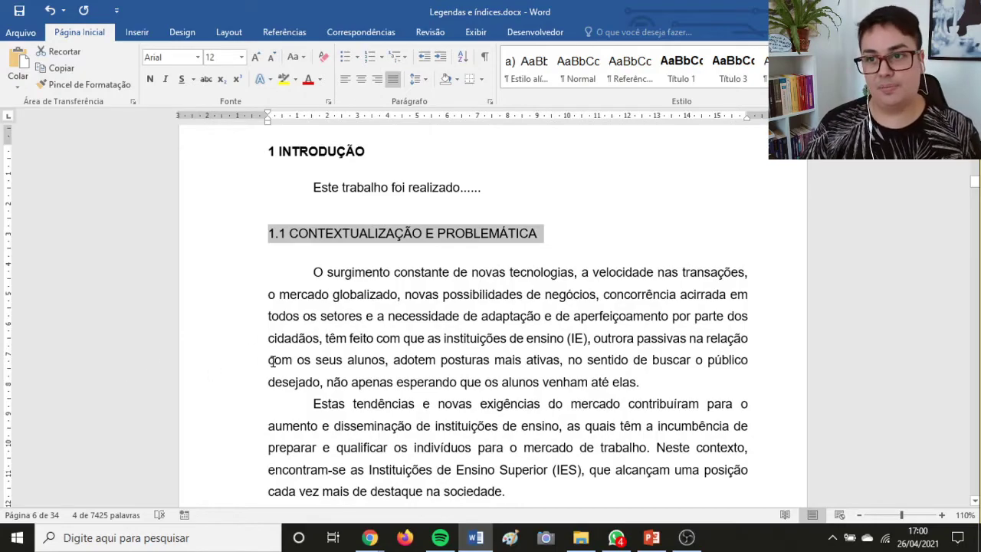
# Apply the Título 2 style to the "1.2 OBJETIVO GERAL" heading.
pyautogui.scroll(-15, 272, 362)
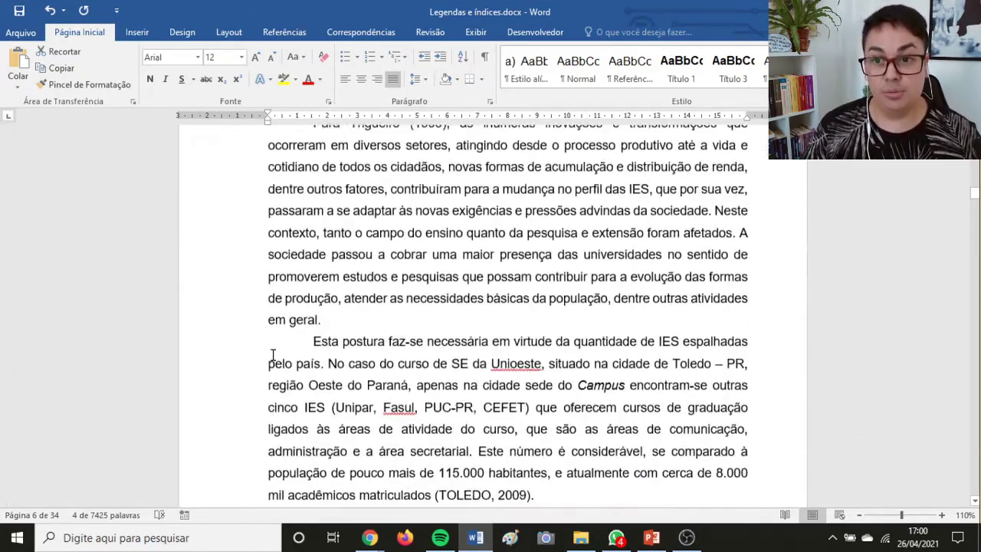
pyautogui.scroll(-15, 272, 355)
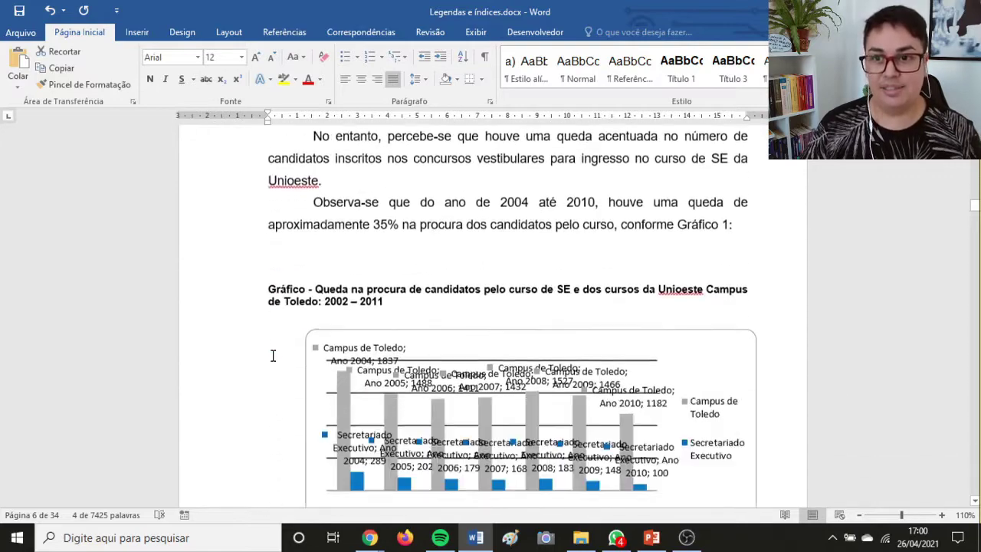
pyautogui.scroll(-10, 272, 355)
pyautogui.scroll(5, 272, 355)
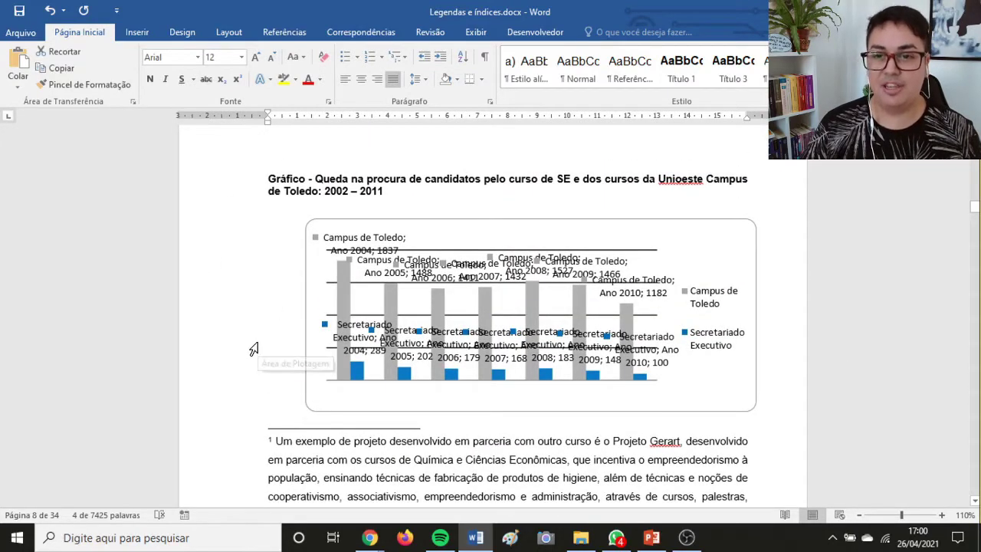
pyautogui.scroll(-4, 264, 337)
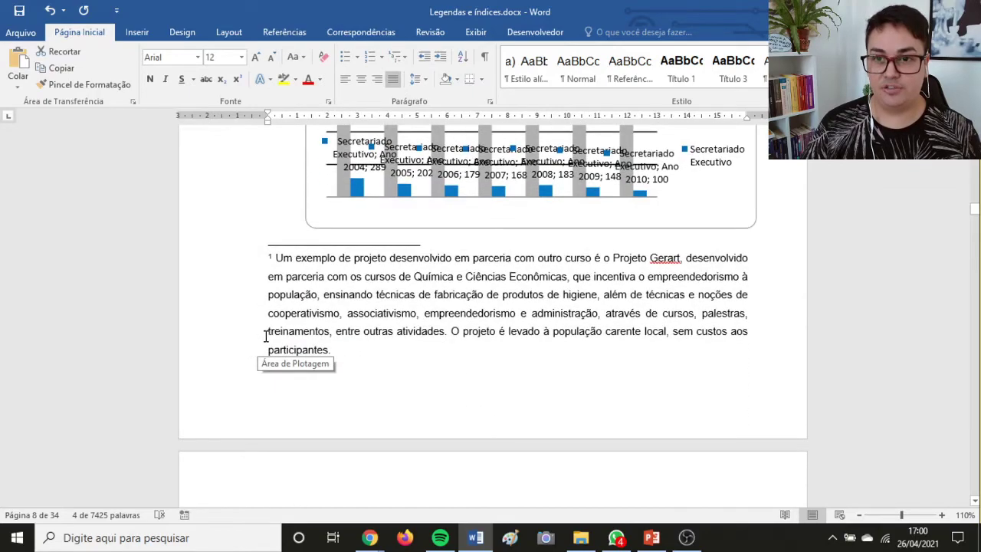
pyautogui.scroll(-20, 265, 337)
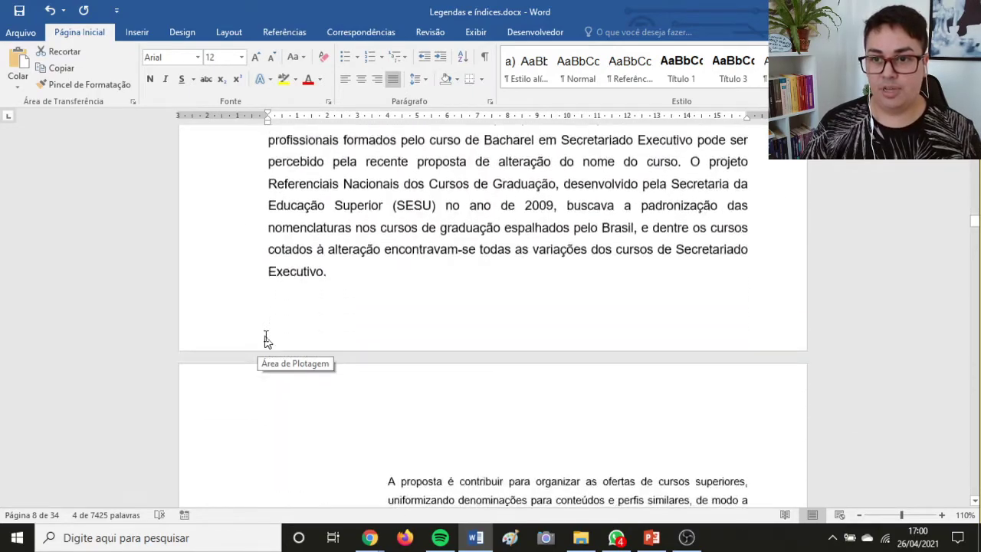
pyautogui.scroll(-20, 266, 340)
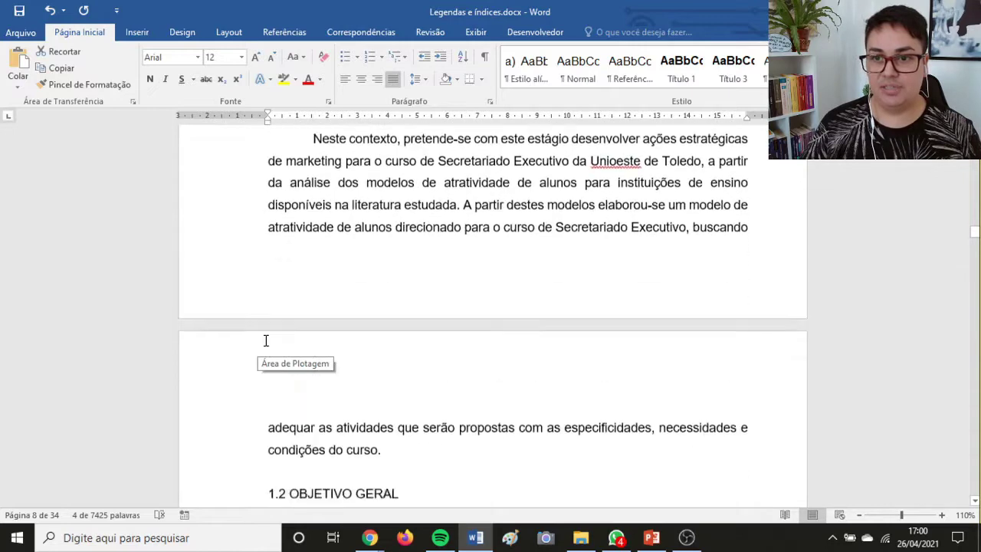
pyautogui.scroll(-9, 265, 340)
pyautogui.scroll(2, 240, 186)
pyautogui.click(240, 184)
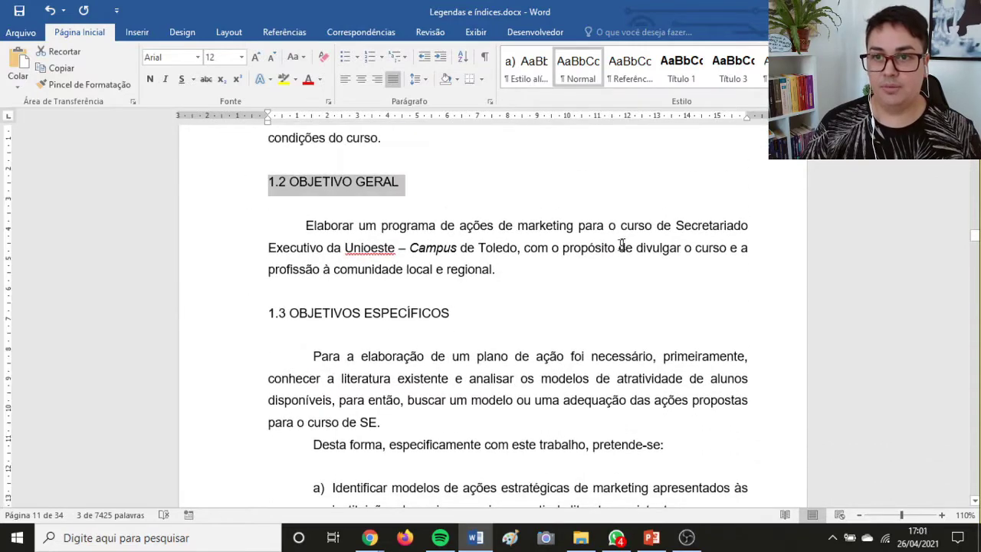
pyautogui.hotkey('ctrl', 'alt', '2')
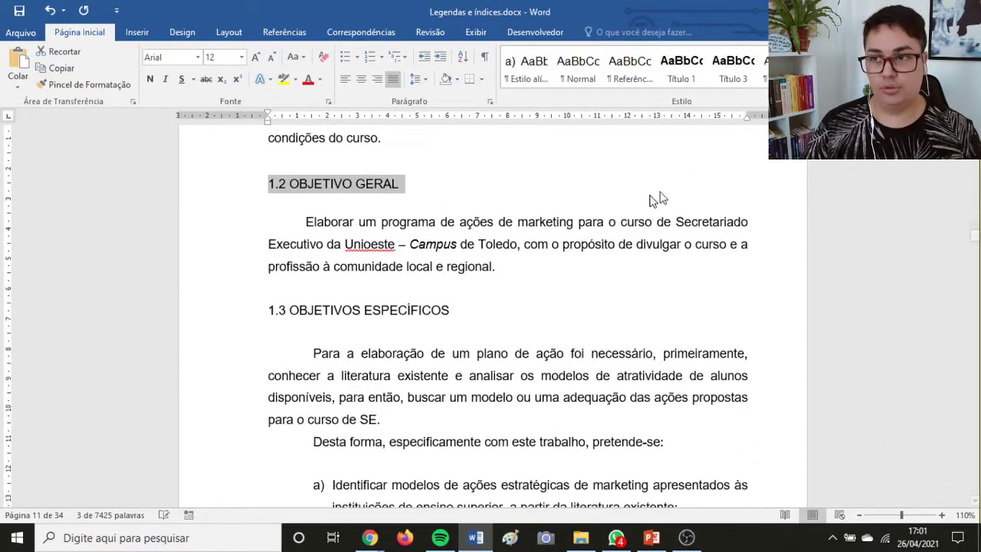
# Apply the Título 2 style to the "1.3 OBJETIVOS ESPECÍFICOS" and "1.4 JUSTIFICATIVA" headings.
pyautogui.click(239, 315)
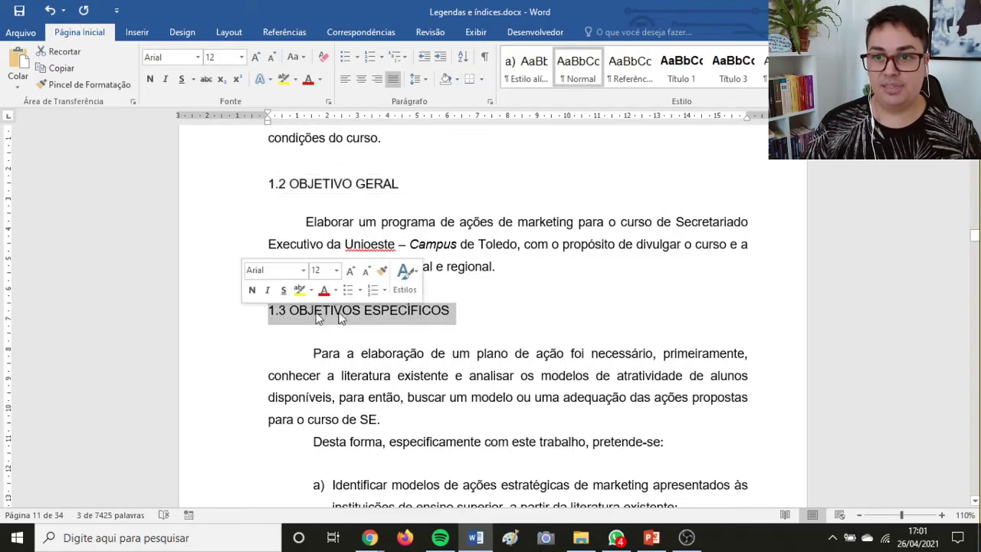
pyautogui.hotkey('ctrl', 'alt', '2')
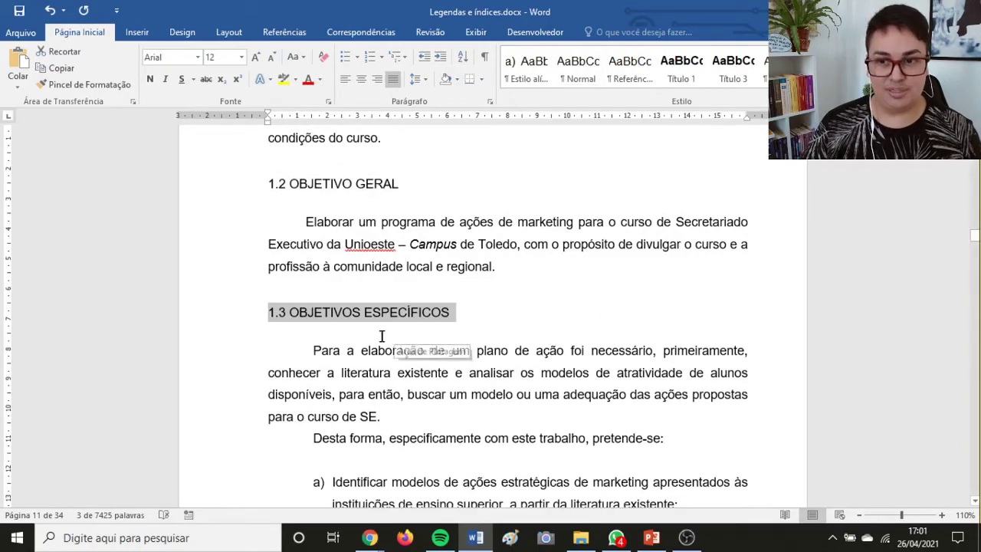
pyautogui.scroll(-10, 291, 322)
pyautogui.click(208, 242)
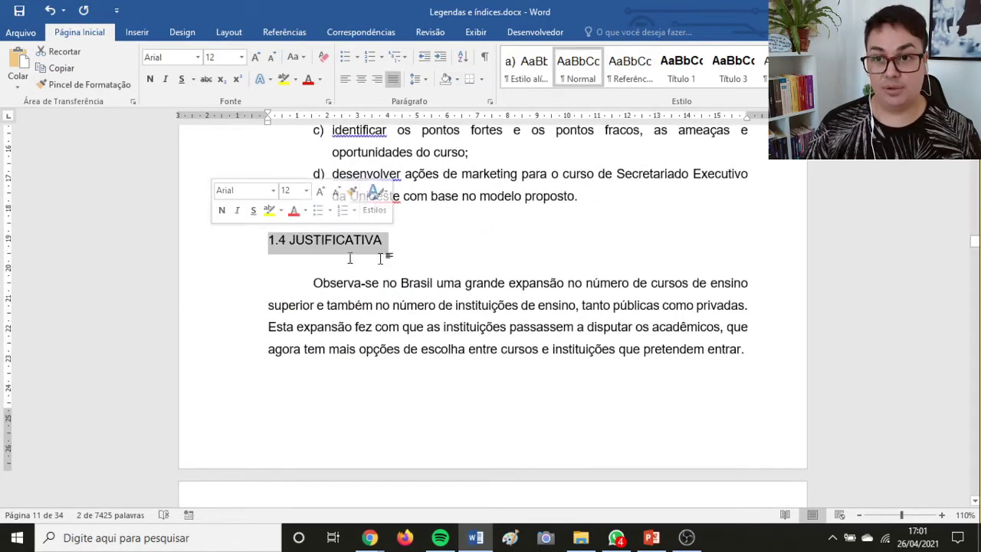
pyautogui.hotkey('ctrl', 'alt', '2')
# Apply the Título 1 style to the "2 REFERENCIAL TEÓRICO" heading.
pyautogui.scroll(-15, 248, 263)
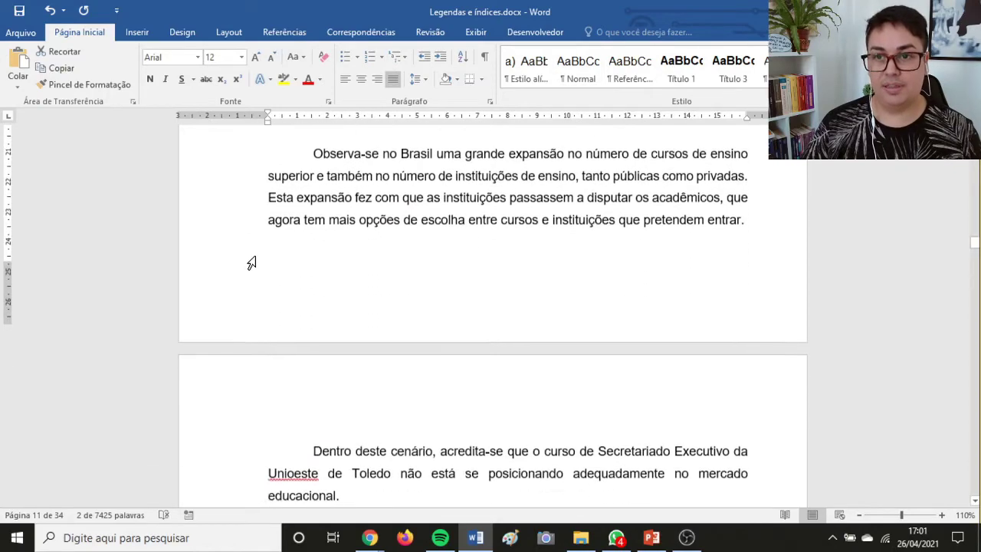
pyautogui.scroll(-15, 251, 263)
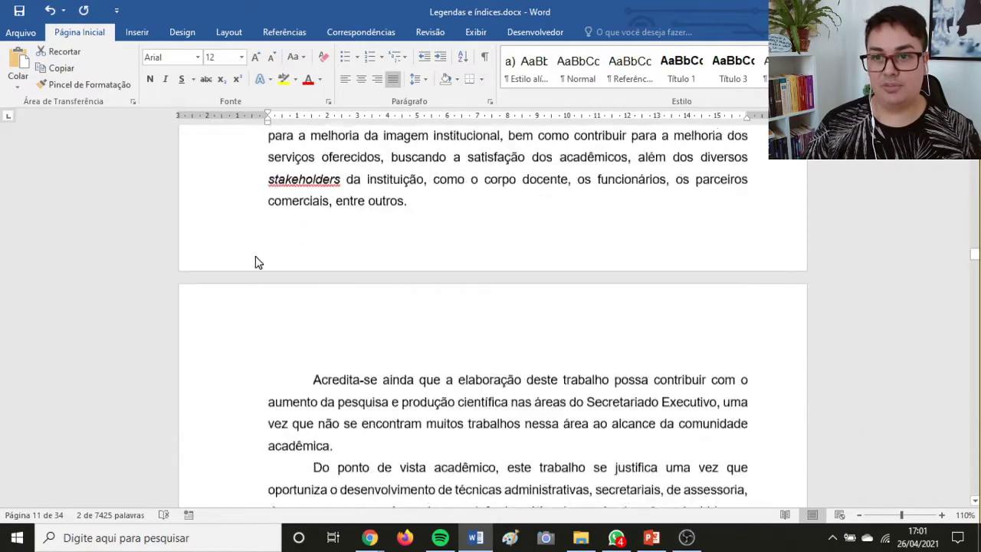
pyautogui.scroll(-2, 251, 264)
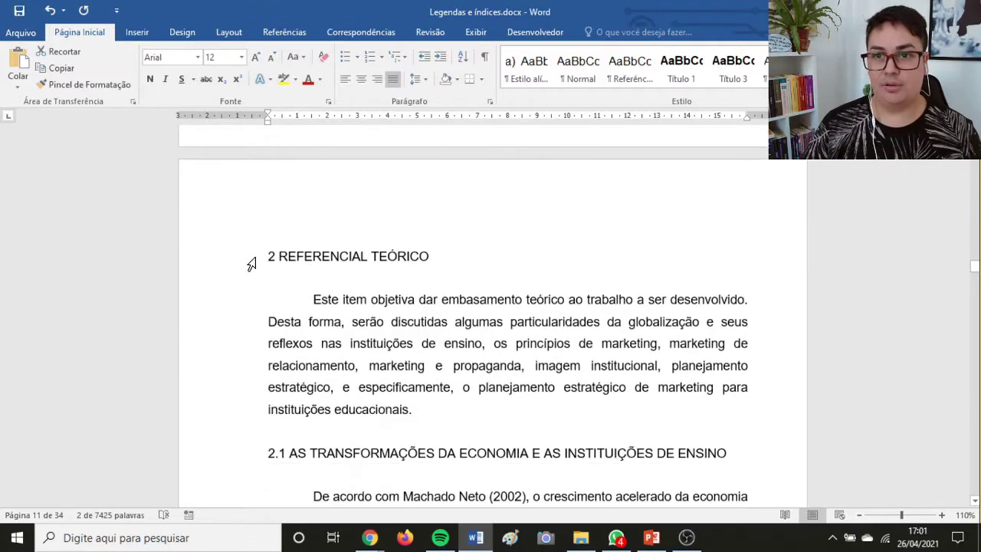
pyautogui.click(235, 260)
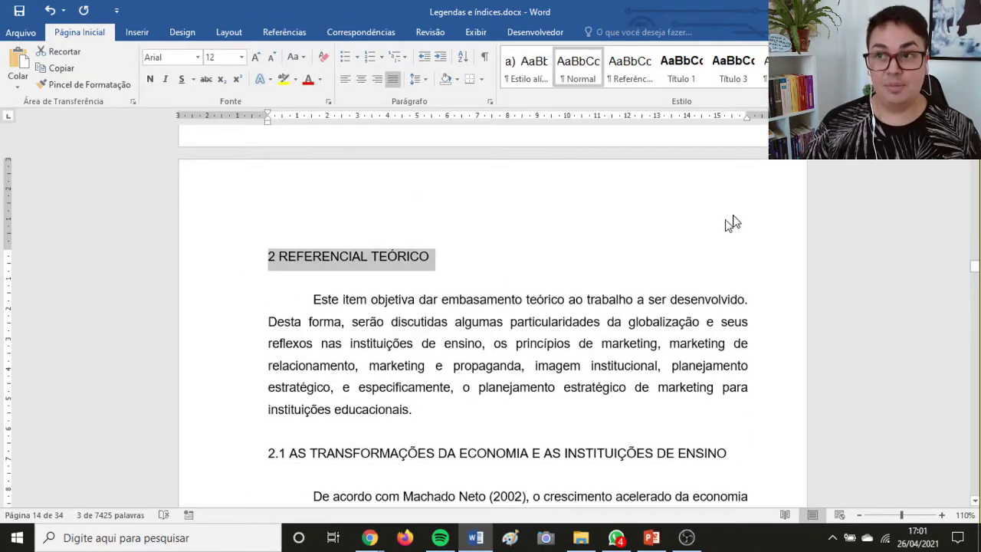
pyautogui.click(681, 69)
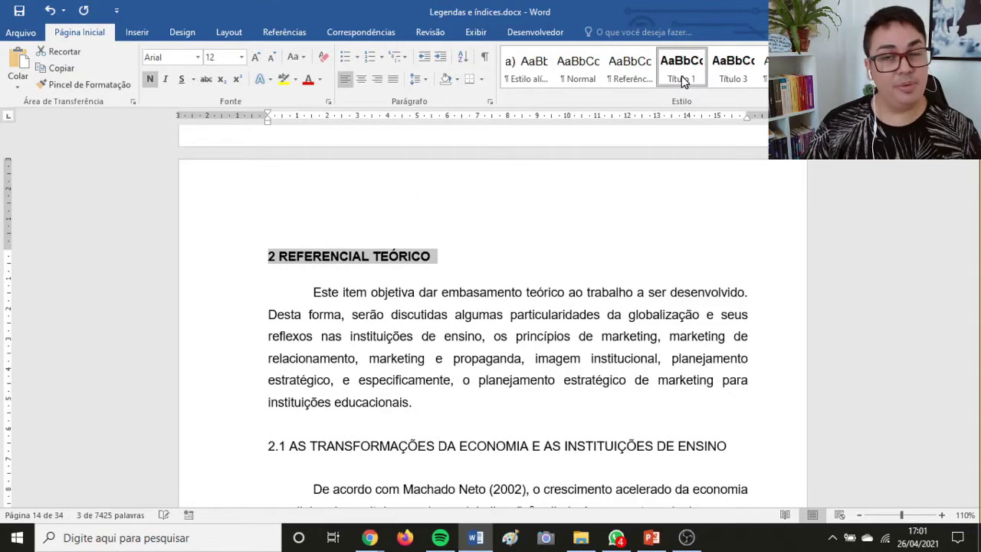
# Apply the Título 2 style to the "2.1 AS TRANSFORMAÇÕES DA ECONOMIA E AS INSTITUIÇÕES DE ENSINO" and "2.2 OS PRINCÍPIOS E A GESTÃO DE MARKETING" headings.
pyautogui.scroll(-2, 258, 287)
pyautogui.click(227, 314)
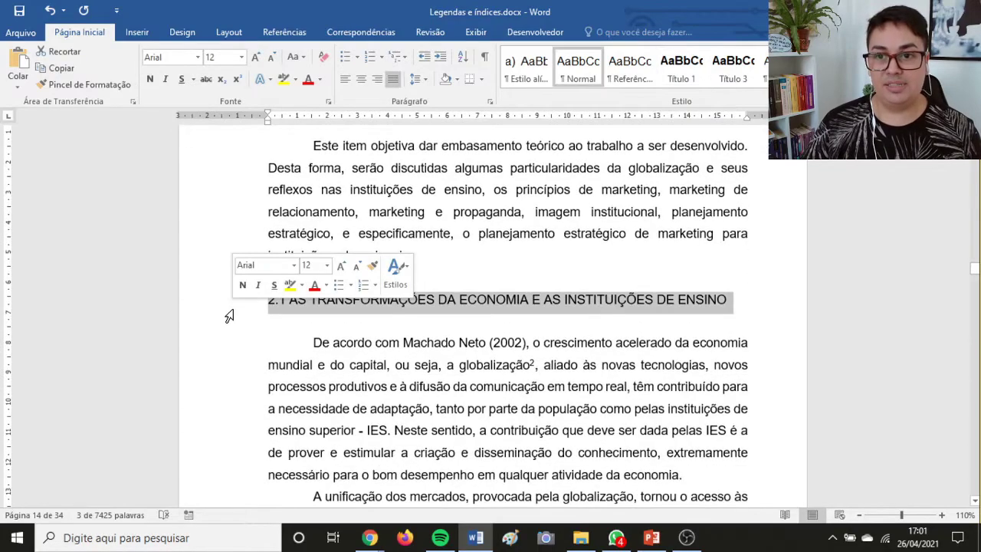
pyautogui.click(672, 245)
pyautogui.scroll(-8, 278, 293)
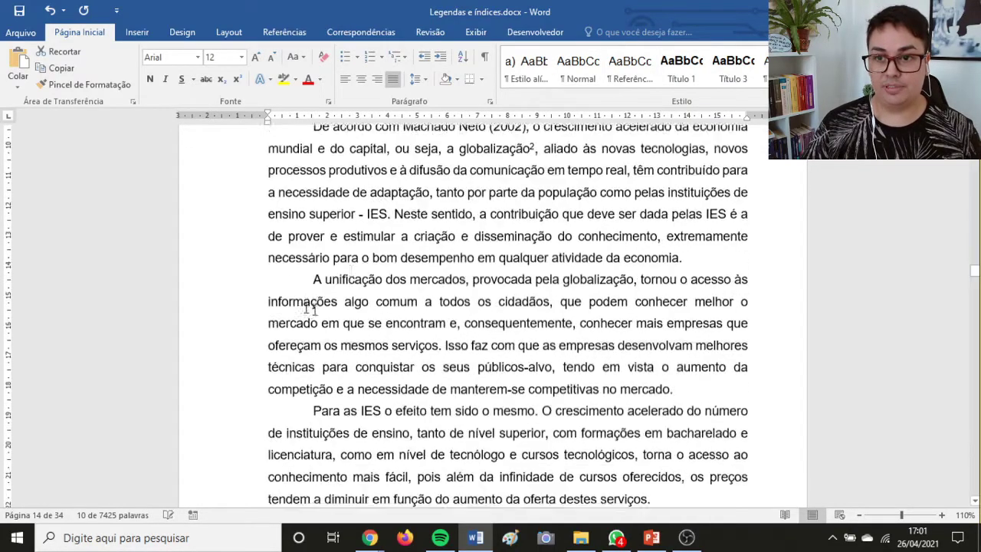
pyautogui.scroll(-15, 278, 294)
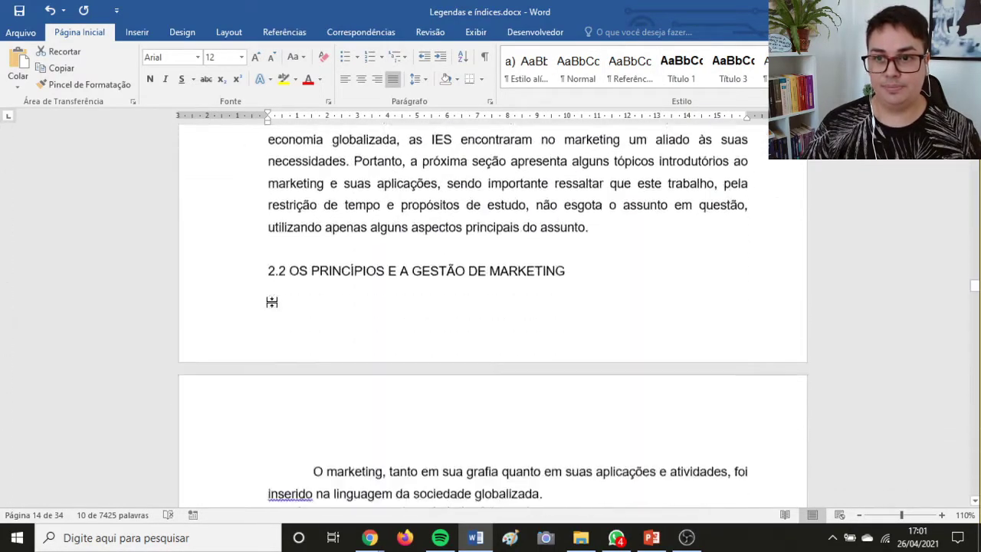
pyautogui.click(195, 225)
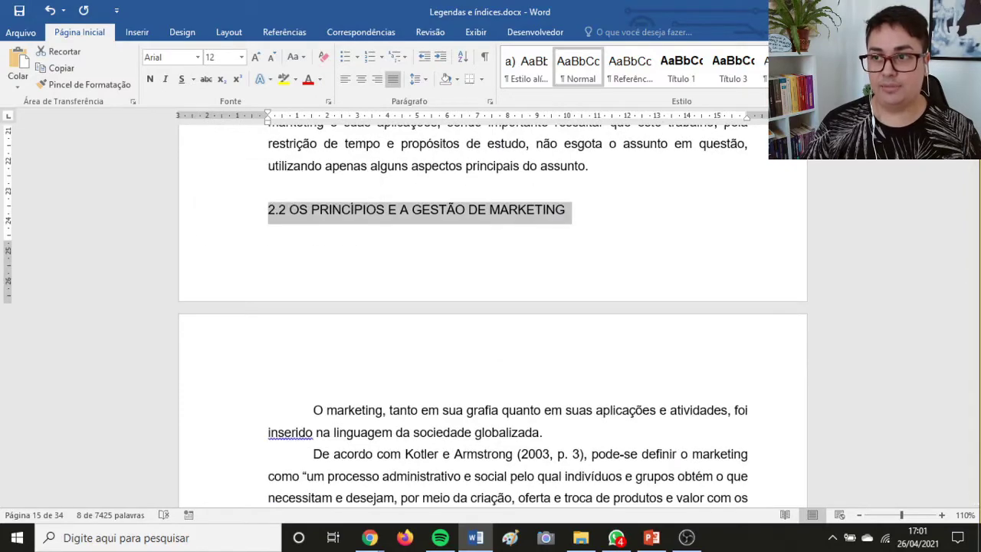
# Review and accept the Título 3 style settings, and apply the style to the "2.2.1 Marketing de Serviços" heading.
pyautogui.scroll(-15, 245, 272)
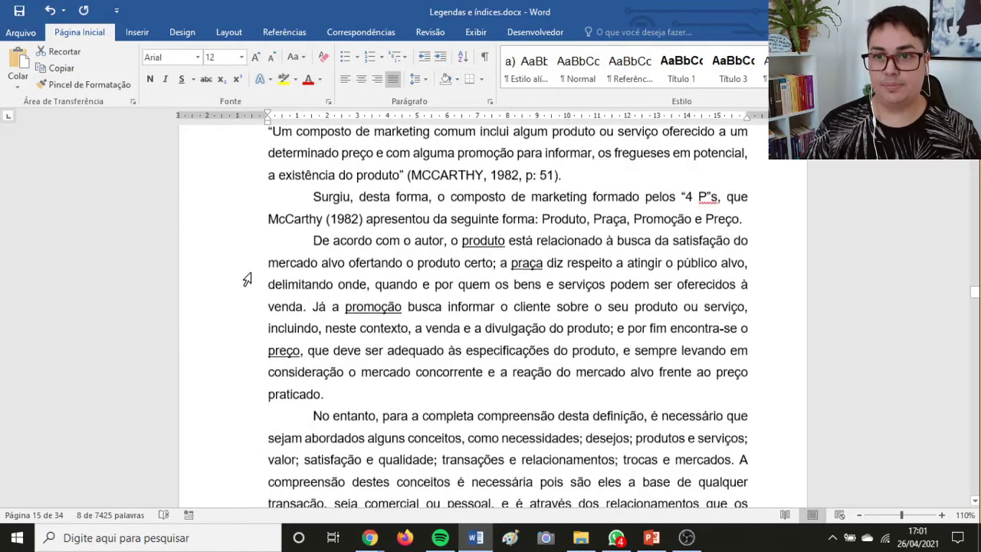
pyautogui.scroll(-15, 249, 274)
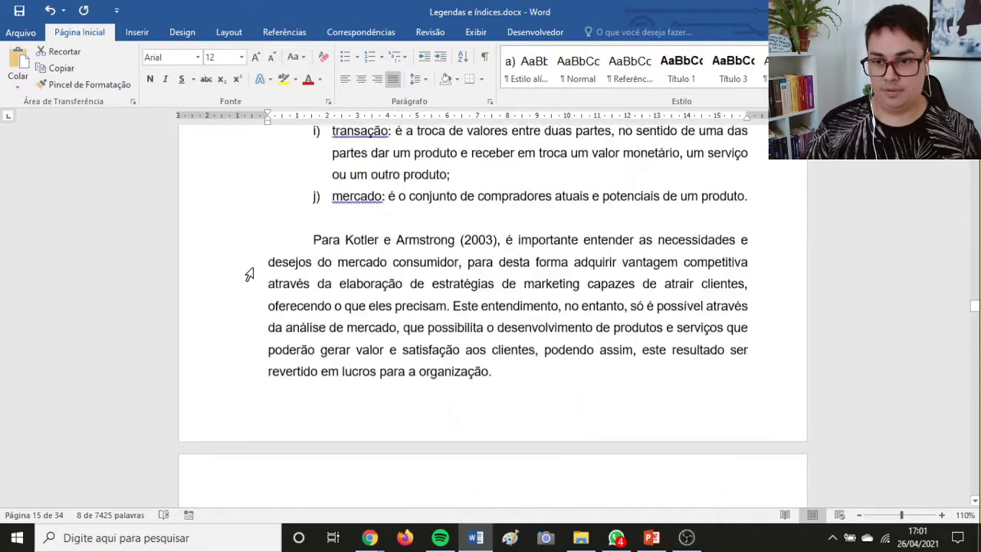
pyautogui.scroll(-20, 249, 274)
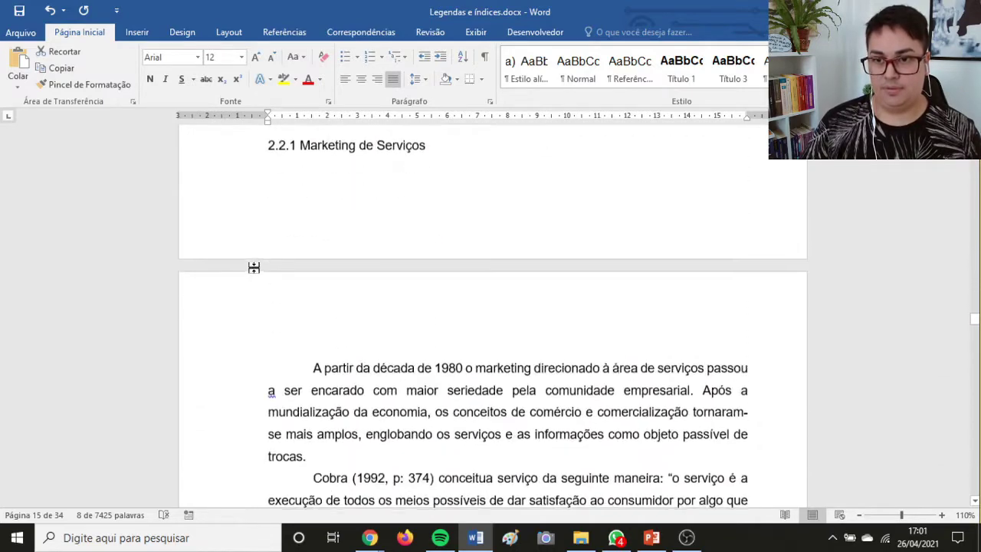
pyautogui.scroll(1, 247, 264)
pyautogui.click(229, 220)
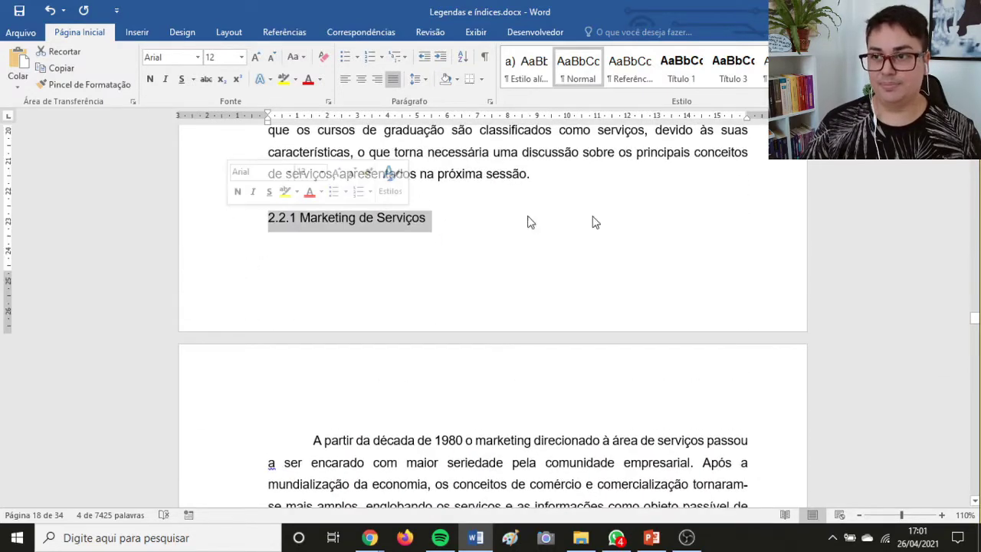
pyautogui.rightClick(733, 74)
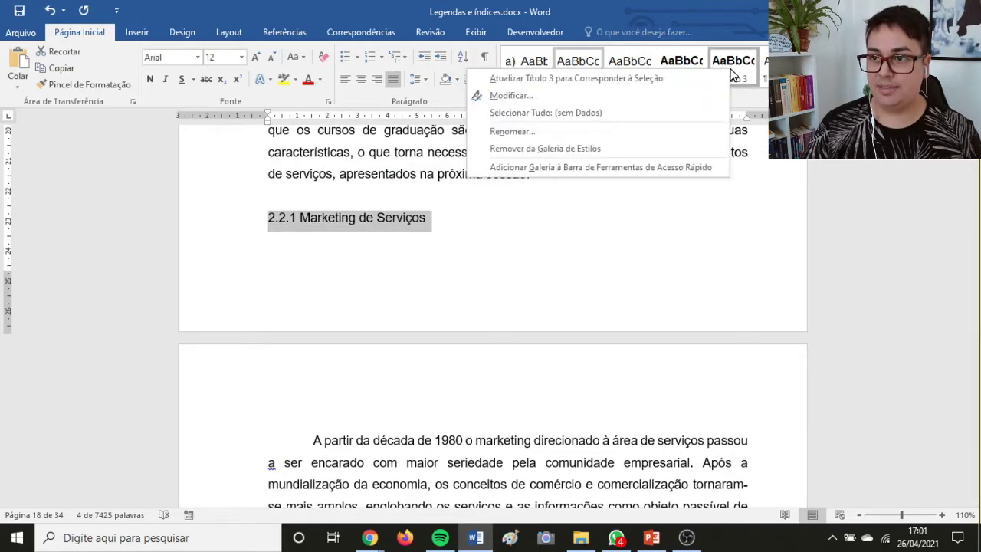
pyautogui.click(510, 95)
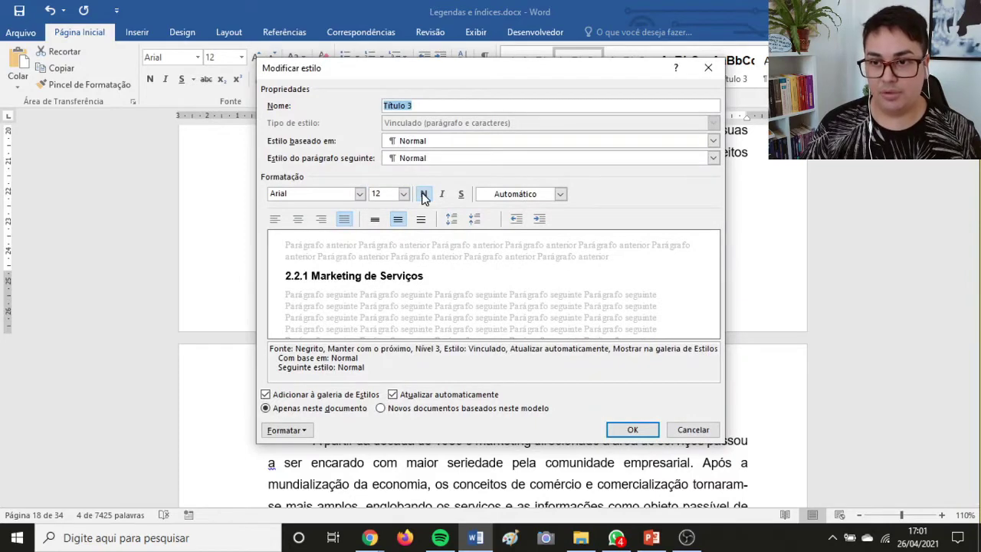
pyautogui.click(633, 432)
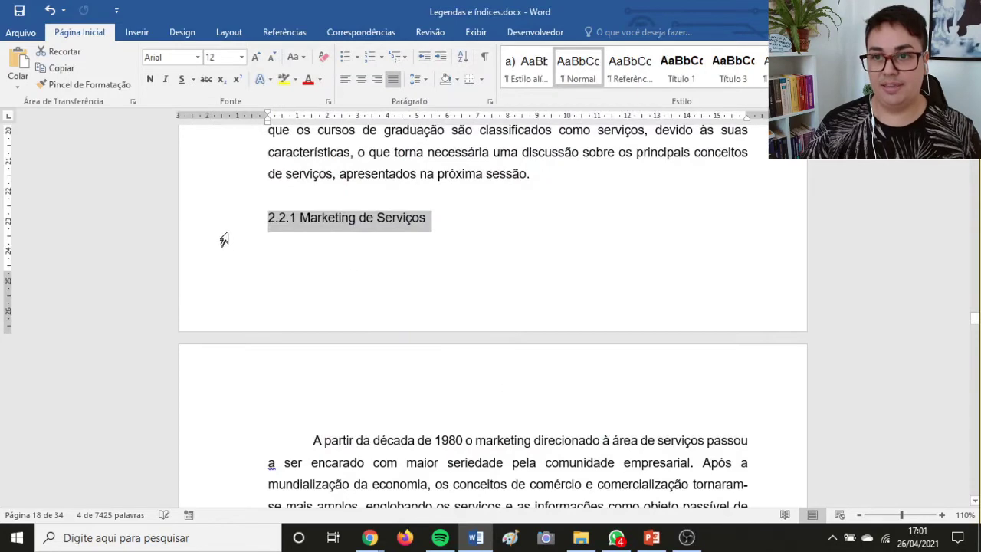
pyautogui.click(734, 67)
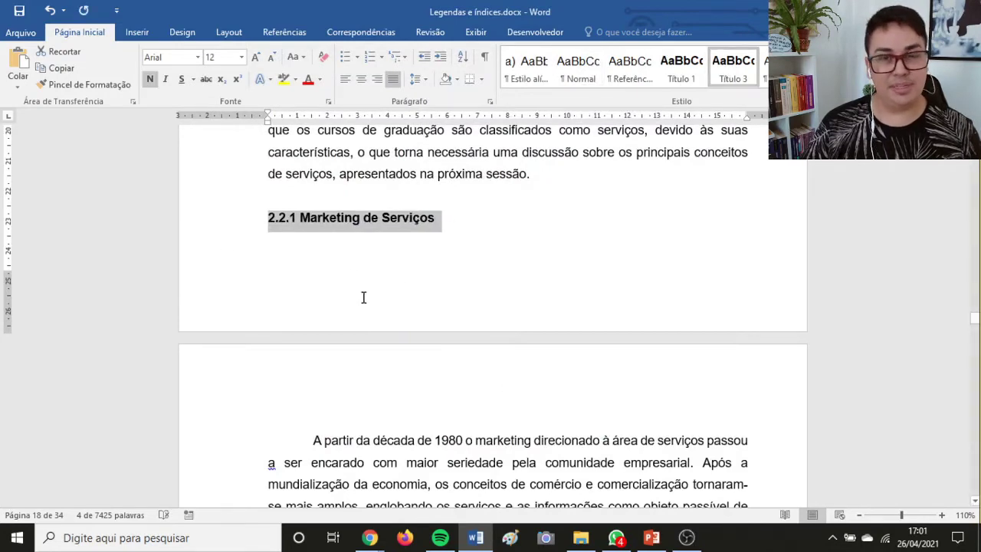
# Apply the Título 3 style to the "2.2.2 Marketing de Relacionamento" heading.
pyautogui.scroll(-4, 361, 298)
pyautogui.scroll(-12, 320, 286)
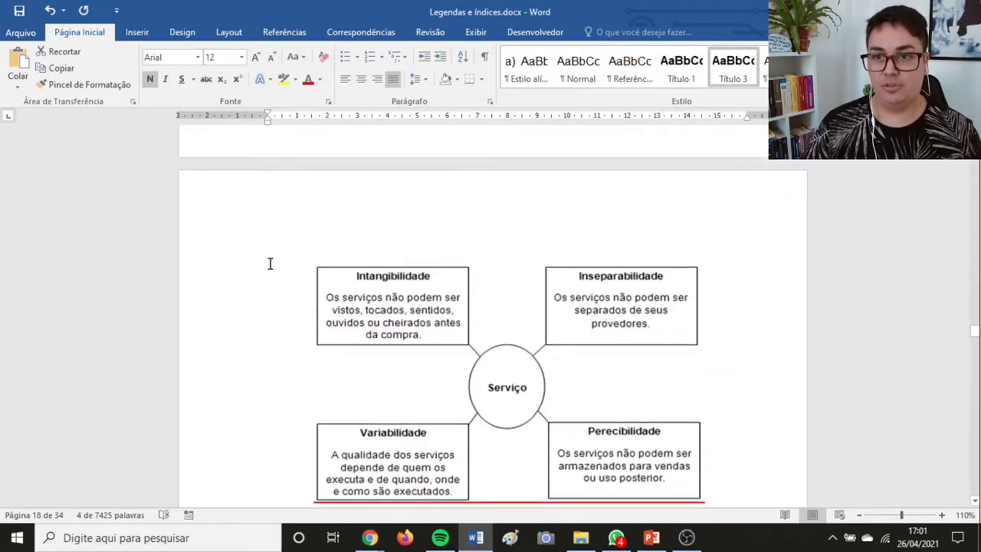
pyautogui.scroll(-3, 270, 263)
pyautogui.scroll(-18, 266, 282)
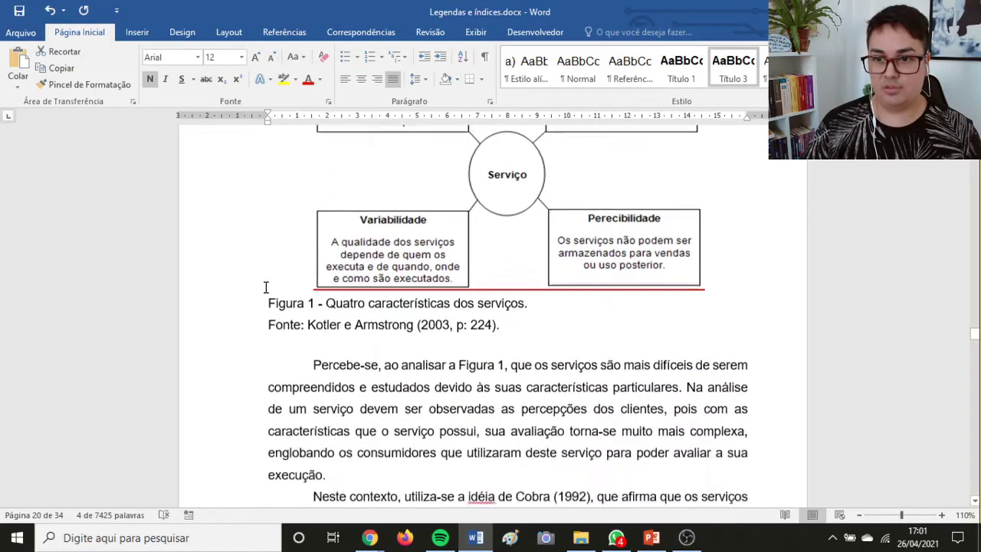
pyautogui.scroll(-10, 266, 276)
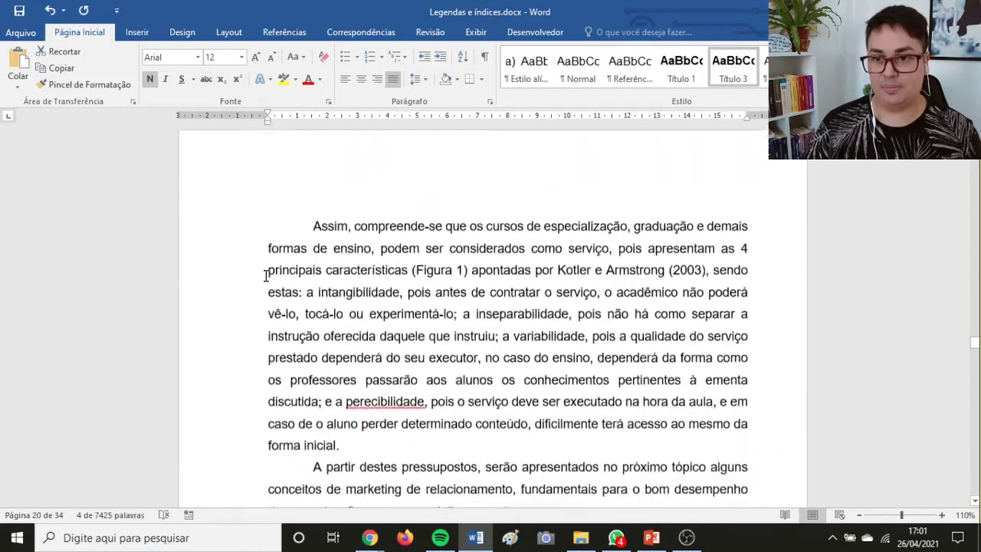
pyautogui.click(237, 308)
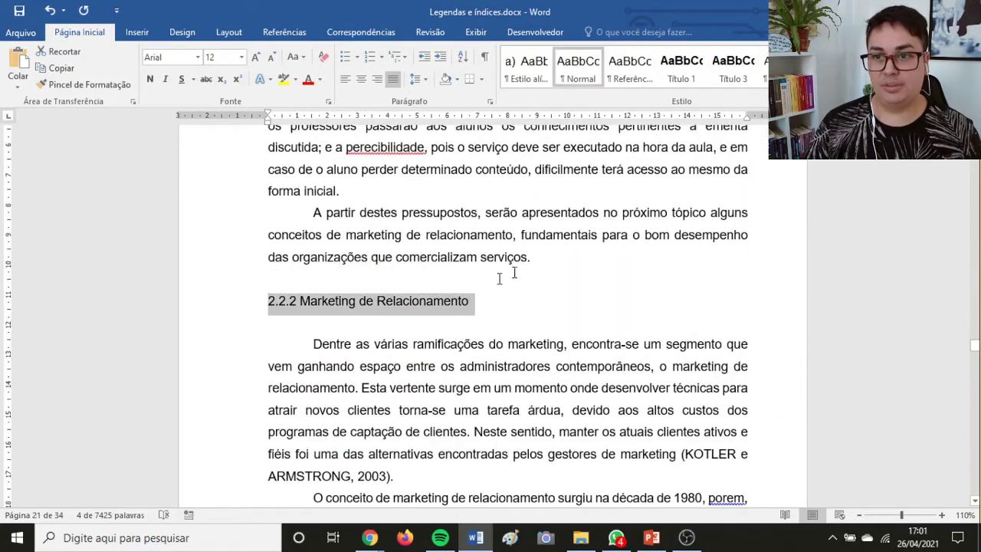
pyautogui.click(732, 73)
# Apply the Título 3 style to the "2.2.3 Marketing para Instituições de Ensino" heading.
pyautogui.scroll(-17, 295, 332)
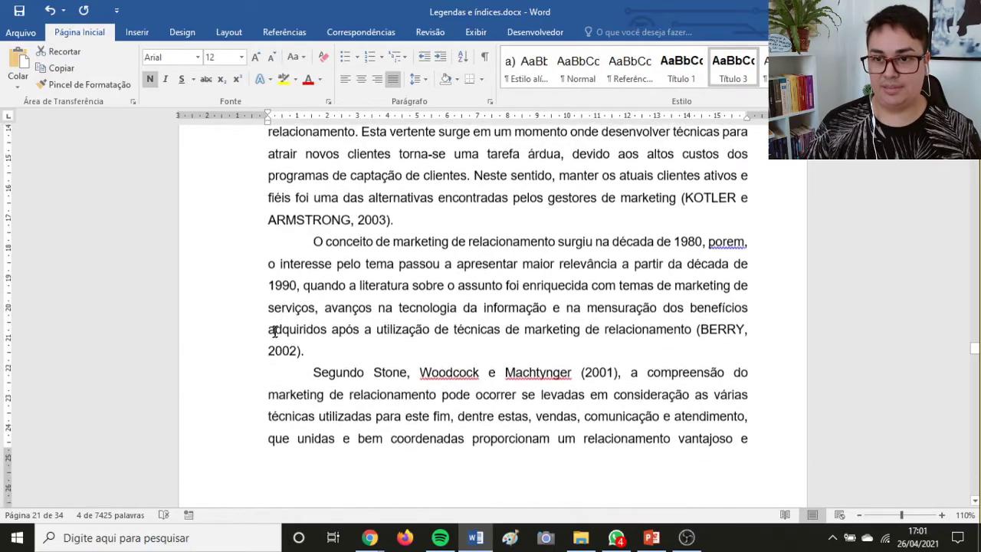
pyautogui.scroll(-20, 254, 329)
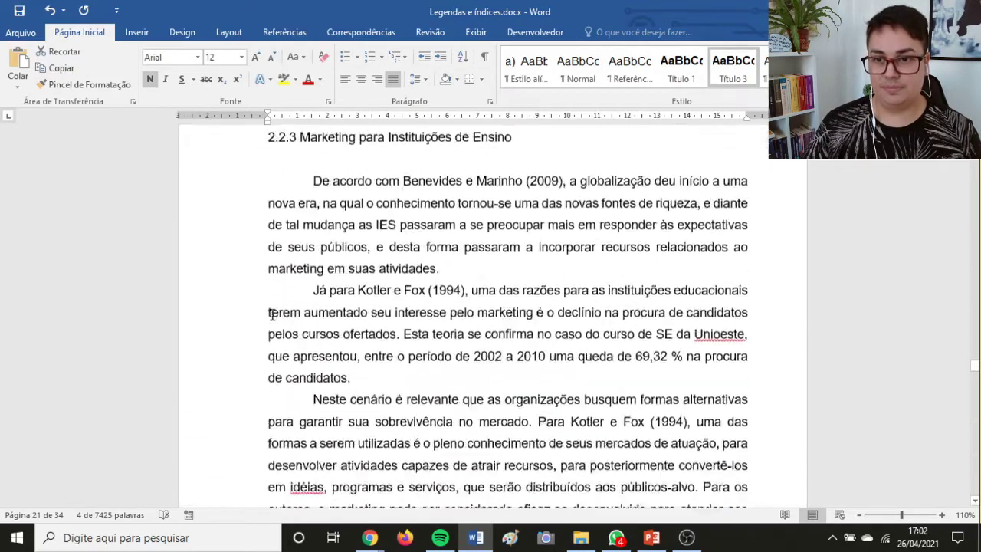
pyautogui.scroll(2, 216, 255)
pyautogui.click(211, 270)
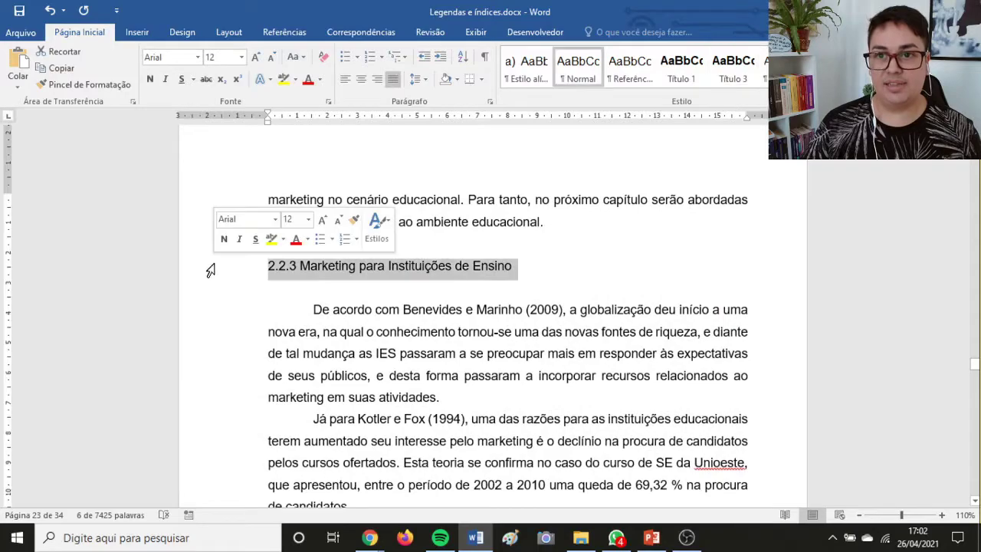
pyautogui.click(733, 69)
# Apply the Título 1 style to the "3 METODOLOGIA DO TRABALHO" heading.
pyautogui.scroll(-20, 268, 286)
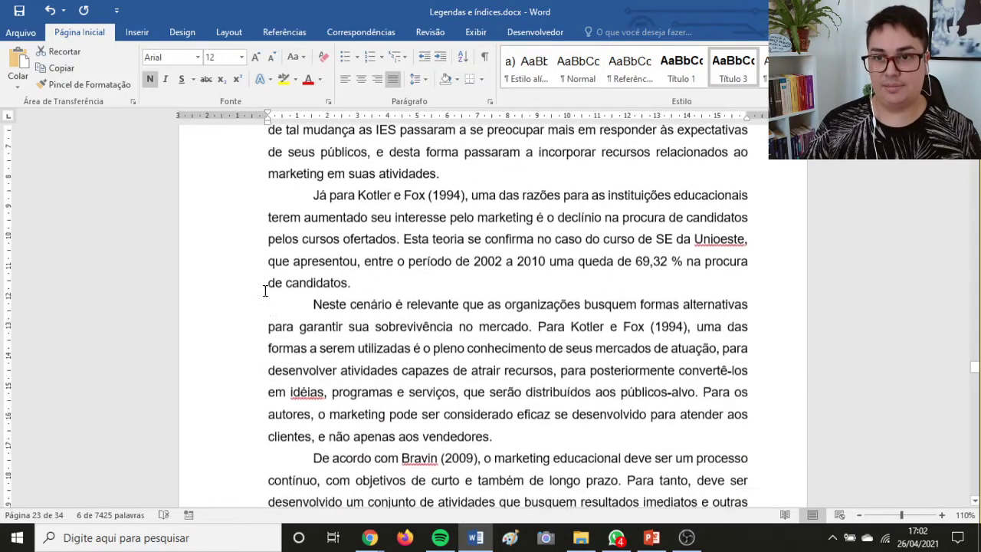
pyautogui.scroll(-20, 269, 287)
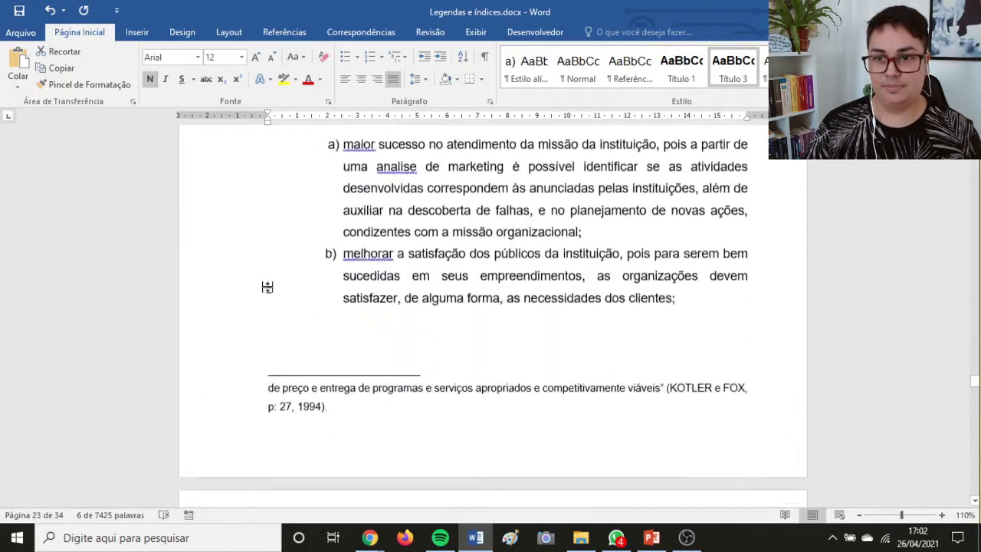
pyautogui.scroll(-20, 269, 286)
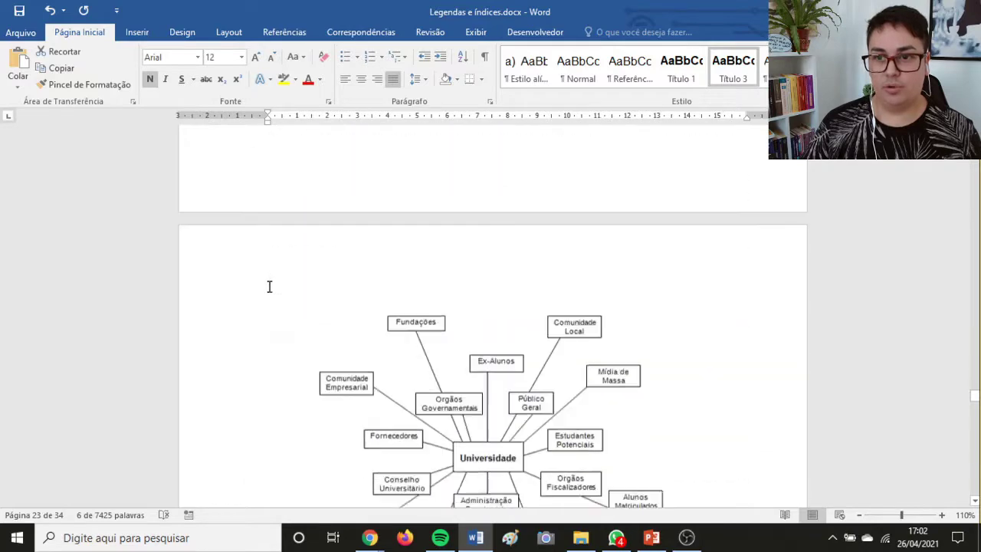
pyautogui.scroll(-5, 269, 288)
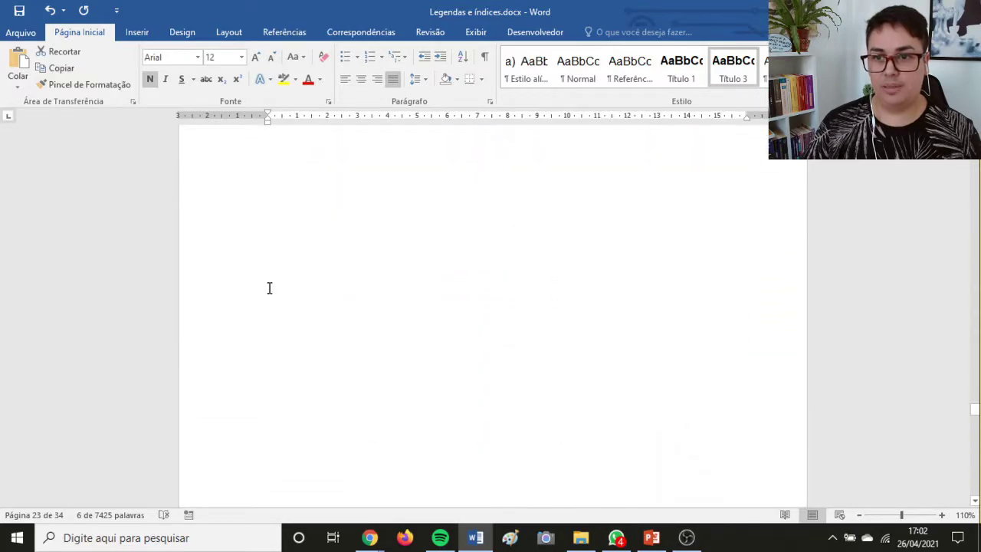
pyautogui.scroll(-10, 269, 287)
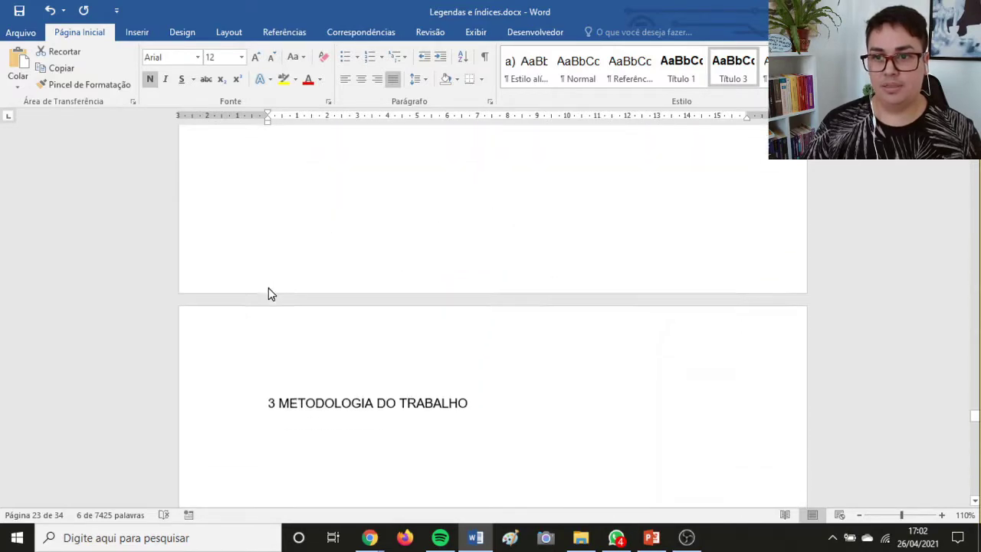
pyautogui.click(218, 174)
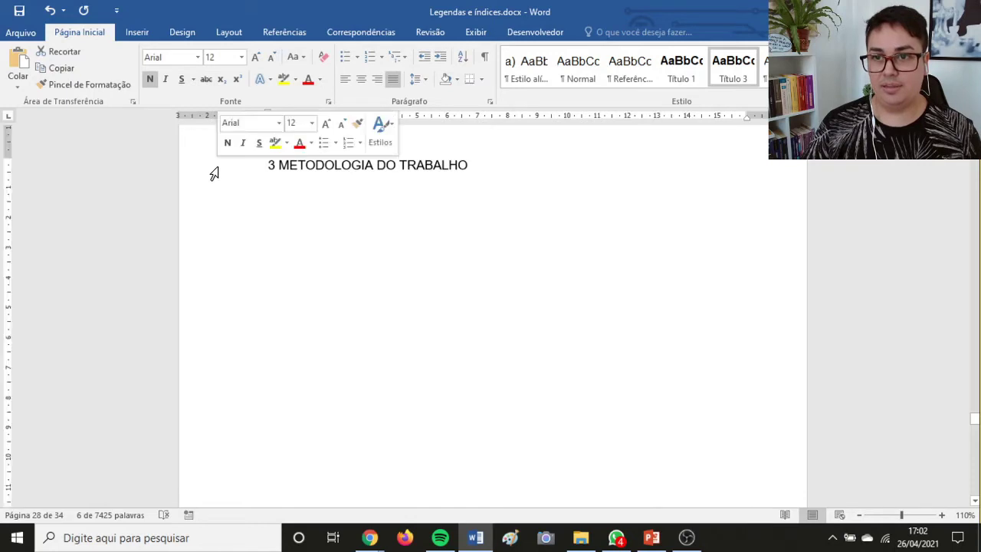
pyautogui.click(680, 77)
# Apply Título 1 to the "4 ANÁLISE DOS DADOS E DISCUSSÕES" heading and Título 2 to "4.1 ANÁLISE DOS QUESTIONÁRIOS".
pyautogui.scroll(-3, 345, 238)
pyautogui.scroll(-8, 345, 237)
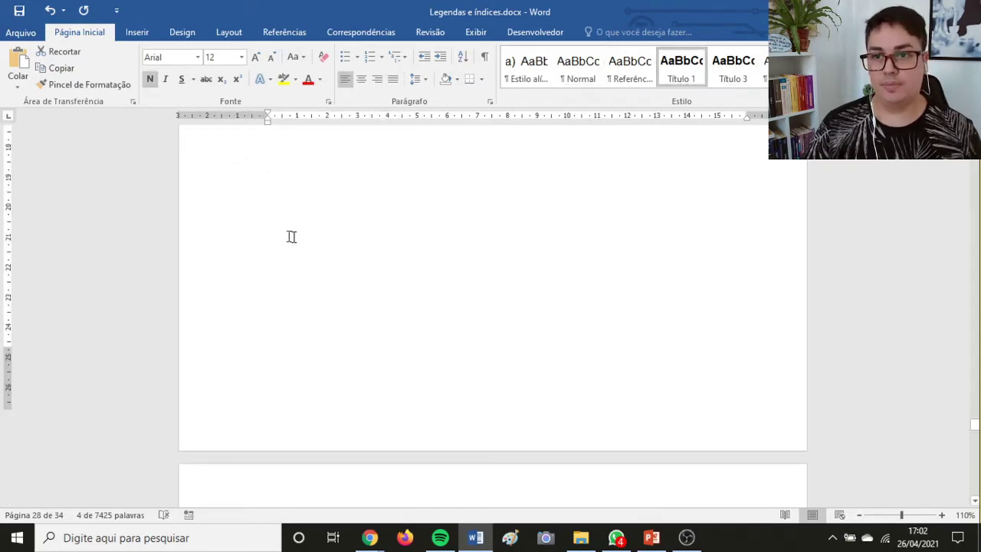
pyautogui.click(226, 266)
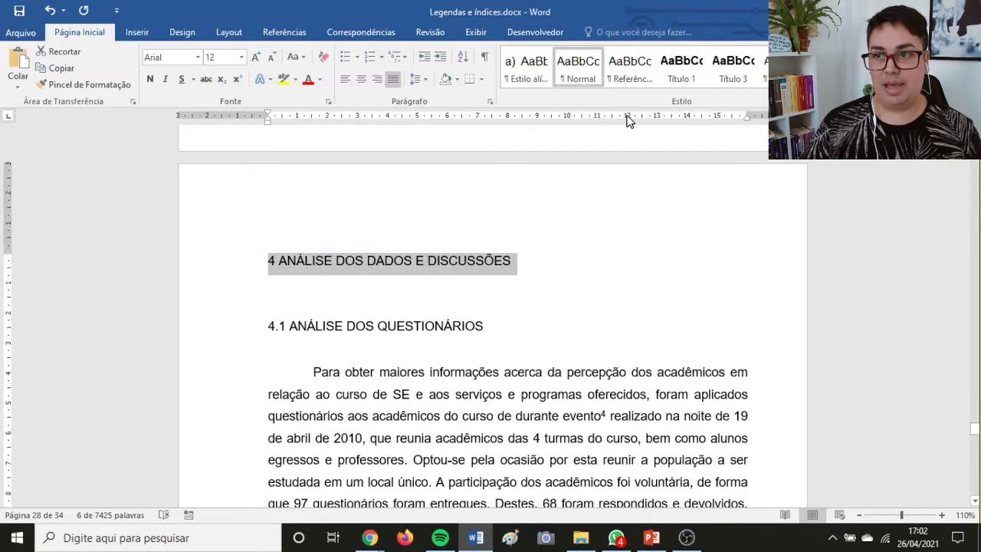
pyautogui.click(680, 71)
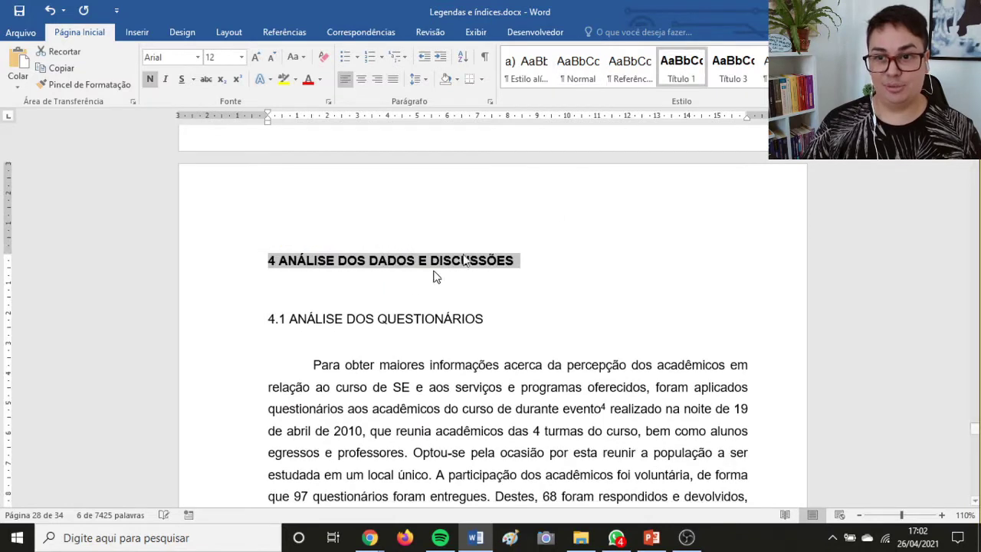
pyautogui.click(234, 323)
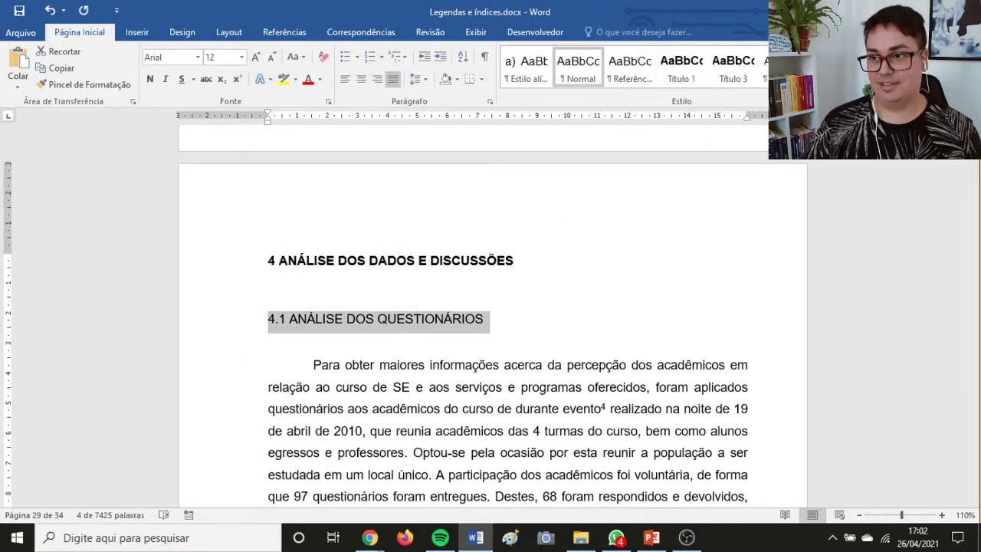
# Apply the Título 1 style to the "5 CONCLUSÃO" heading.
pyautogui.scroll(-15, 320, 306)
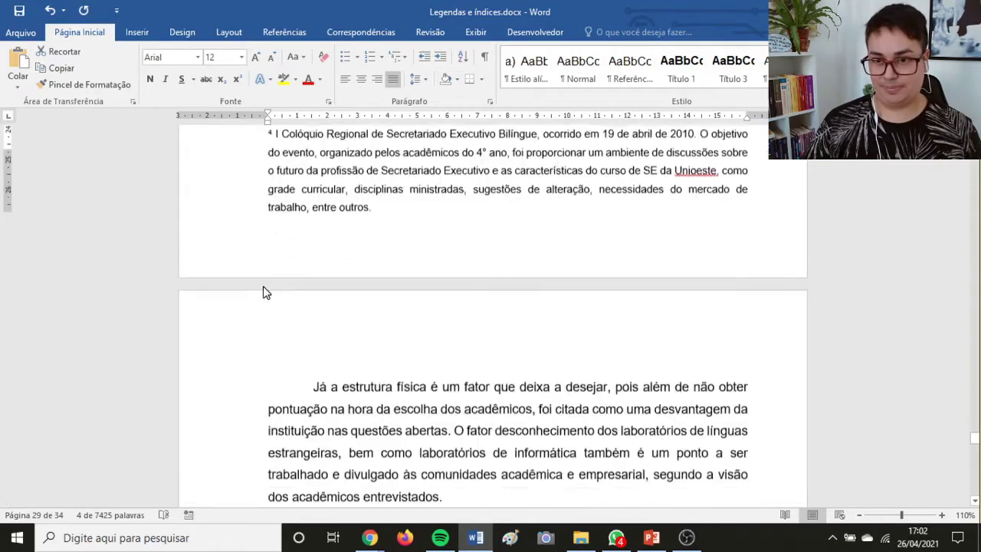
pyautogui.scroll(-20, 263, 286)
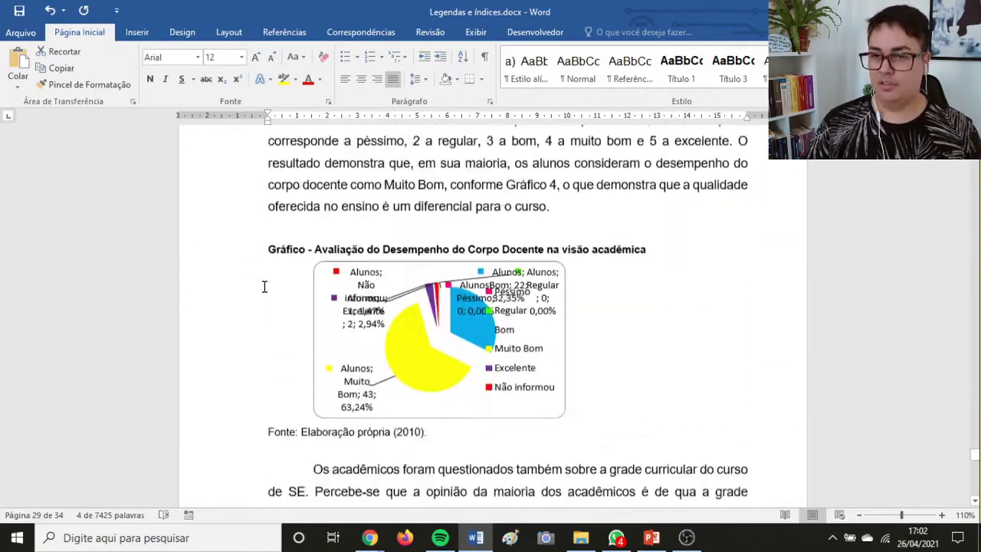
pyautogui.scroll(-15, 264, 286)
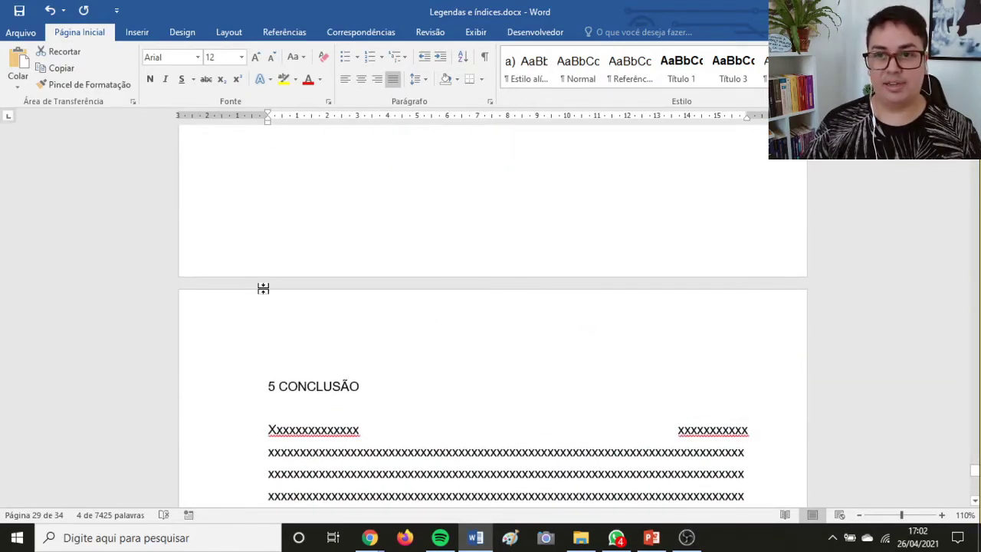
pyautogui.scroll(-3, 263, 288)
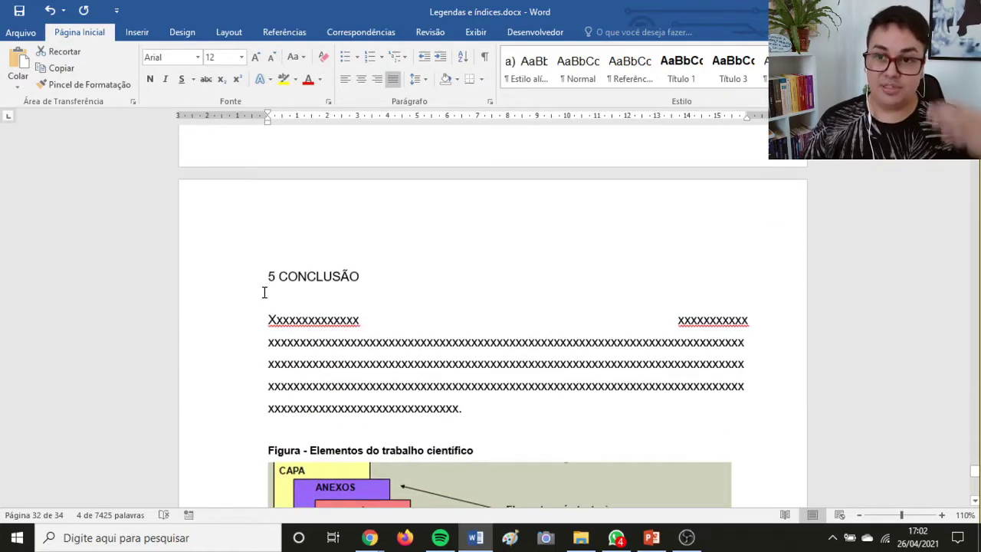
pyautogui.click(223, 283)
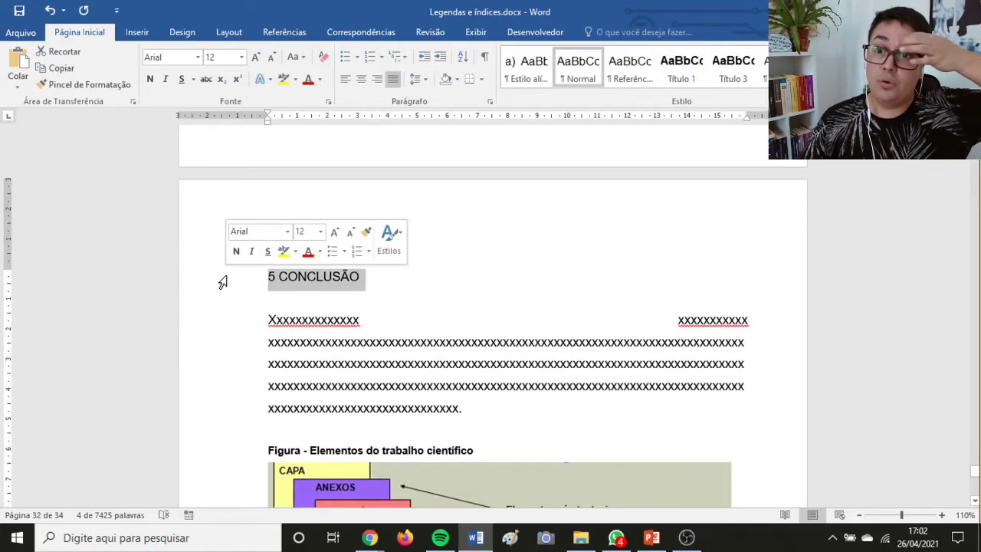
pyautogui.click(681, 68)
# Apply the Título 1 style to the "REFERÊNCIAS" heading at the start of the bibliography.
pyautogui.scroll(-18, 317, 286)
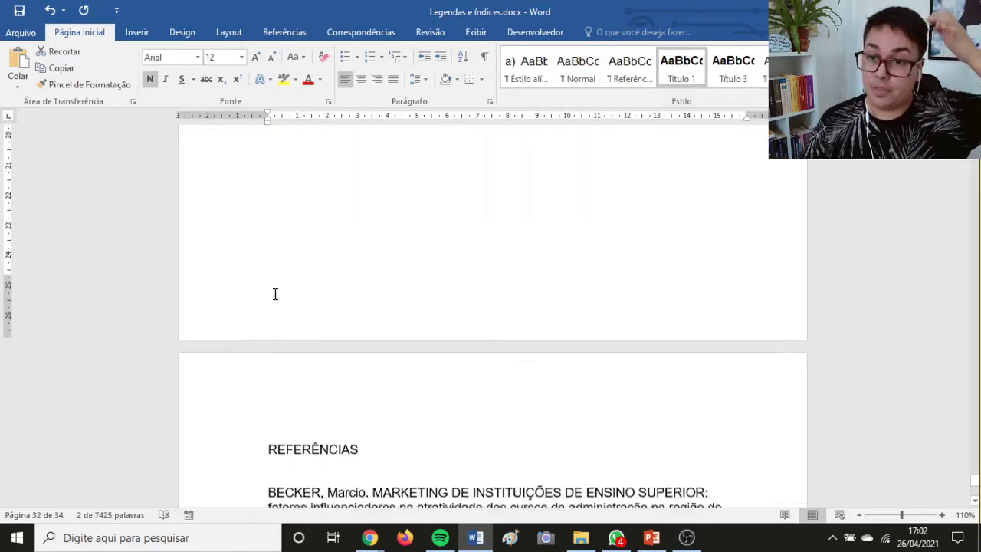
pyautogui.click(224, 230)
pyautogui.click(688, 73)
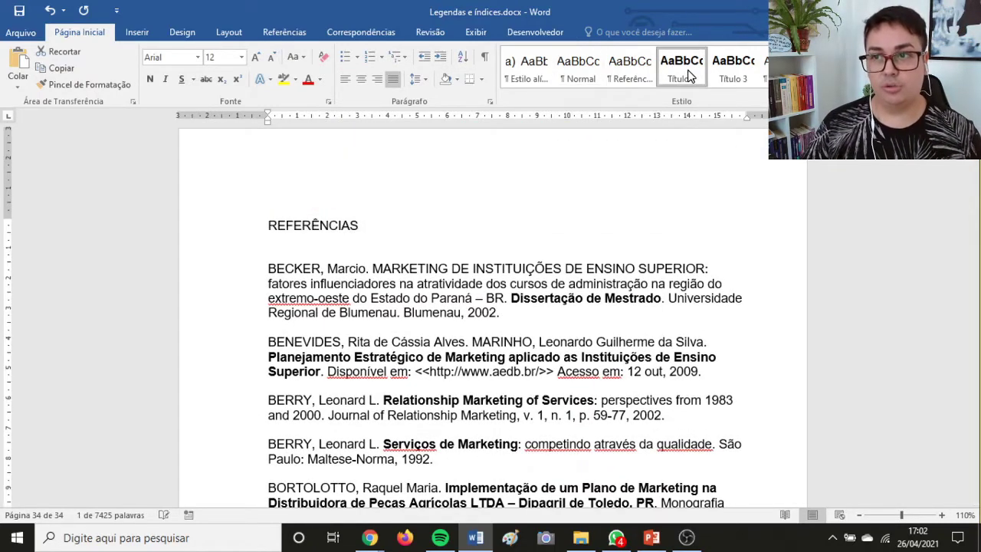
pyautogui.scroll(-1, 790, 298)
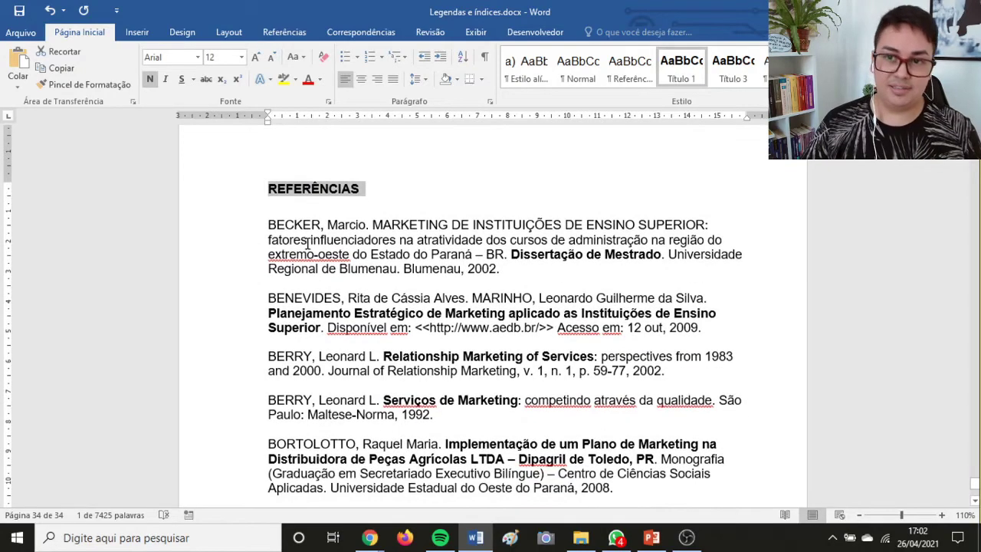
# Return to the SUMÁRIO page and display the navigation pane to list the document's headings.
pyautogui.scroll(5, 668, 330)
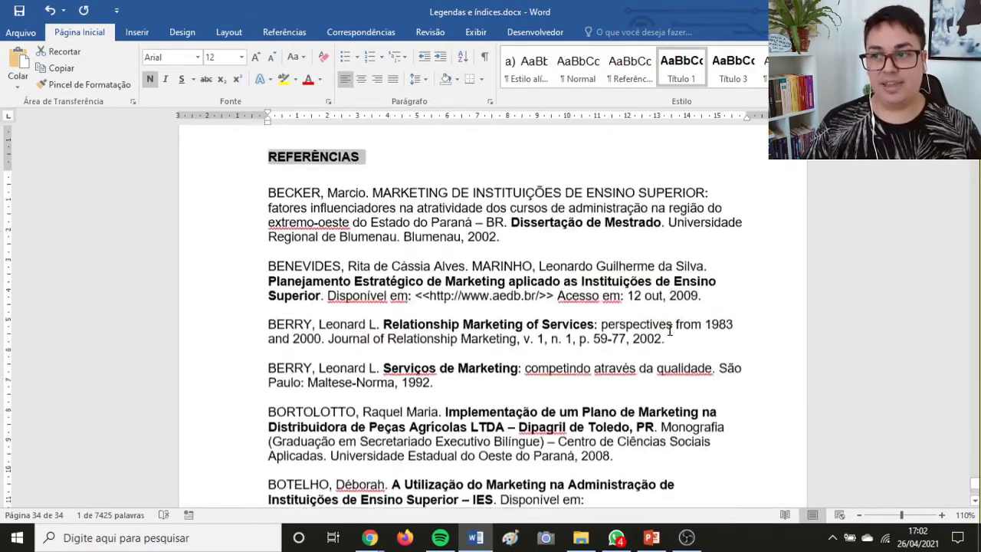
pyautogui.scroll(5, 668, 329)
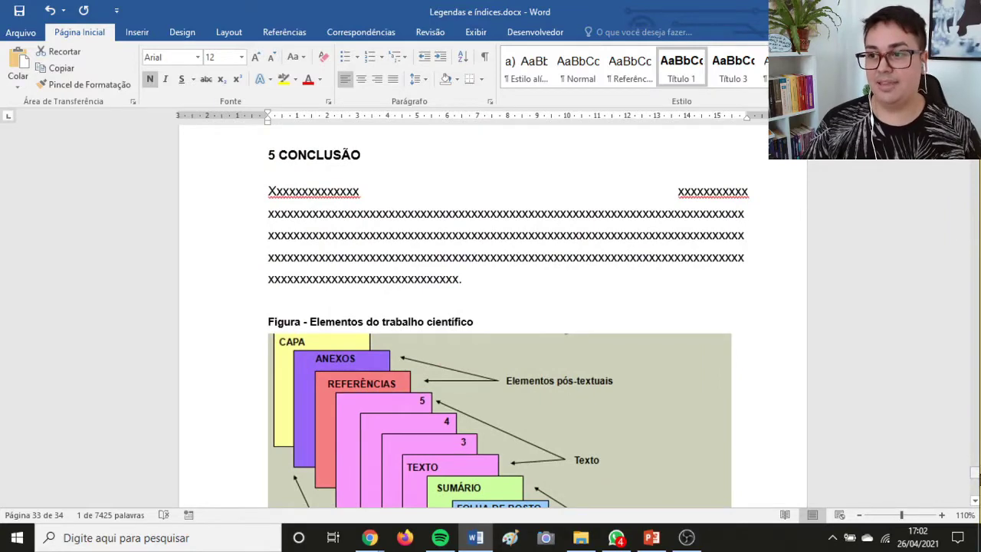
pyautogui.moveTo(975, 476); pyautogui.dragTo(976, 181)
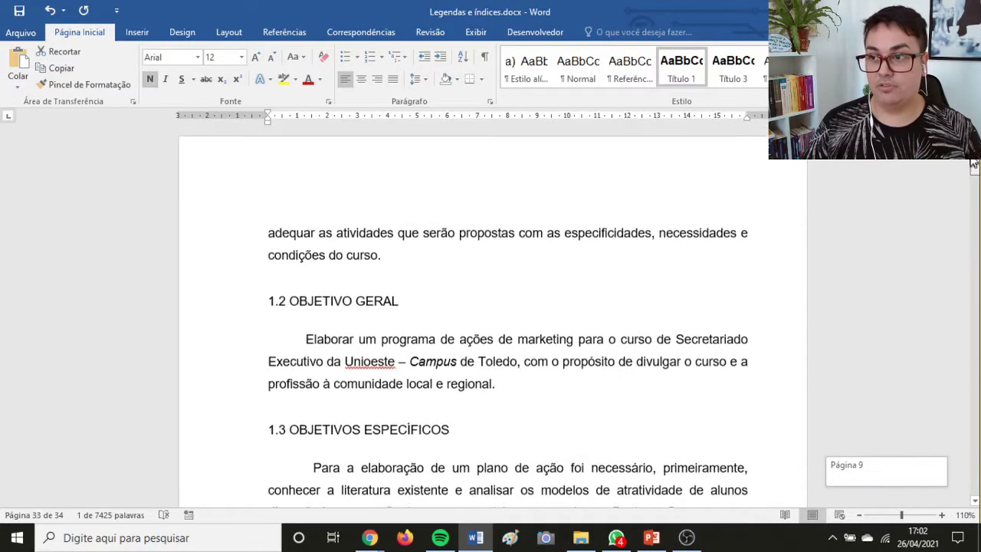
pyautogui.scroll(1, 429, 283)
pyautogui.scroll(-6, 418, 303)
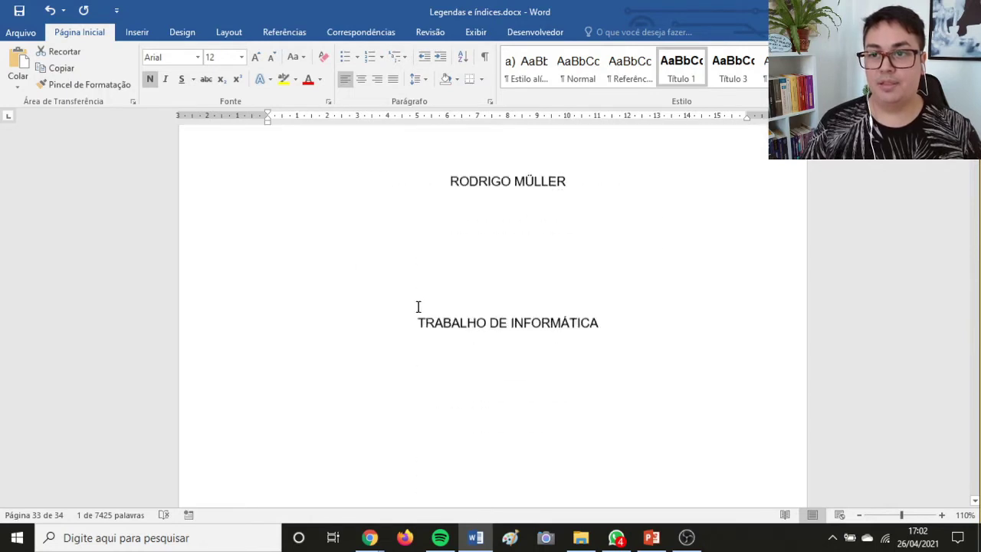
pyautogui.scroll(-12, 419, 307)
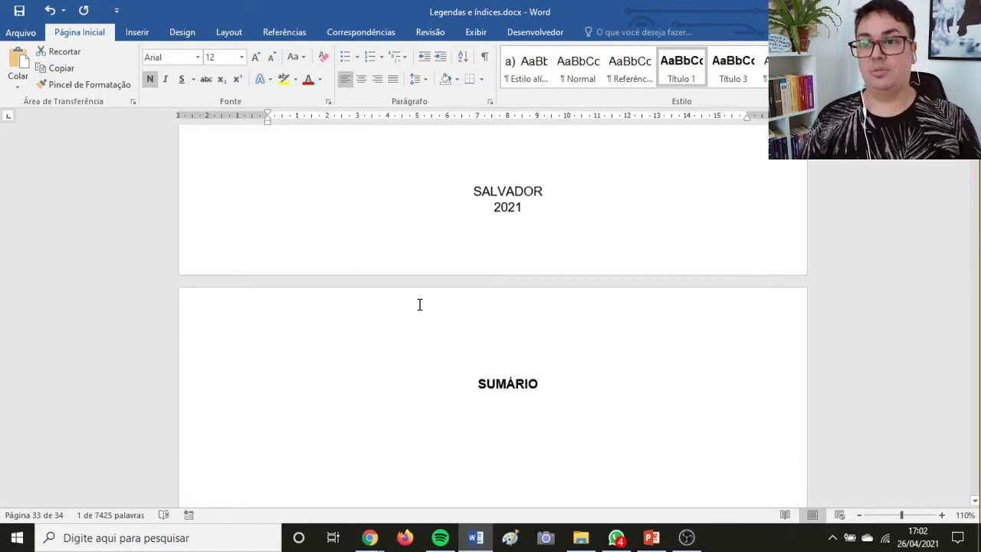
pyautogui.scroll(-1, 419, 305)
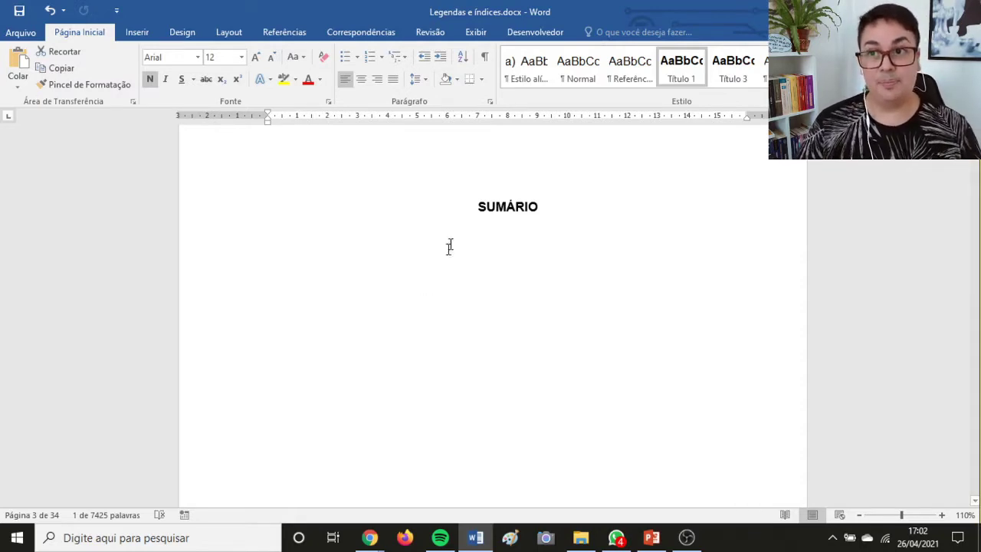
pyautogui.click(476, 33)
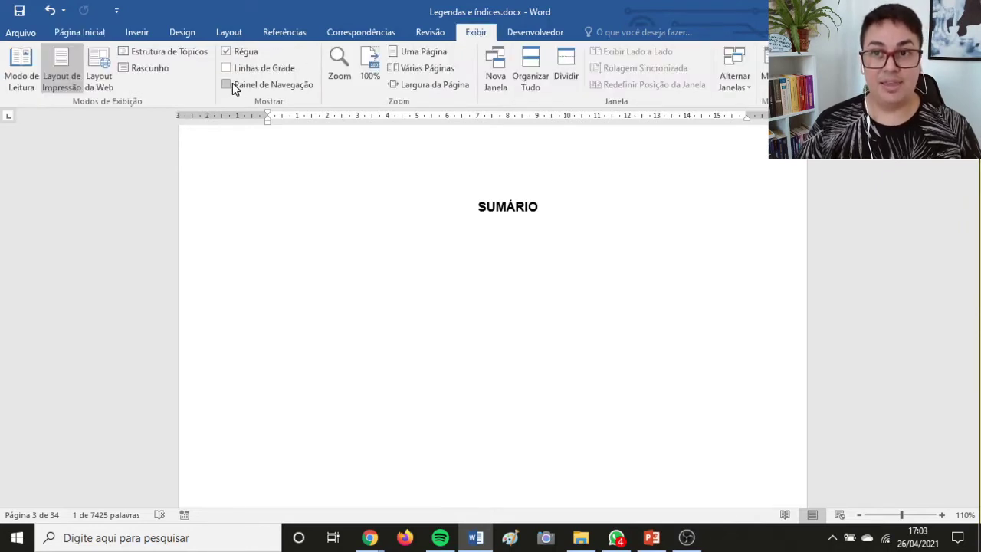
pyautogui.click(227, 85)
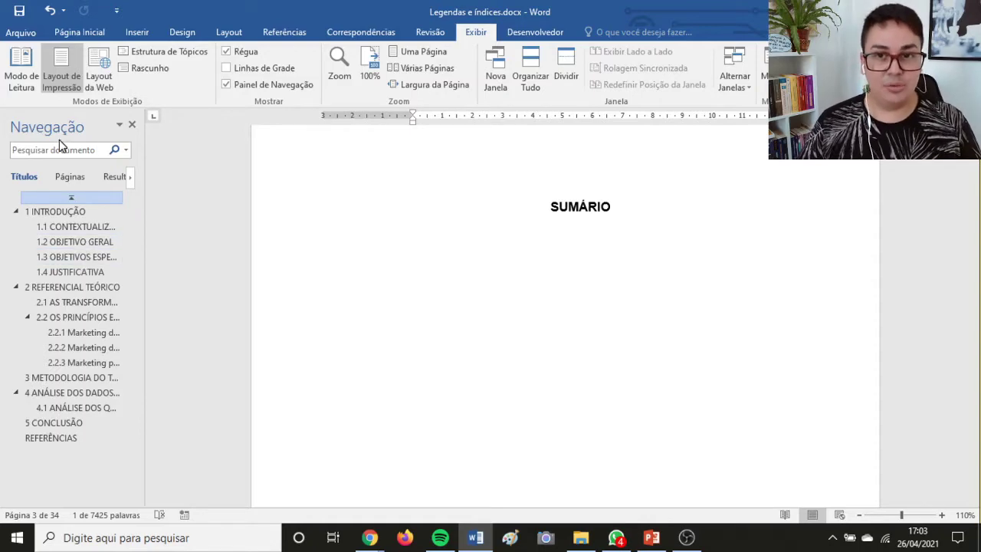
# Check the heading navigation by jumping to sections 2 REFERENCIAL TEÓRICO, 2.2.2, 4 ANÁLISE DOS DADOS and 1 INTRODUÇÃO.
pyautogui.click(54, 291)
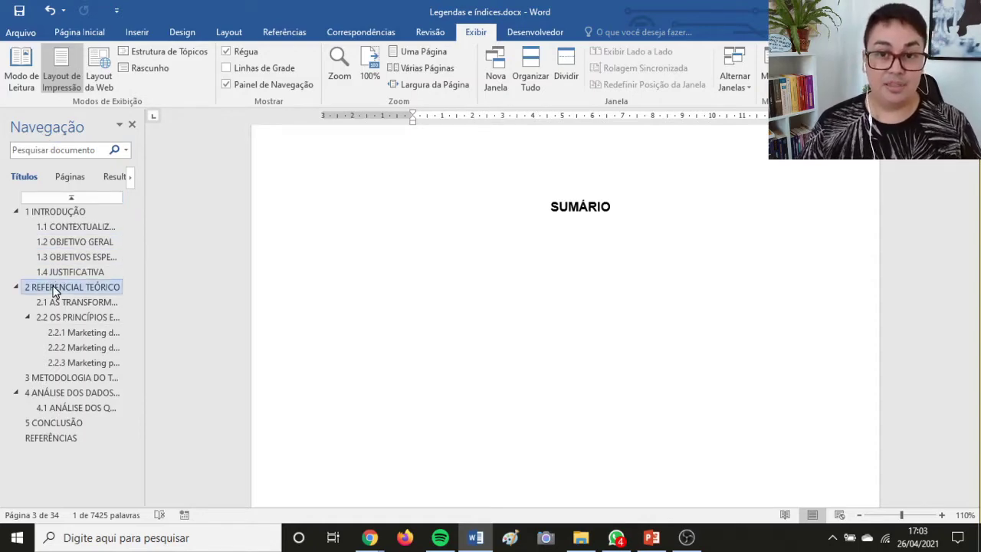
pyautogui.click(77, 349)
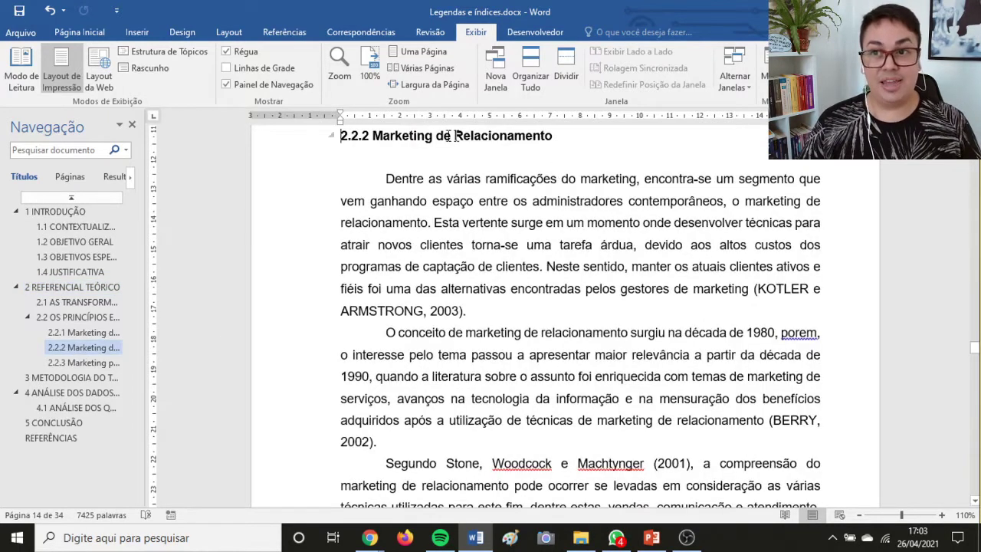
pyautogui.click(54, 395)
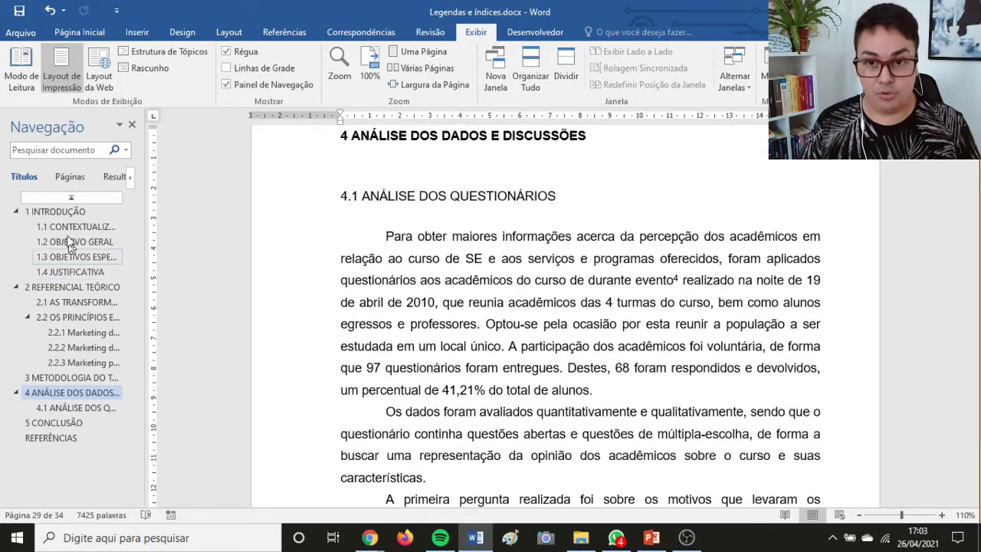
pyautogui.click(55, 212)
# Go back to the SUMÁRIO page and place the insertion point on the empty line below its title.
pyautogui.scroll(10, 438, 285)
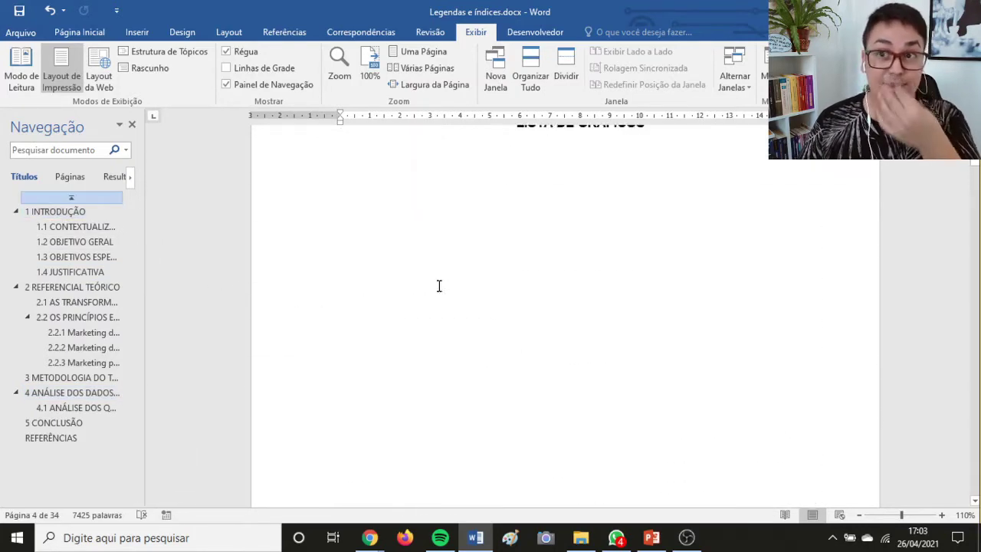
pyautogui.scroll(5, 438, 286)
pyautogui.scroll(-3, 439, 291)
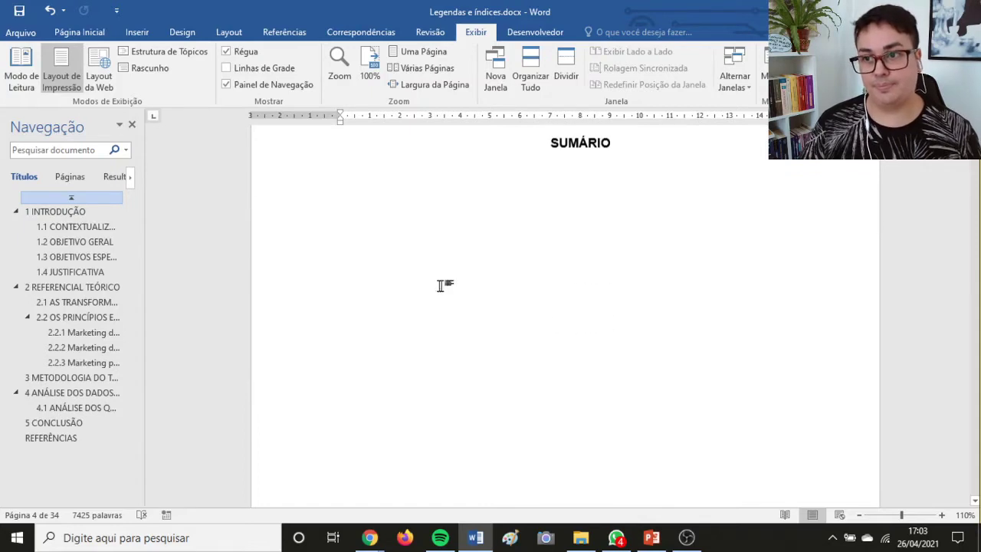
pyautogui.click(494, 210)
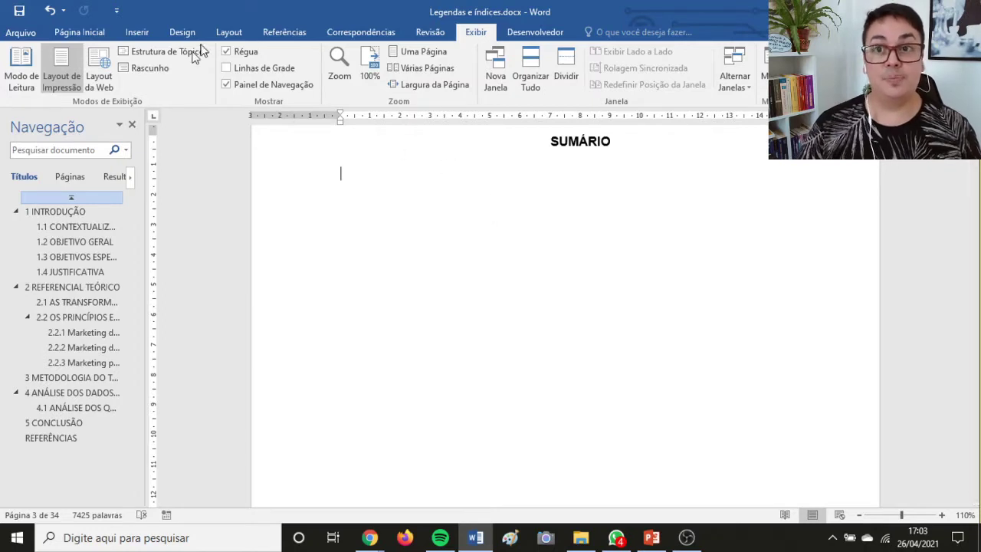
# Insert the Sumário Automático 1 table of contents below the SUMÁRIO title and look through its entries.
pyautogui.click(277, 34)
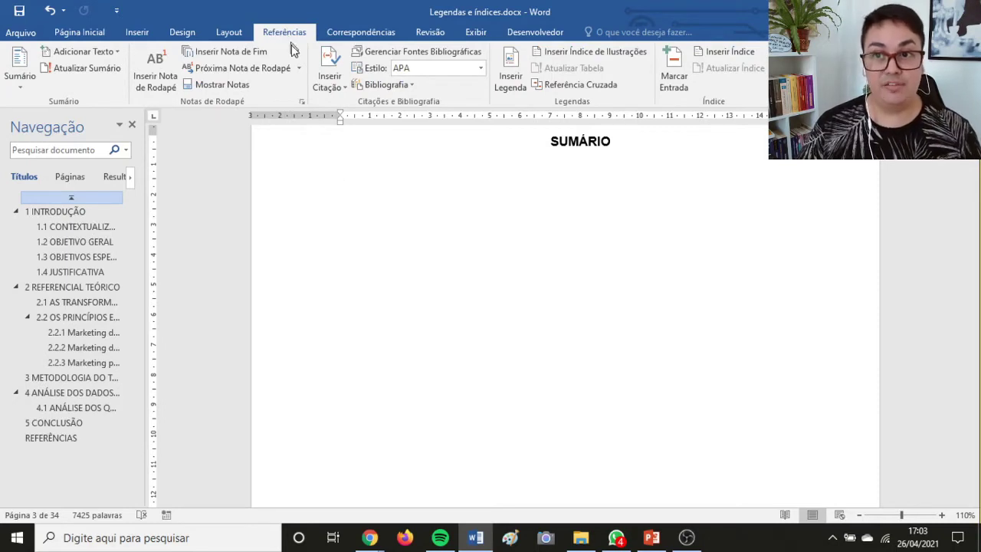
pyautogui.click(7, 91)
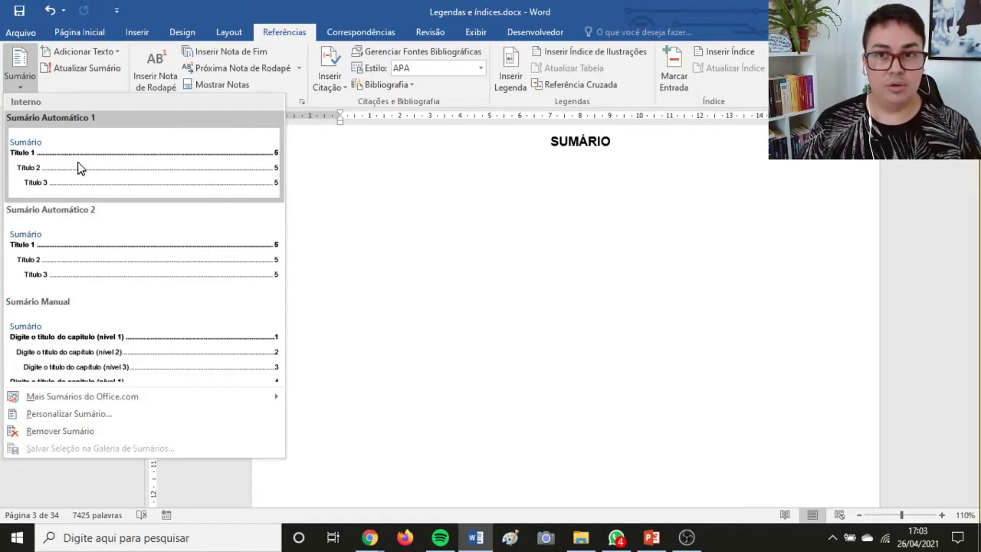
pyautogui.click(205, 169)
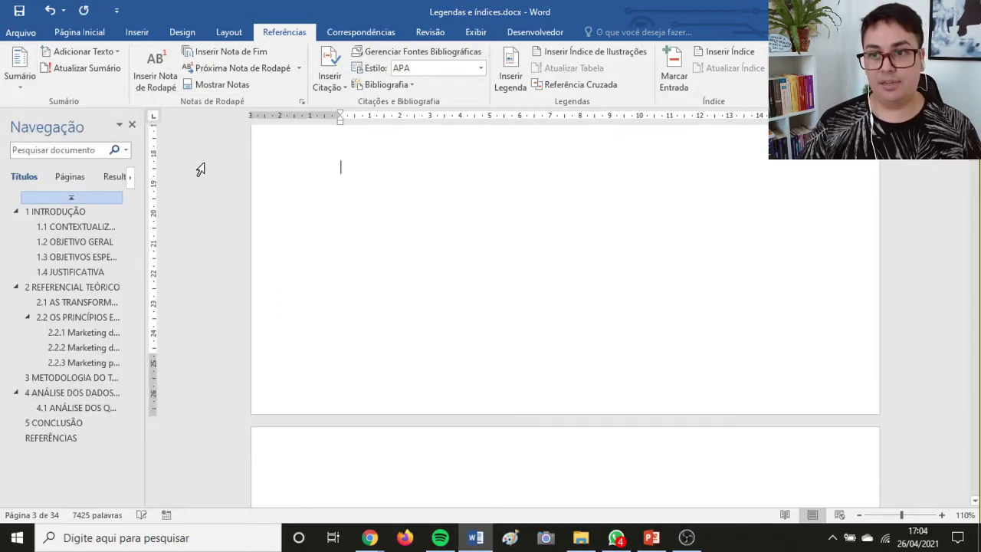
pyautogui.scroll(5, 495, 256)
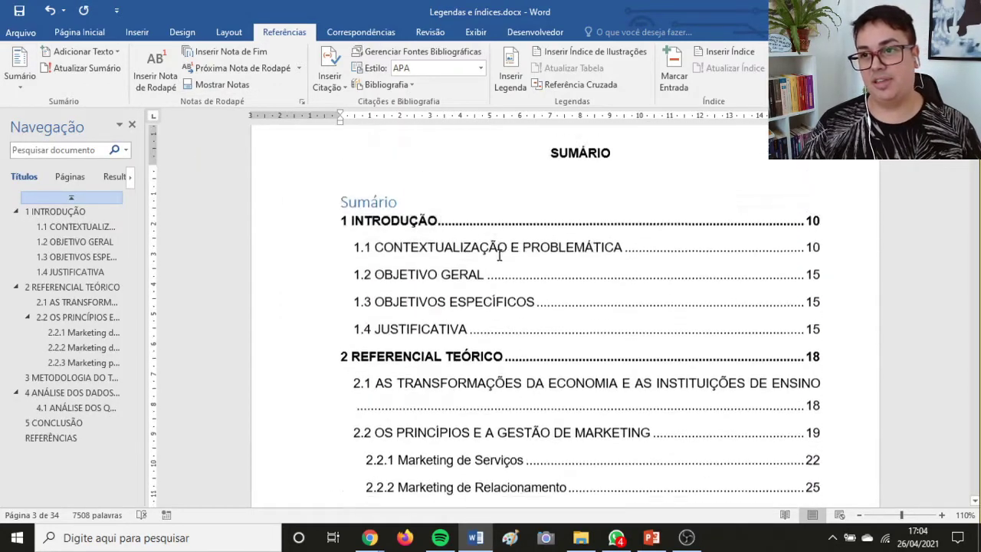
pyautogui.scroll(-3, 482, 271)
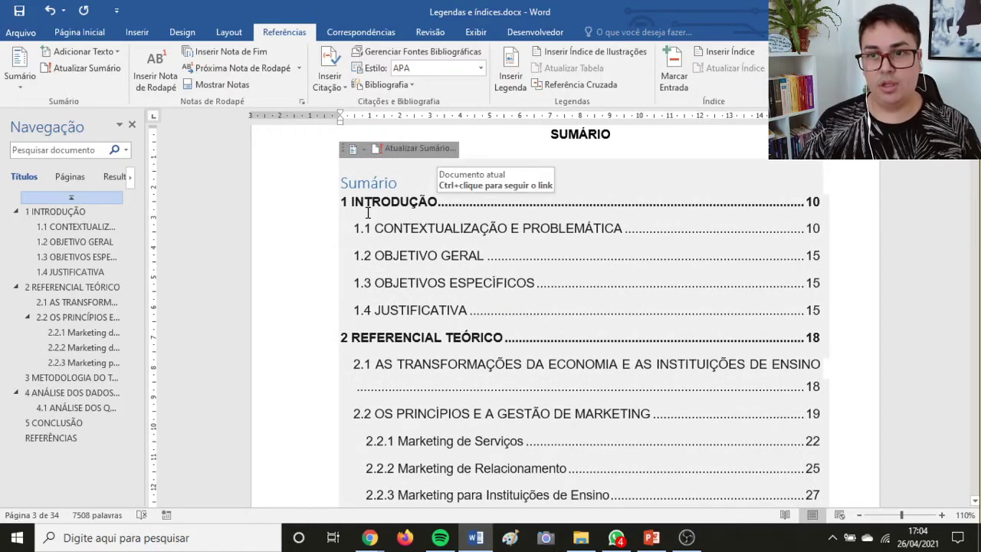
pyautogui.scroll(-3, 445, 295)
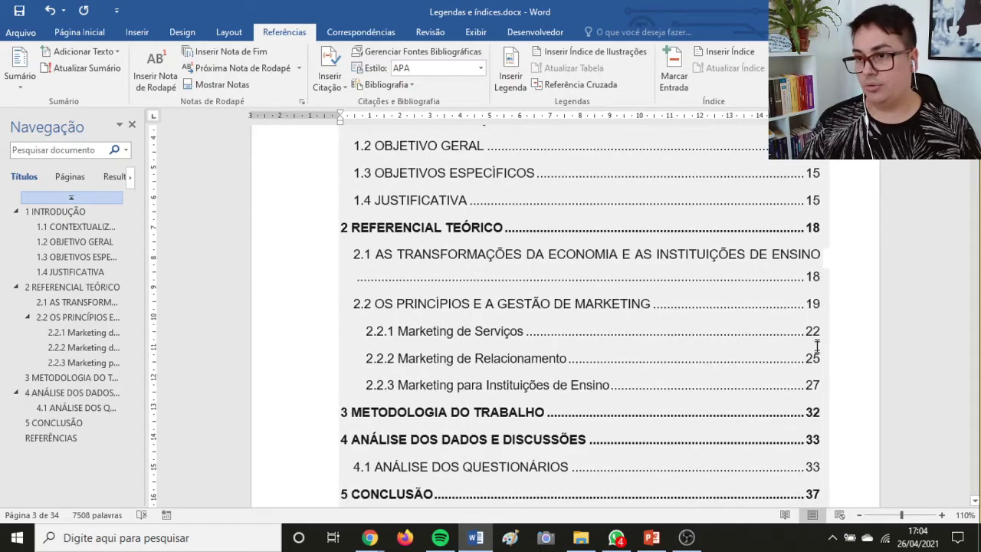
pyautogui.scroll(-3, 815, 333)
# Delete the blue "Sumário" heading inside the table of contents and the extra empty line below the SUMÁRIO title.
pyautogui.scroll(9, 657, 329)
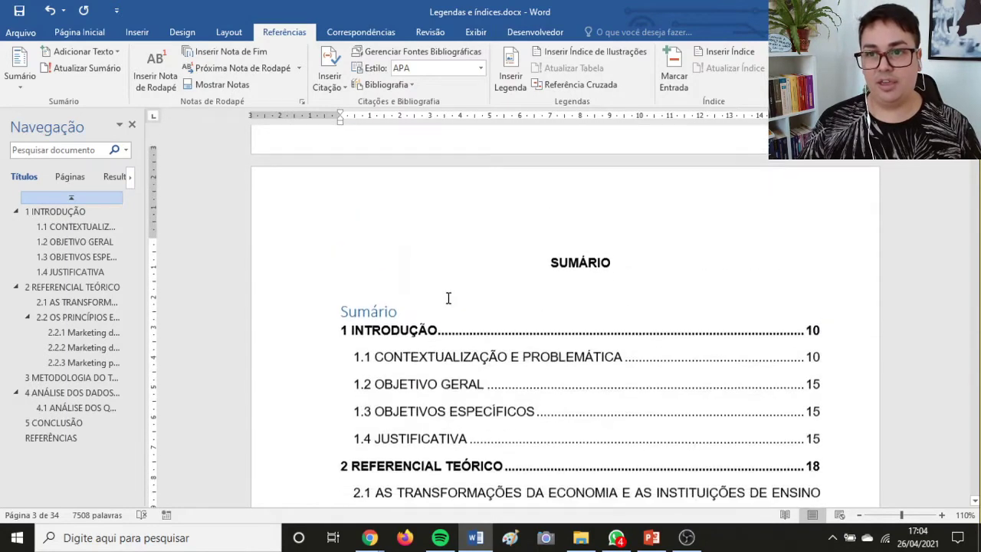
pyautogui.doubleClick(340, 280)
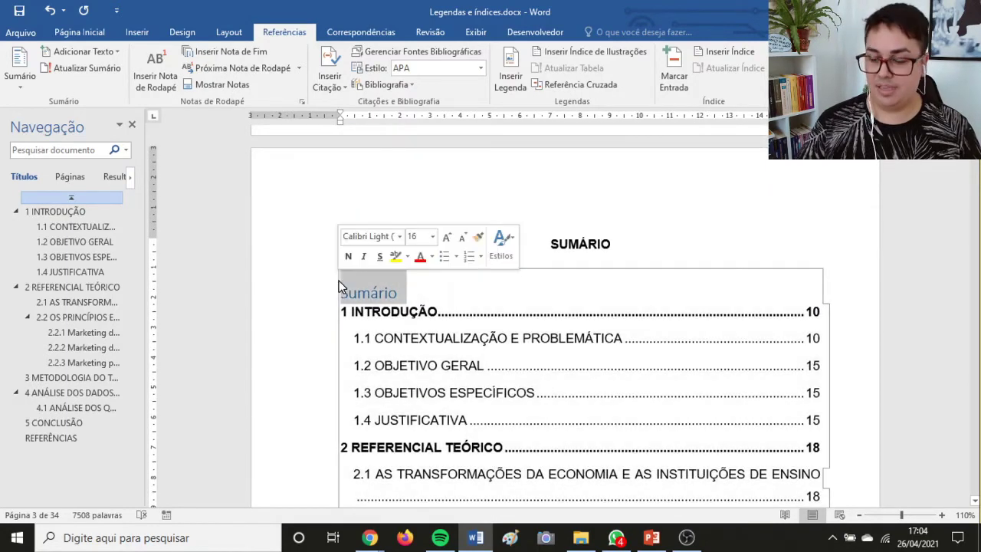
pyautogui.press('Delete')
pyautogui.press('Delete')
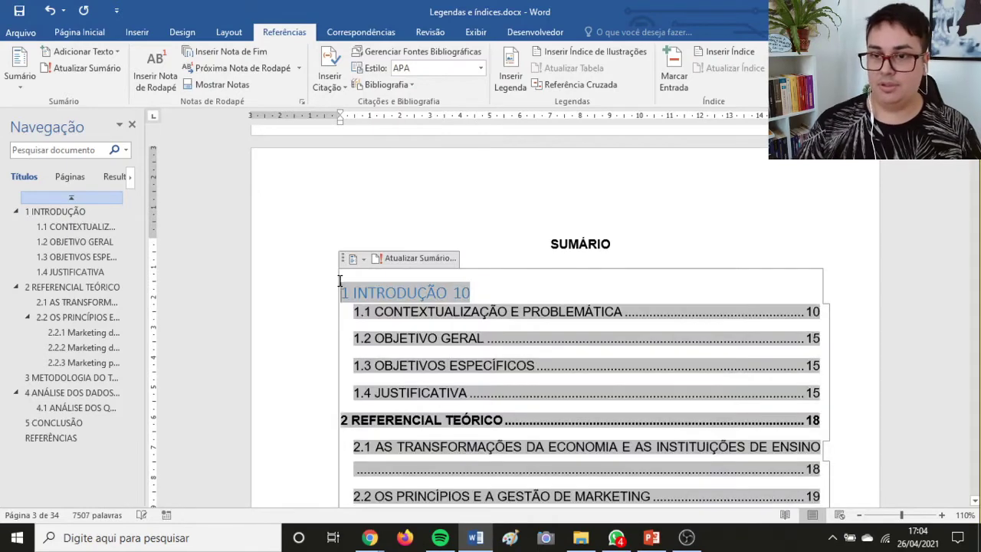
pyautogui.hotkey('ctrl', 'z')
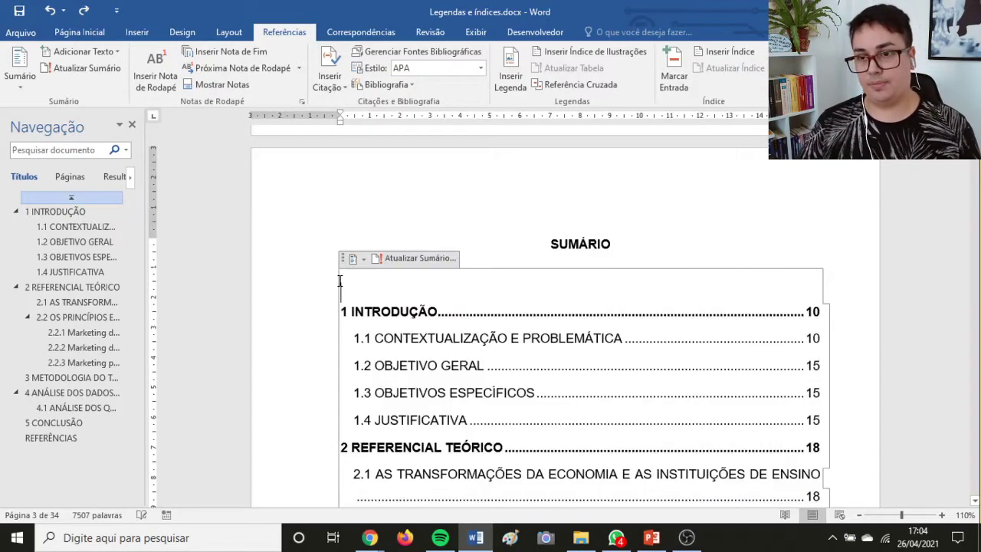
pyautogui.press('Up')
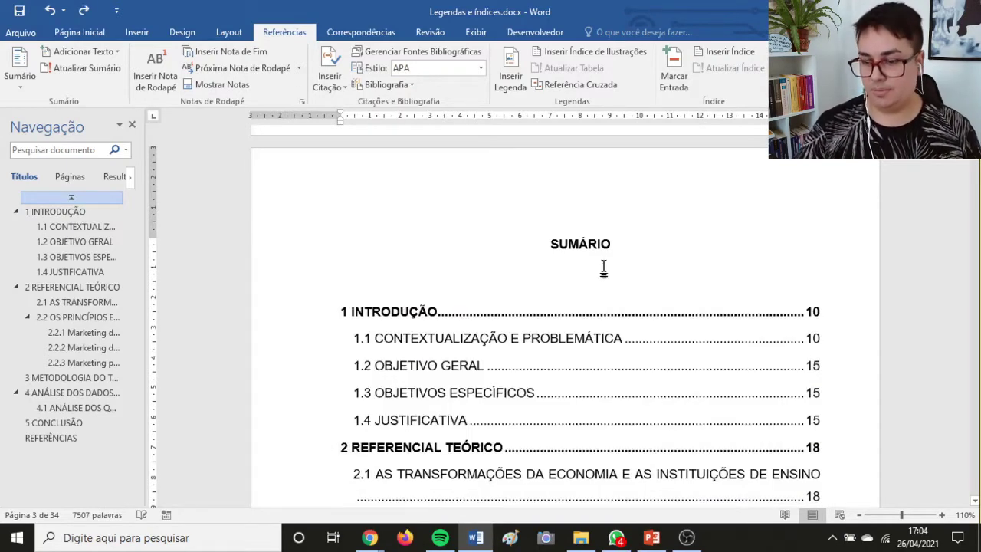
pyautogui.press('Delete')
# Check the entries and page numbers of the table of contents from 1 INTRODUÇÃO to REFERÊNCIAS.
pyautogui.click(814, 347)
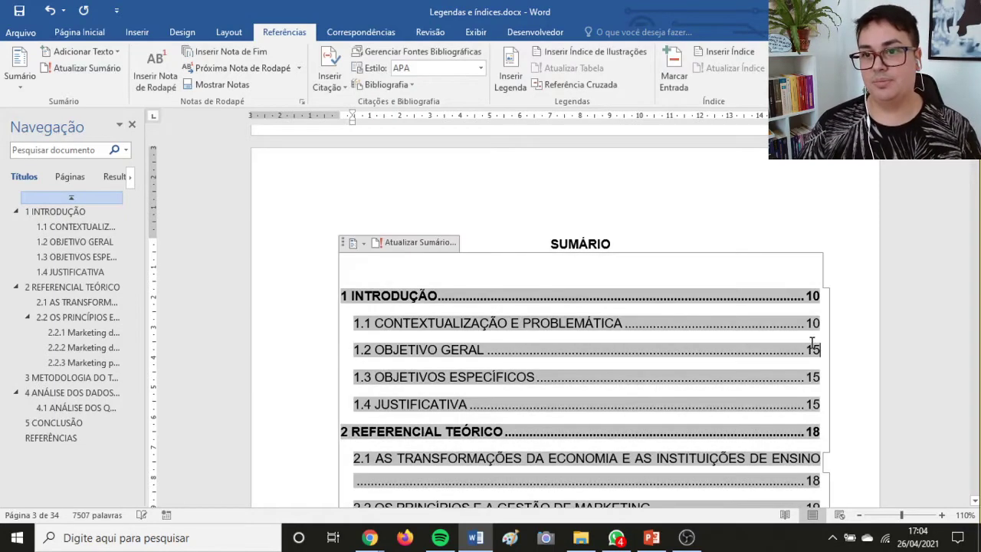
pyautogui.click(619, 242)
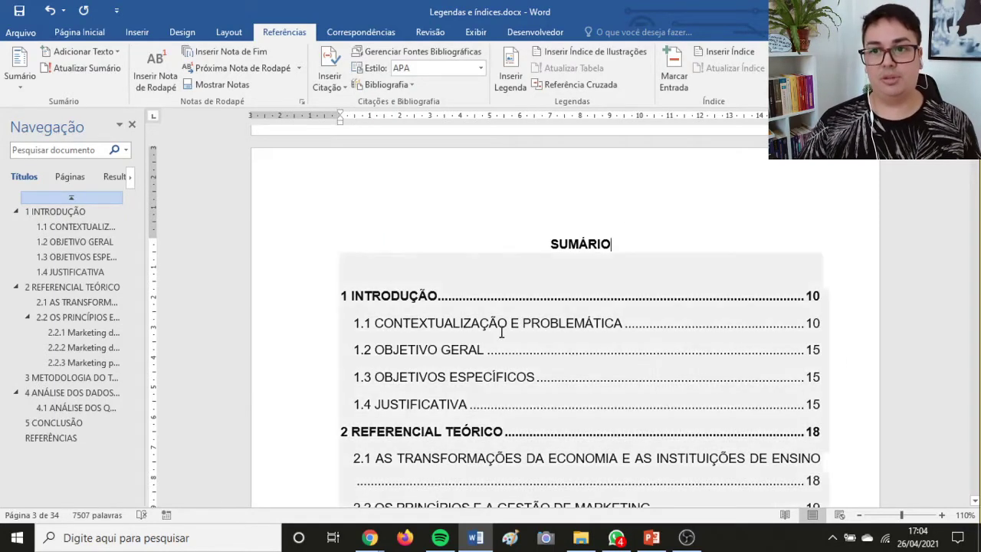
pyautogui.click(423, 295)
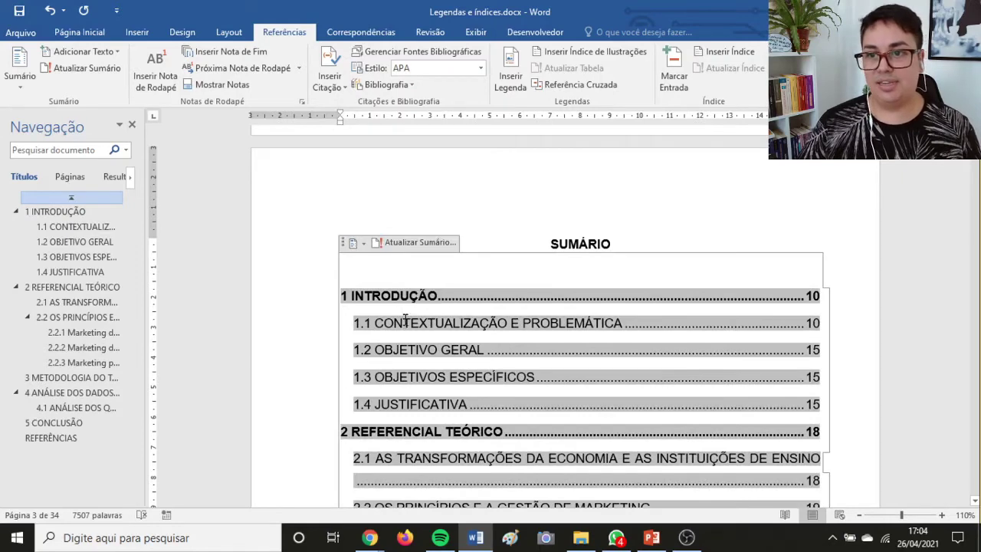
pyautogui.click(629, 244)
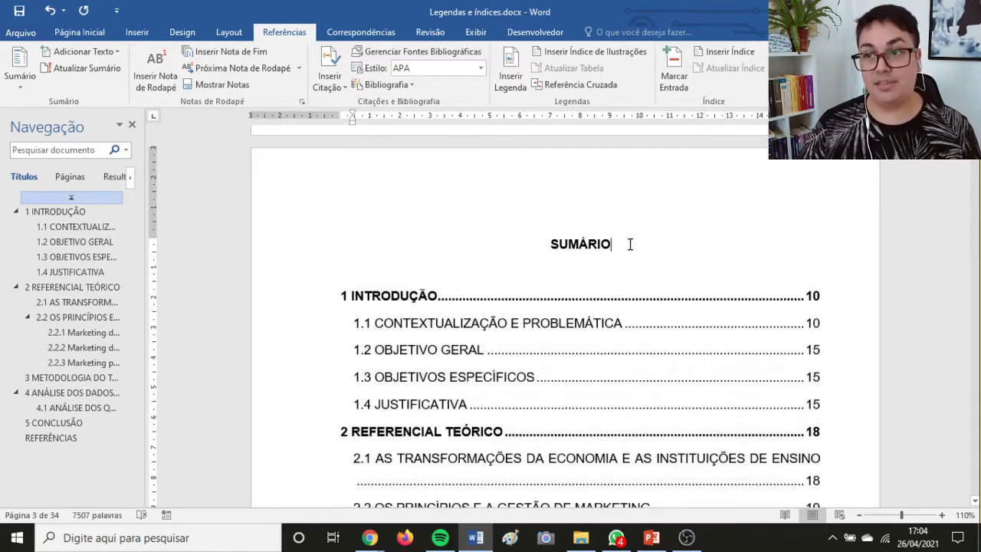
pyautogui.scroll(-5, 871, 360)
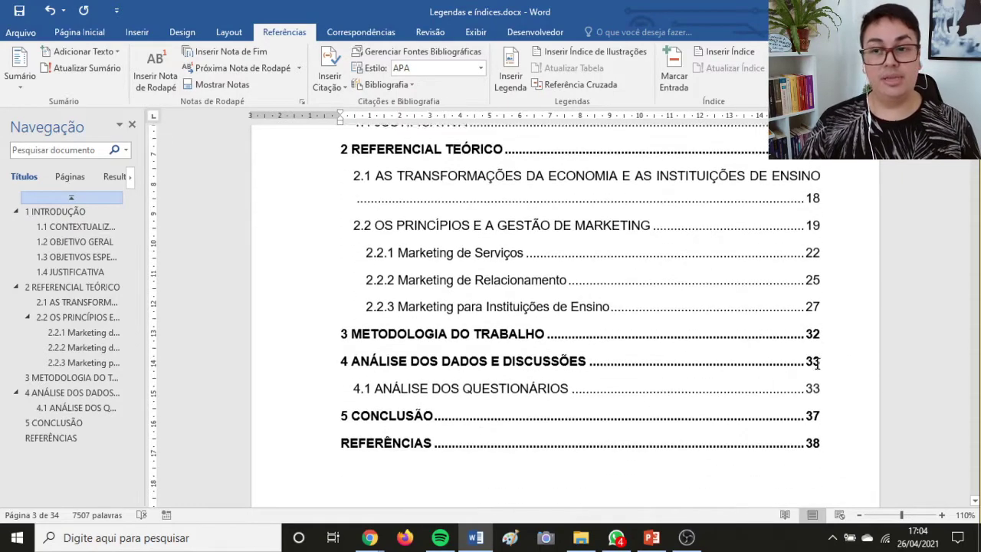
pyautogui.scroll(-2, 817, 363)
pyautogui.click(809, 364)
pyautogui.scroll(1, 595, 345)
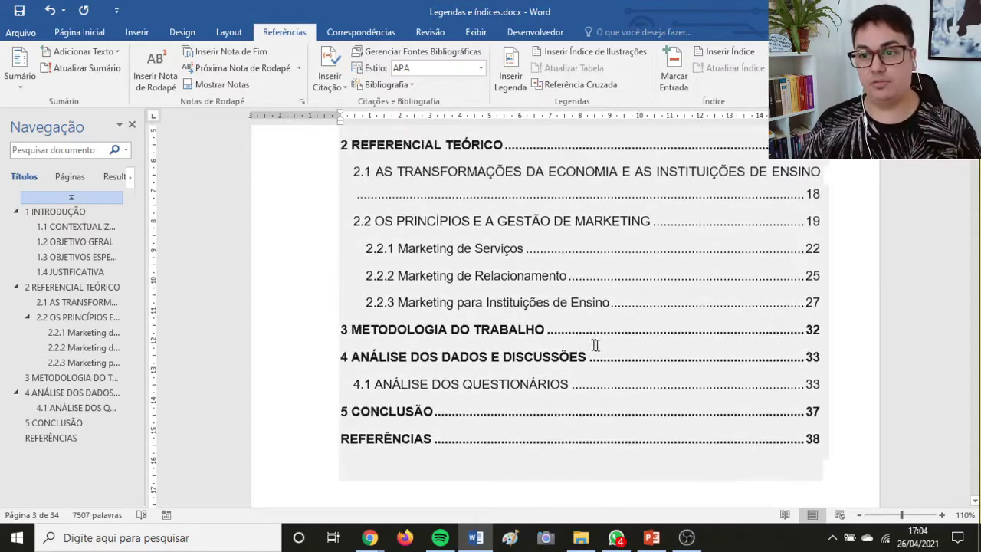
pyautogui.scroll(3, 595, 345)
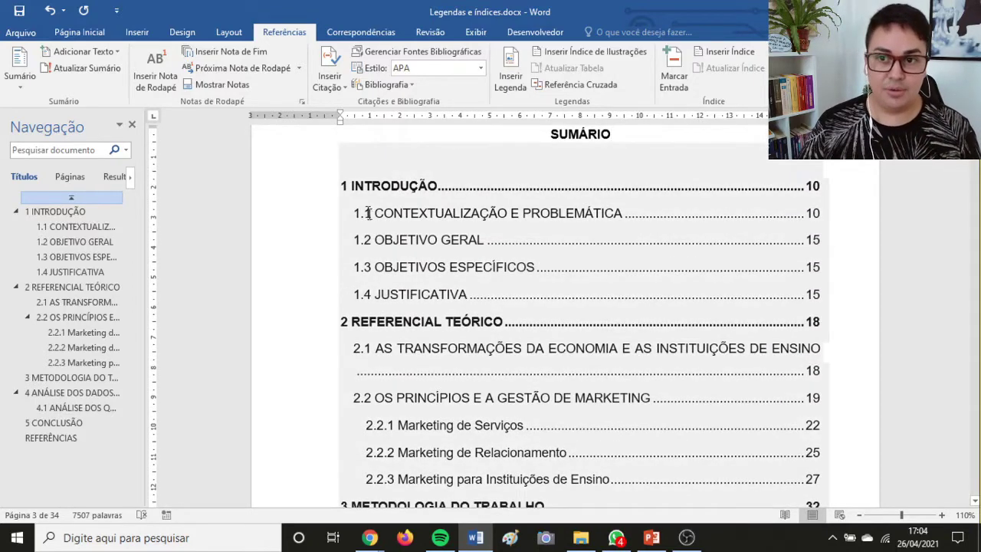
# Set the line spacing of all table of contents entries to 1,0.
pyautogui.moveTo(351, 185); pyautogui.dragTo(820, 364)
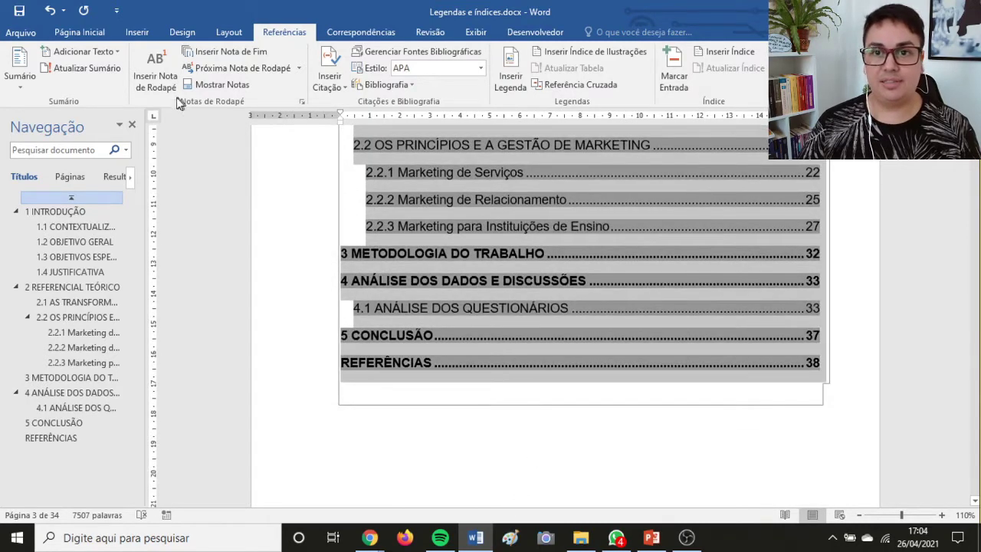
pyautogui.click(68, 31)
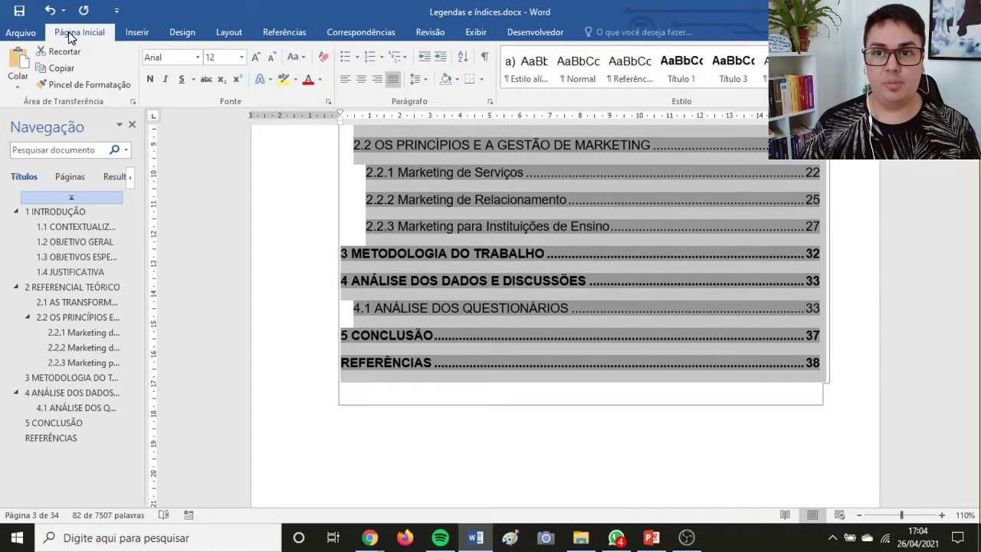
pyautogui.click(420, 80)
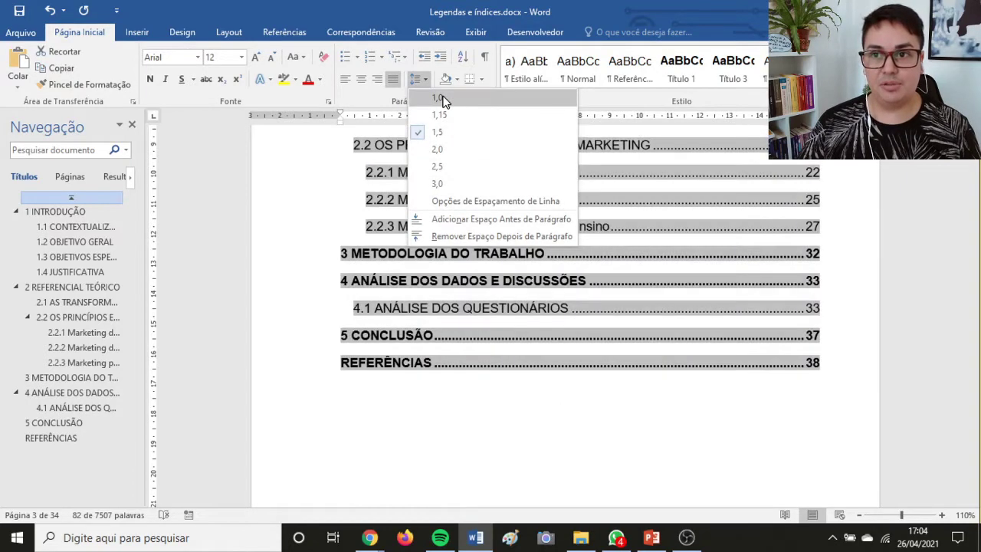
pyautogui.click(438, 98)
pyautogui.scroll(5, 467, 253)
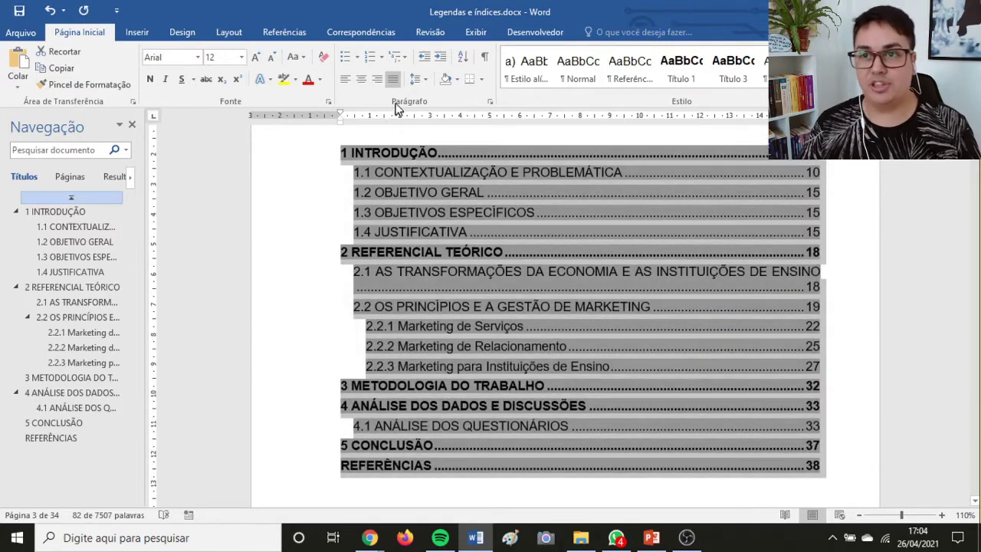
# Return the line spacing of the table of contents entries to 1,5 and deselect them.
pyautogui.click(414, 79)
pyautogui.click(434, 136)
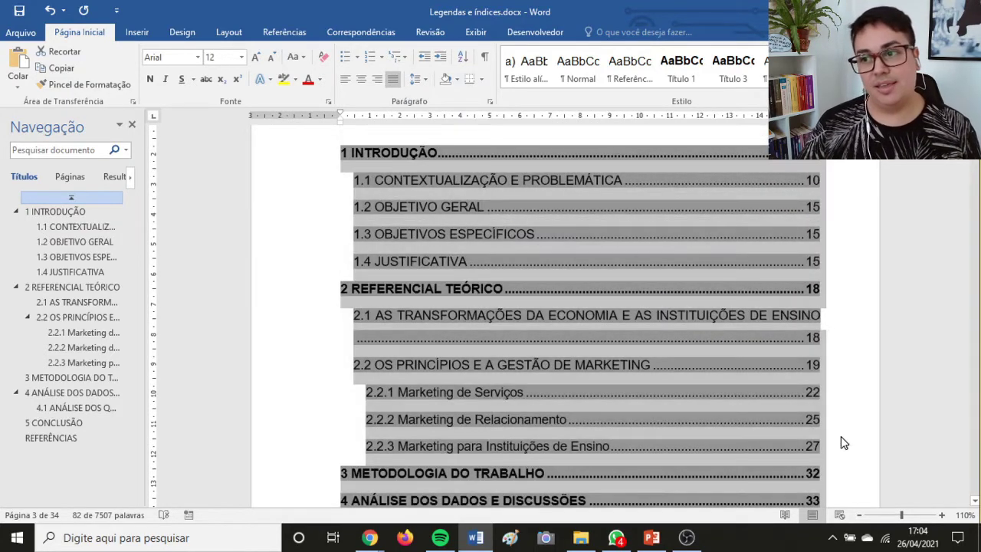
pyautogui.click(841, 436)
# Delete the manual caption "Gráfico - Queda na procura de candidatos..." above the chart in section 1.1, along with its leftover line.
pyautogui.scroll(-10, 834, 435)
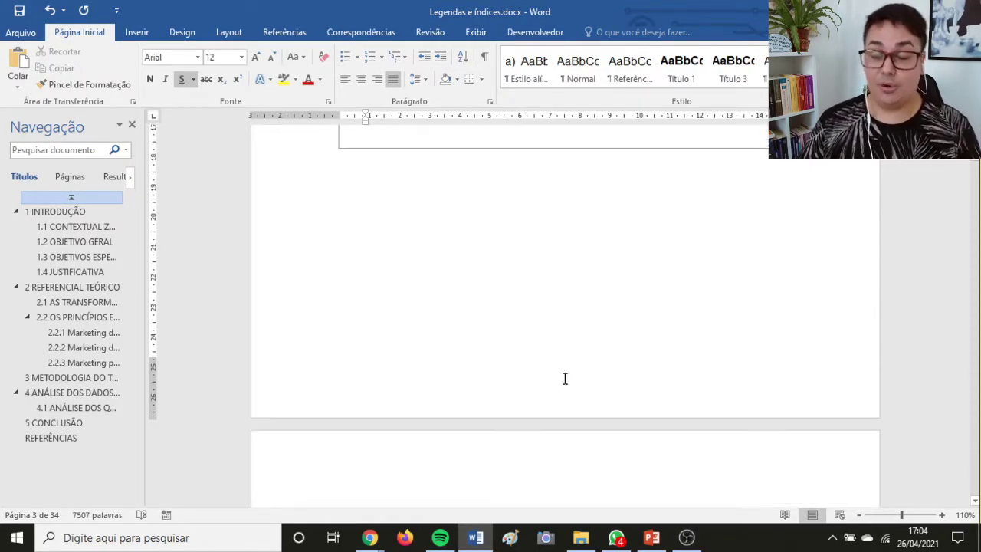
pyautogui.scroll(-8, 536, 371)
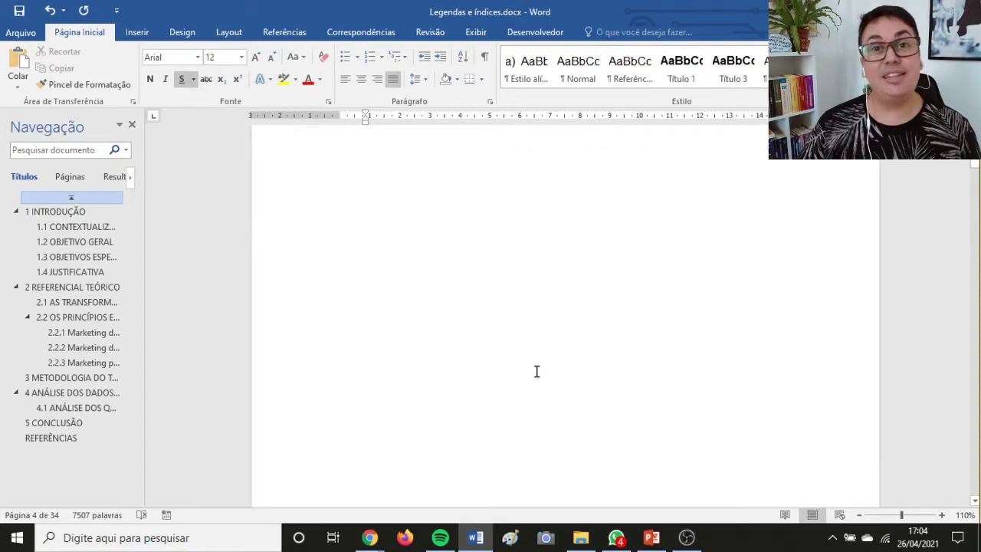
pyautogui.scroll(-4, 537, 372)
pyautogui.scroll(3, 537, 371)
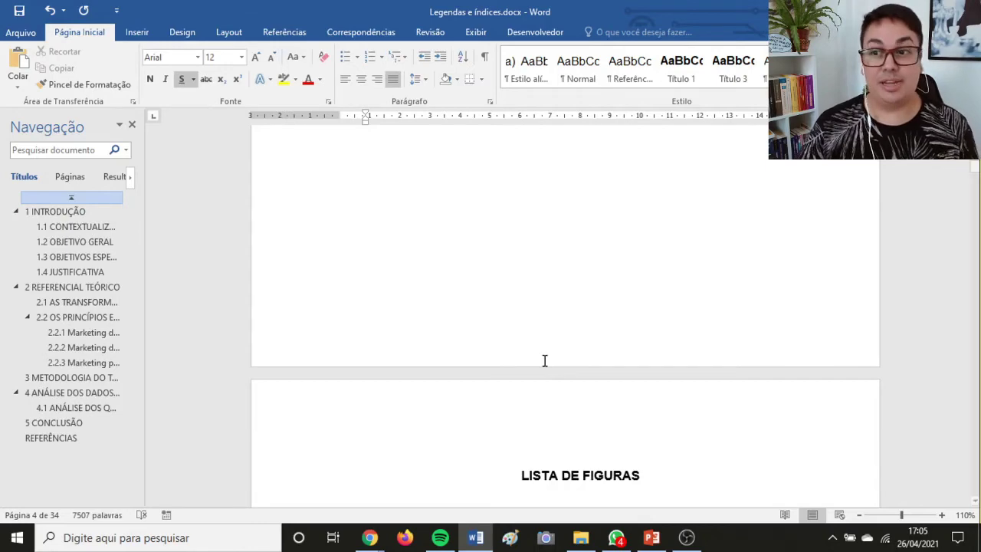
pyautogui.scroll(-10, 535, 366)
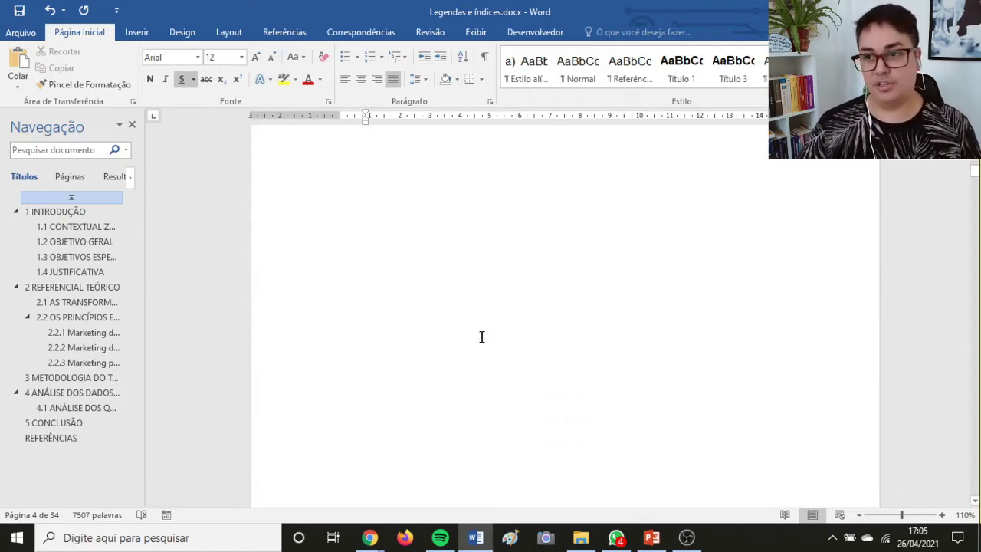
pyautogui.scroll(-10, 440, 347)
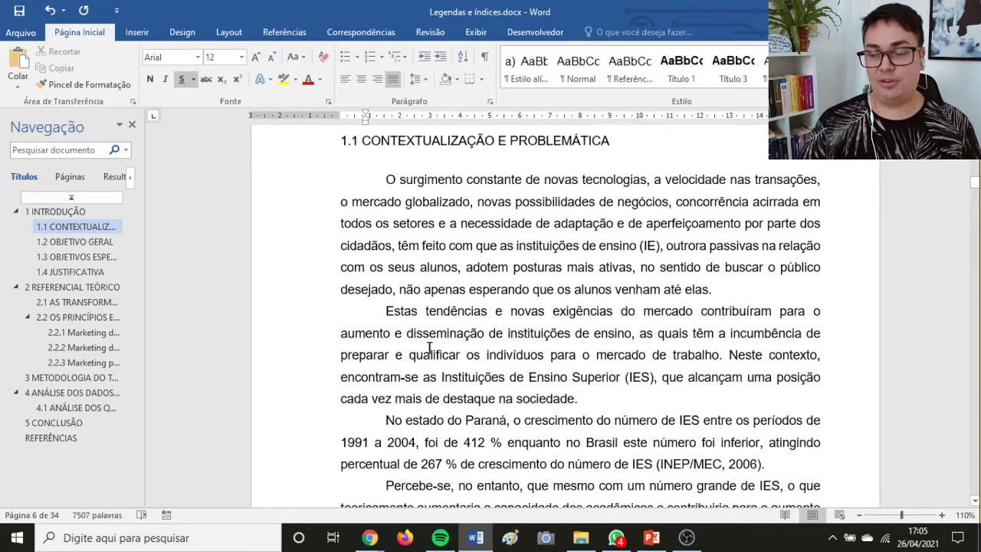
pyautogui.scroll(-8, 363, 349)
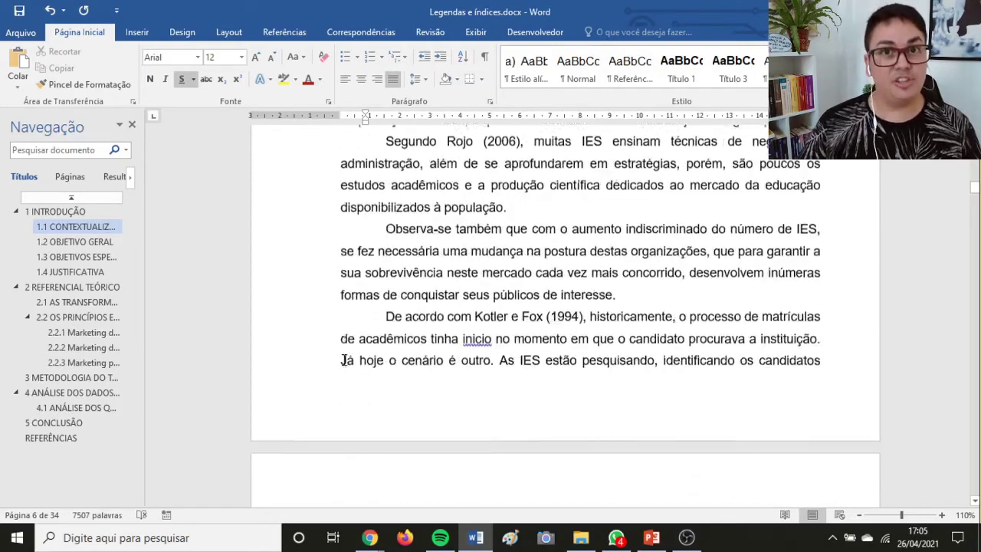
pyautogui.scroll(-12, 344, 360)
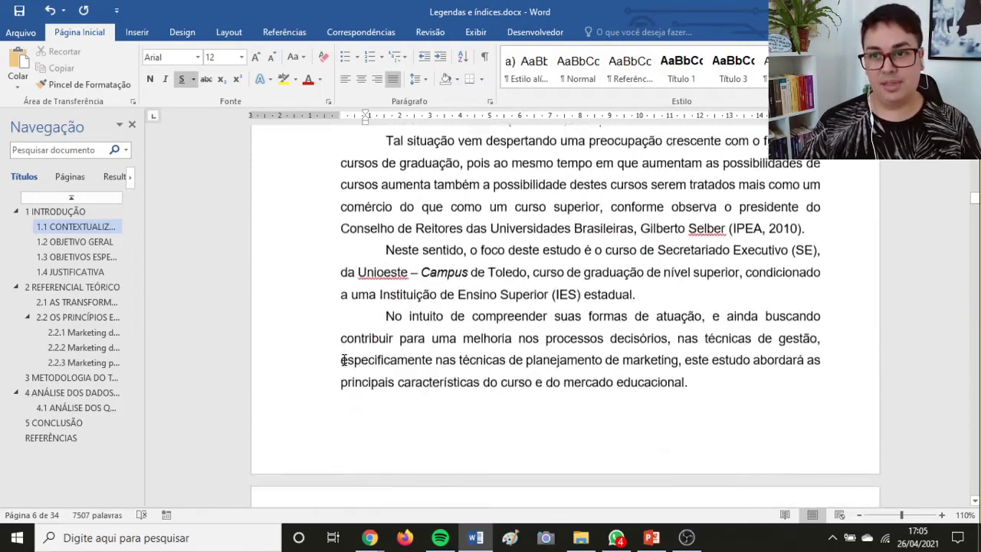
pyautogui.scroll(-10, 344, 360)
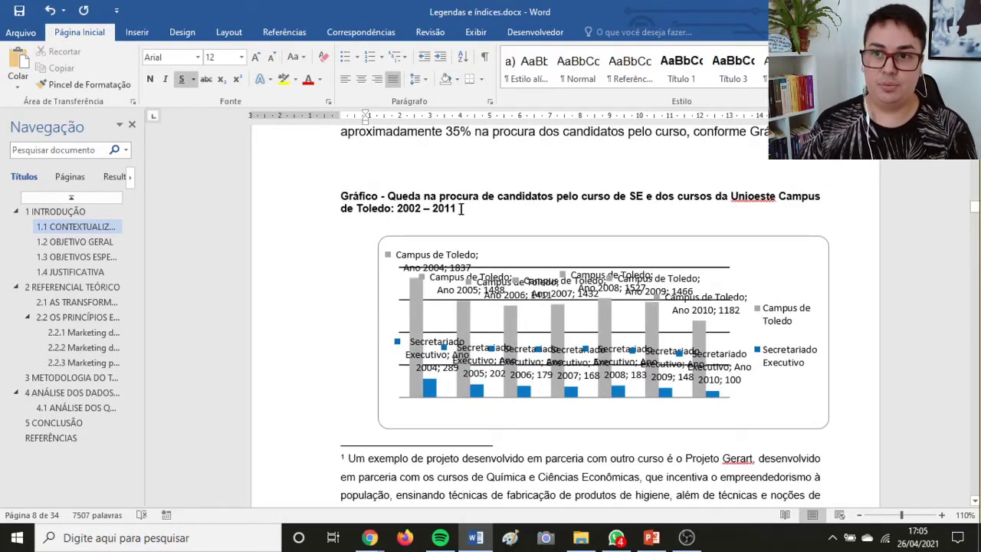
pyautogui.moveTo(460, 208); pyautogui.dragTo(403, 200)
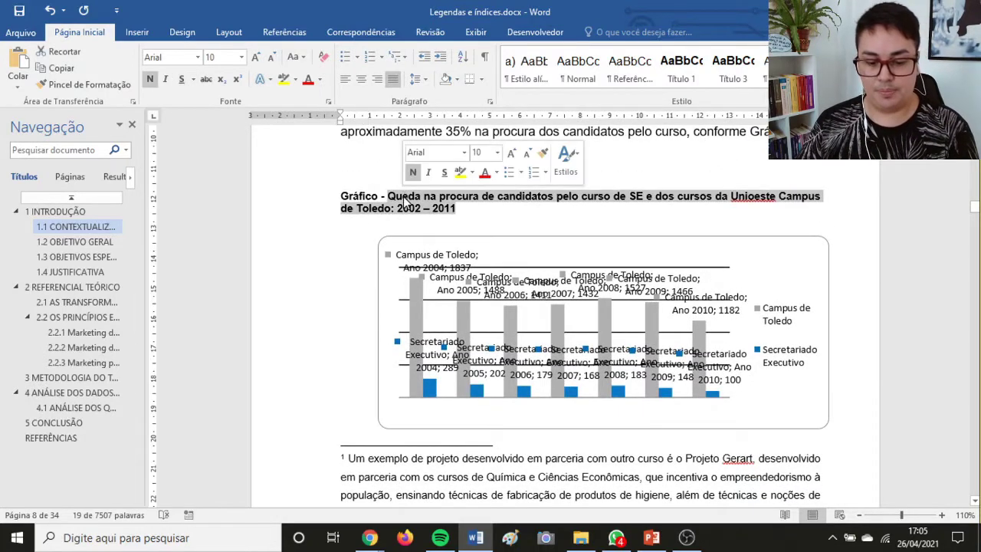
pyautogui.press('Delete')
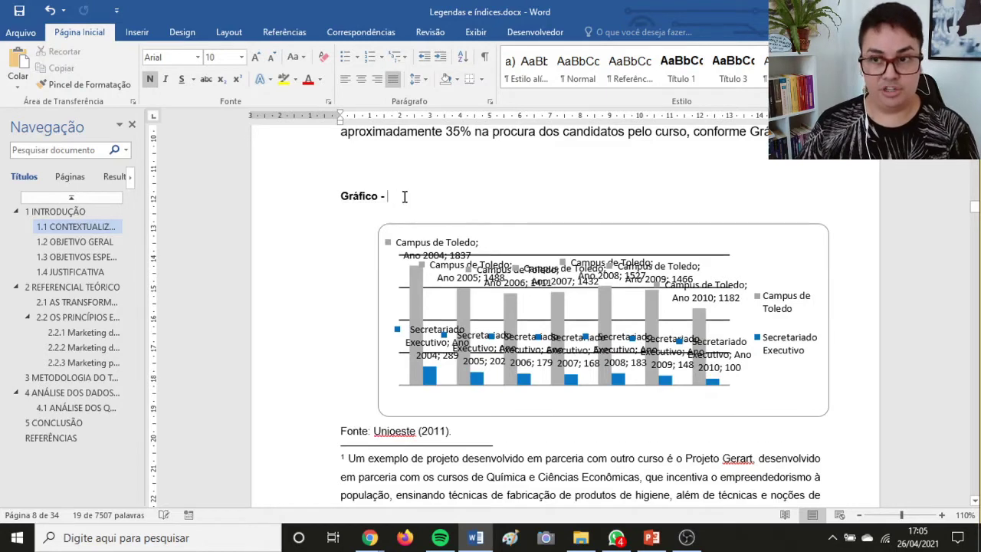
pyautogui.moveTo(400, 198); pyautogui.dragTo(342, 198)
pyautogui.press('Delete')
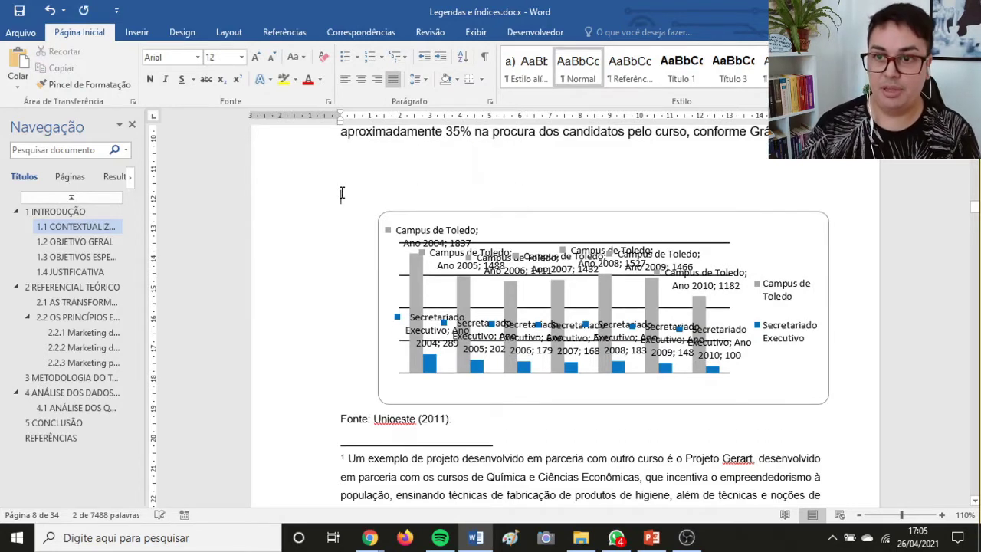
pyautogui.press('Delete')
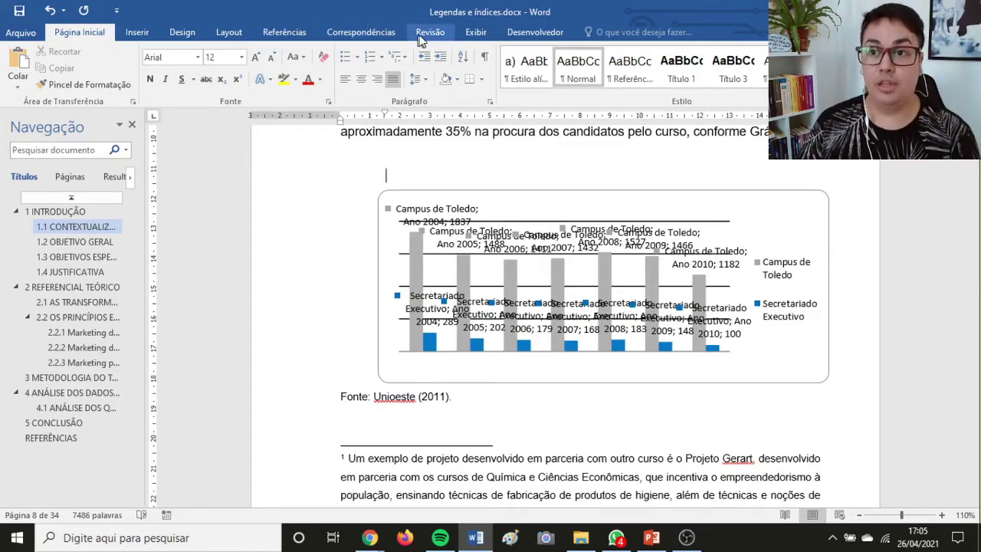
# Above the chart, insert the caption "Gráfico 1 - Queda na procura de candidatos pelo curso de SE e dos cursos da Unioeste Campus de Toledo: 2002 – 2011".
pyautogui.click(283, 35)
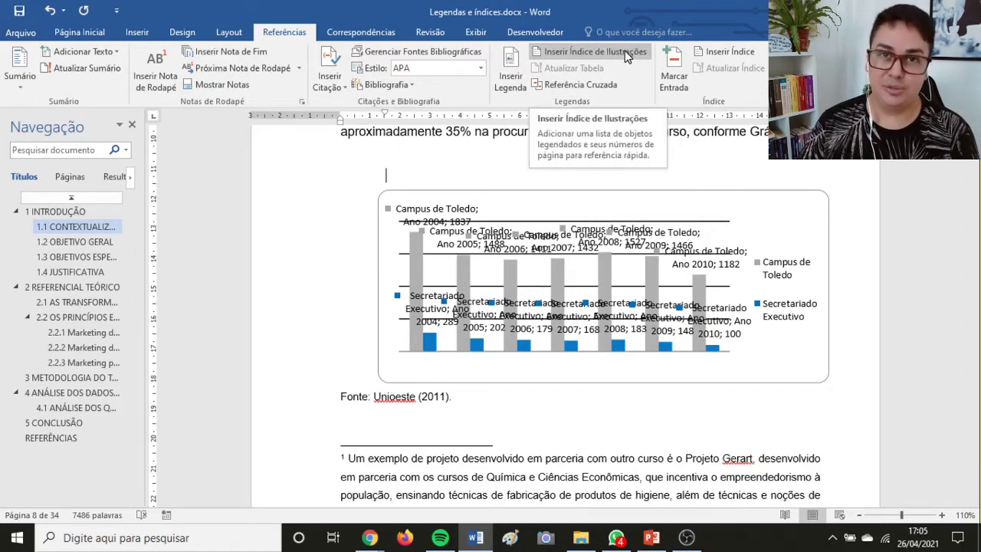
pyautogui.click(505, 90)
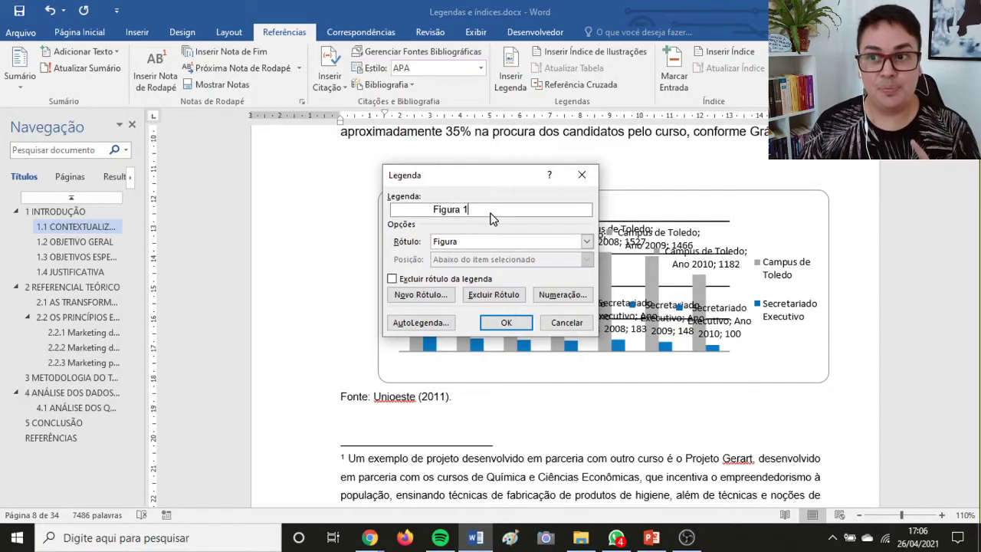
pyautogui.click(586, 242)
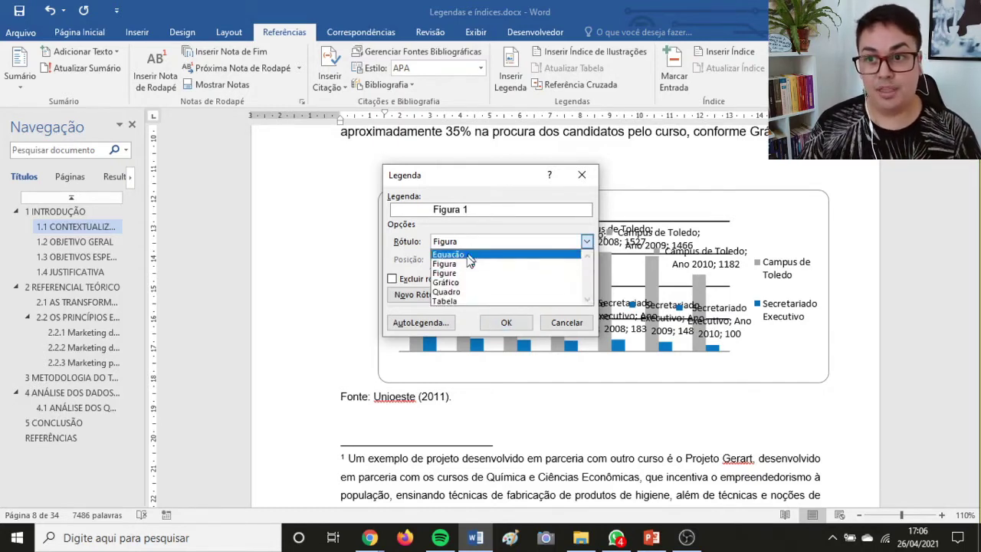
pyautogui.click(465, 283)
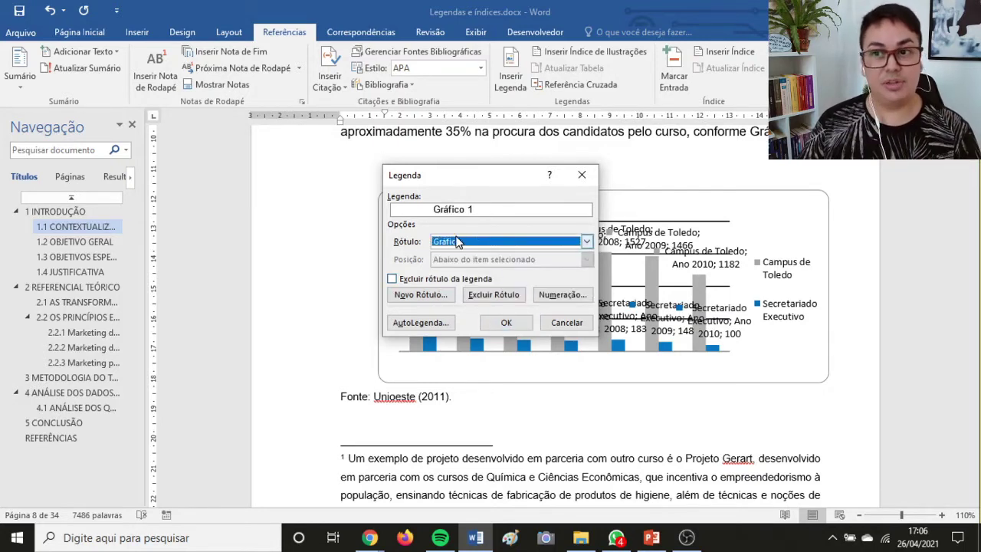
pyautogui.click(424, 296)
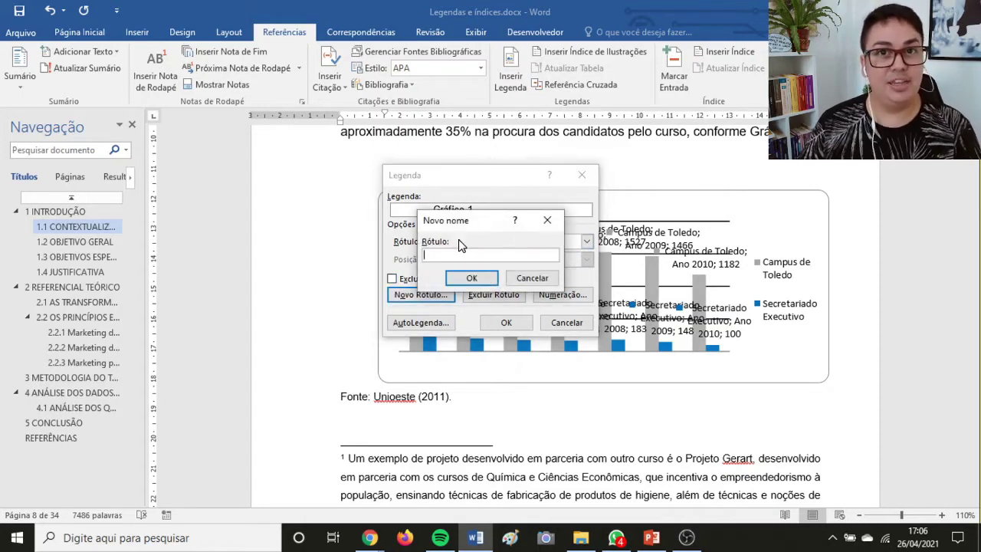
pyautogui.click(532, 278)
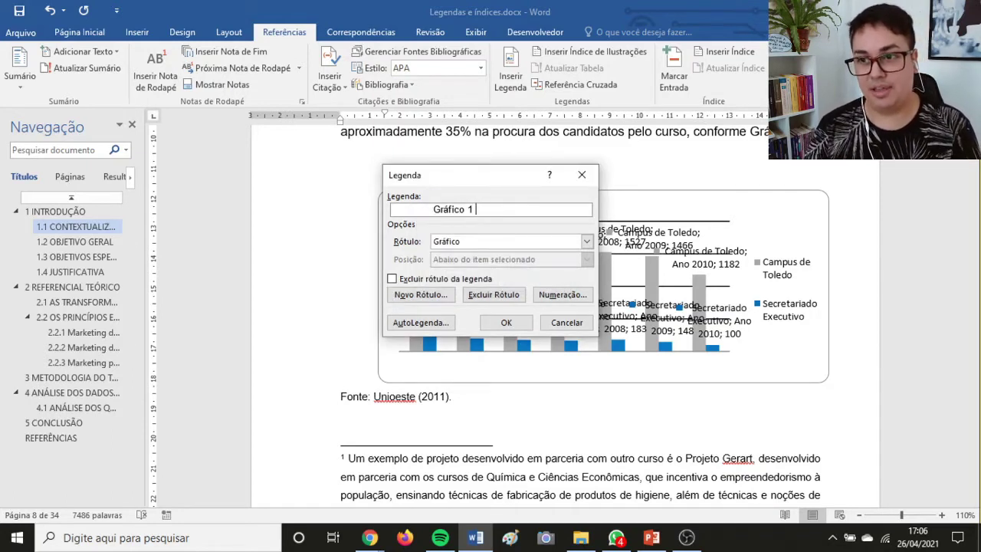
pyautogui.write('-')
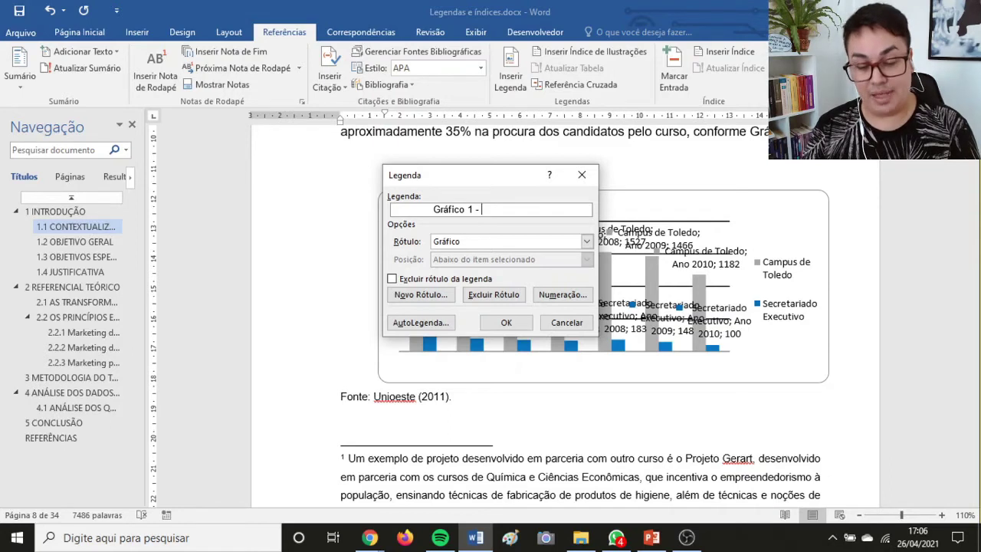
pyautogui.write('Campus de Toledo: 2002 – 2011')
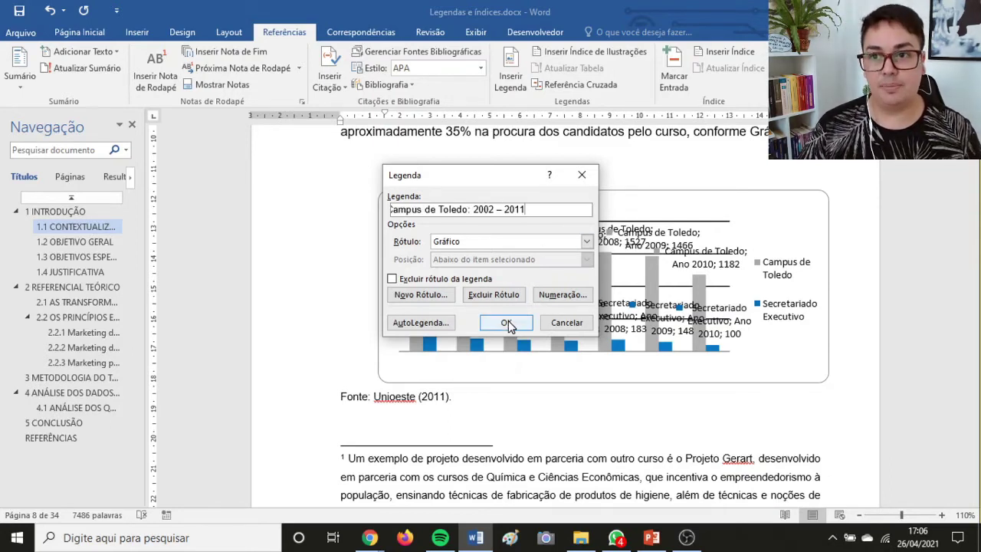
pyautogui.click(505, 322)
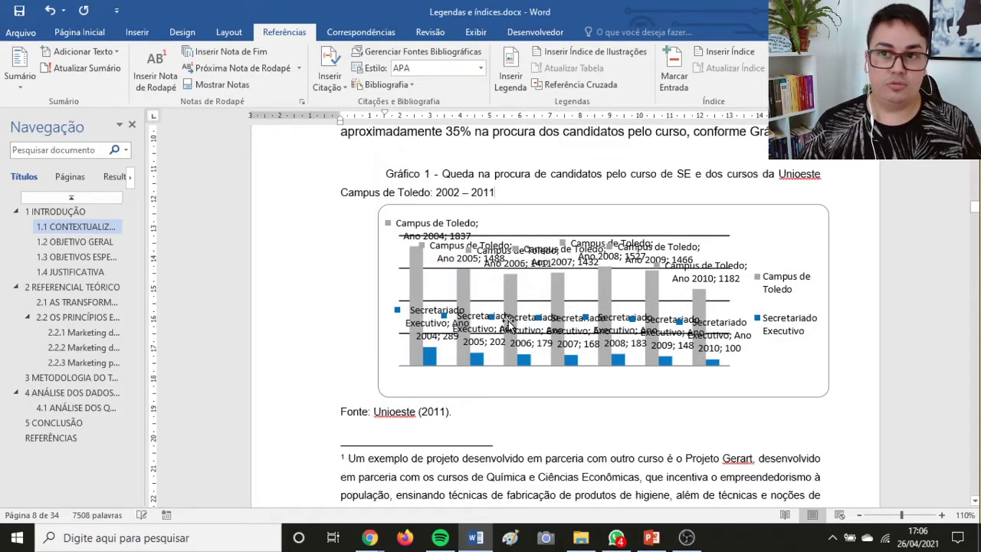
# Make the whole "Gráfico 1" caption bold and remove its first-line indent.
pyautogui.click(387, 174)
pyautogui.keyDown('shift'); pyautogui.click(508, 192); pyautogui.keyUp('shift')
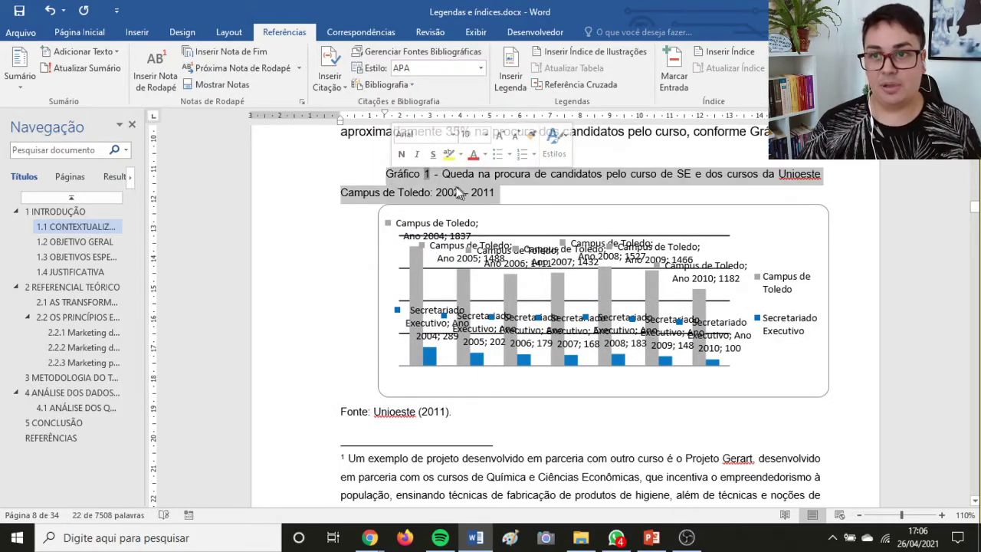
pyautogui.click(401, 154)
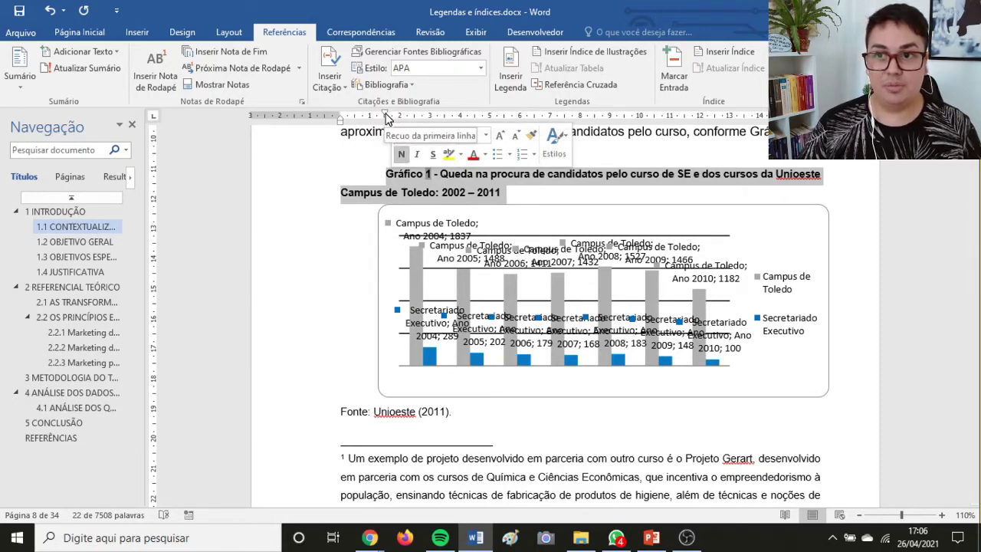
pyautogui.moveTo(385, 115); pyautogui.dragTo(341, 119)
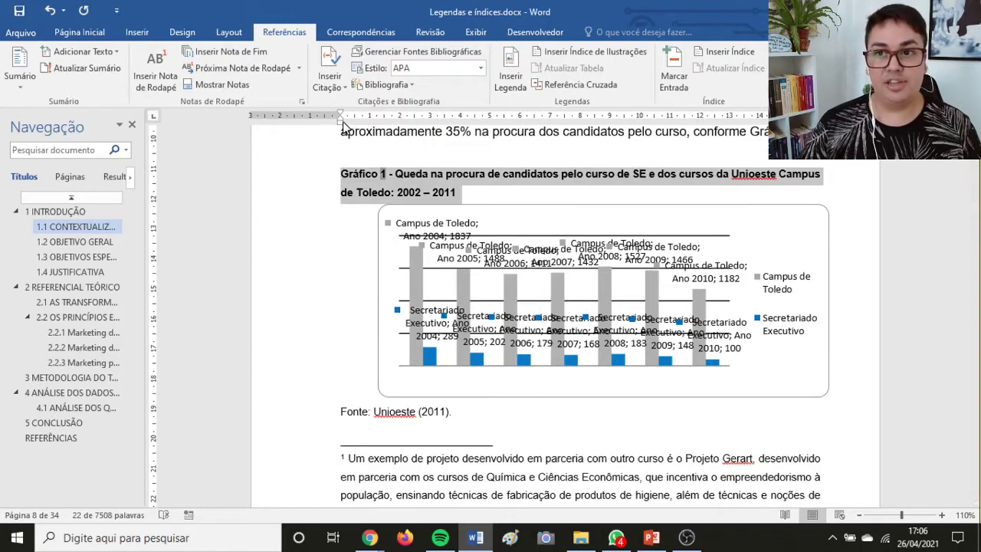
# Set the "Gráfico 1" caption to single line spacing and add a blank line between it and the chart.
pyautogui.click(84, 33)
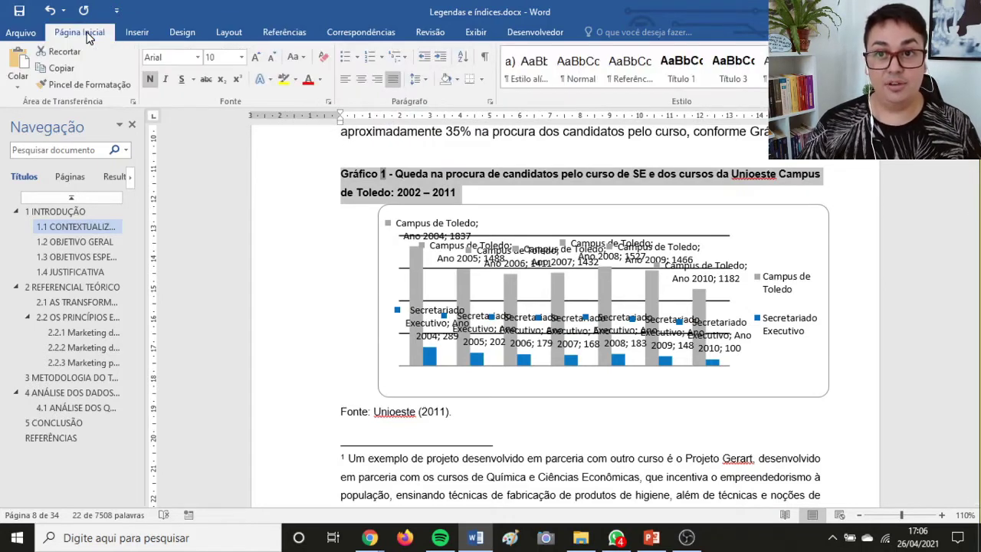
pyautogui.click(420, 81)
pyautogui.click(436, 98)
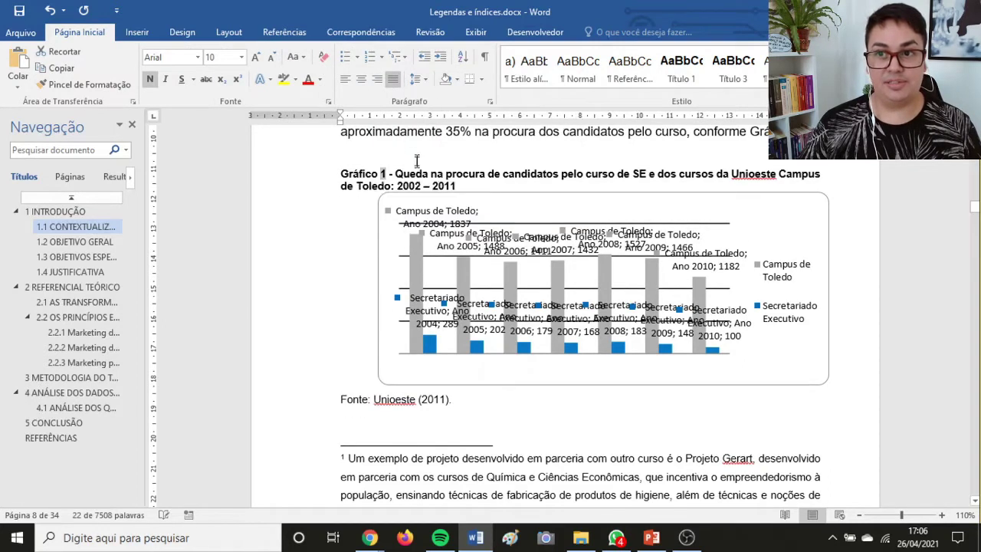
pyautogui.click(488, 186)
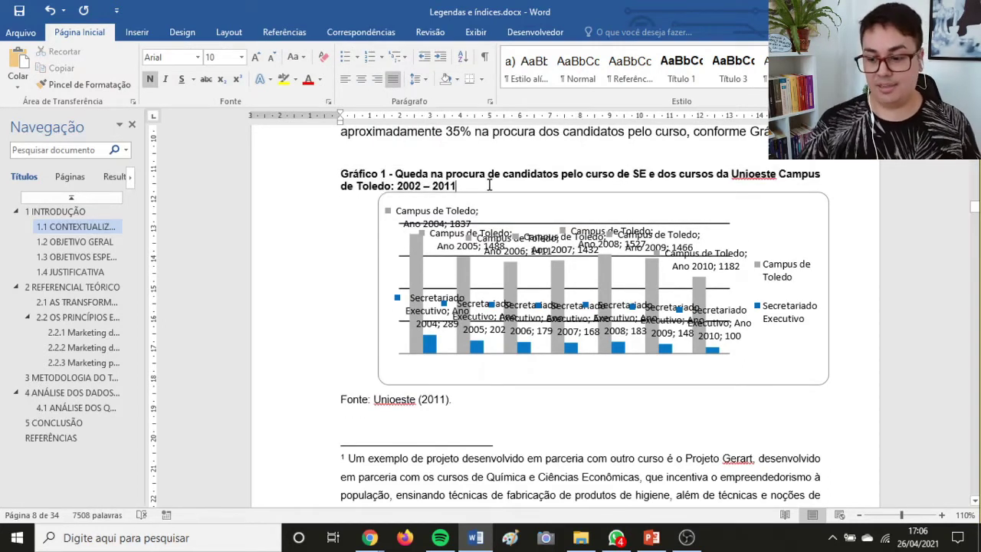
pyautogui.press('Return')
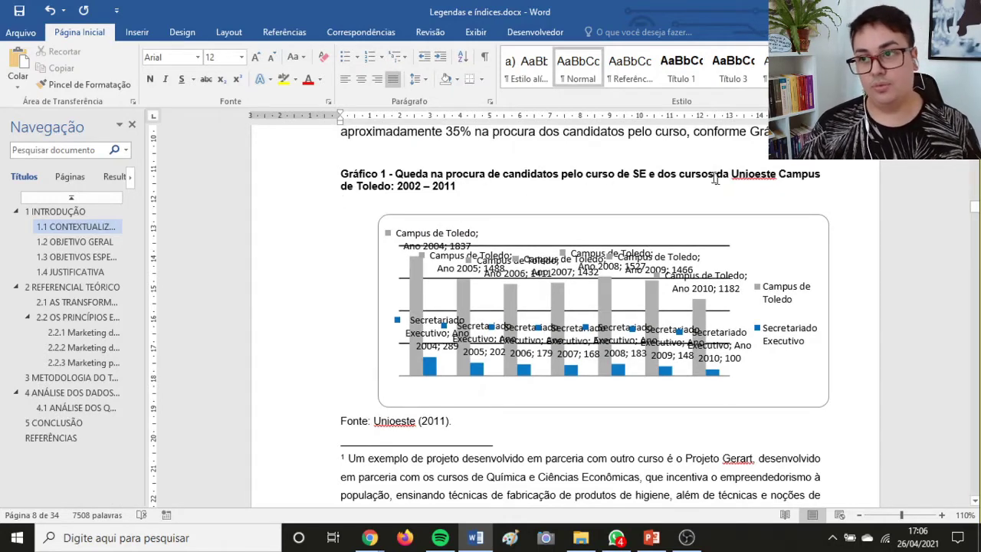
# Check the font size of the "Fonte" line under the chart and of the "Gráfico 1" caption.
pyautogui.scroll(-2, 605, 214)
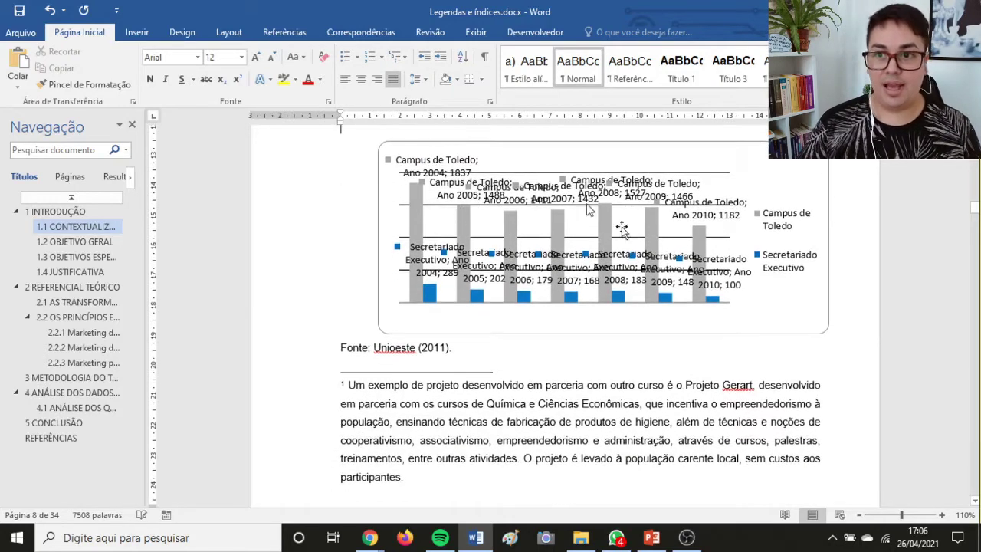
pyautogui.click(370, 348)
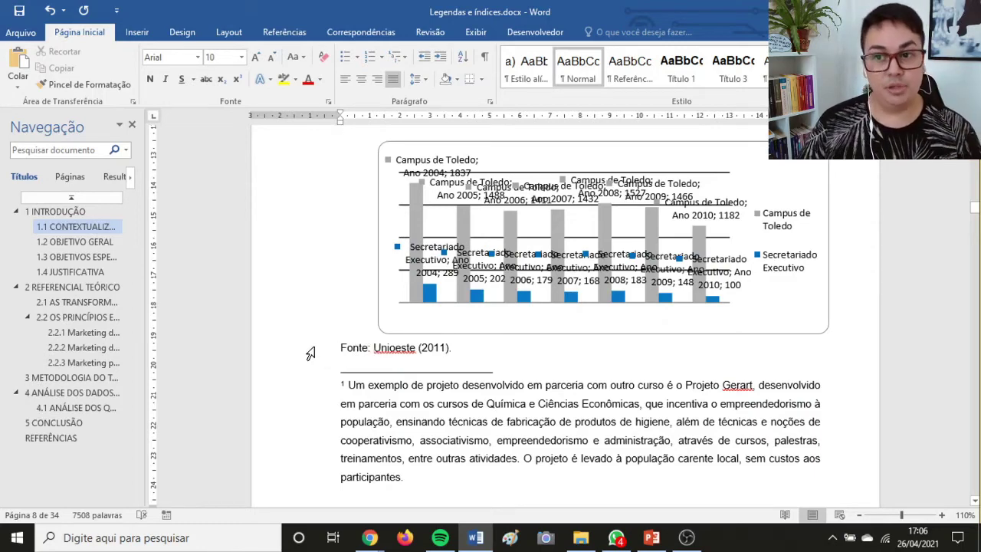
pyautogui.scroll(1, 306, 353)
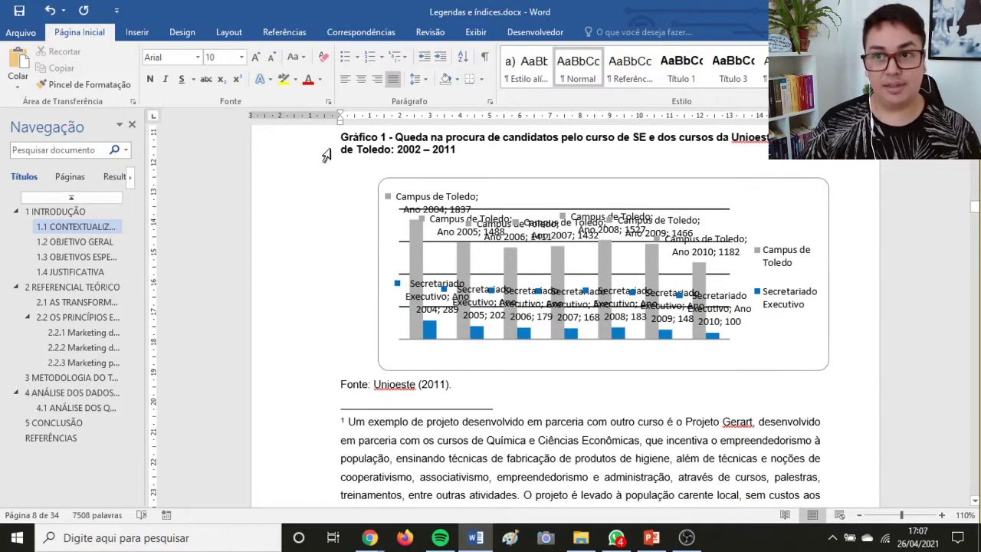
pyautogui.doubleClick(321, 147)
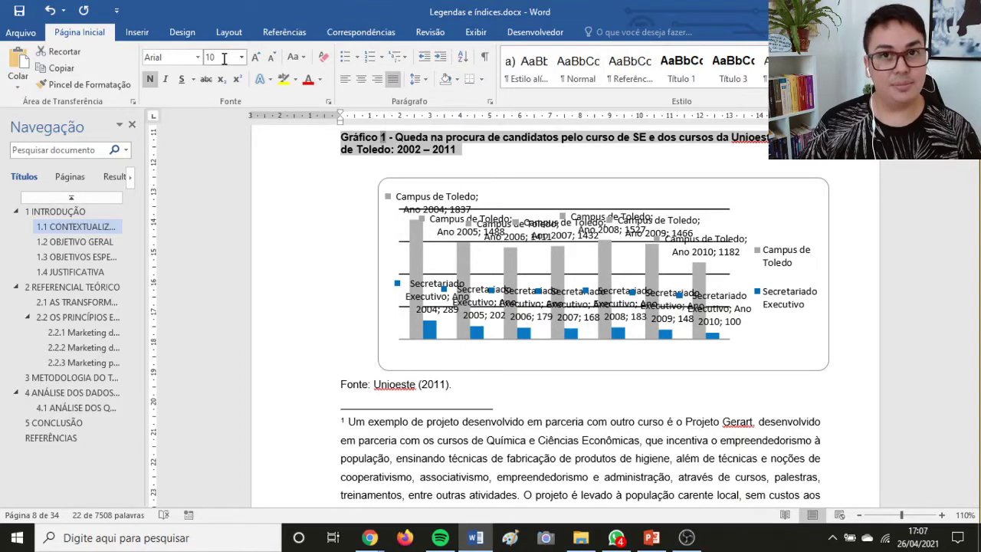
pyautogui.click(465, 422)
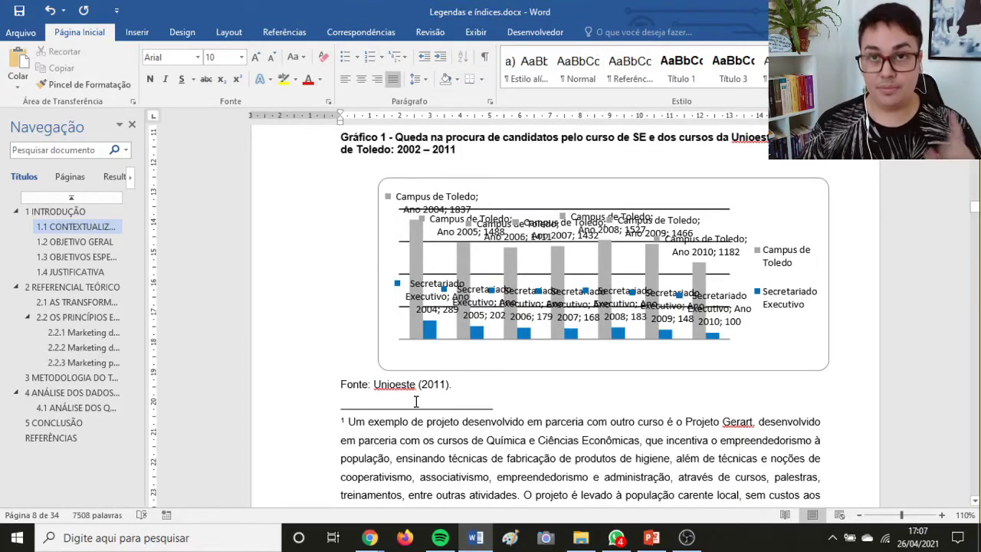
# Remove the manual caption line "Figura 1 - Quatro características dos serviços." below the services diagram in section 2.2.1.
pyautogui.scroll(-5, 381, 340)
pyautogui.scroll(-15, 342, 351)
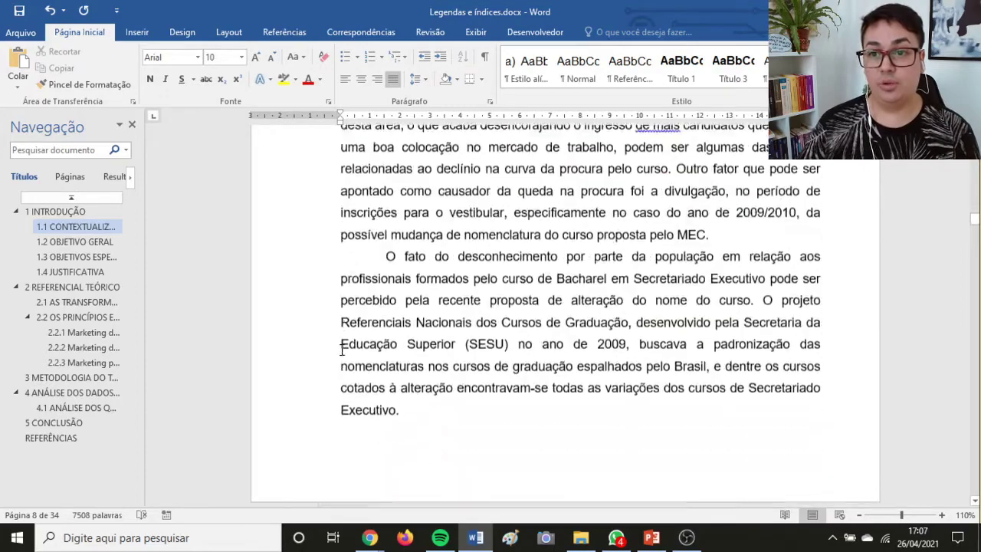
pyautogui.scroll(-15, 342, 351)
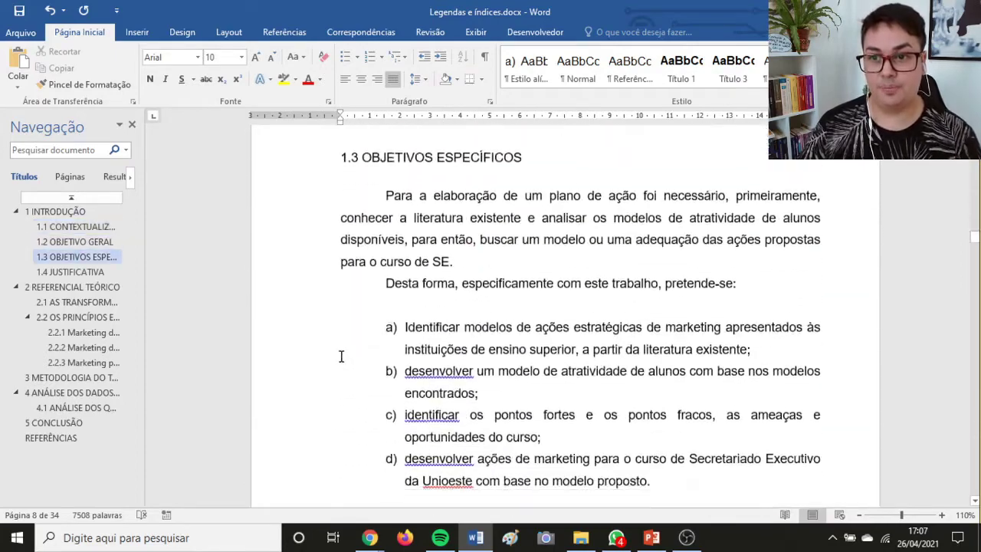
pyautogui.scroll(-15, 342, 358)
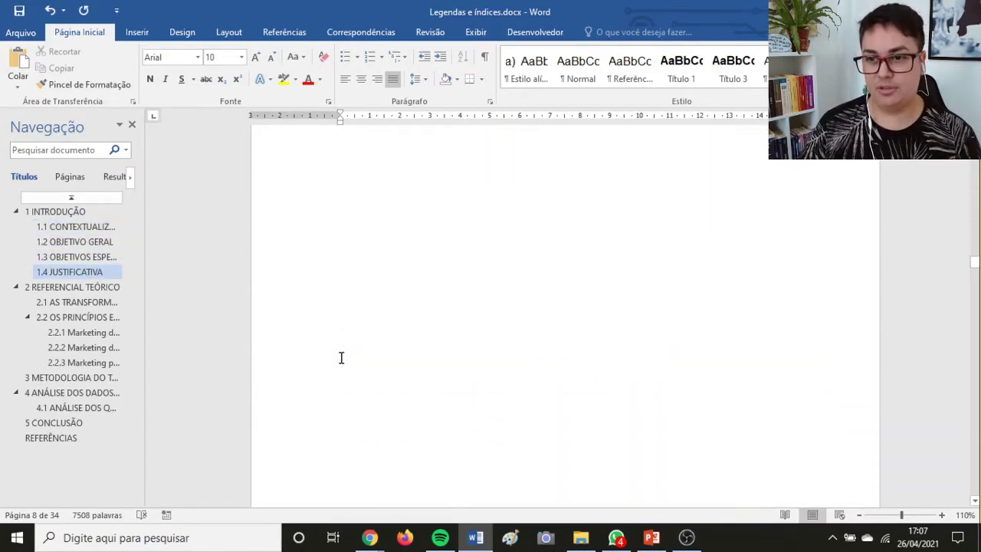
pyautogui.scroll(-15, 342, 359)
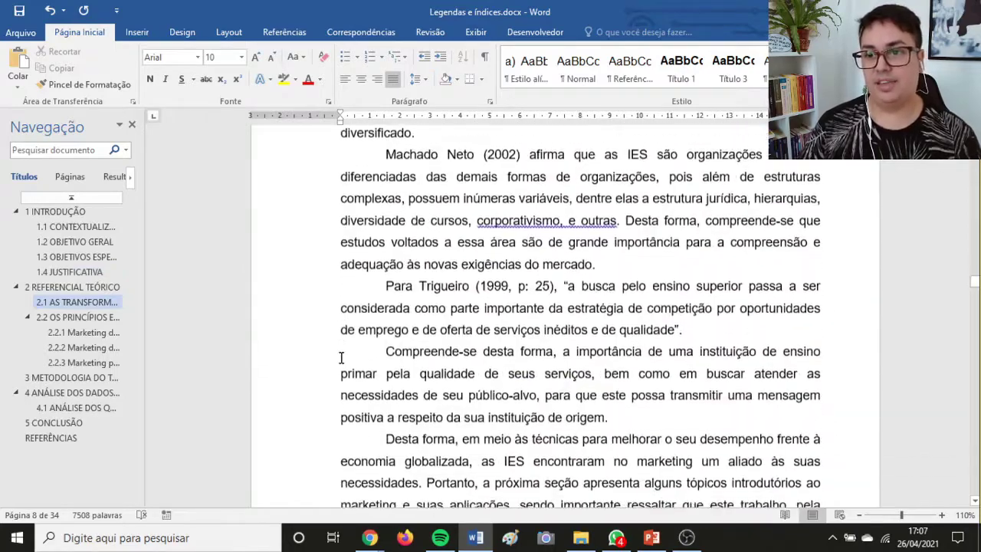
pyautogui.scroll(-15, 342, 358)
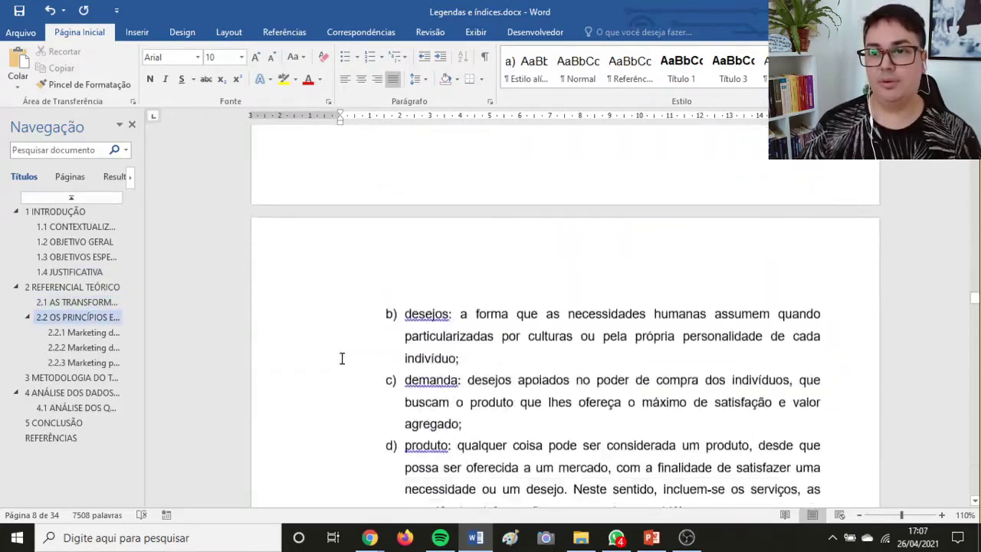
pyautogui.scroll(-15, 342, 365)
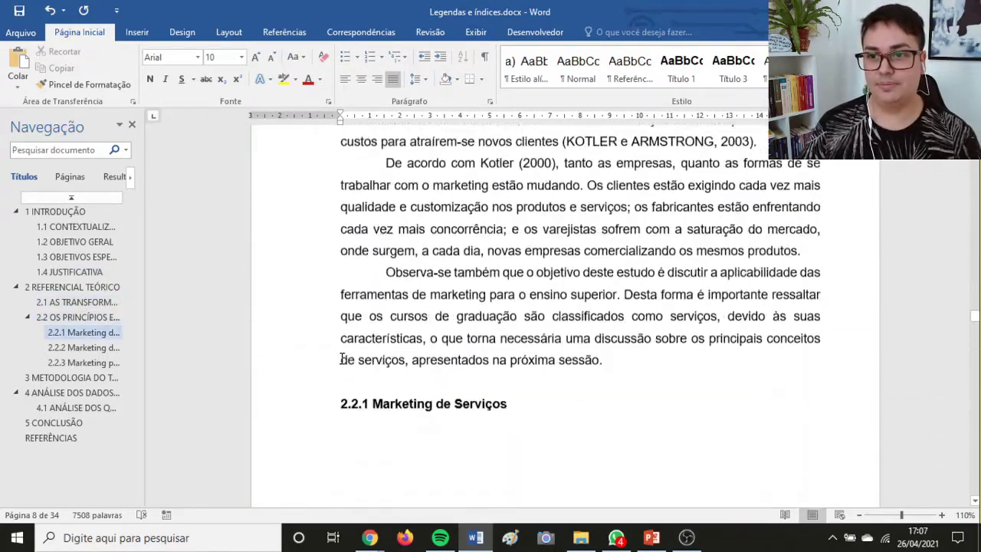
pyautogui.scroll(-20, 342, 363)
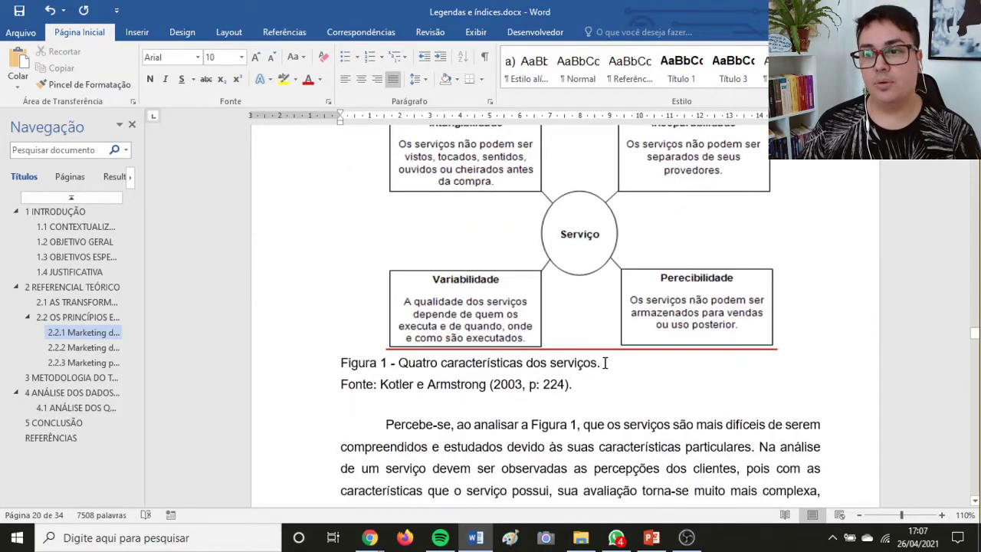
pyautogui.moveTo(605, 363); pyautogui.dragTo(340, 363)
pyautogui.press('Delete')
pyautogui.press('Delete')
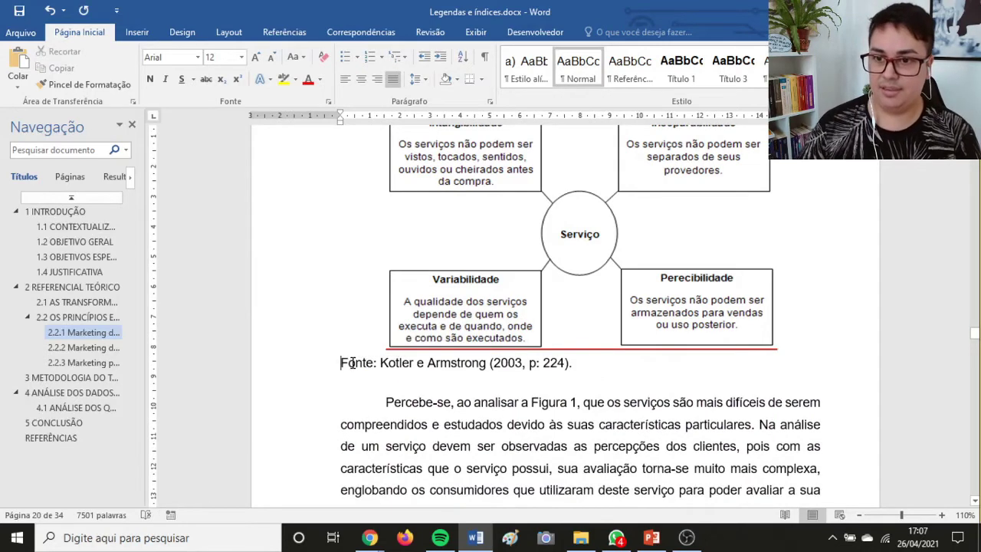
# Below the paragraph ending in "(Figura 1)", insert a caption with the Figura label reading "Figura 1 - Quatro características dos serviços" on an unindented Normal-style line.
pyautogui.scroll(10, 401, 322)
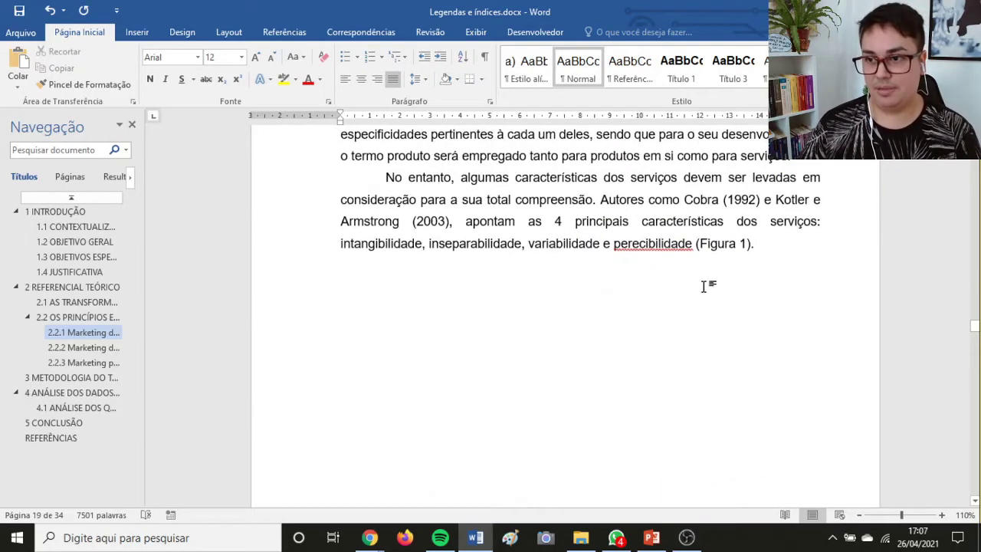
pyautogui.click(751, 275)
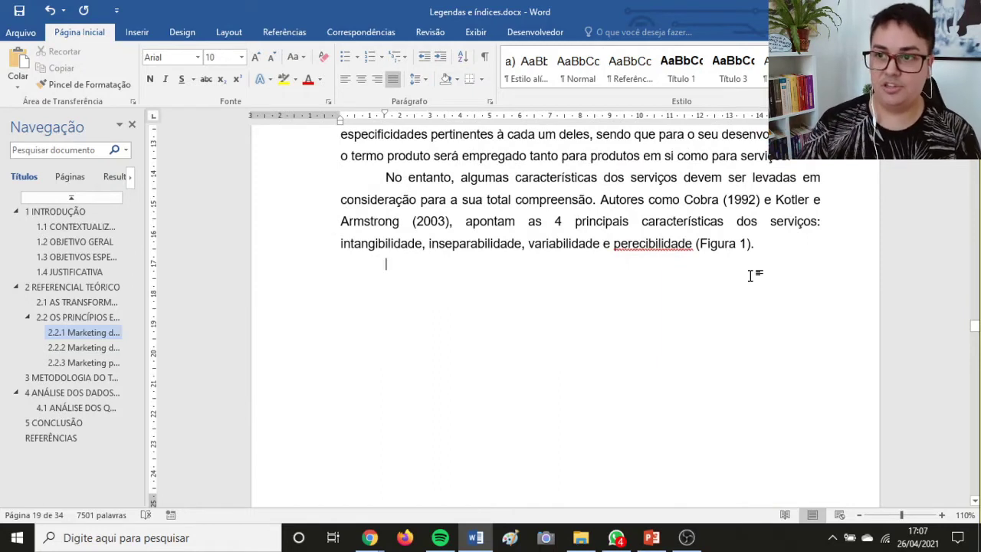
pyautogui.hotkey('ctrl', 'shift', 'n')
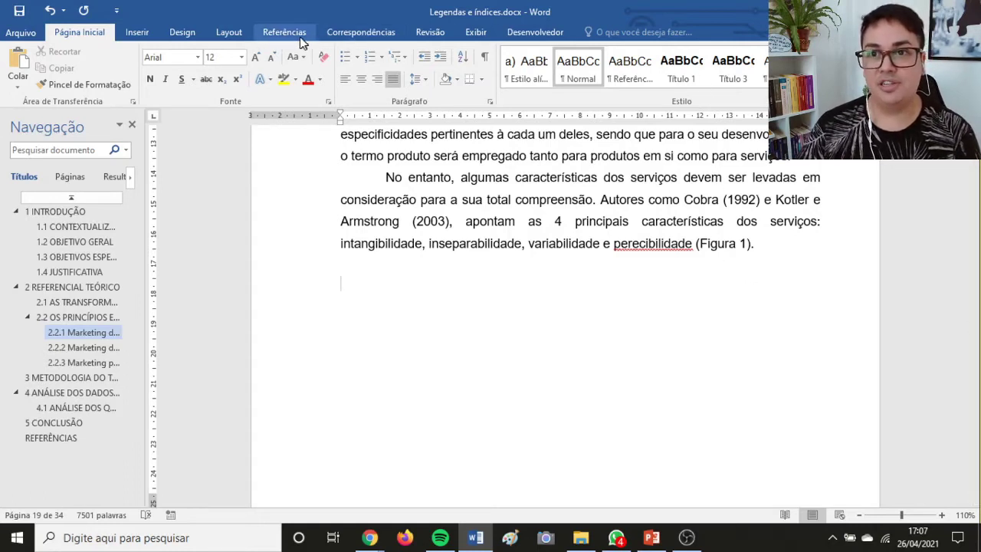
pyautogui.click(276, 34)
pyautogui.click(512, 80)
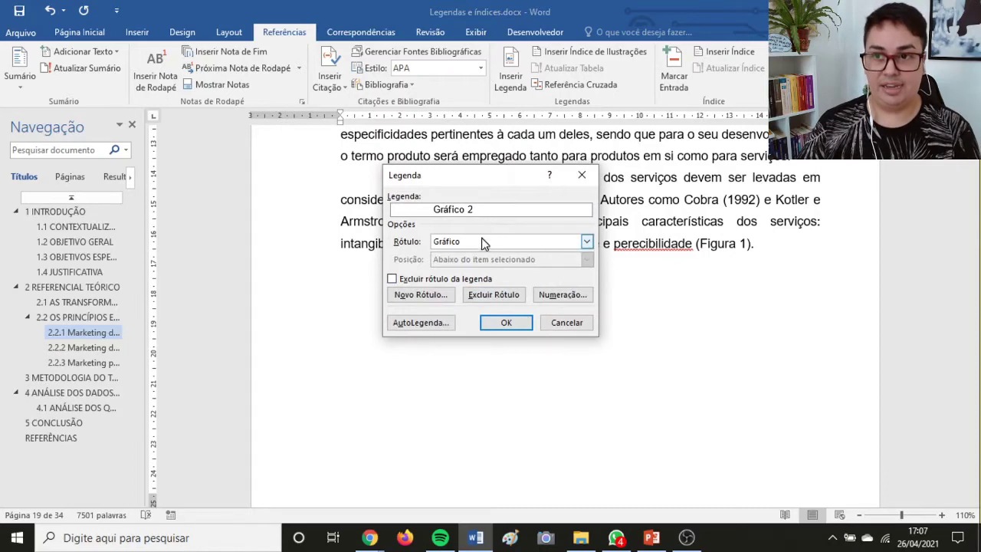
pyautogui.click(481, 241)
pyautogui.click(467, 264)
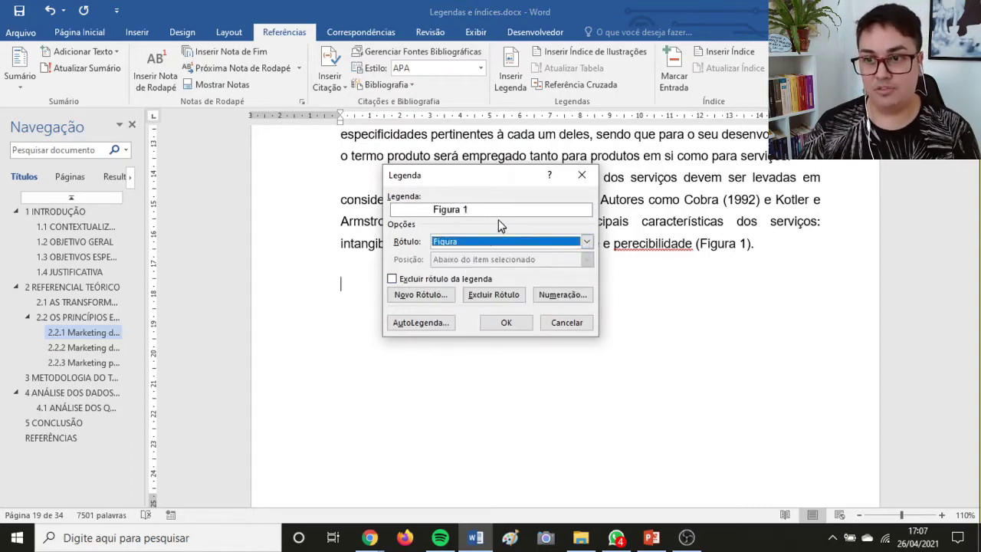
pyautogui.click(505, 210)
pyautogui.write('-')
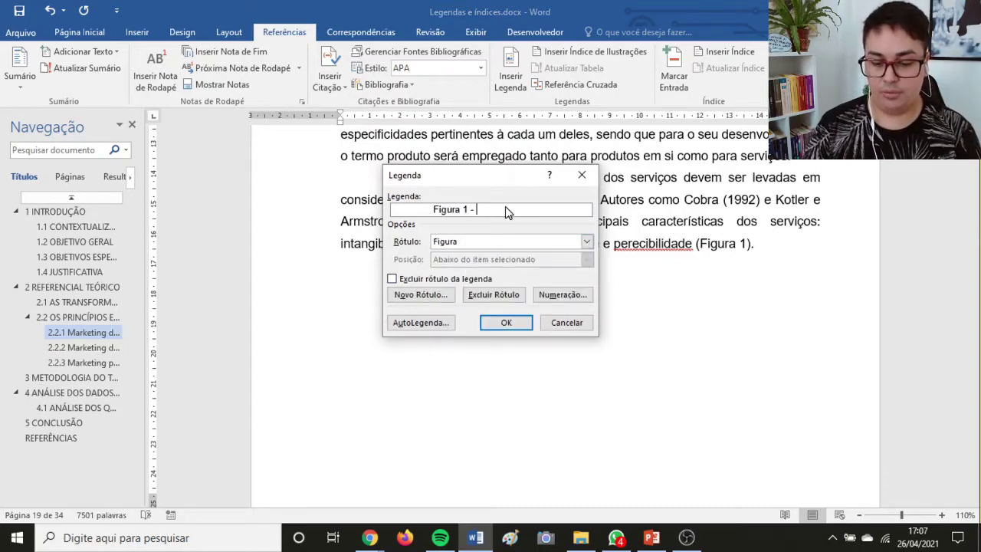
pyautogui.hotkey('ctrl', 'v')
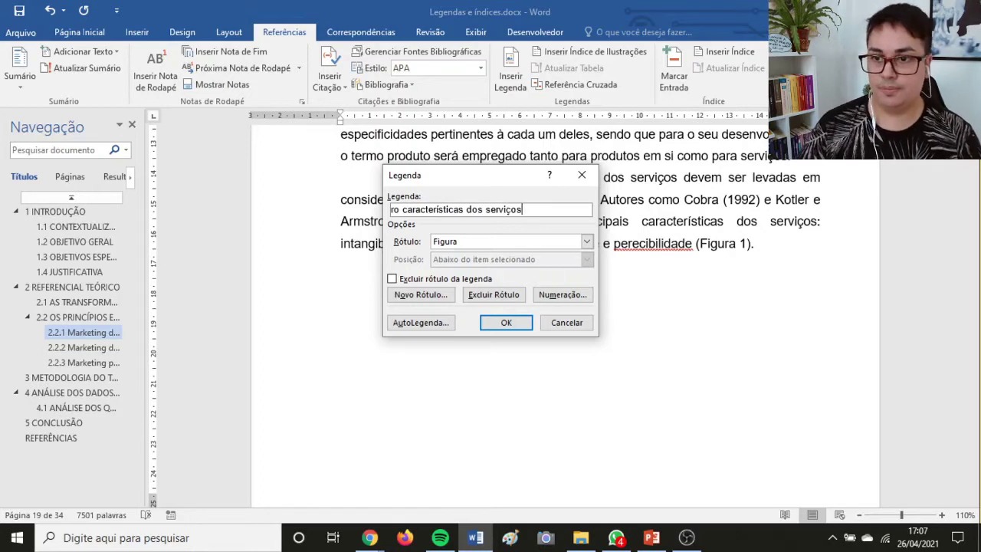
pyautogui.click(506, 323)
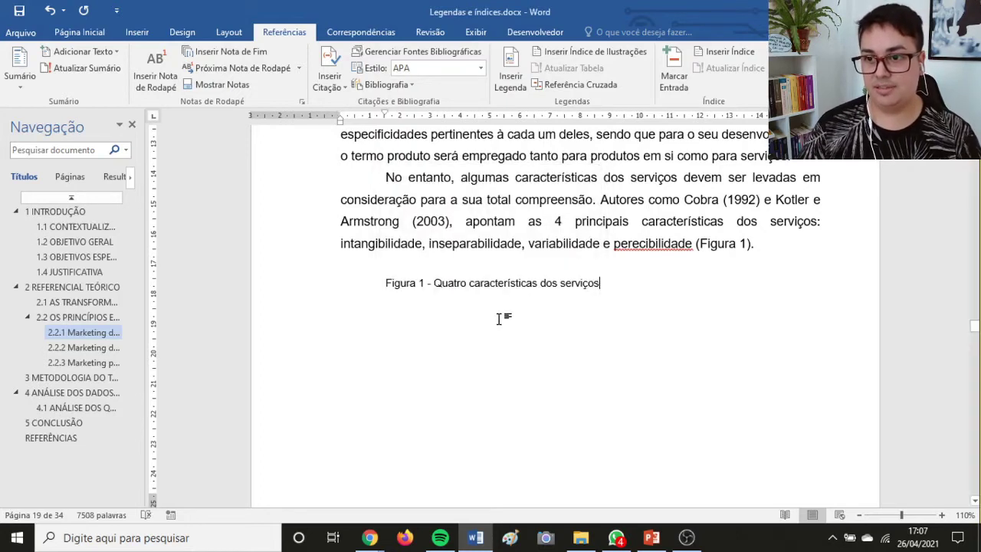
# Make the new "Figura 1" caption bold and remove its first-line indent.
pyautogui.click(323, 290)
pyautogui.click(320, 259)
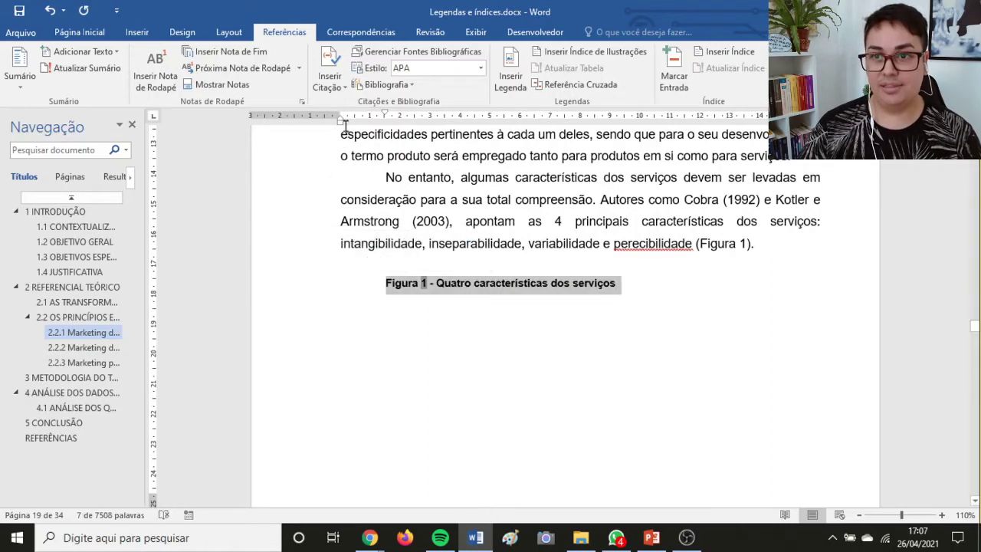
pyautogui.moveTo(385, 115); pyautogui.dragTo(343, 121)
# Add ten blank lines above the "Figura 1" caption to push it onto the next page, directly above the services diagram.
pyautogui.scroll(-3, 376, 296)
pyautogui.scroll(2, 348, 222)
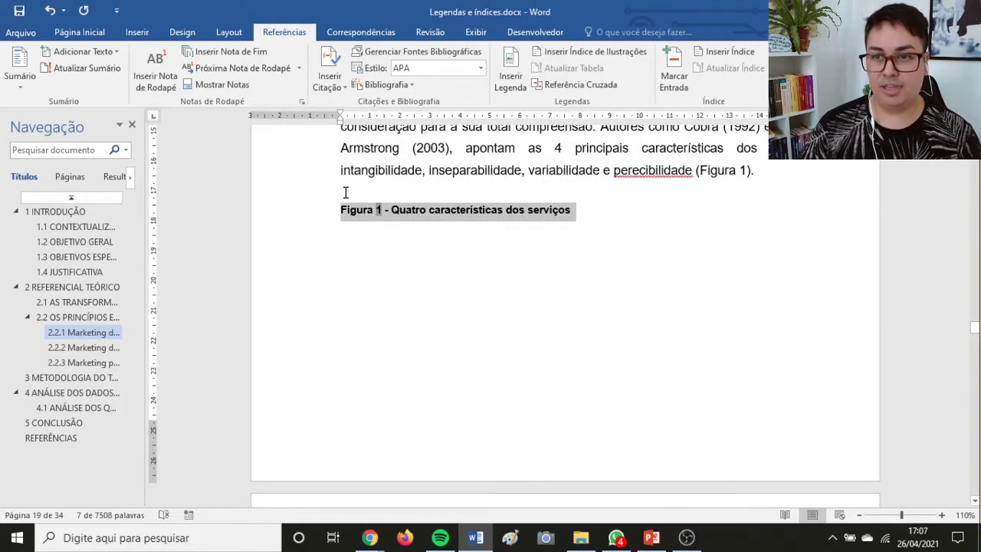
pyautogui.click(344, 193)
pyautogui.press('Return')
pyautogui.press('Return')
pyautogui.press('Return')
pyautogui.press('Return')
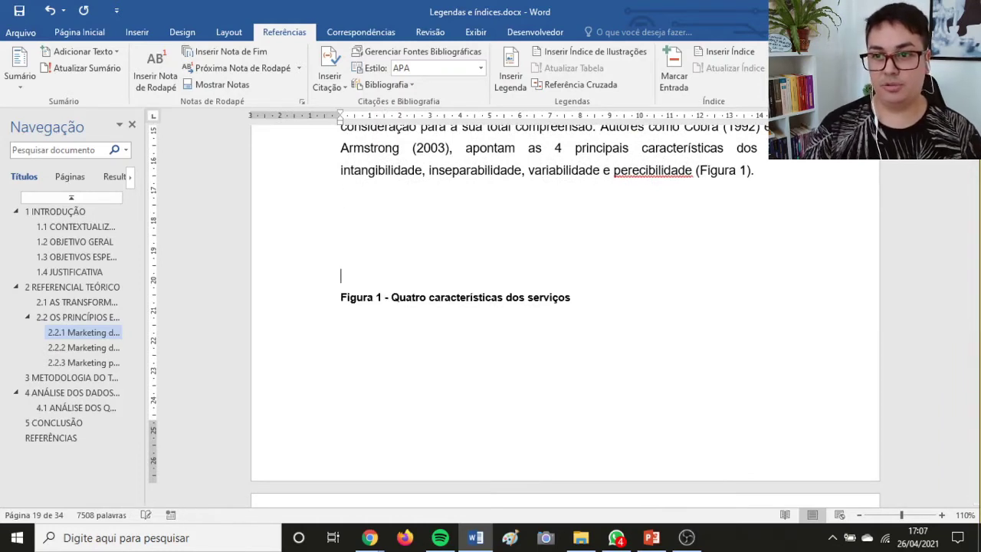
pyautogui.press('Return')
pyautogui.press('Return')
pyautogui.press('Return')
pyautogui.press('Return')
pyautogui.press('Return')
pyautogui.press('Return')
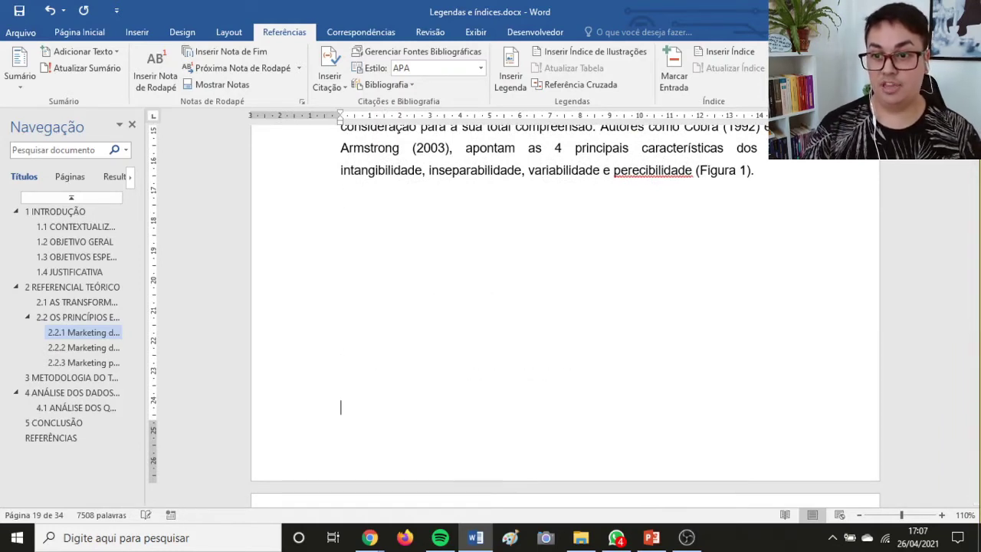
pyautogui.scroll(-5, 453, 278)
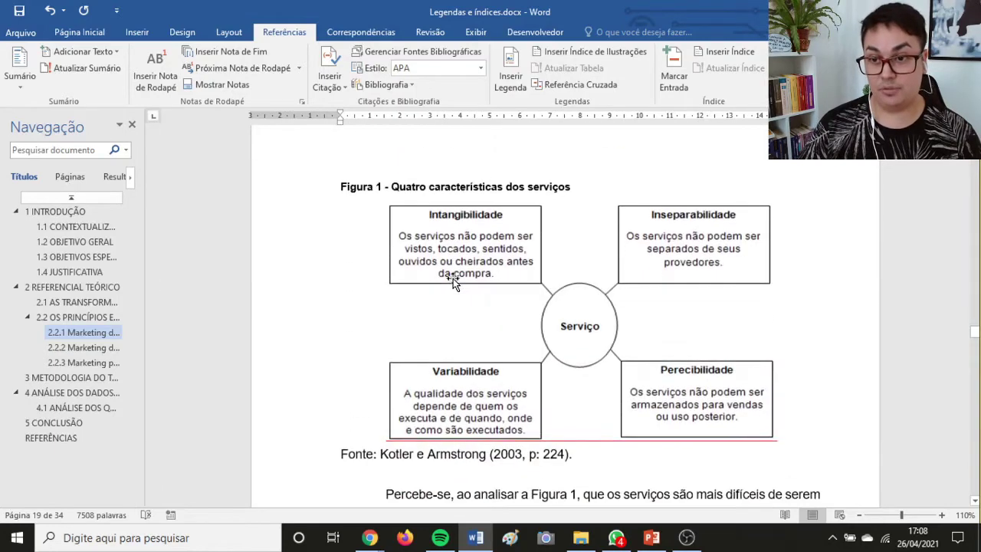
pyautogui.scroll(-2, 390, 324)
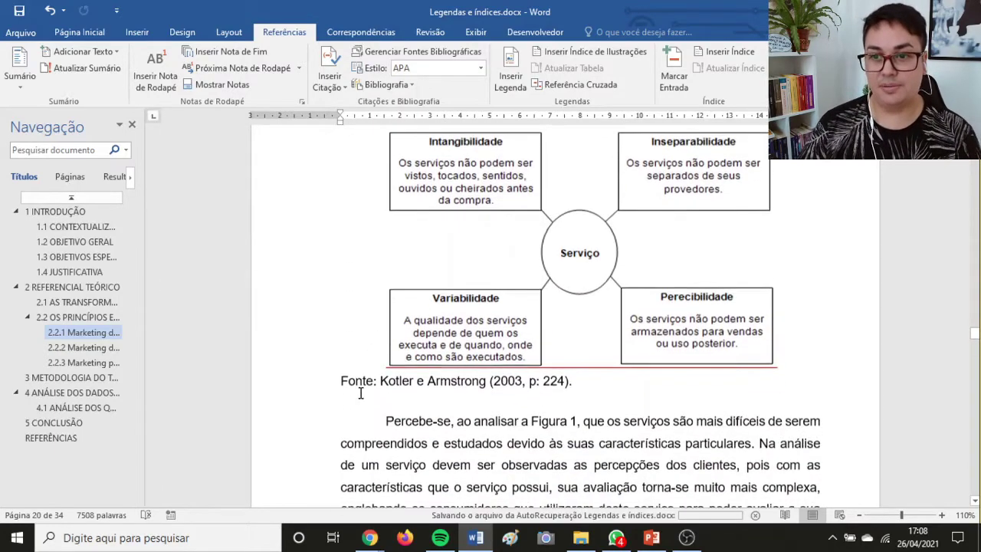
pyautogui.scroll(2, 351, 265)
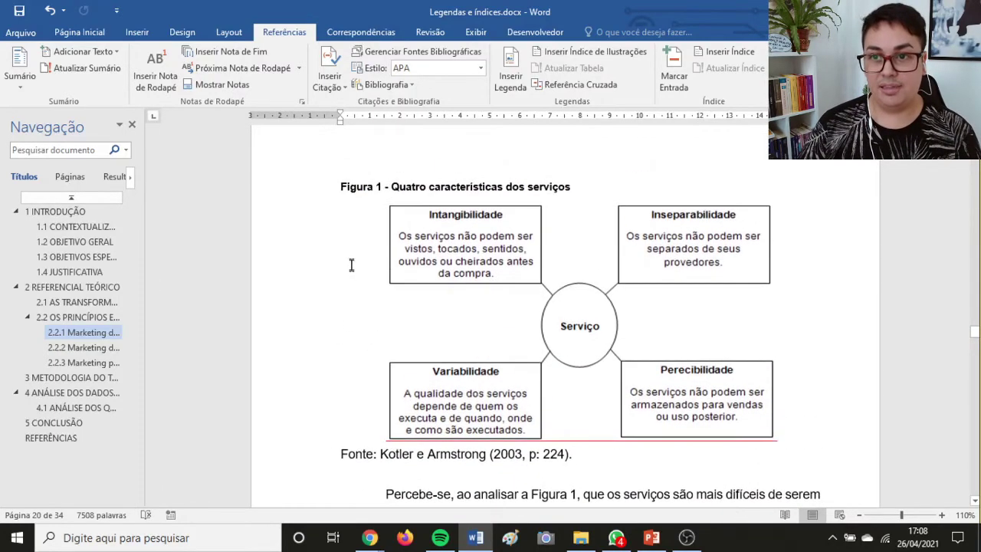
# Reduce the font size of the "Fonte" source line below the services diagram to 10 pt.
pyautogui.click(304, 460)
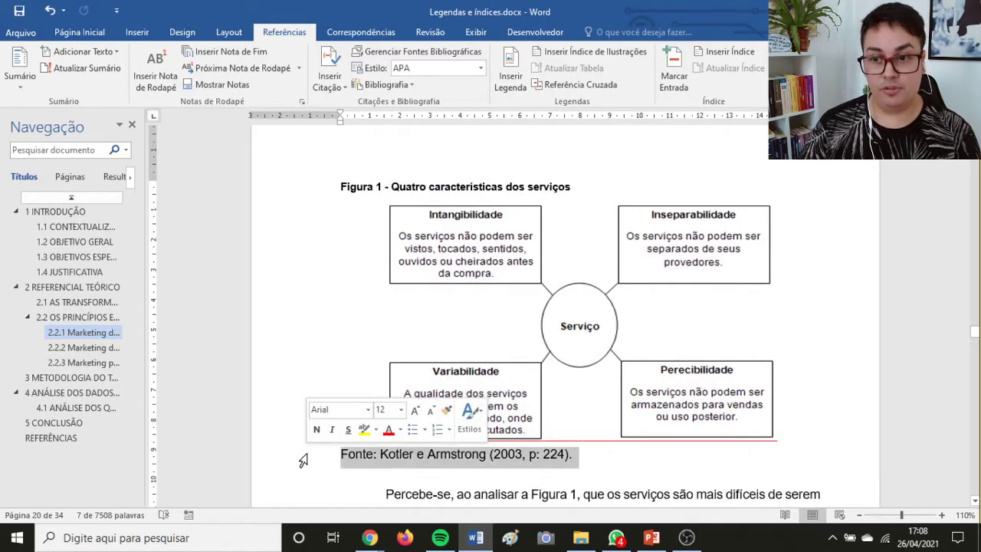
pyautogui.click(431, 411)
pyautogui.click(431, 411)
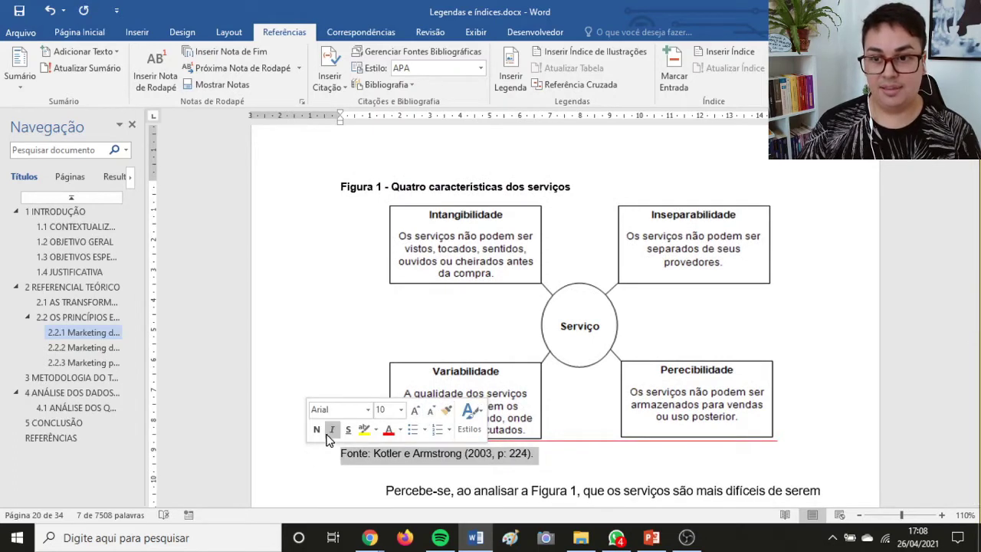
pyautogui.click(387, 469)
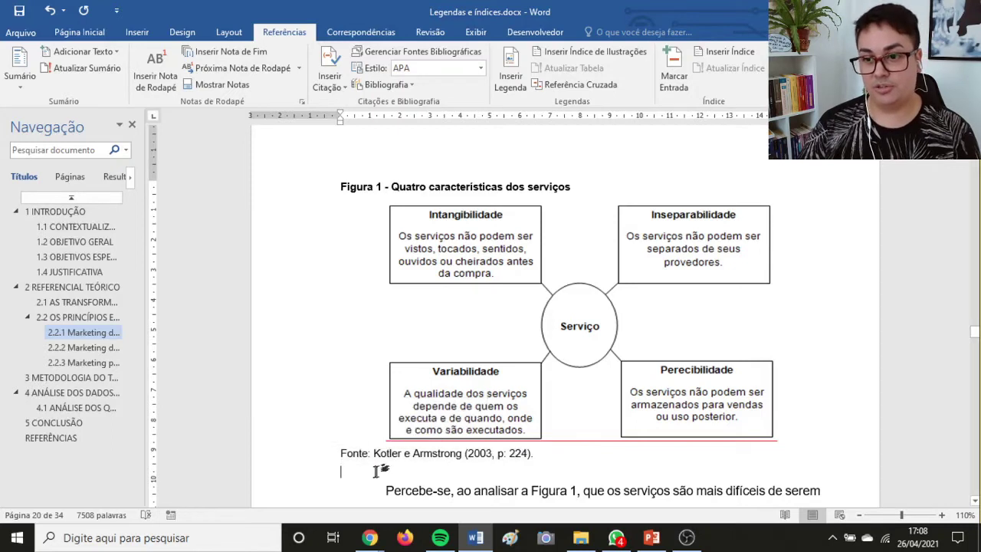
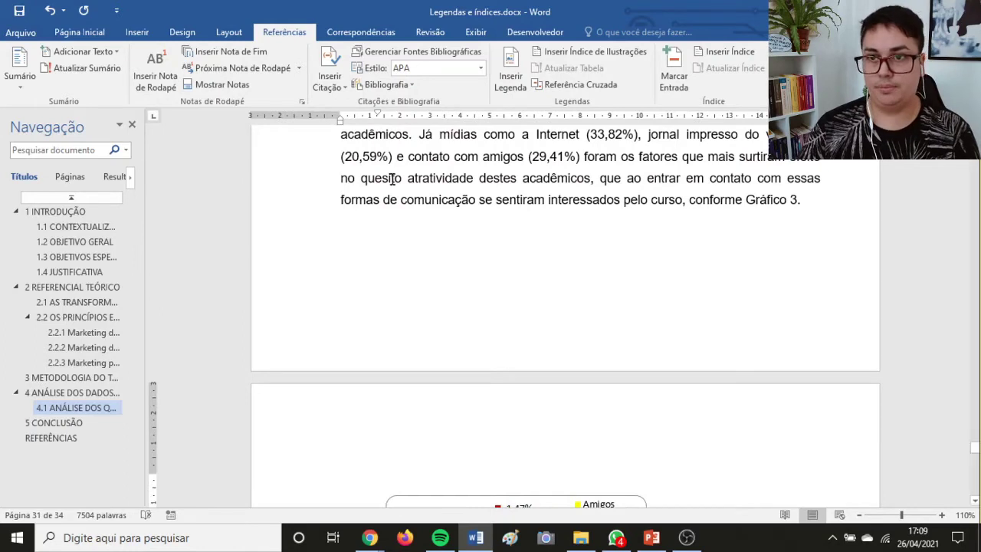
# Insert a caption with the Gráfico label reading "Gráfico 3 - Conhecimento do curso" directly above the pie chart following the "conforme Gráfico 3" paragraph.
pyautogui.click(511, 83)
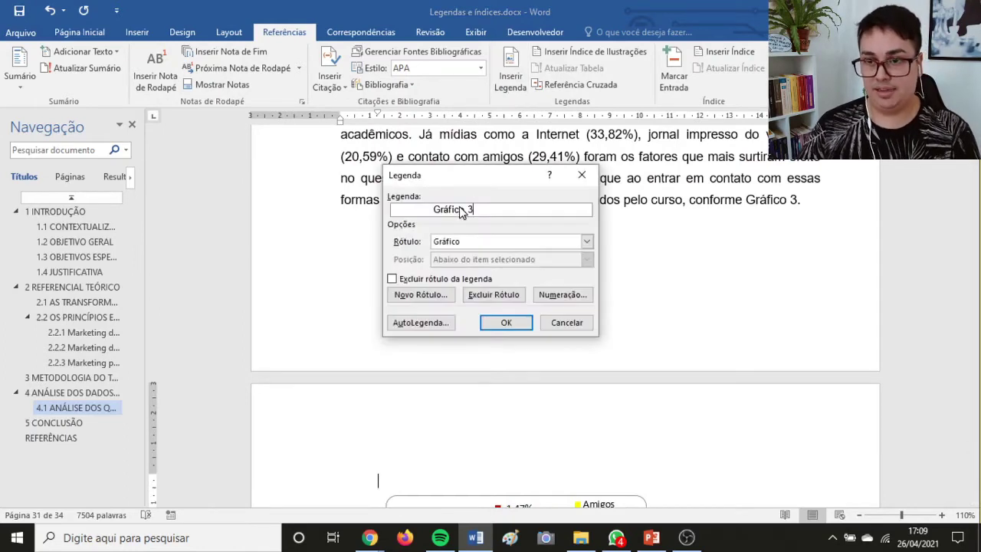
pyautogui.write('-')
pyautogui.write('Conhecimento do curso')
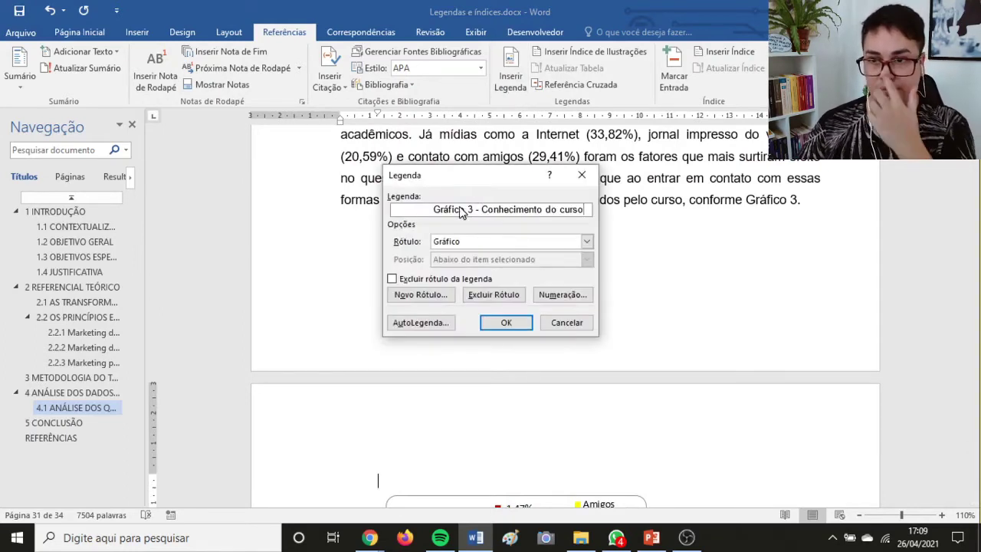
pyautogui.click(508, 323)
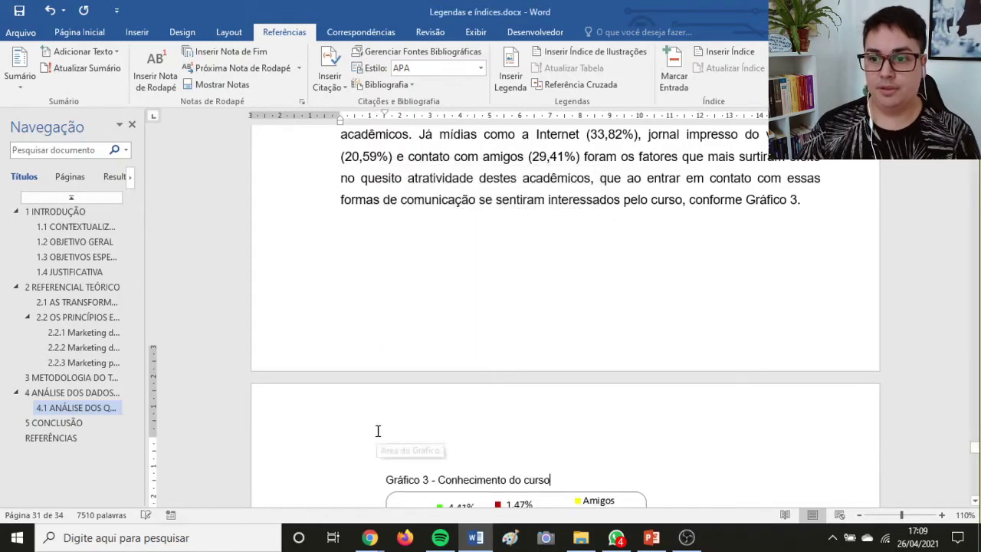
# Make the new "Gráfico 3" caption bold and remove its first-line indent.
pyautogui.scroll(-1, 377, 431)
pyautogui.click(300, 410)
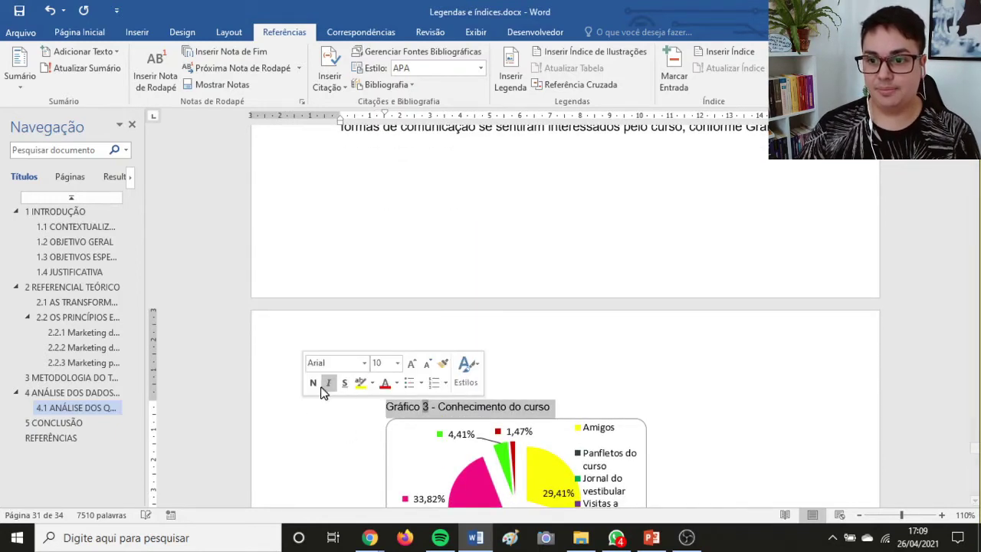
pyautogui.hotkey('ctrl', 'n')
pyautogui.moveTo(386, 117); pyautogui.dragTo(341, 122)
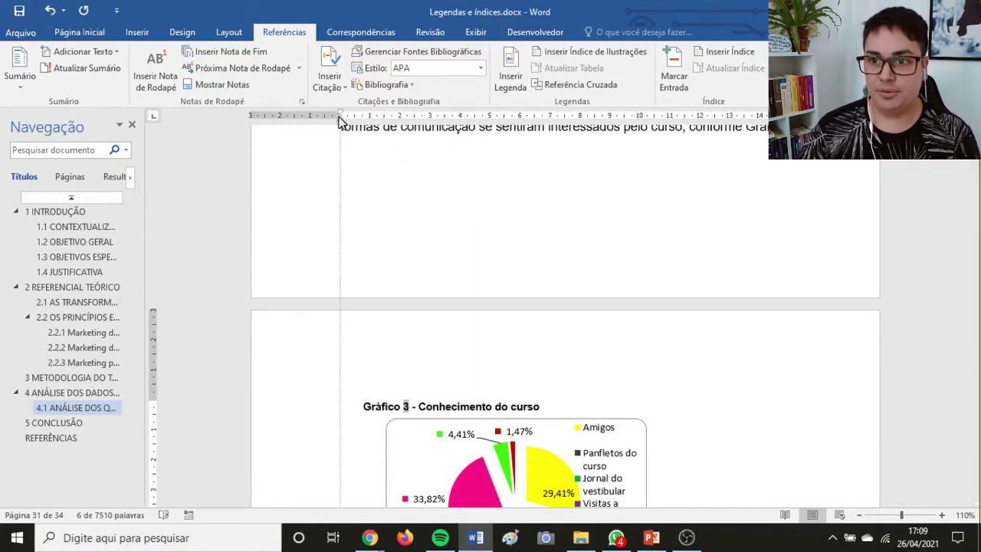
# Cut the title "Avaliação do Desempenho do Corpo Docente na visão acadêmica" from the next chart's manual caption and delete the rest of that line.
pyautogui.scroll(-10, 366, 268)
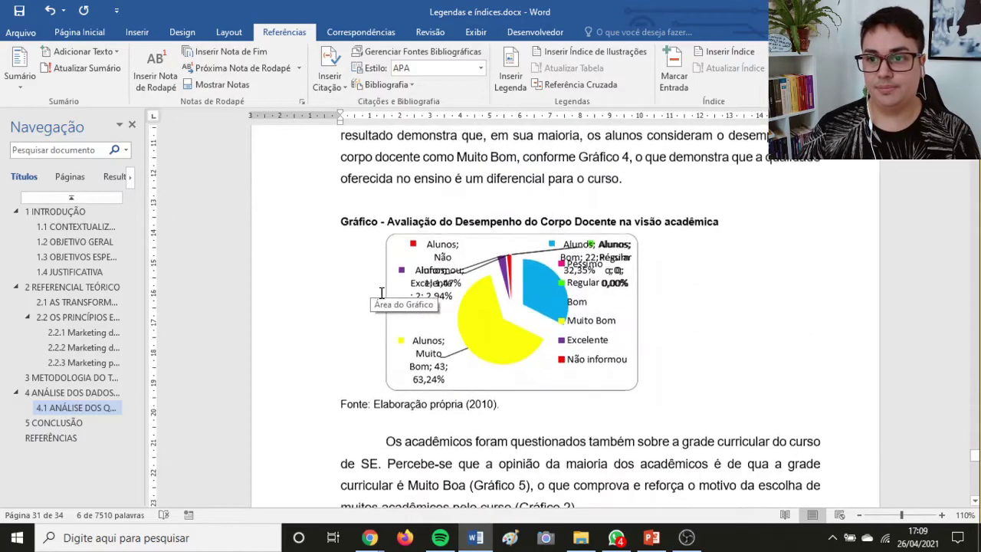
pyautogui.moveTo(387, 220); pyautogui.dragTo(704, 221)
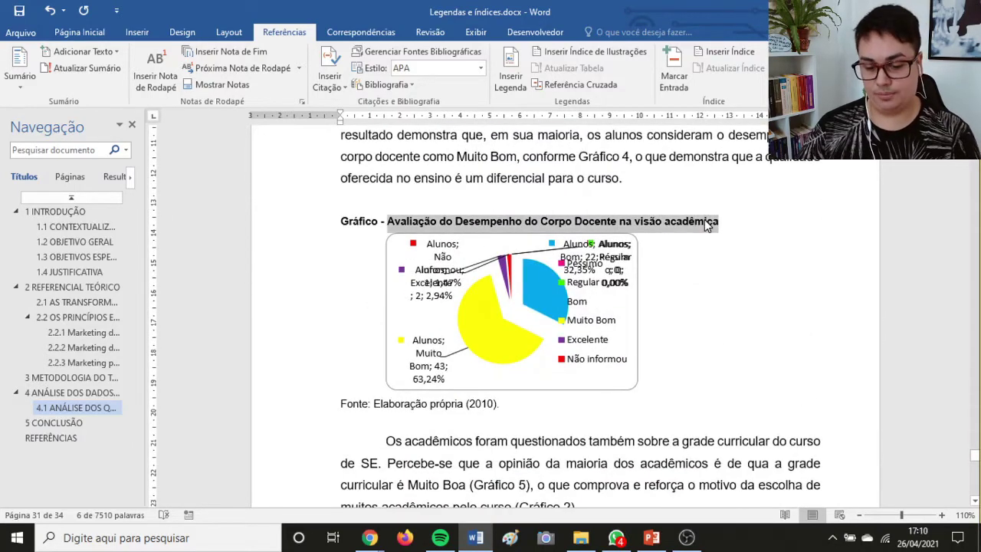
pyautogui.hotkey('ctrl', 'x')
pyautogui.click(307, 225)
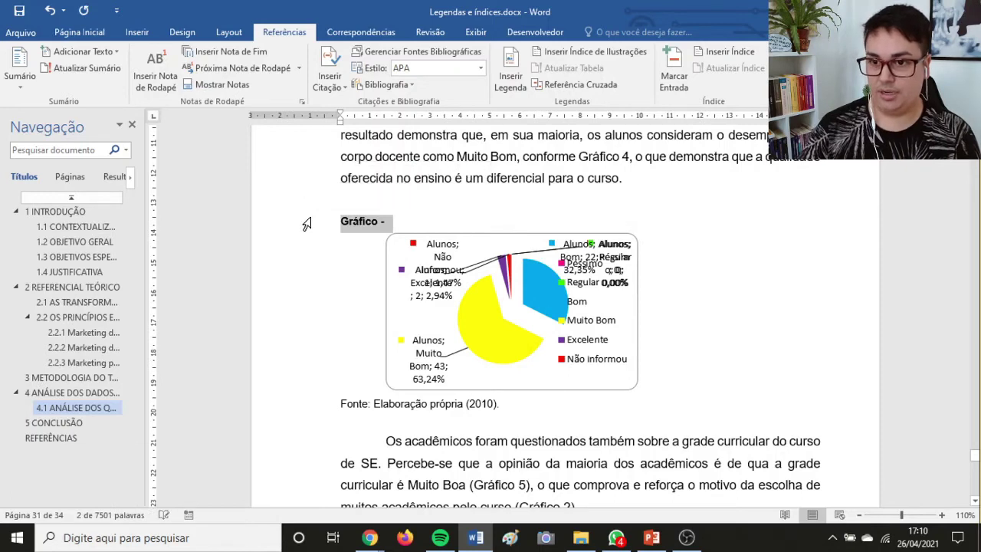
pyautogui.press('Delete')
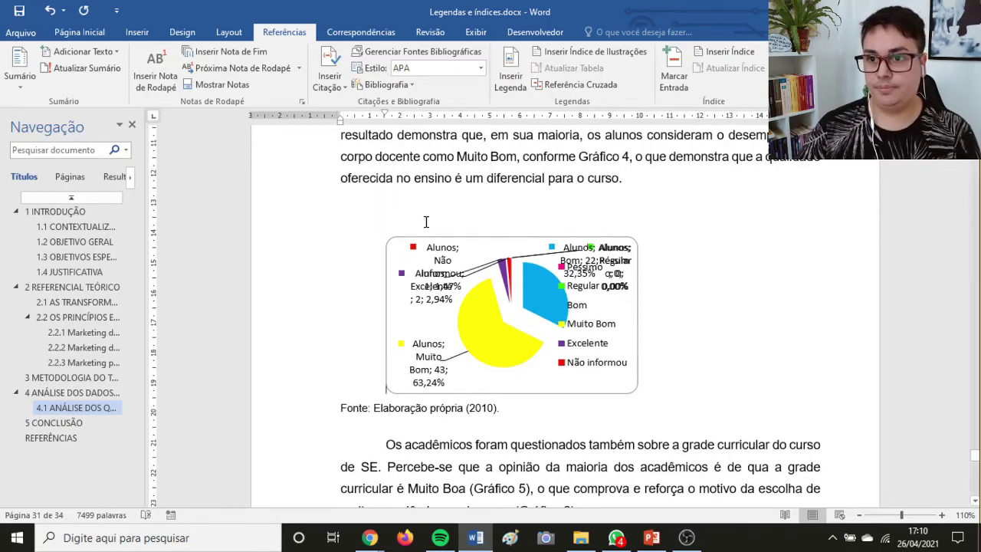
# Insert the caption "Gráfico 4 - Avaliação do Desempenho do Corpo Docente na visão acadêmica" above the teaching staff chart, using the cut title.
pyautogui.click(512, 73)
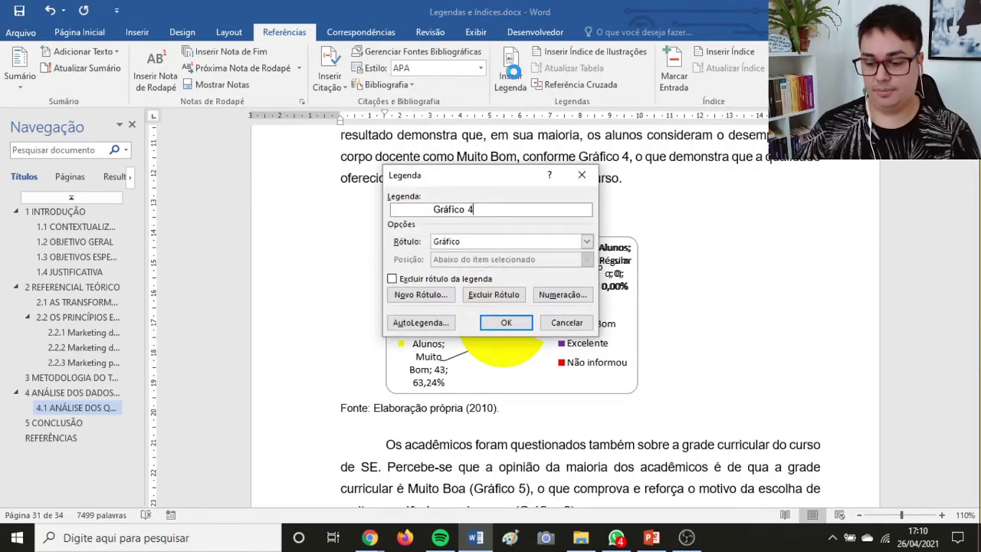
pyautogui.hotkey('ctrl', 'v')
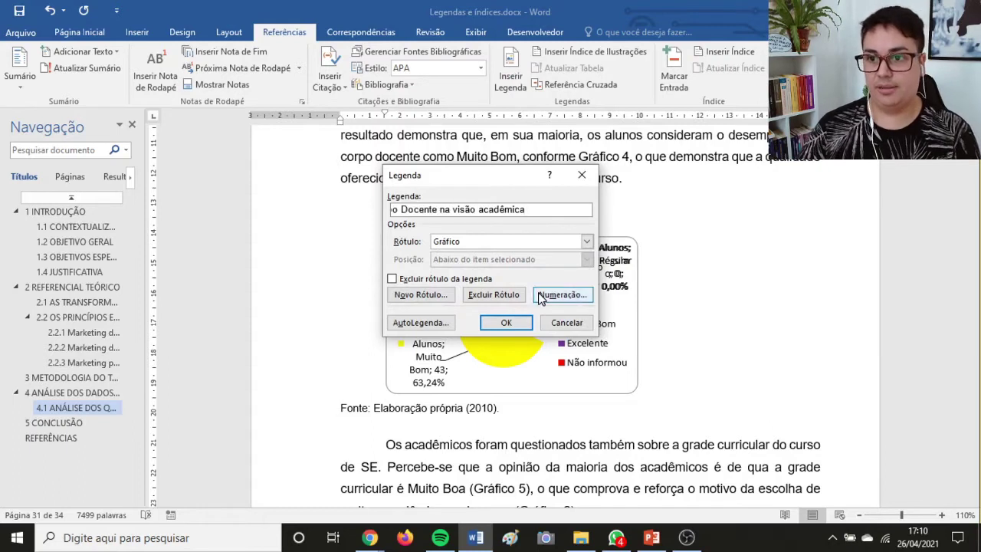
pyautogui.click(506, 323)
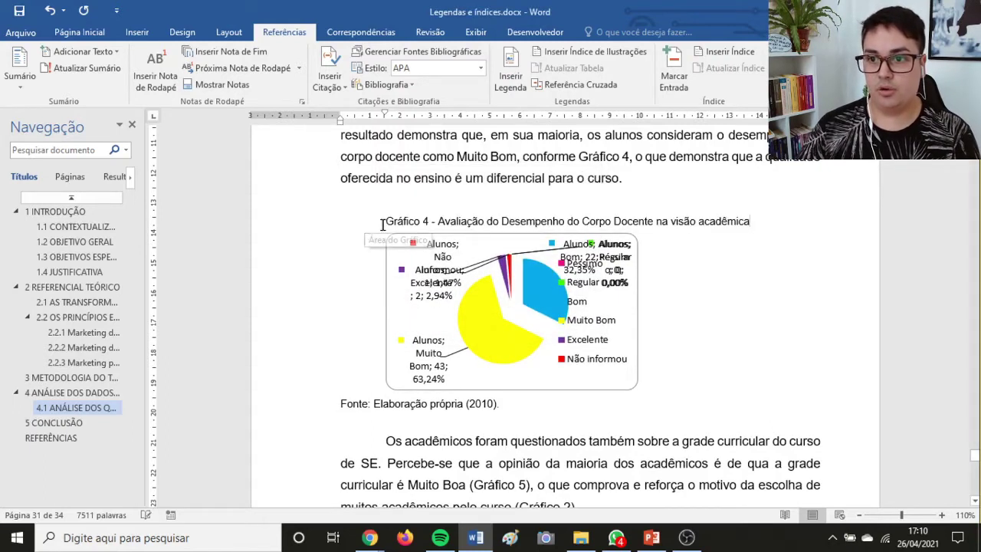
# Make the new "Gráfico 4" caption bold and remove its first-line indent.
pyautogui.click(303, 230)
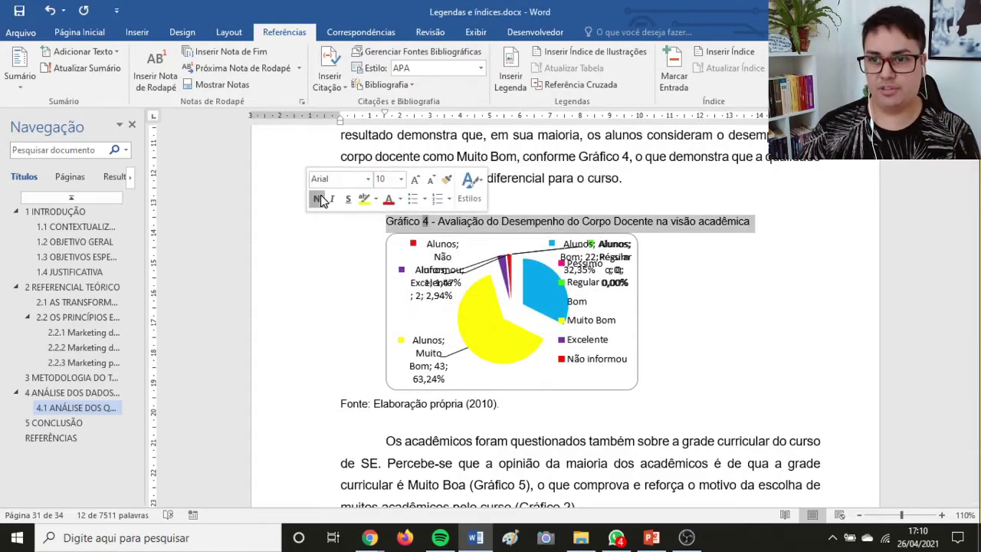
pyautogui.click(316, 199)
pyautogui.moveTo(388, 120); pyautogui.dragTo(342, 120)
# Delete the manual caption line "Gráfico - Grade curricular" above the curriculum chart.
pyautogui.scroll(-10, 368, 249)
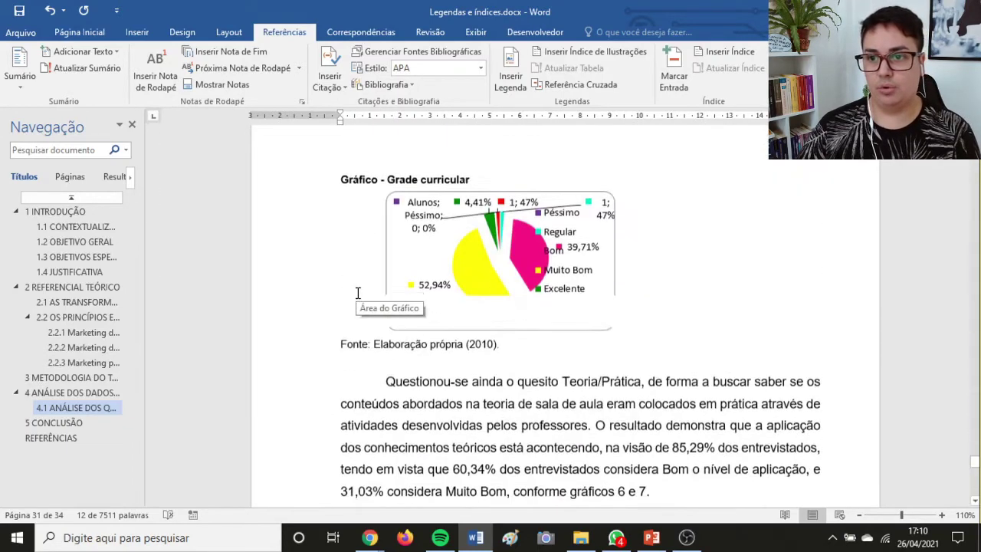
pyautogui.moveTo(495, 203); pyautogui.dragTo(387, 209)
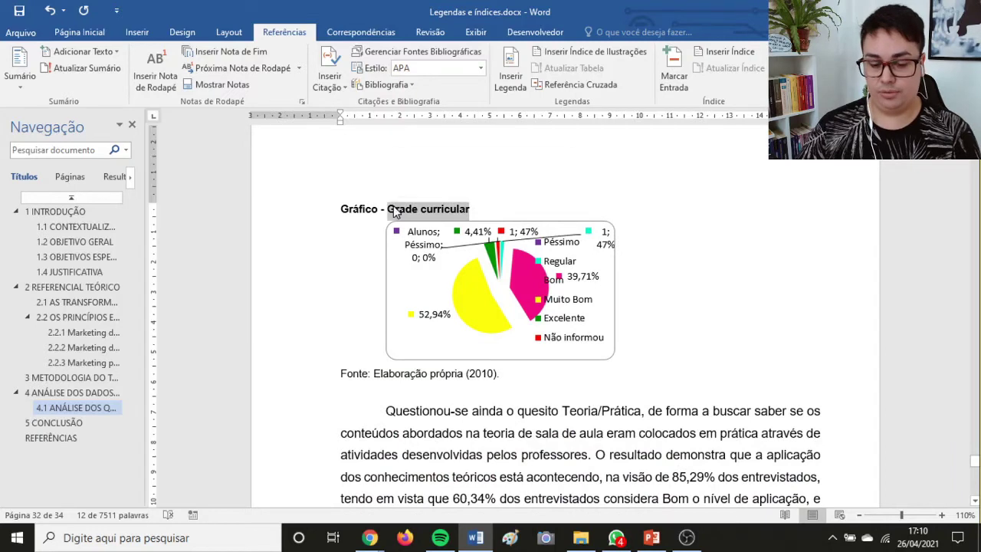
pyautogui.press('BackSpace')
pyautogui.click(299, 219)
pyautogui.press('BackSpace')
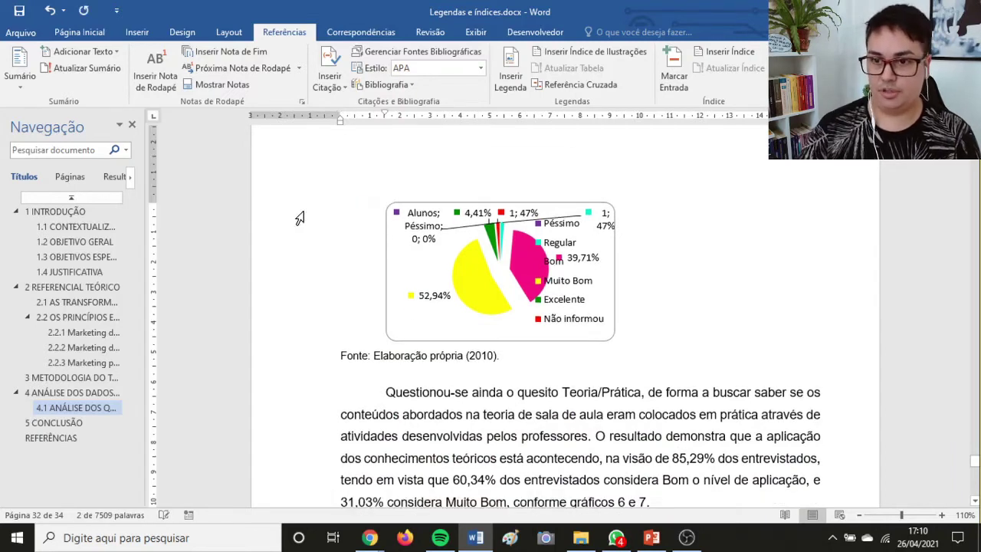
# Add a blank line below the paragraph ending in "(Gráfico 2)" and insert the caption "Gráfico 5 - Grade curricular" above the curriculum chart.
pyautogui.scroll(3, 392, 249)
pyautogui.click(406, 199)
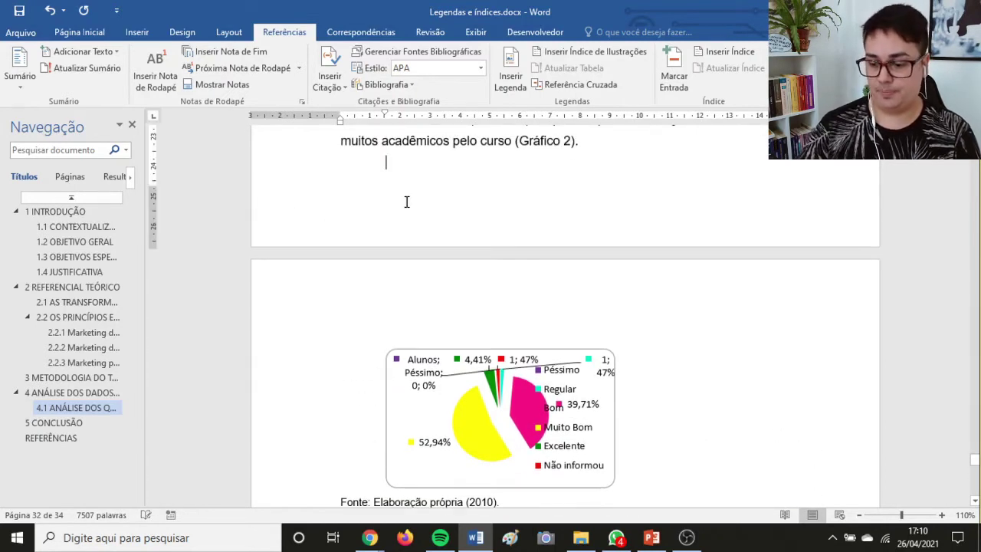
pyautogui.press('Return')
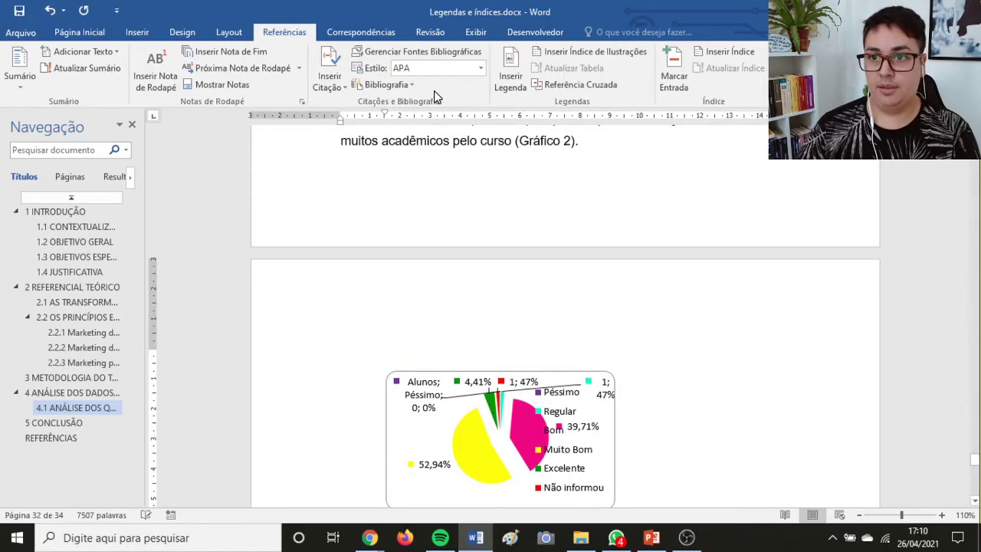
pyautogui.click(510, 81)
pyautogui.write('- ')
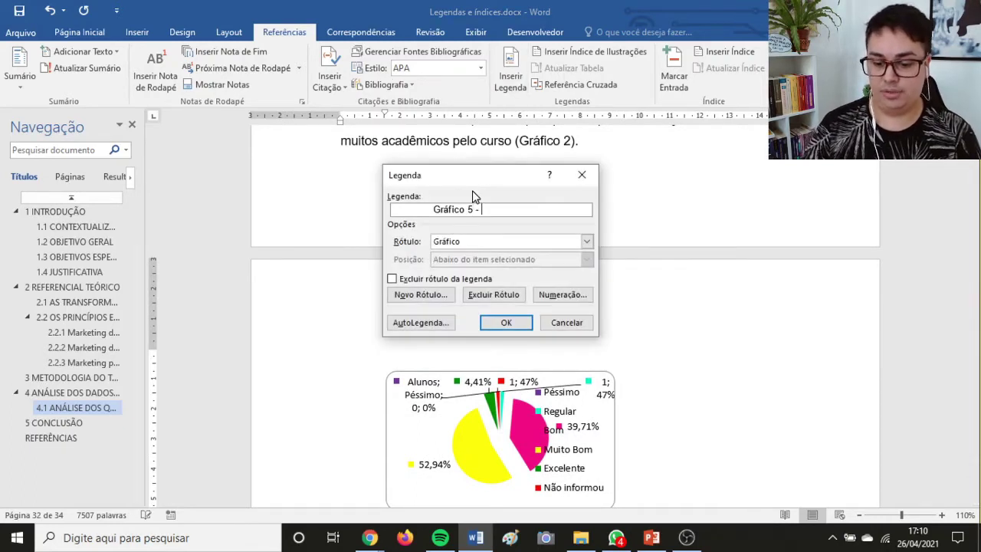
pyautogui.write('Grade curricular')
pyautogui.click(503, 321)
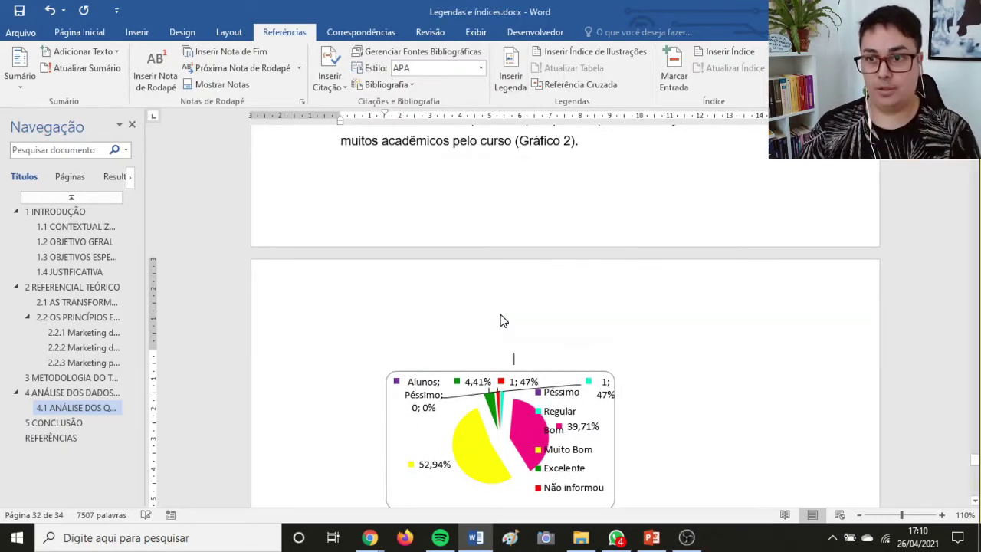
# Make the new "Gráfico 5" caption bold and remove its first-line indent.
pyautogui.click(302, 355)
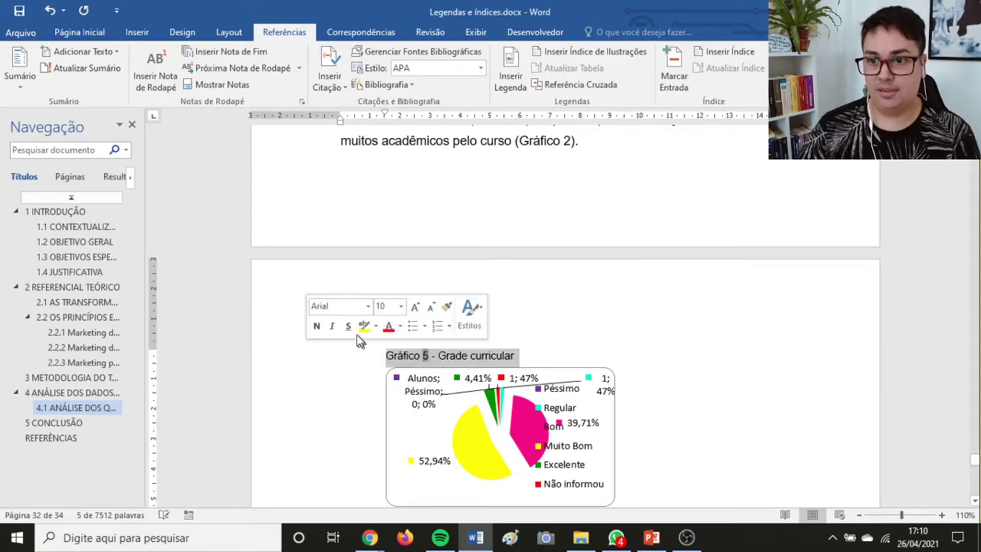
pyautogui.click(316, 326)
pyautogui.moveTo(385, 116); pyautogui.dragTo(341, 116)
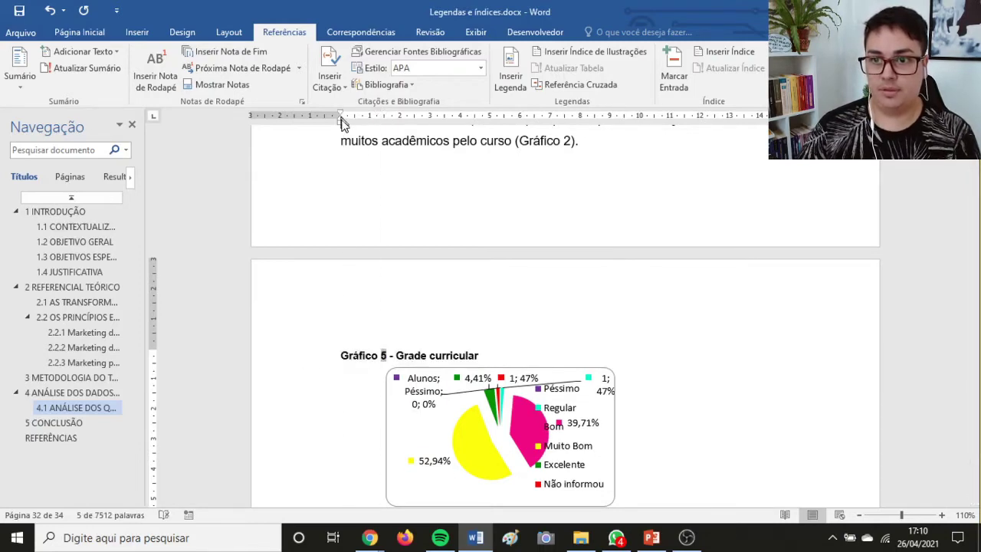
# Copy the title "Elementos do trabalho científico" from the manual figure caption in section 5 and delete that whole caption line.
pyautogui.scroll(-5, 373, 322)
pyautogui.scroll(-10, 373, 330)
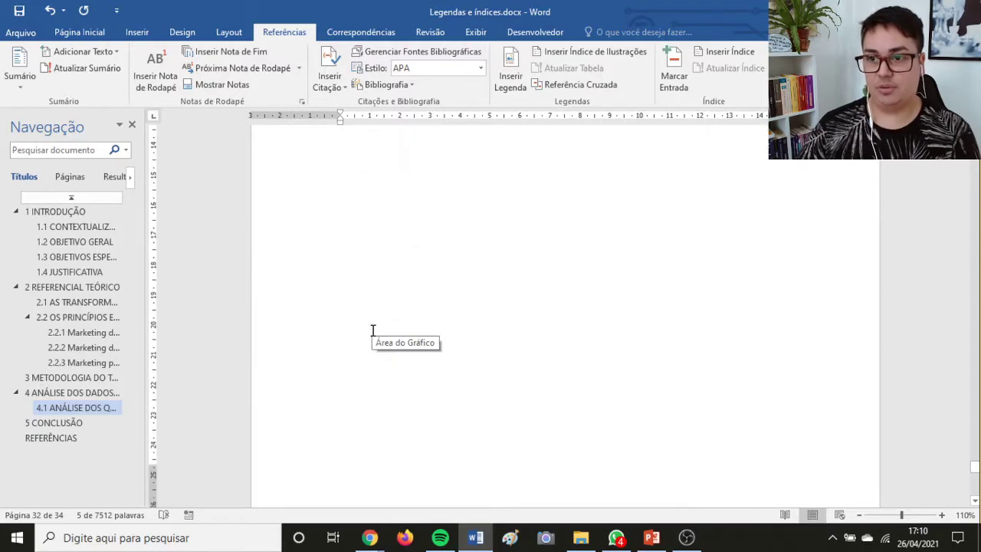
pyautogui.scroll(-3, 371, 328)
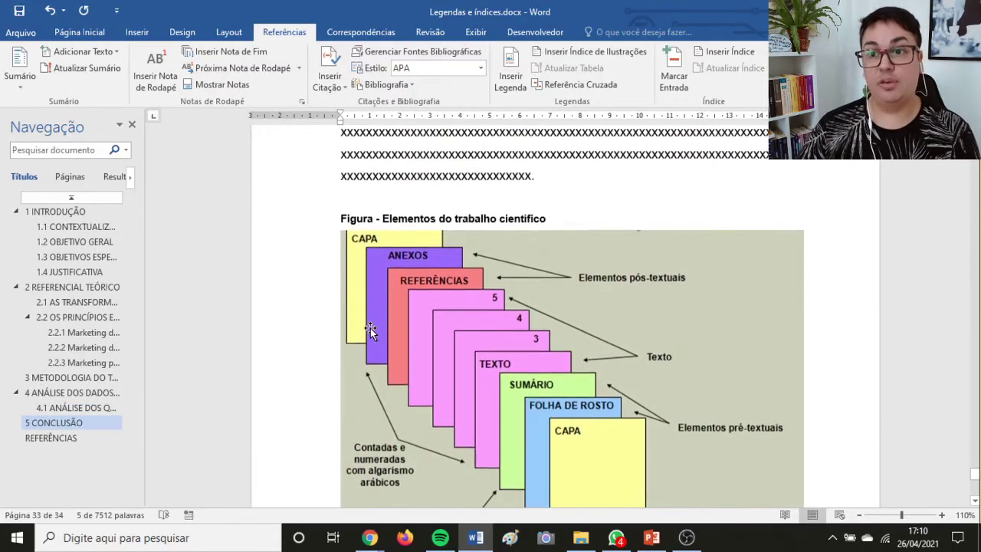
pyautogui.moveTo(556, 210); pyautogui.dragTo(382, 214)
pyautogui.hotkey('ctrl', 'c')
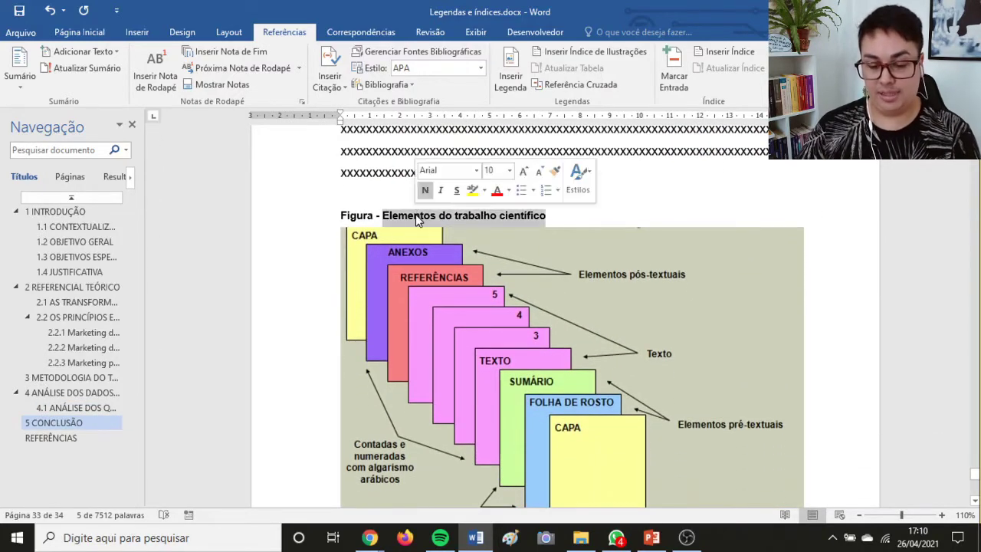
pyautogui.press('Delete')
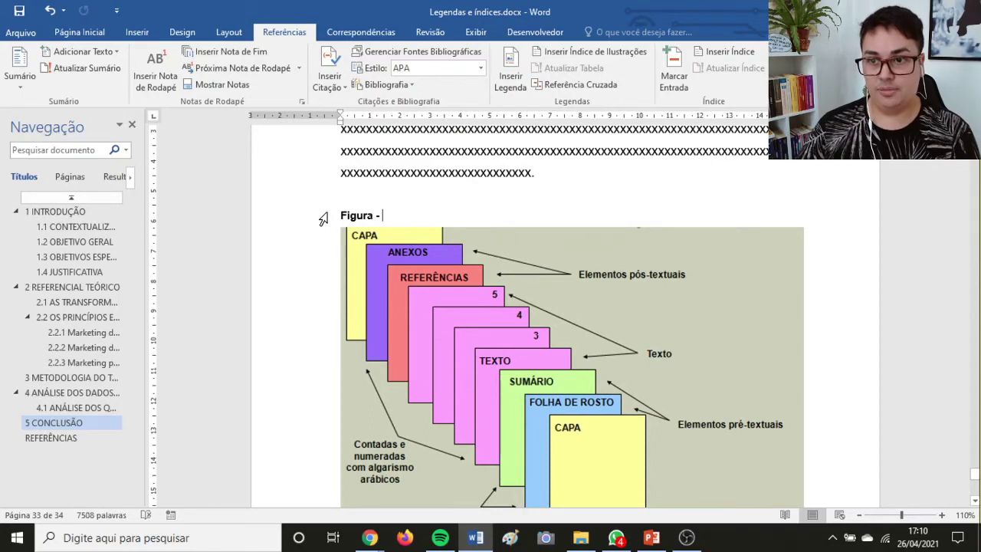
pyautogui.click(324, 219)
pyautogui.press('Delete')
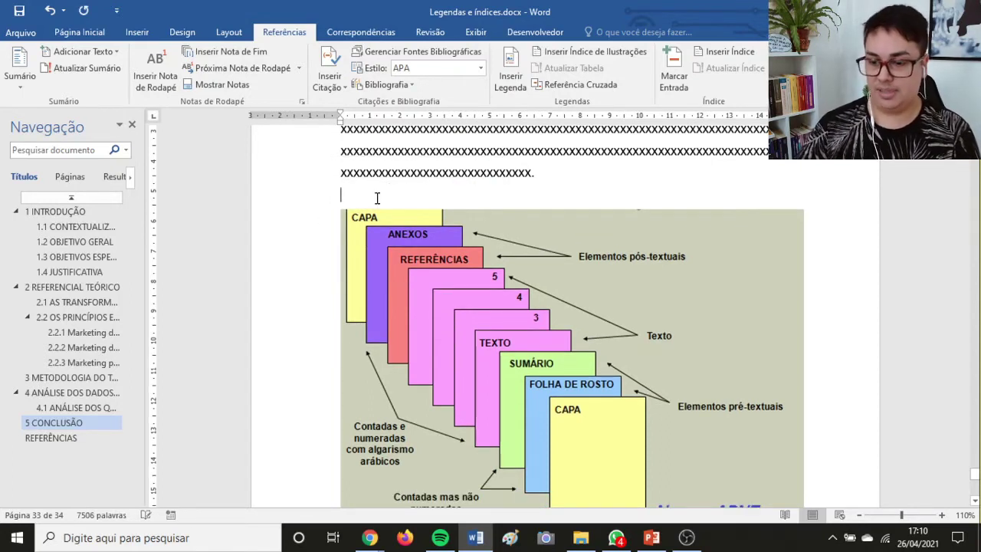
# Add a blank line above the section 5 figure and insert a Figura-label caption reading "Figura 3 - Elementos do trabalho científico" with the copied title.
pyautogui.press('Return')
pyautogui.click(510, 77)
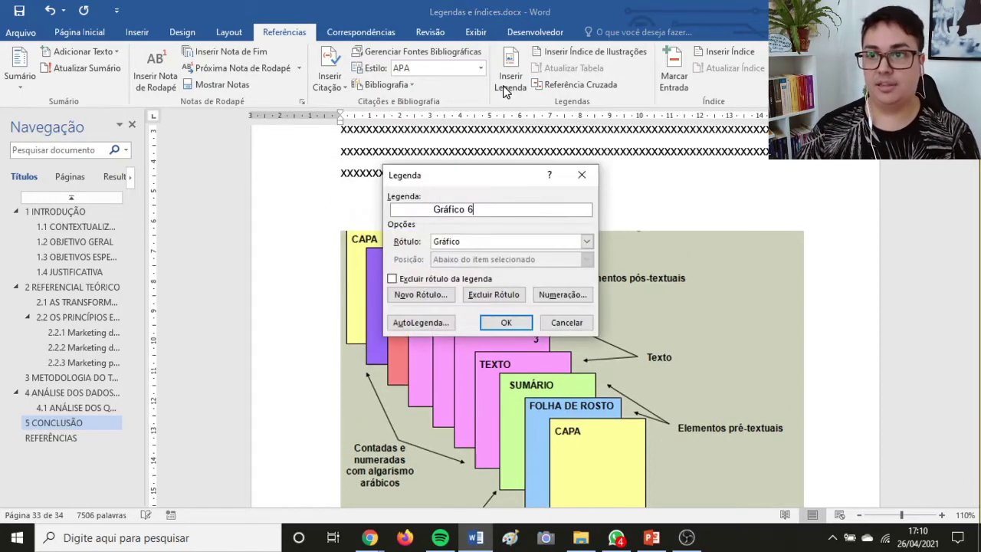
pyautogui.click(483, 242)
pyautogui.click(461, 263)
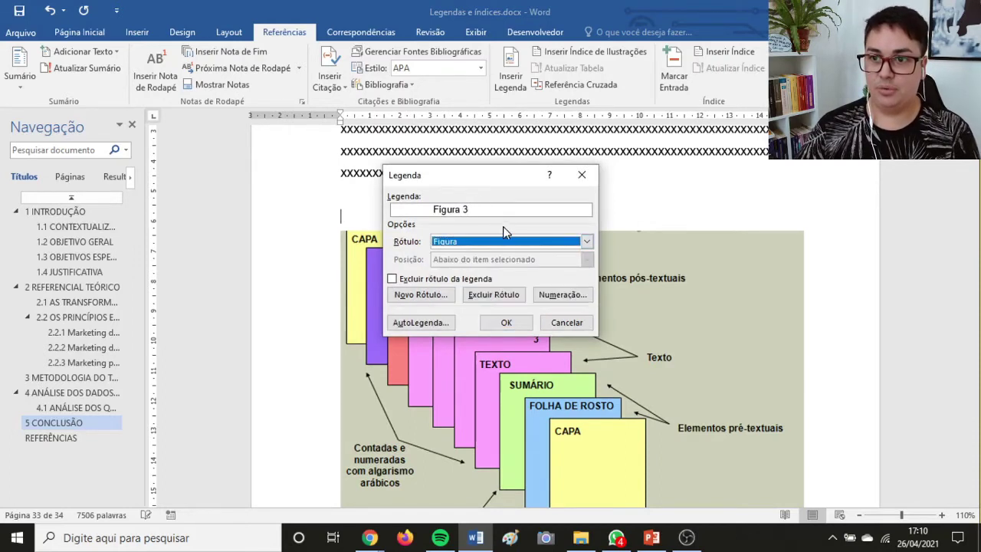
pyautogui.click(515, 211)
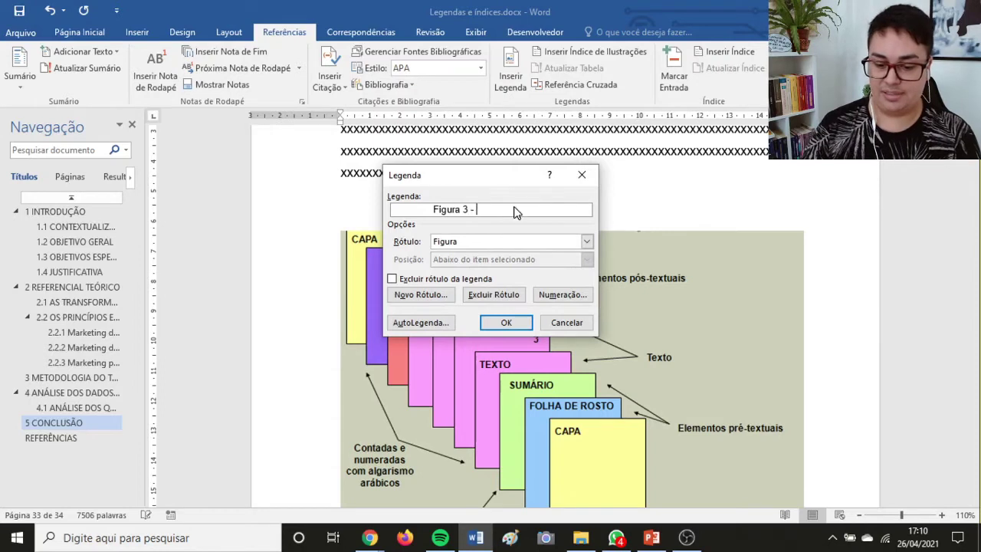
pyautogui.write('-')
pyautogui.hotkey('ctrl', 'v')
pyautogui.click(508, 323)
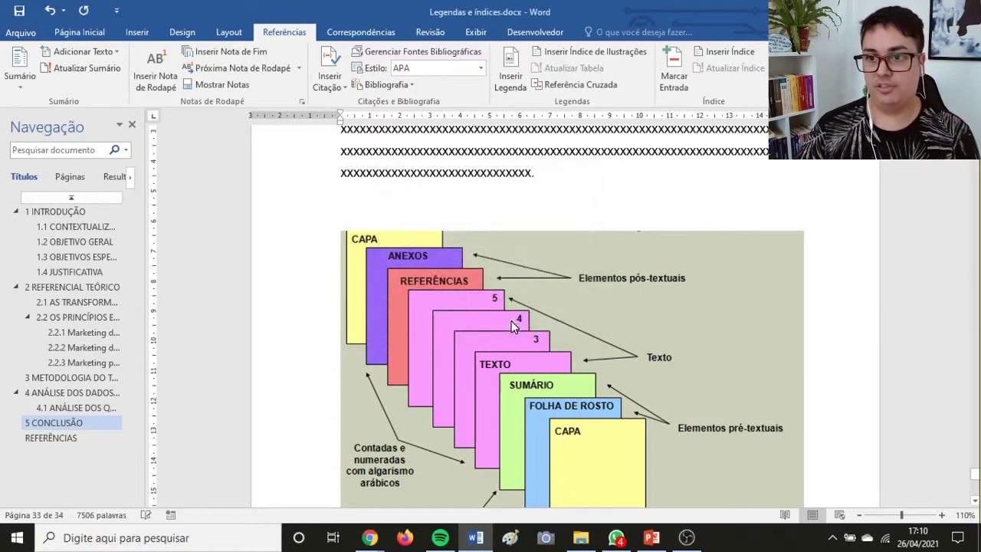
# Make the new "Figura 3" caption in section 5 bold and remove its first-line indent.
pyautogui.click(286, 214)
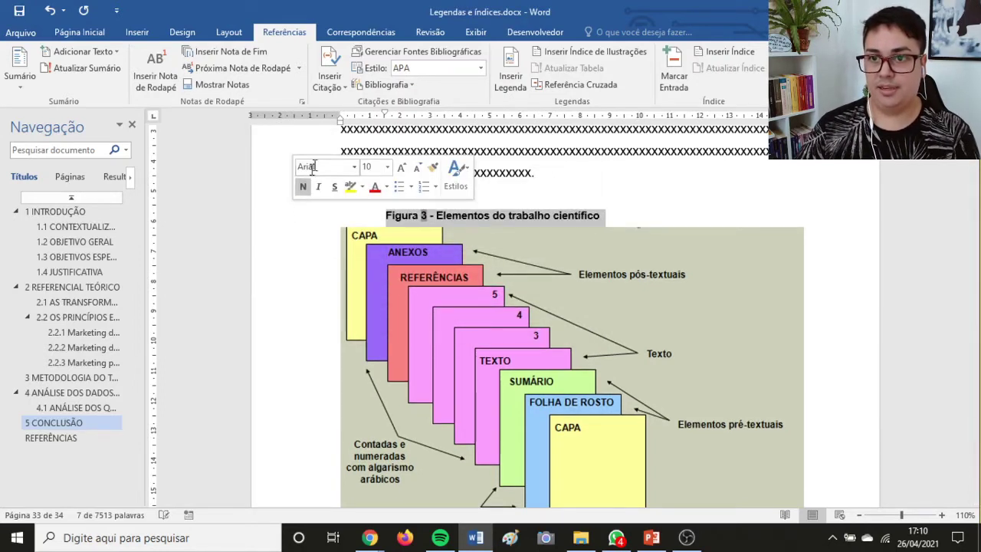
pyautogui.hotkey('ctrl', 'q')
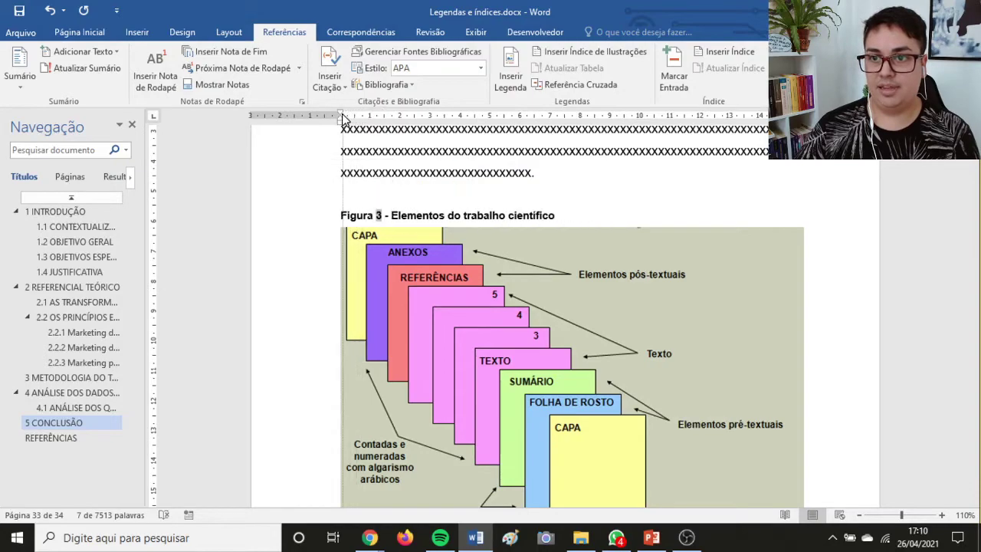
pyautogui.scroll(-15, 381, 306)
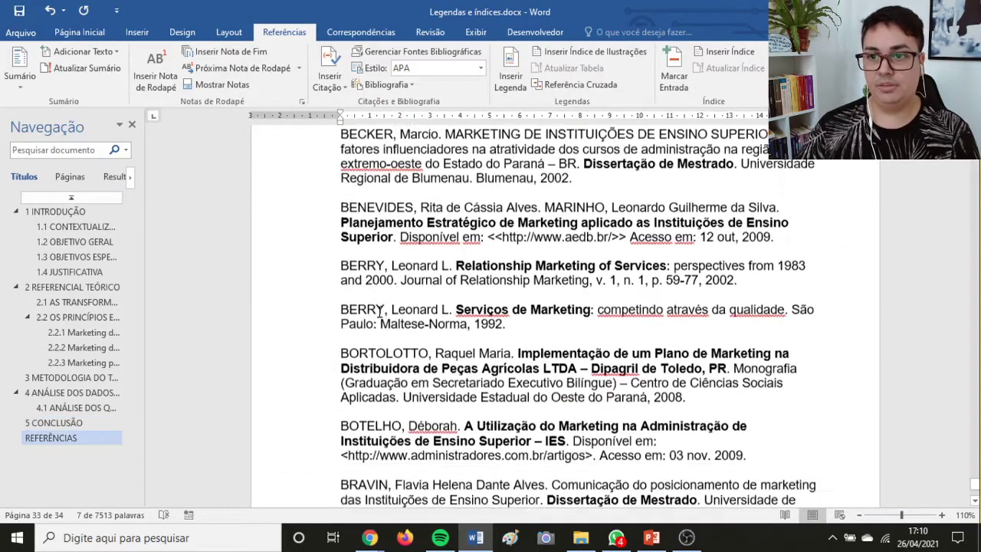
pyautogui.scroll(12, 657, 352)
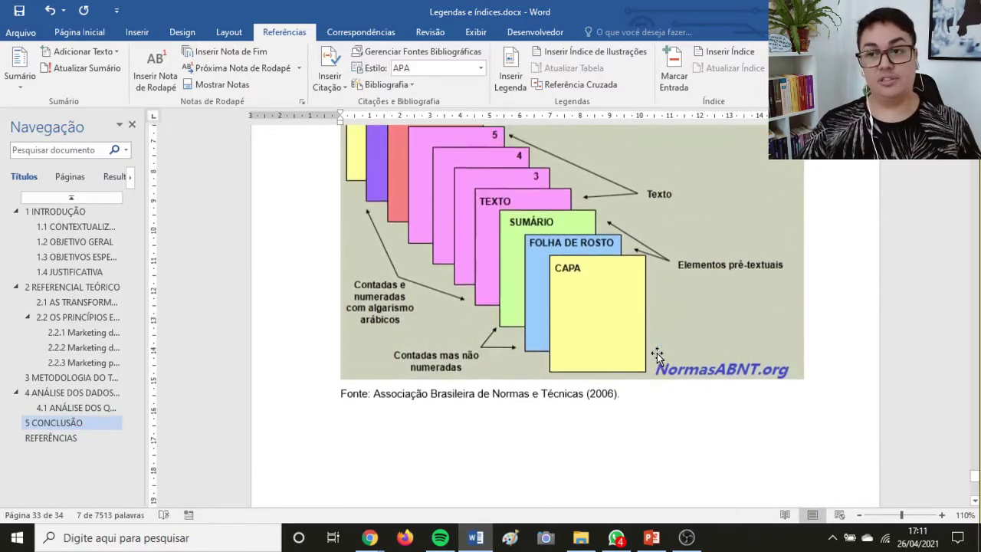
pyautogui.scroll(4, 628, 345)
pyautogui.click(625, 296)
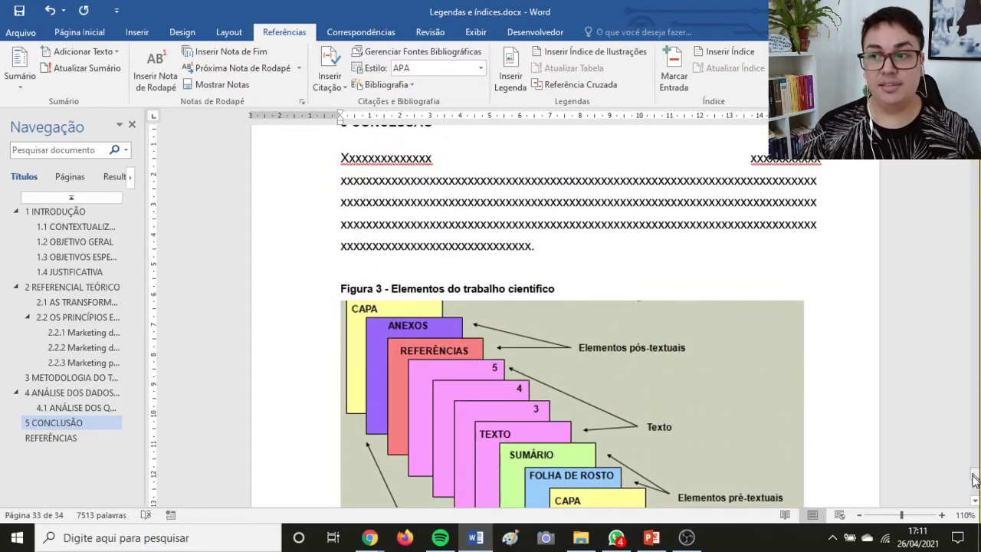
# Insert an automatic table of illustrations for the Gráfico caption label below the "LISTA DE GRÁFICOS" heading.
pyautogui.moveTo(974, 479); pyautogui.dragTo(962, 182)
pyautogui.scroll(10, 433, 318)
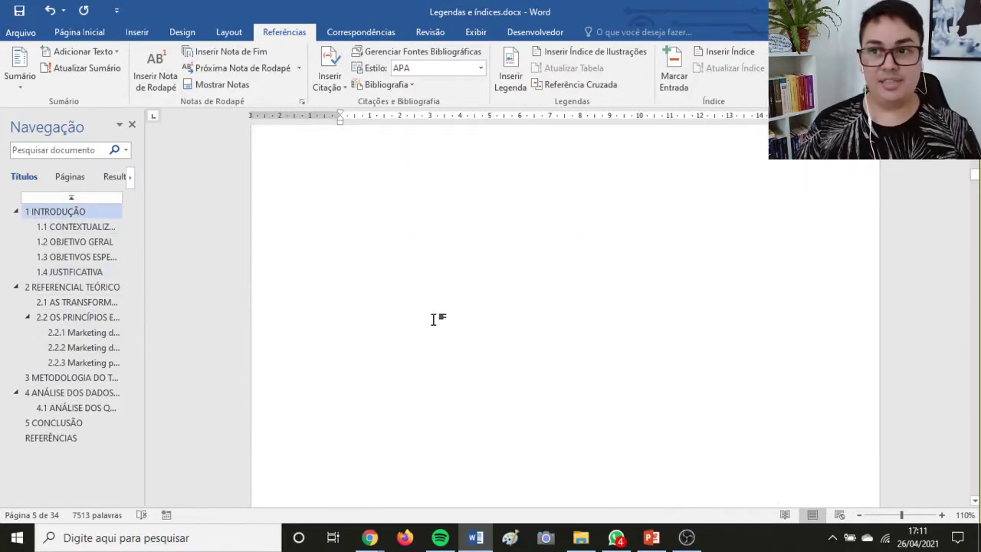
pyautogui.scroll(20, 536, 321)
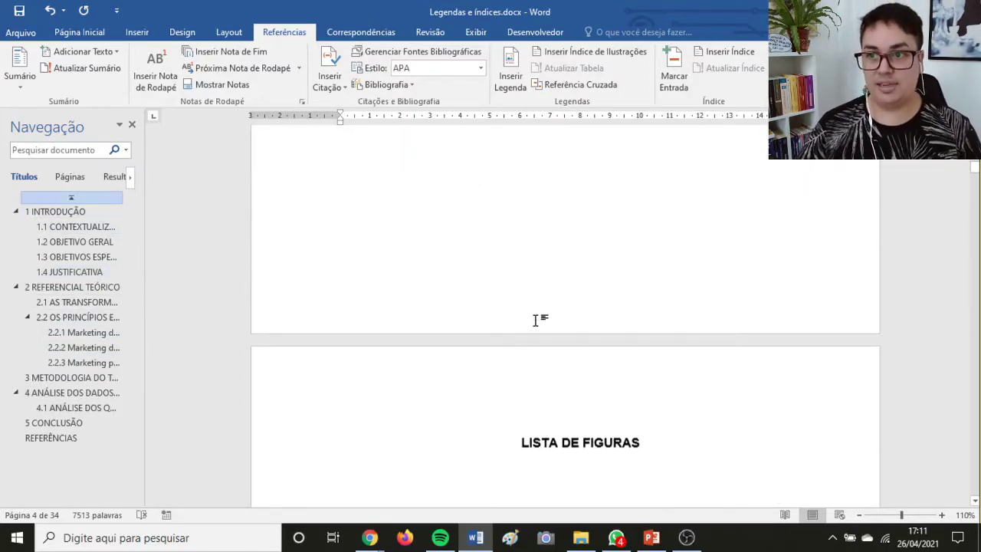
pyautogui.scroll(1, 537, 321)
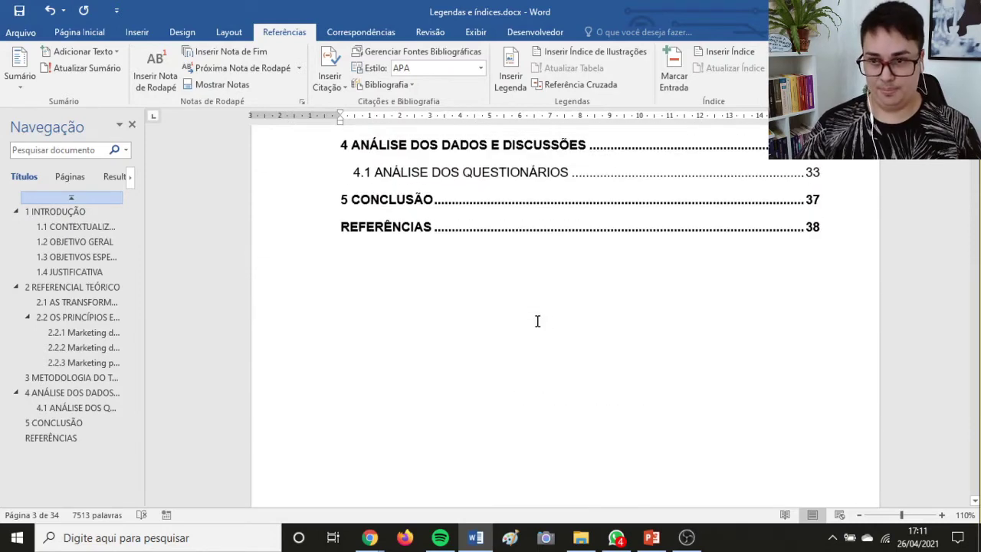
pyautogui.scroll(-5, 538, 321)
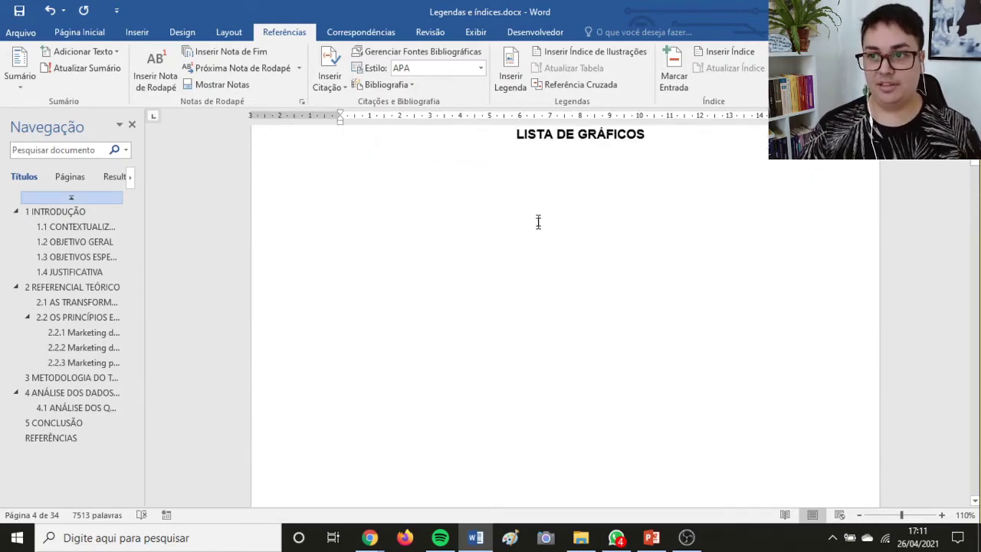
pyautogui.click(530, 178)
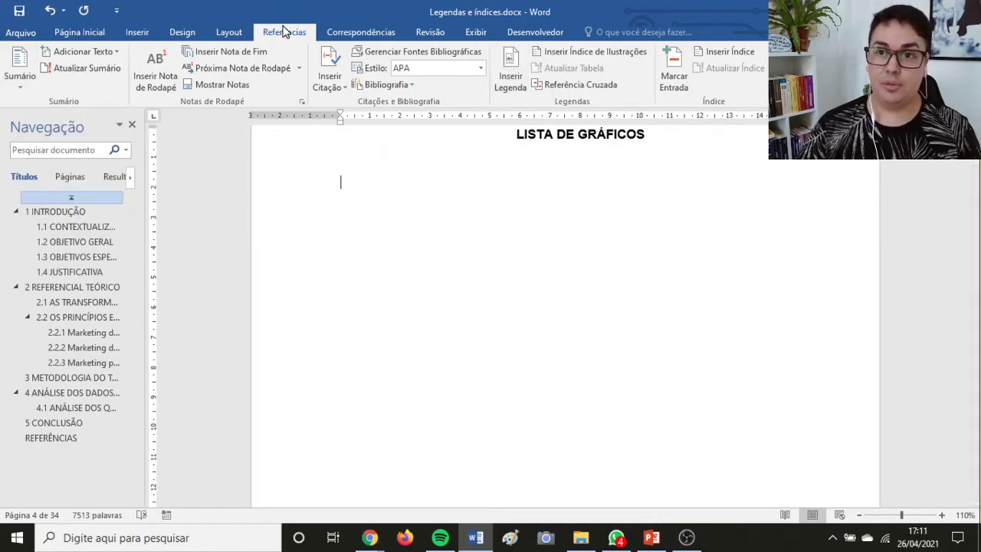
pyautogui.click(595, 52)
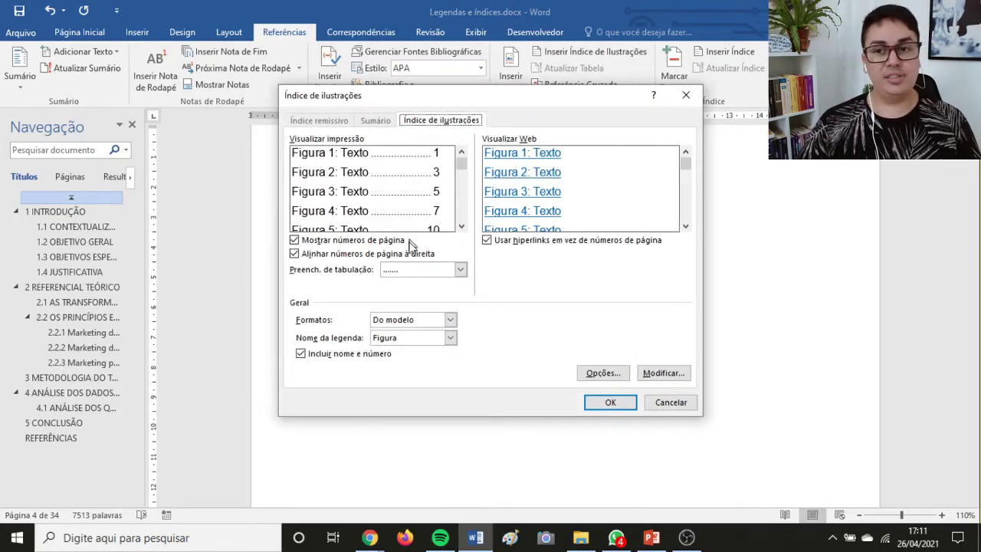
pyautogui.click(381, 342)
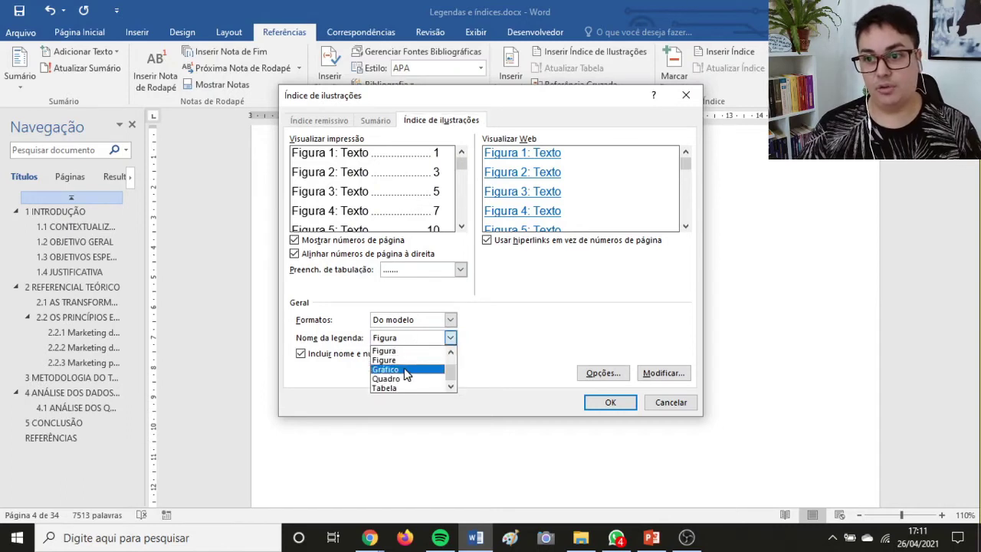
pyautogui.click(405, 367)
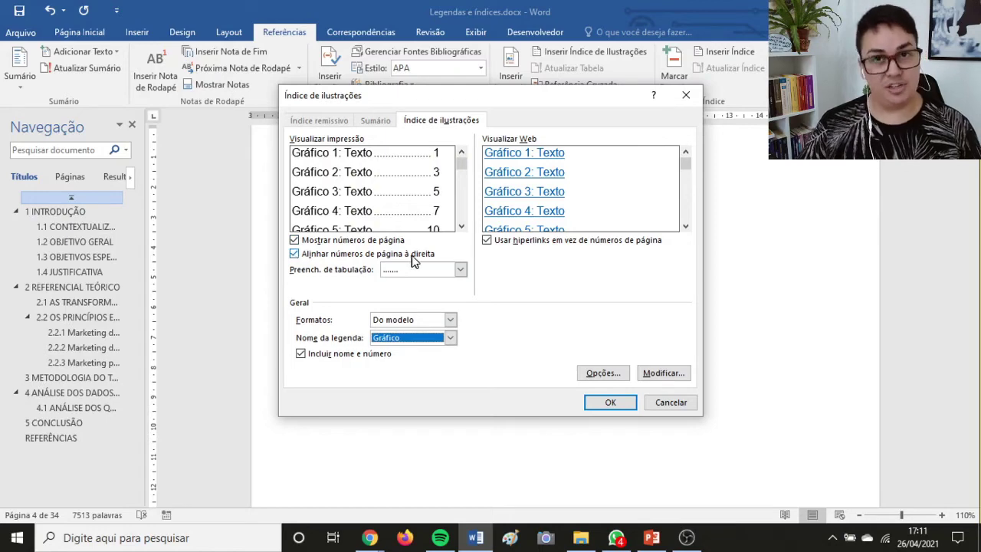
pyautogui.click(607, 405)
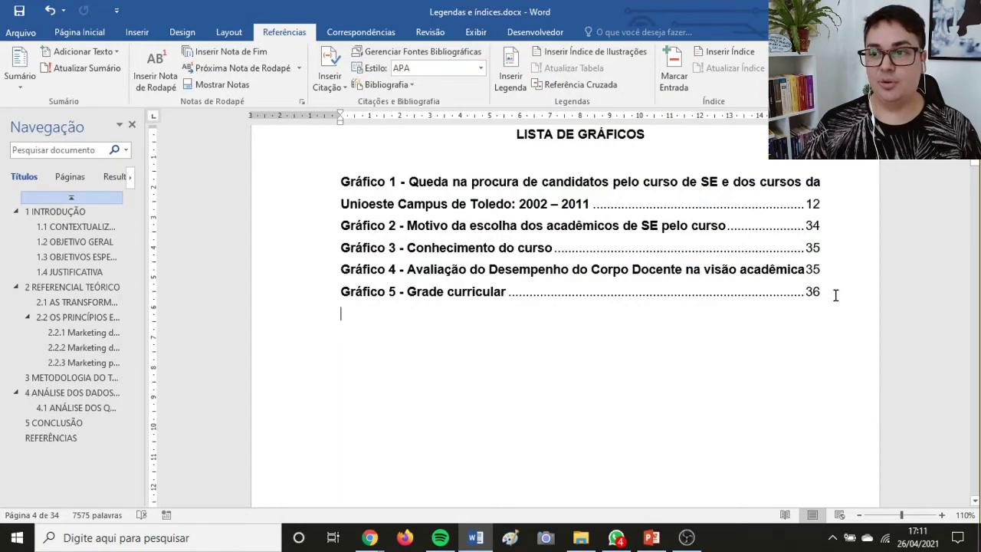
# Remove the bold formatting from all entries in the list of charts.
pyautogui.moveTo(823, 292); pyautogui.dragTo(394, 170)
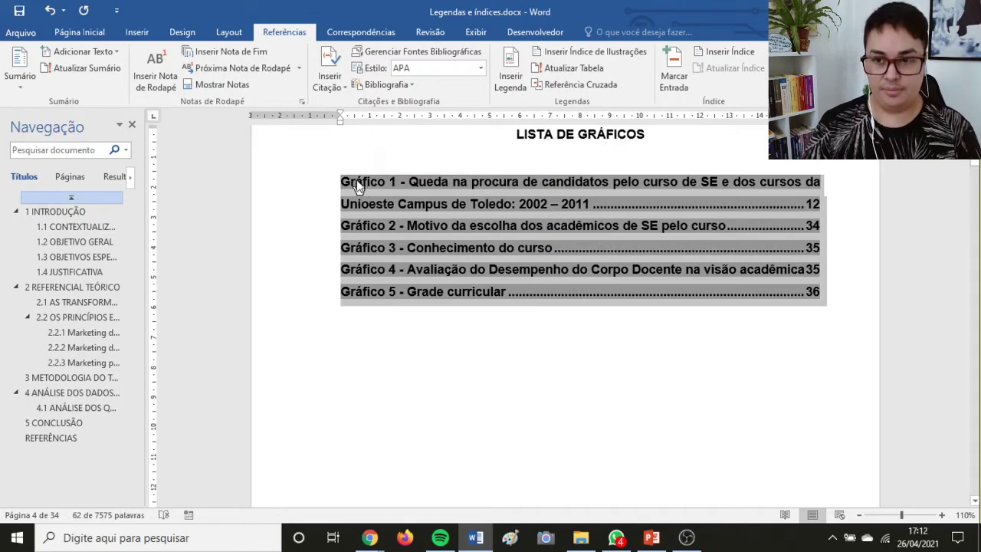
pyautogui.hotkey('ctrl', 'n')
pyautogui.click(530, 322)
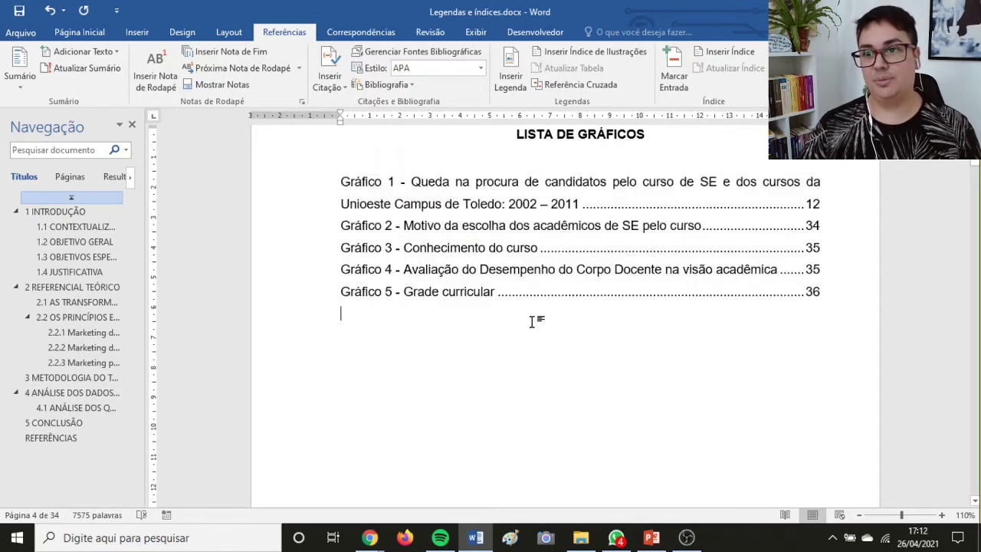
pyautogui.scroll(1, 529, 314)
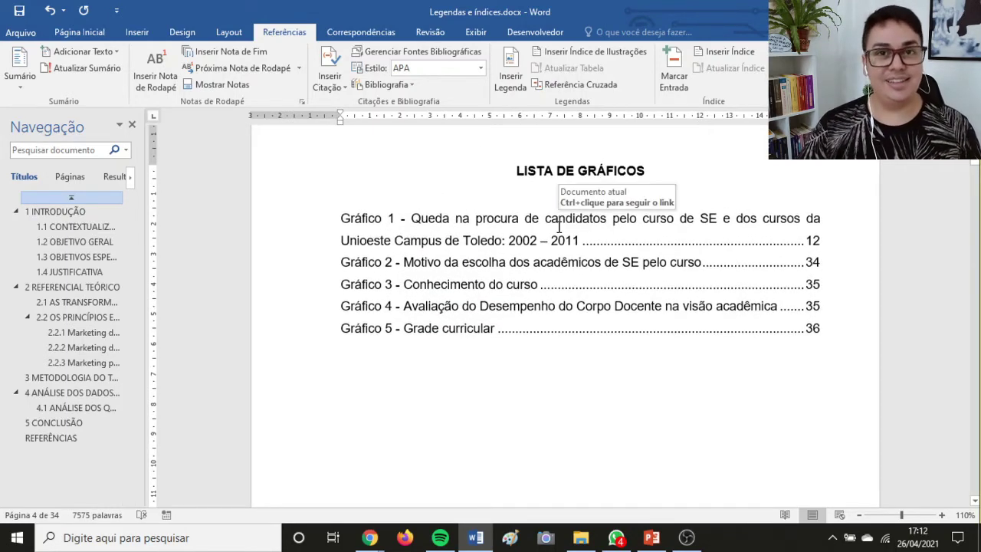
# Insert an automatic table of illustrations for the Figura caption label below the "LISTA DE FIGURAS" heading.
pyautogui.scroll(-10, 430, 278)
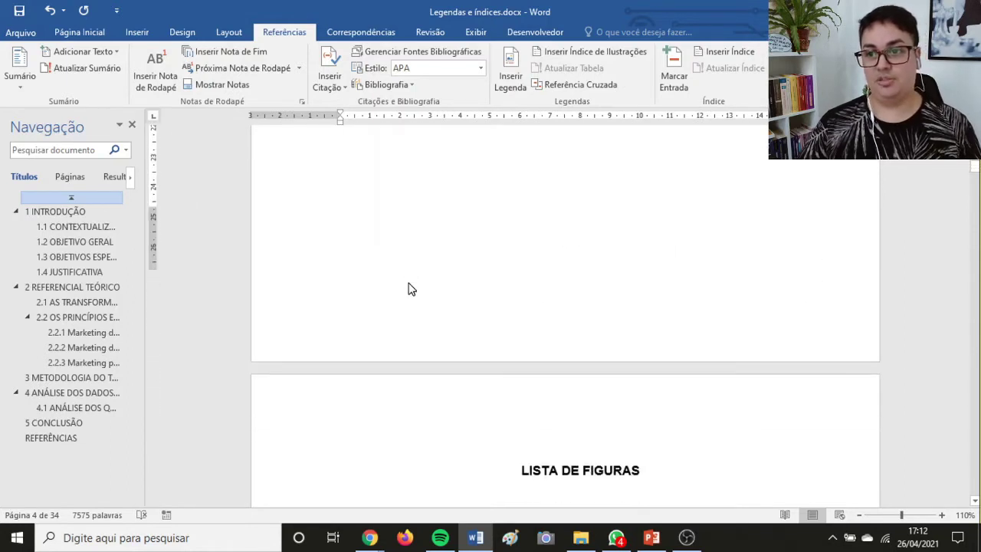
pyautogui.click(573, 260)
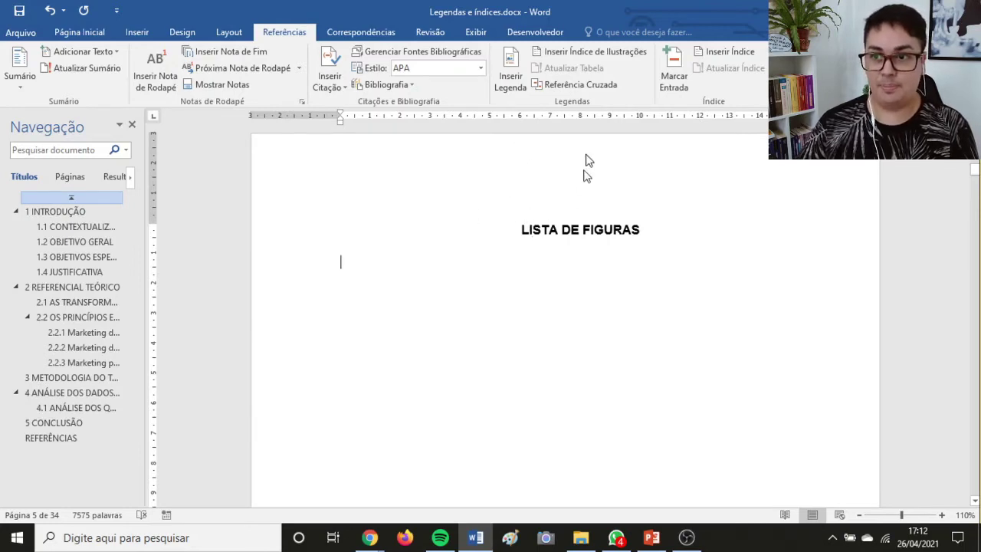
pyautogui.click(568, 51)
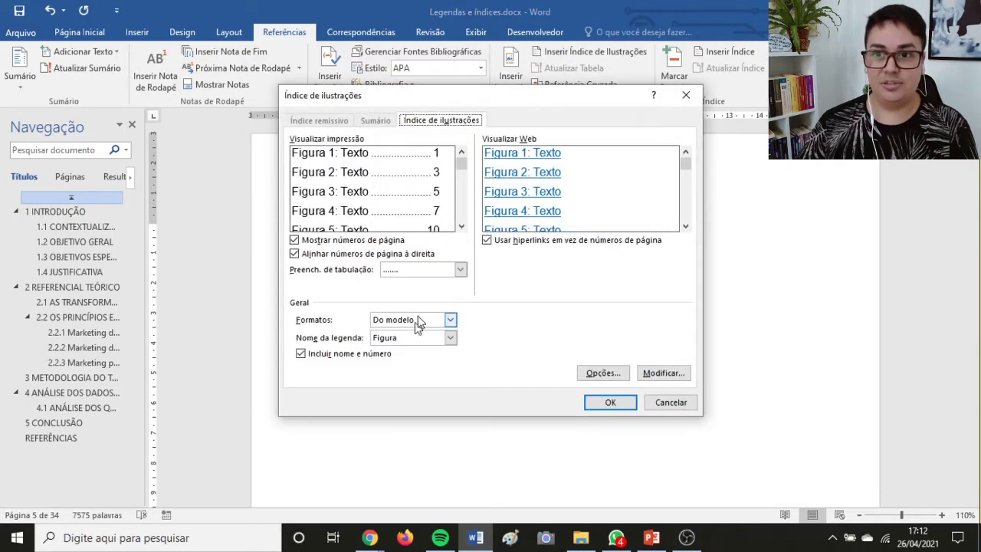
pyautogui.click(405, 337)
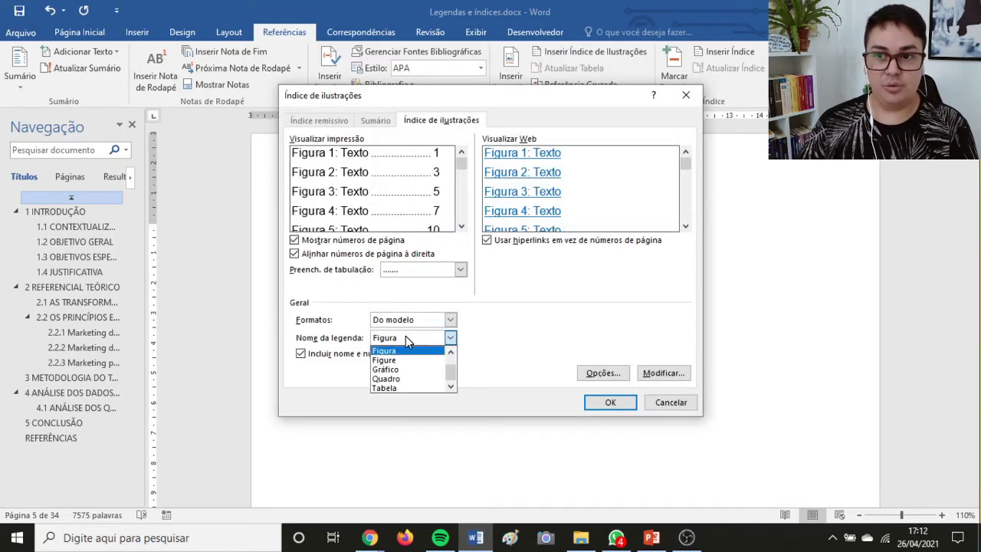
pyautogui.click(443, 349)
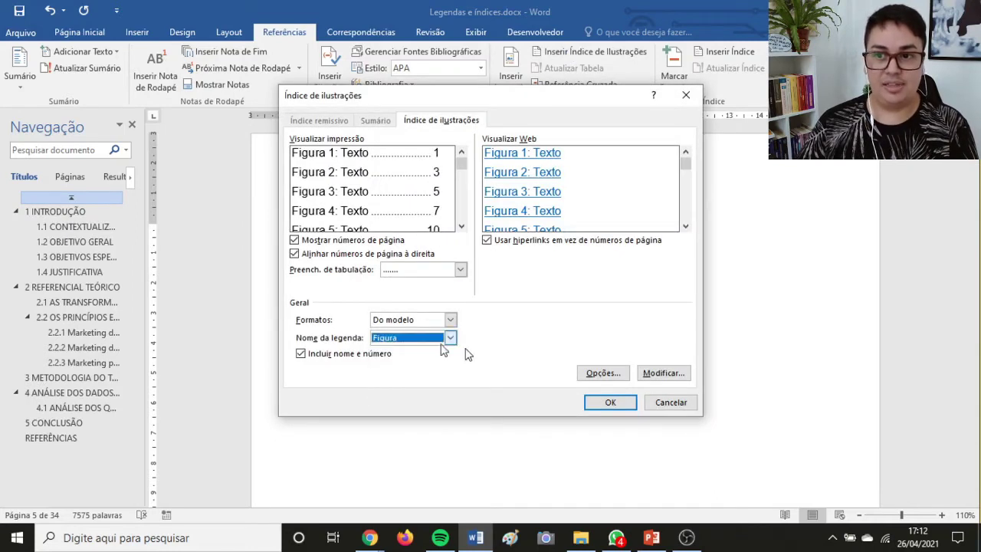
pyautogui.click(602, 407)
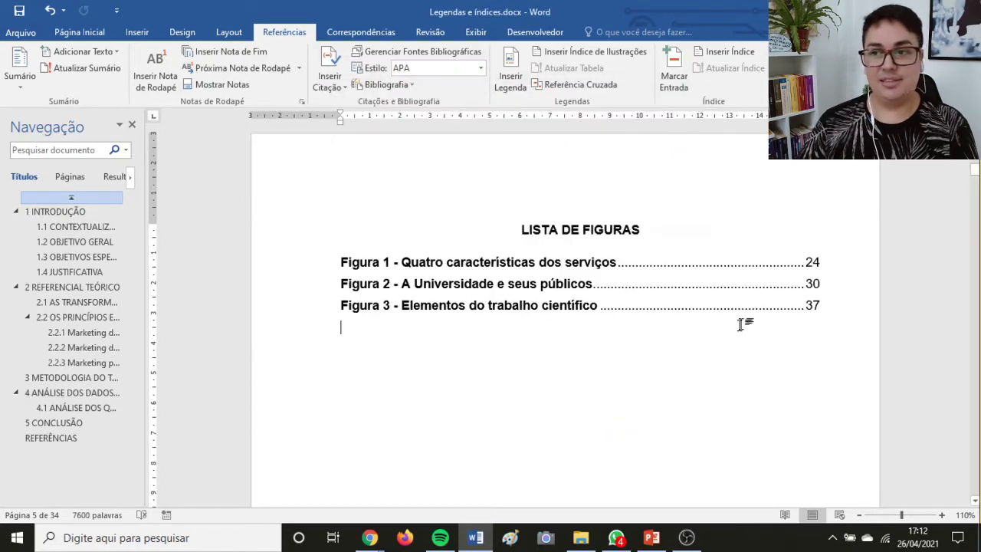
# Remove the bold formatting from all entries in the list of figures.
pyautogui.moveTo(828, 305); pyautogui.dragTo(382, 259)
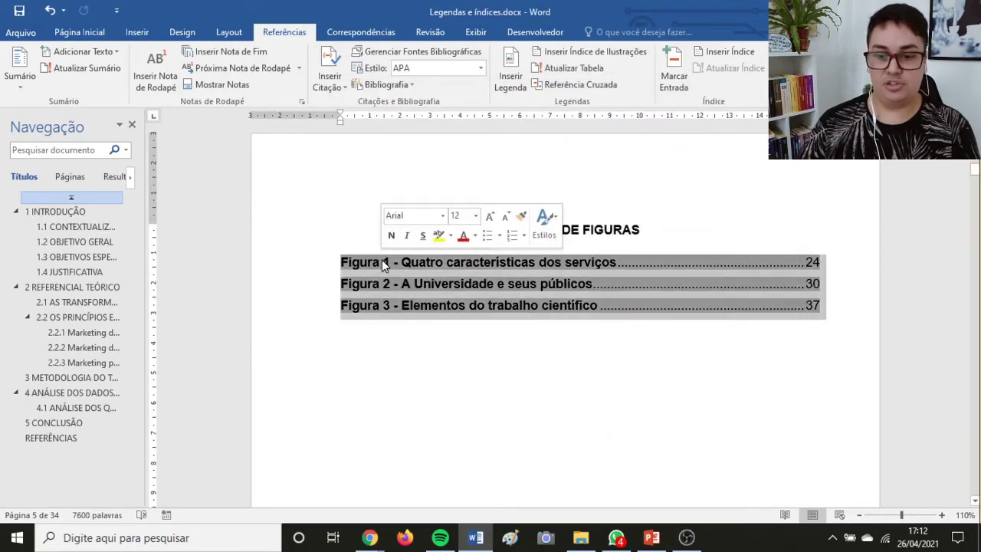
pyautogui.hotkey('ctrl', 'n')
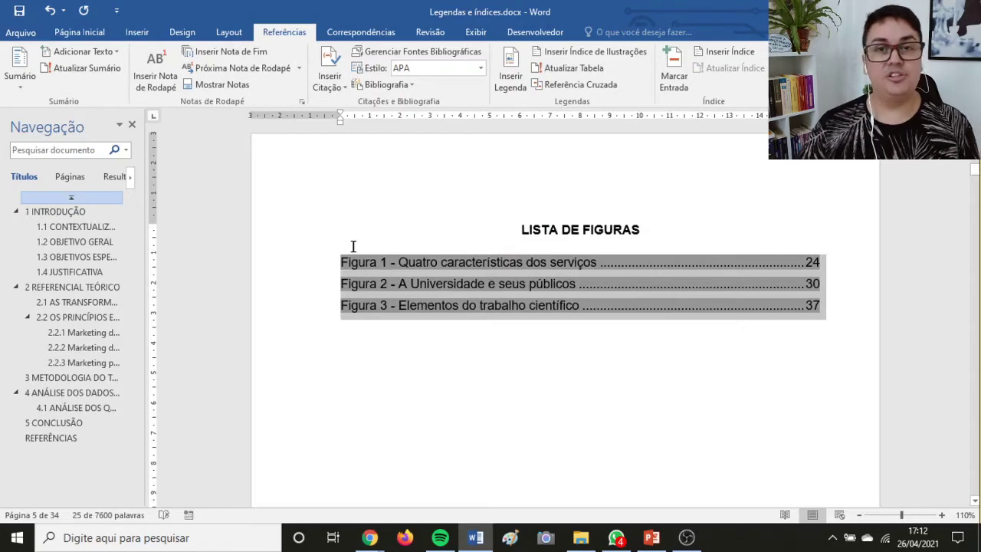
pyautogui.click(428, 377)
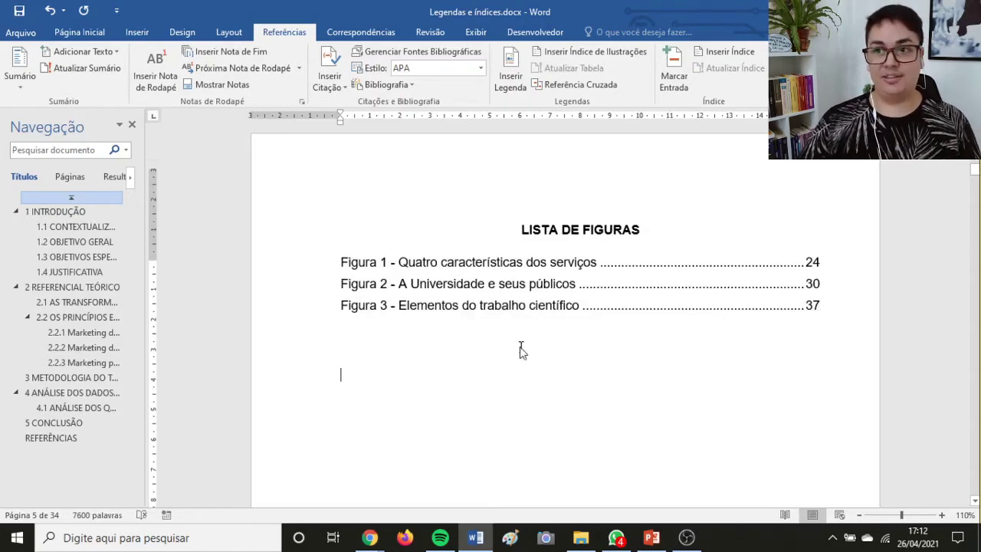
# Review the table of contents, the list of charts and the list of figures, and display the available paragraph styles.
pyautogui.scroll(-15, 521, 345)
pyautogui.scroll(-3, 563, 331)
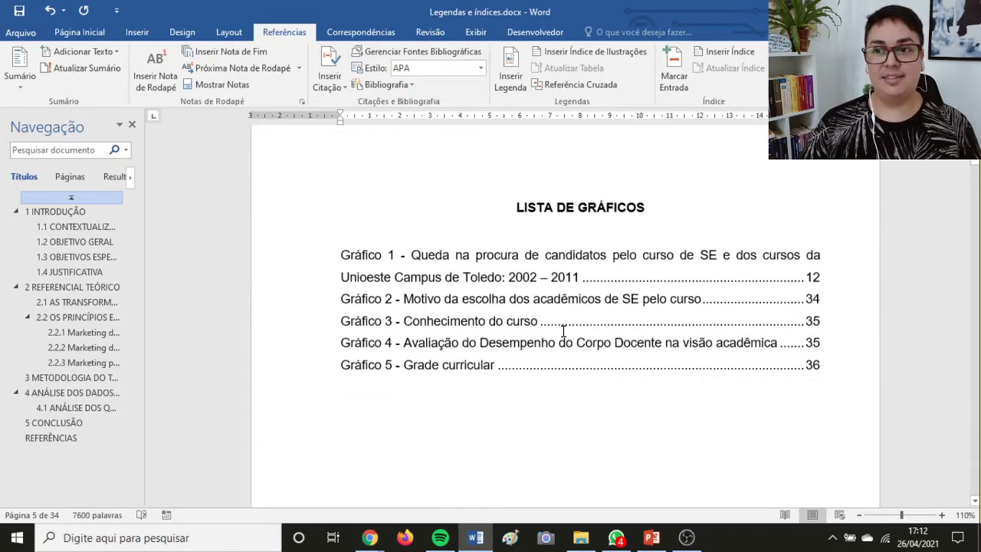
pyautogui.scroll(-3, 562, 333)
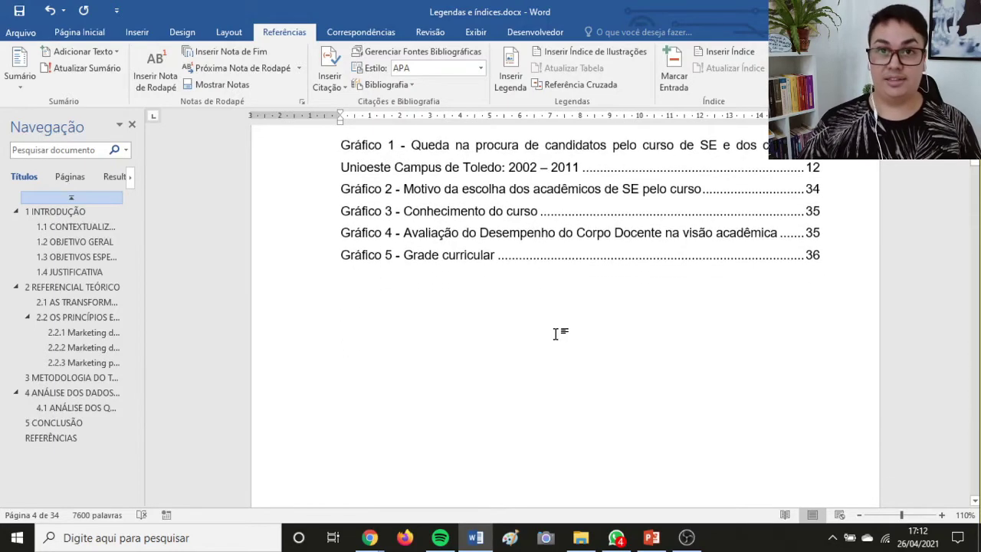
pyautogui.scroll(-10, 492, 333)
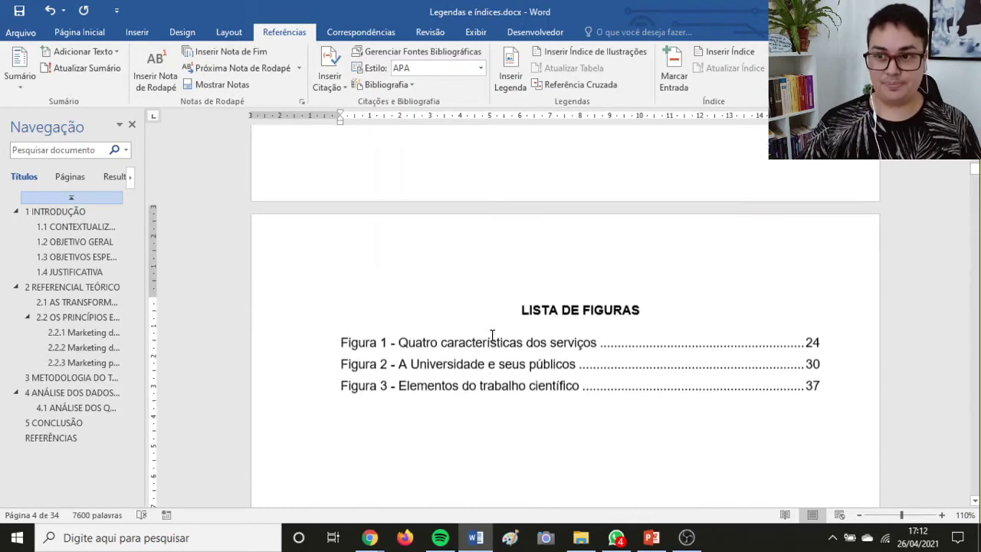
pyautogui.scroll(20, 679, 335)
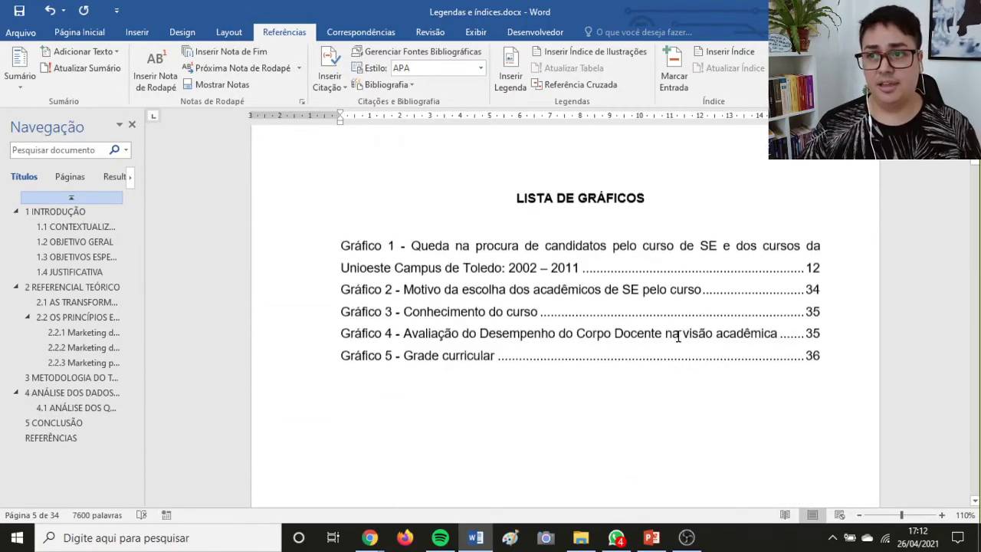
pyautogui.scroll(-5, 678, 335)
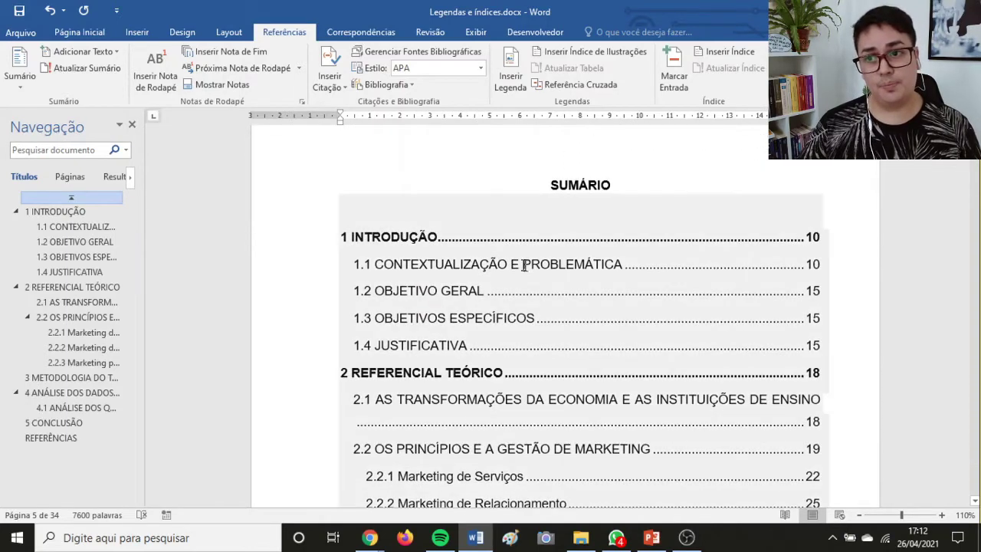
pyautogui.scroll(-20, 657, 299)
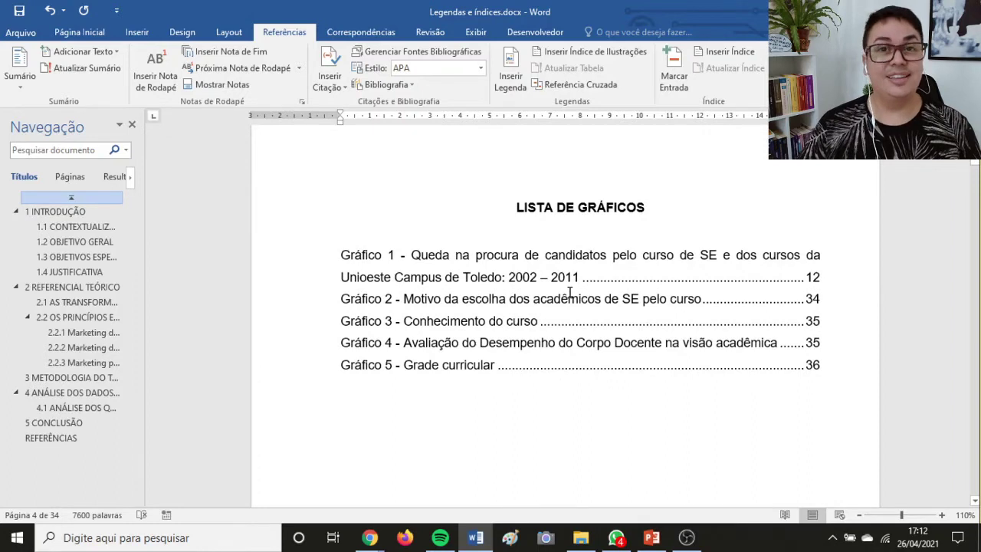
pyautogui.scroll(-5, 569, 295)
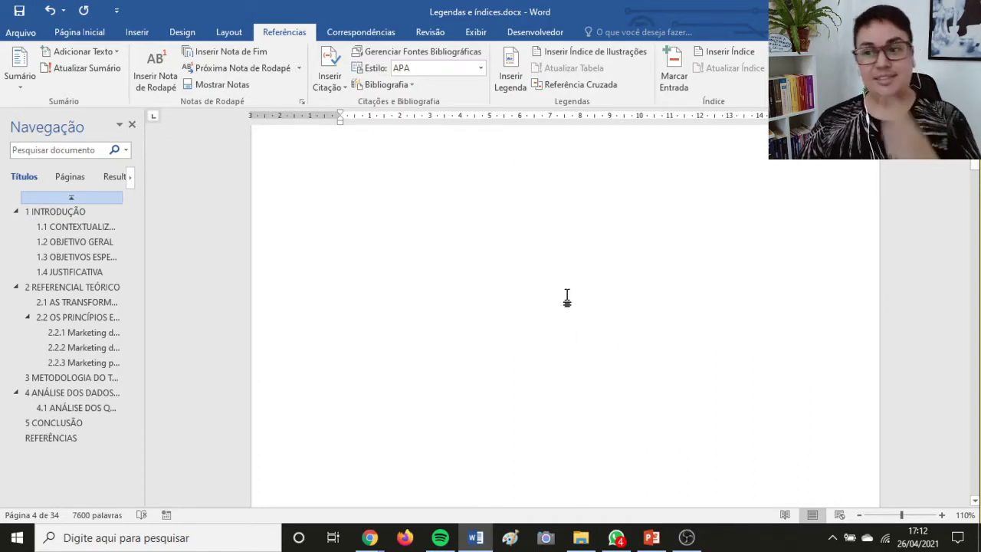
pyautogui.scroll(-10, 568, 299)
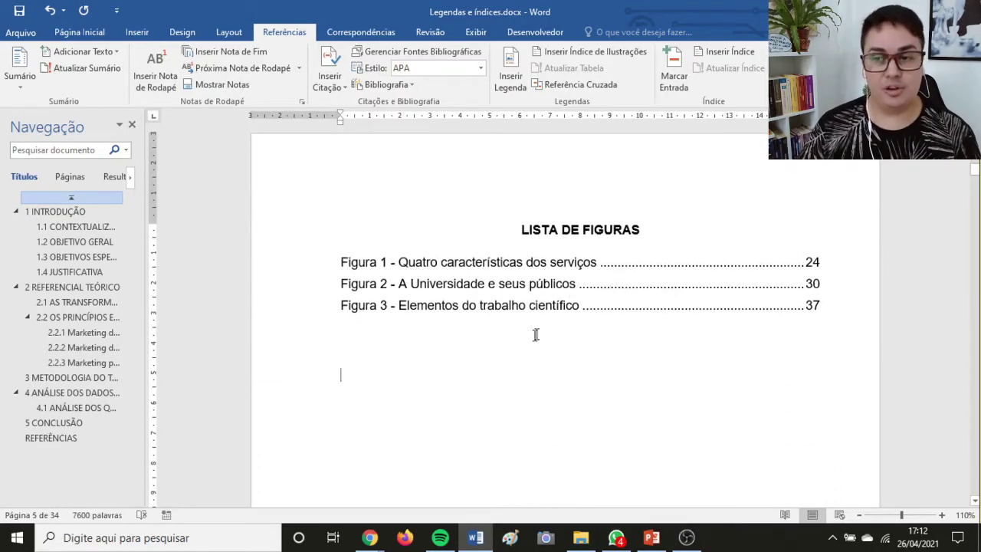
pyautogui.scroll(-1, 536, 335)
pyautogui.click(83, 32)
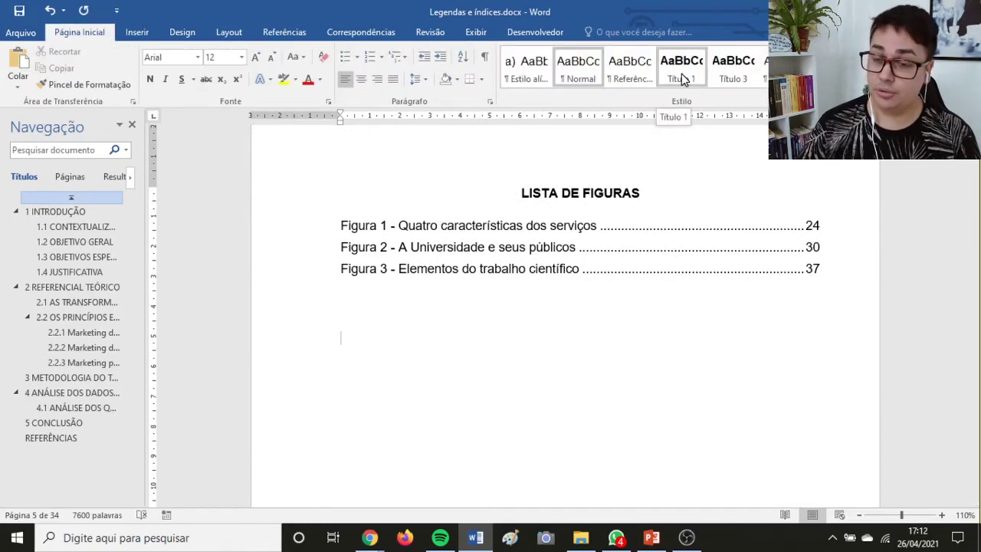
# Examine the pages from the list of figures through the start of the introduction, and return to the cover page.
pyautogui.click(276, 34)
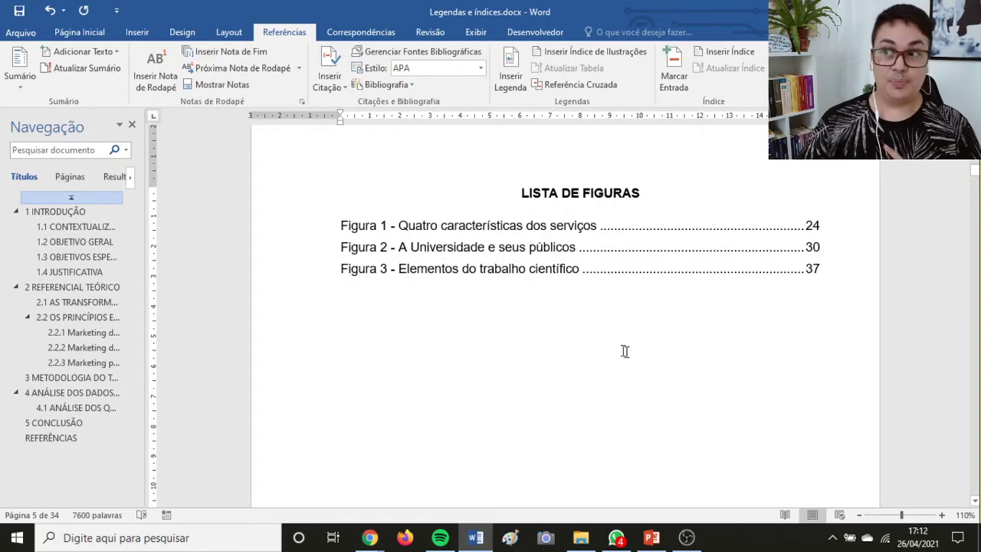
pyautogui.scroll(8, 623, 350)
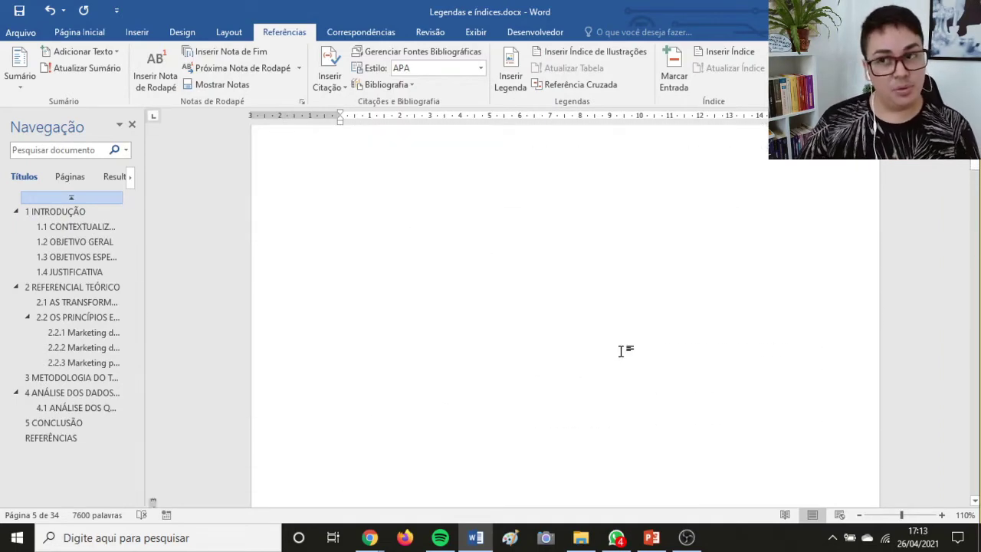
pyautogui.scroll(-5, 623, 348)
pyautogui.scroll(-15, 623, 377)
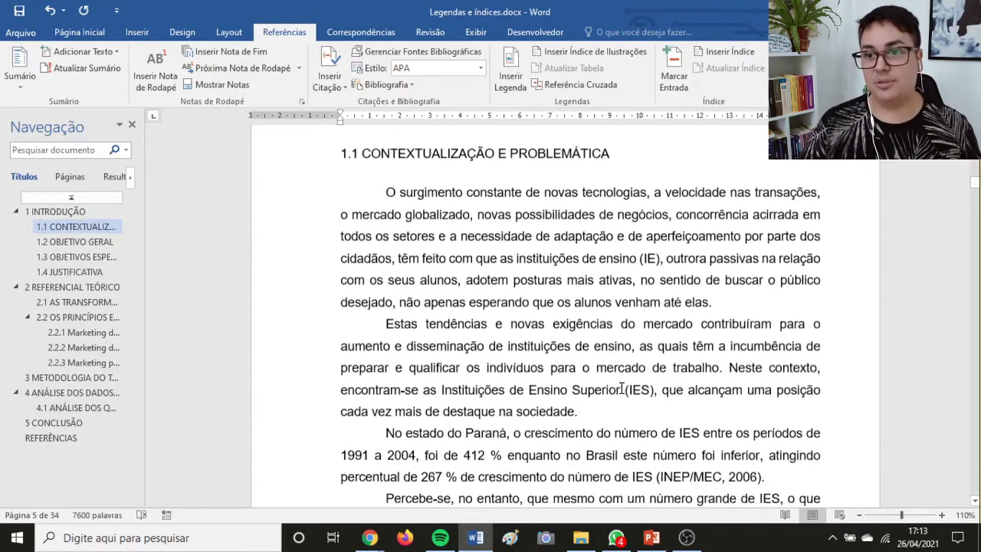
pyautogui.scroll(-4, 505, 342)
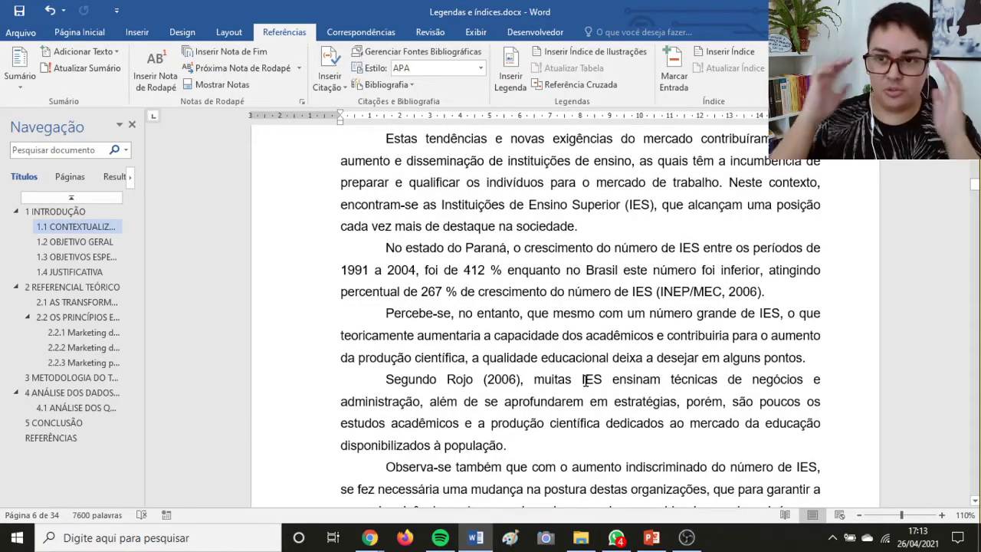
pyautogui.scroll(15, 524, 424)
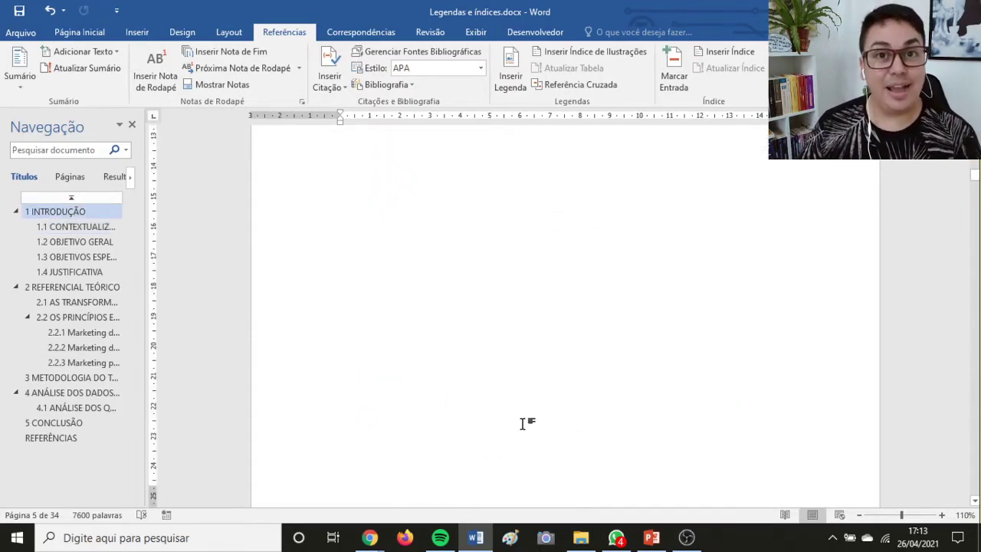
pyautogui.scroll(10, 524, 424)
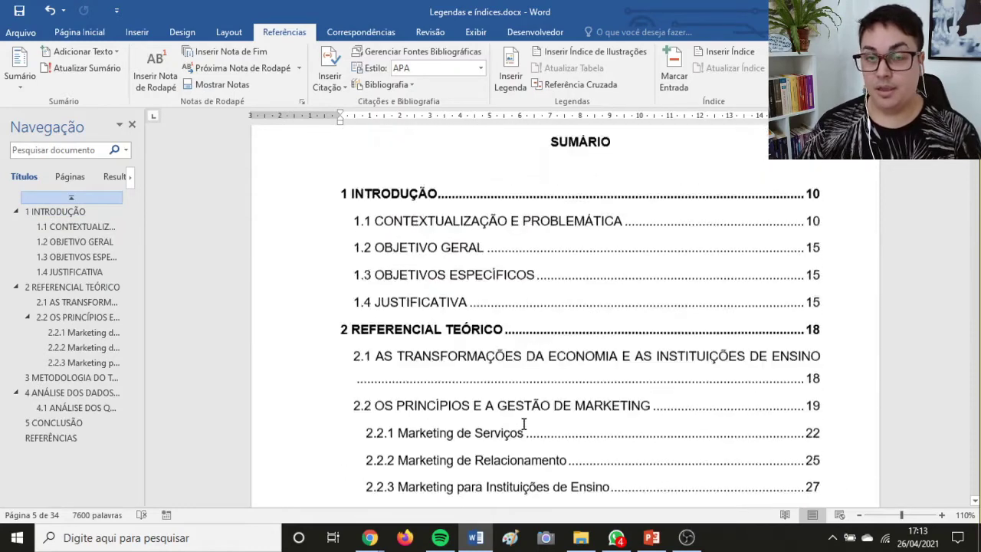
pyautogui.scroll(12, 525, 424)
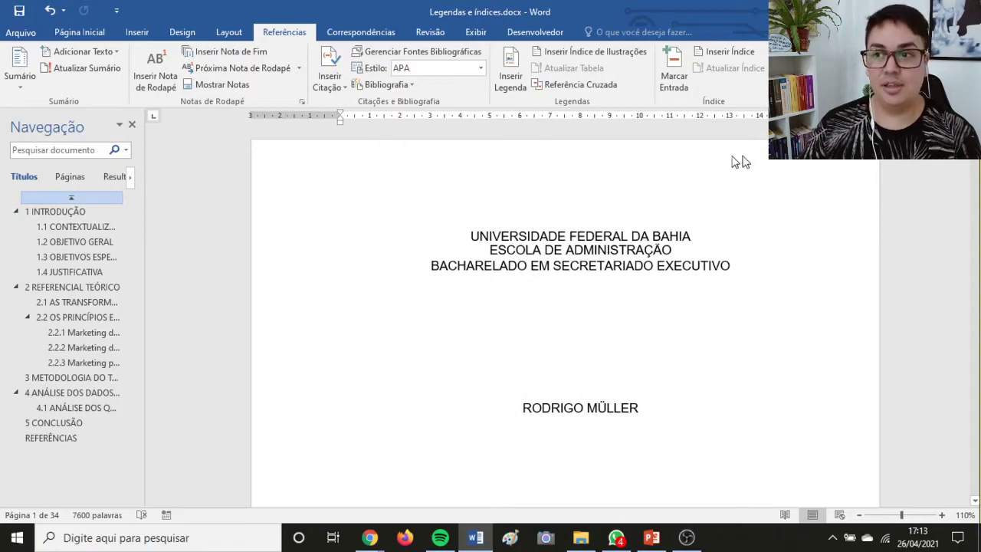
# Insert a page number at the top of the page in the cover's header, using the Número sem Formatação 3 design.
pyautogui.doubleClick(667, 157)
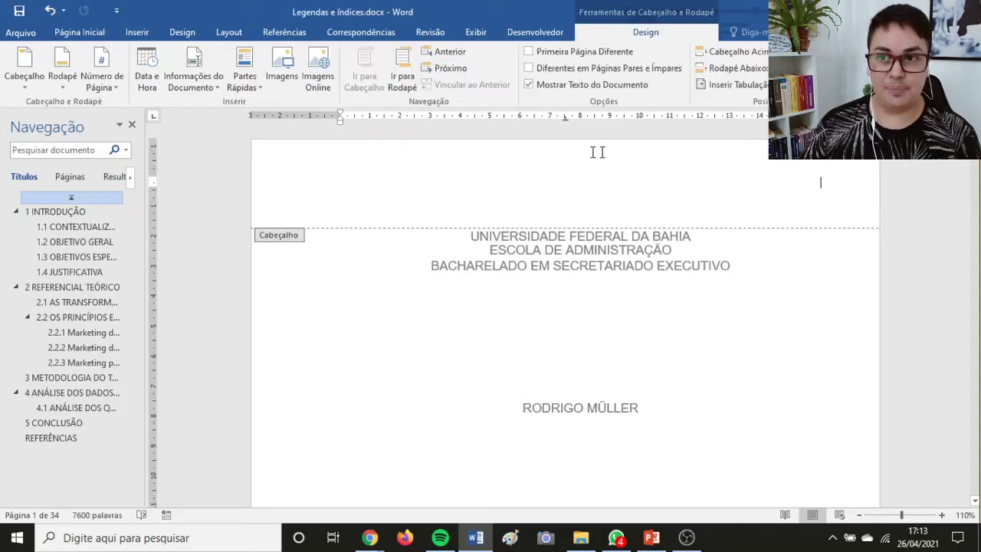
pyautogui.click(136, 32)
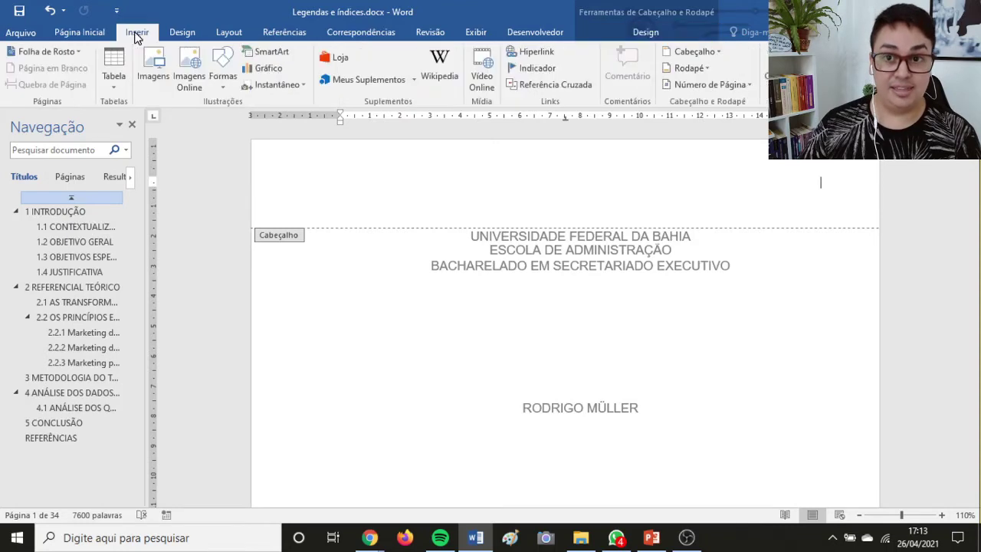
pyautogui.click(711, 83)
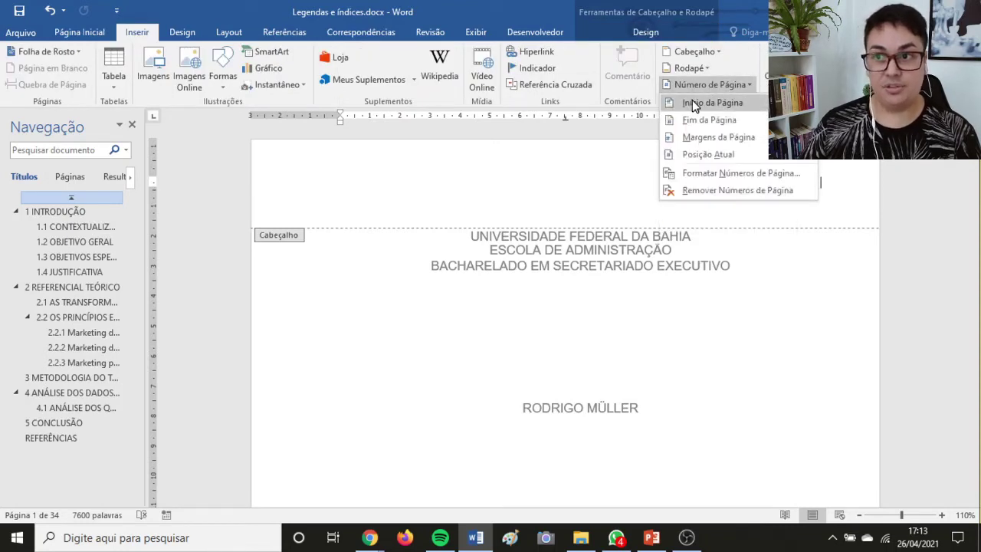
pyautogui.moveTo(694, 105)
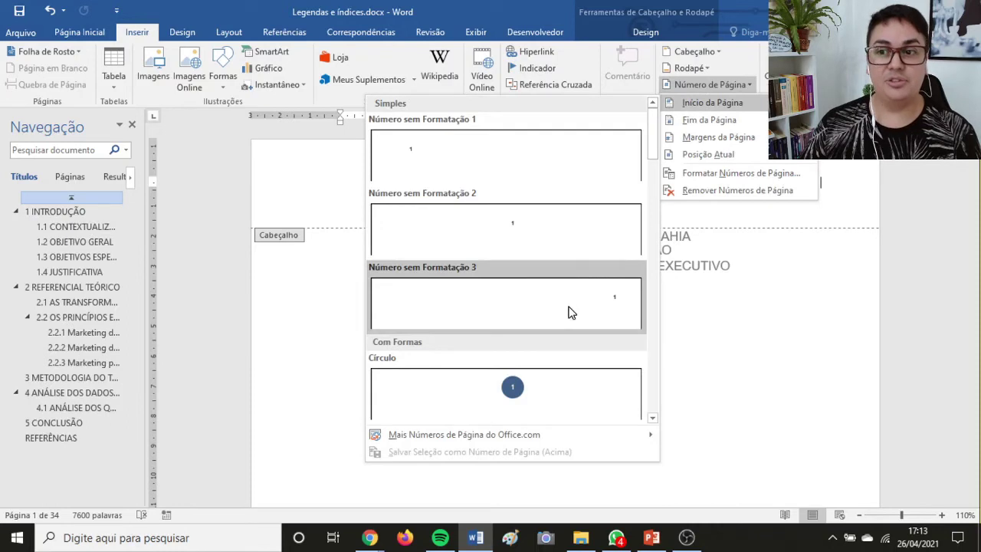
pyautogui.click(571, 311)
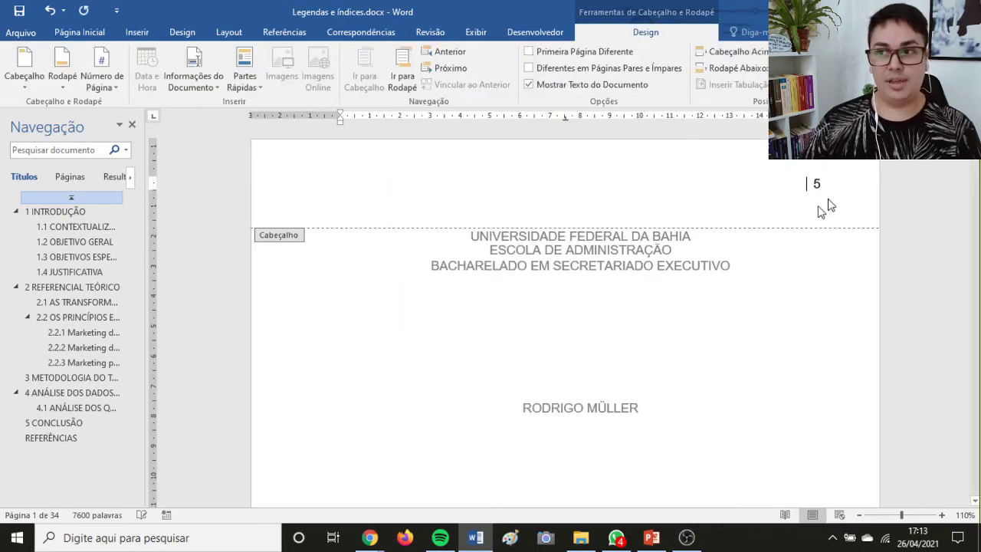
# Set the header page number's font size to 10 and return to the document body.
pyautogui.moveTo(805, 184); pyautogui.dragTo(846, 184)
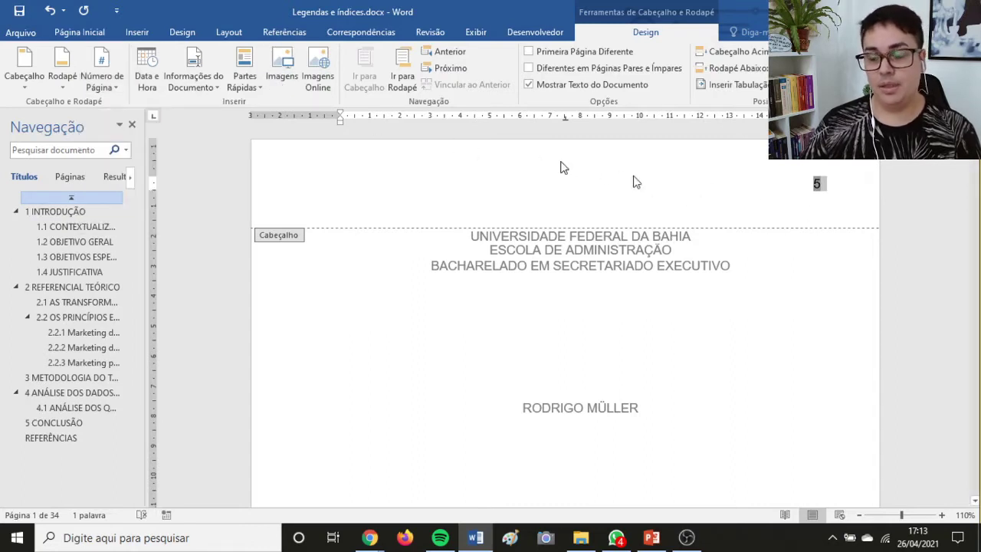
pyautogui.click(92, 36)
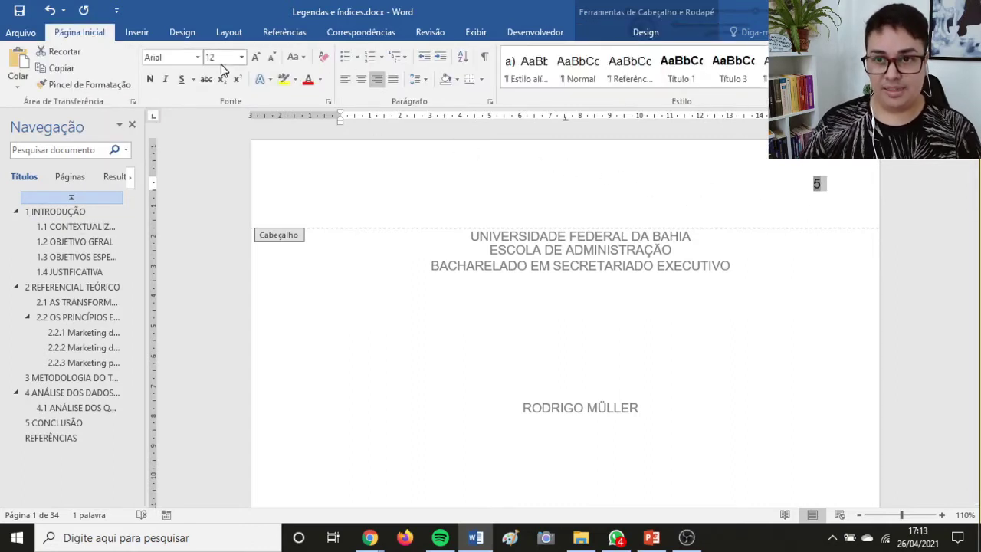
pyautogui.click(271, 57)
pyautogui.click(270, 57)
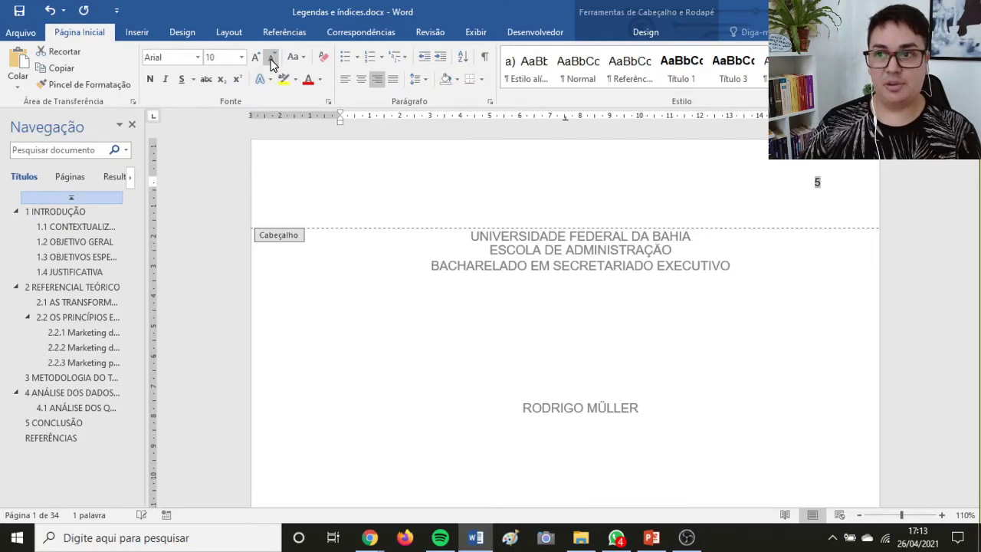
pyautogui.doubleClick(580, 244)
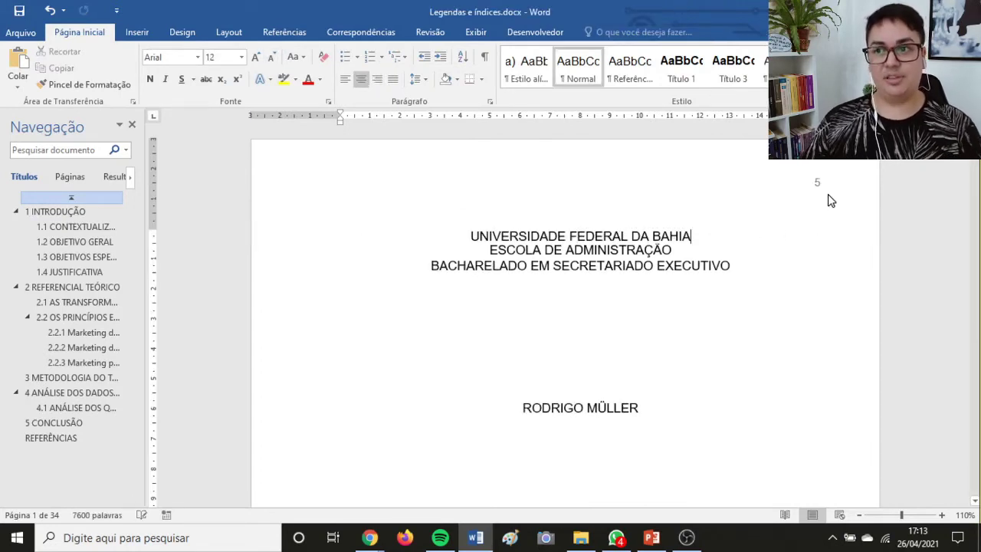
# Format the page numbers to continue from the previous section and return to the cover's body text.
pyautogui.doubleClick(818, 184)
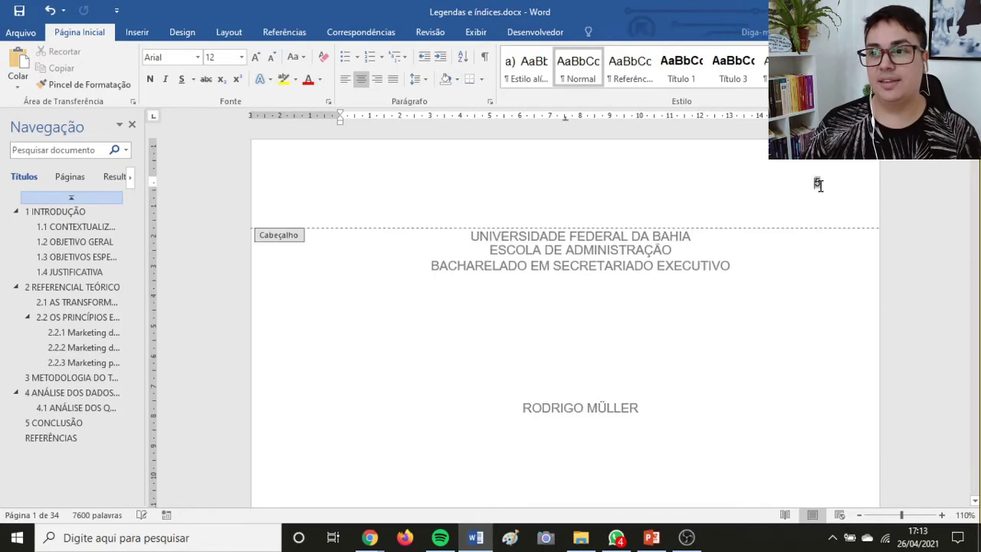
pyautogui.click(135, 32)
pyautogui.click(708, 85)
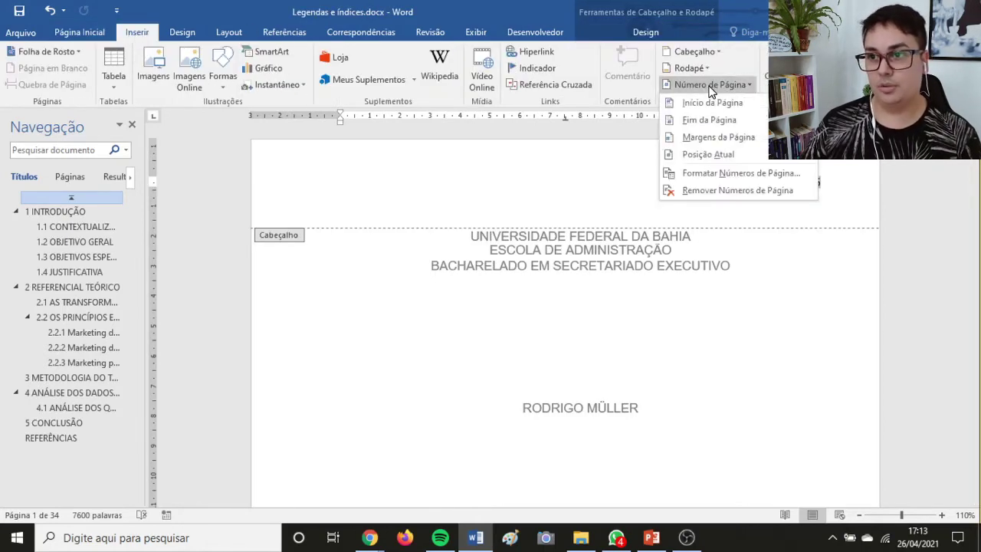
pyautogui.click(709, 173)
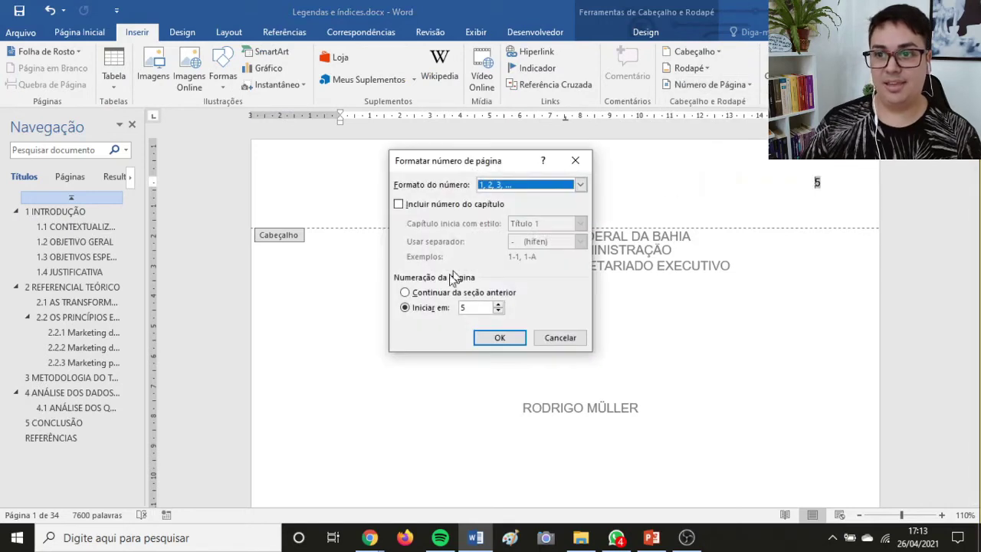
pyautogui.click(405, 293)
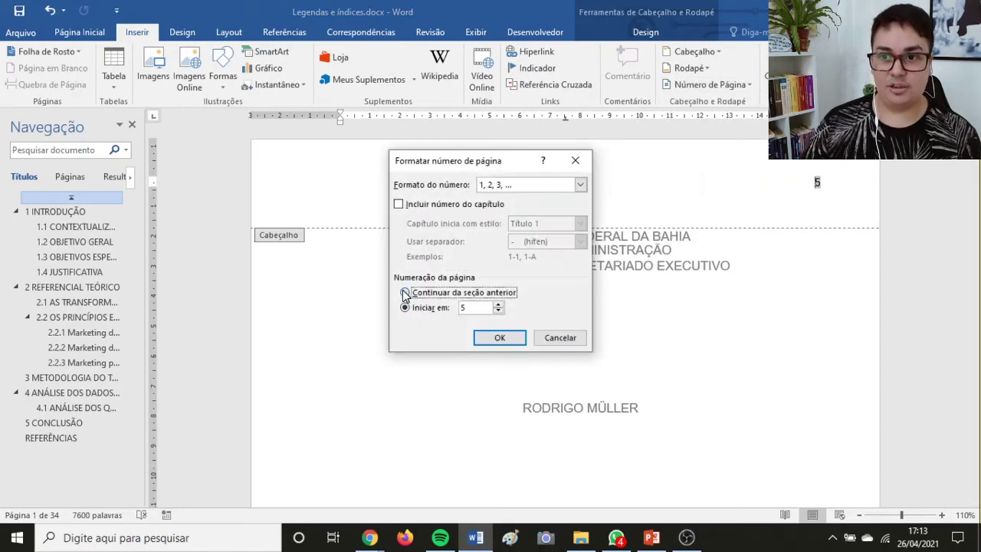
pyautogui.click(501, 337)
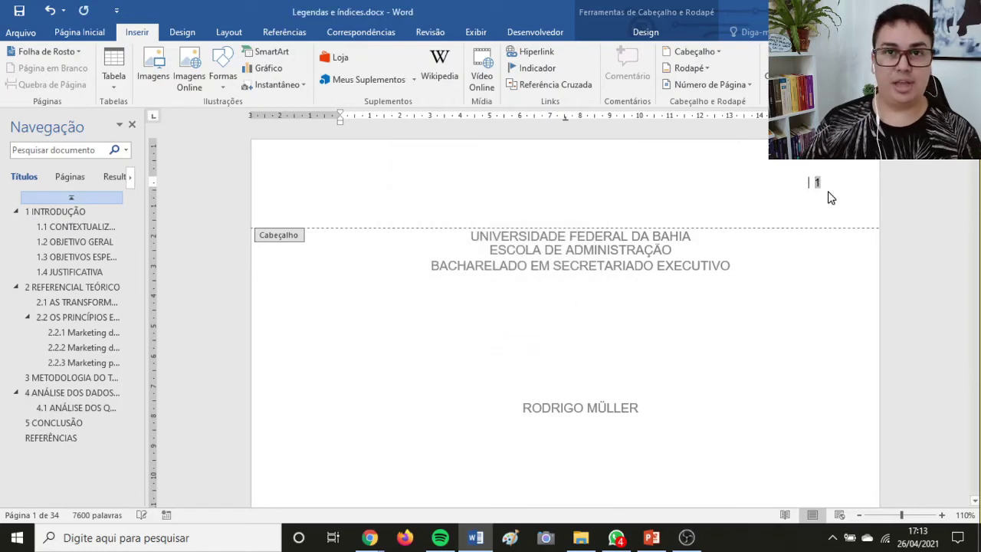
pyautogui.doubleClick(657, 266)
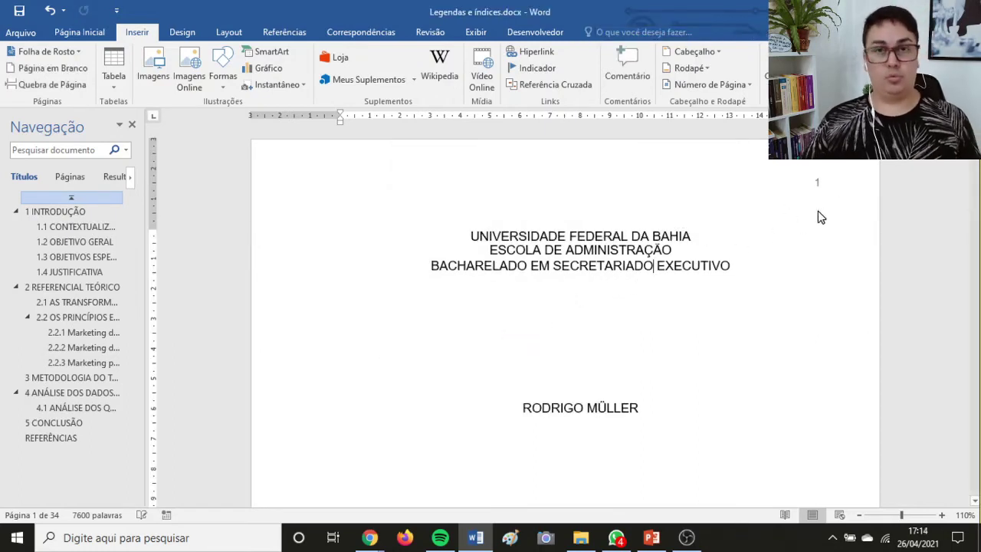
# Check the page numbering from the cover through the lists to the introduction, including the header of the introduction page.
pyautogui.scroll(-15, 821, 230)
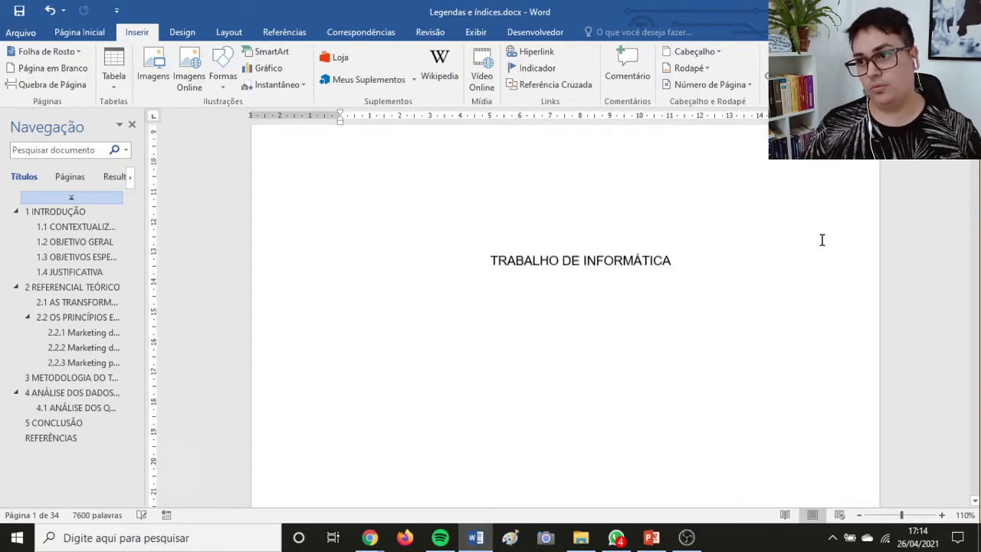
pyautogui.scroll(-20, 817, 245)
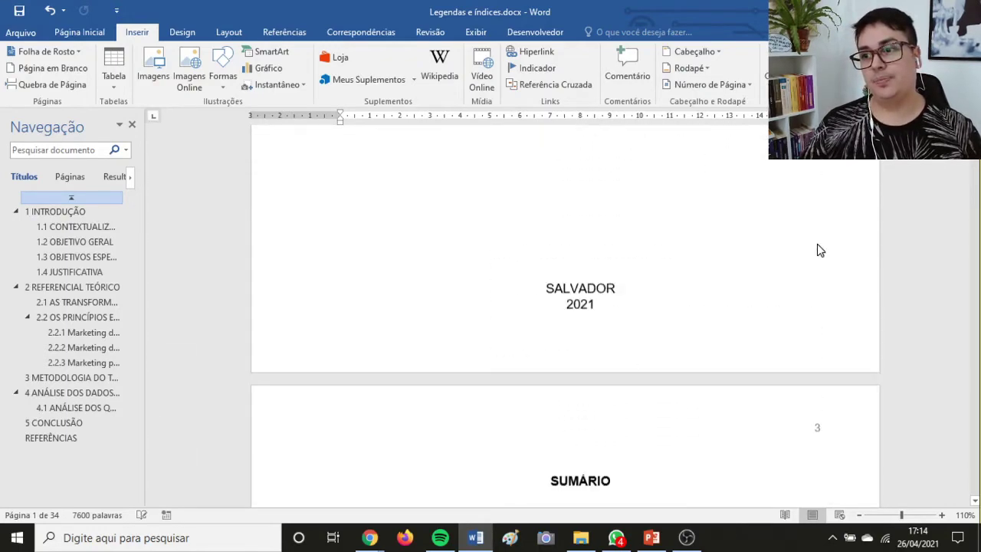
pyautogui.scroll(-15, 822, 265)
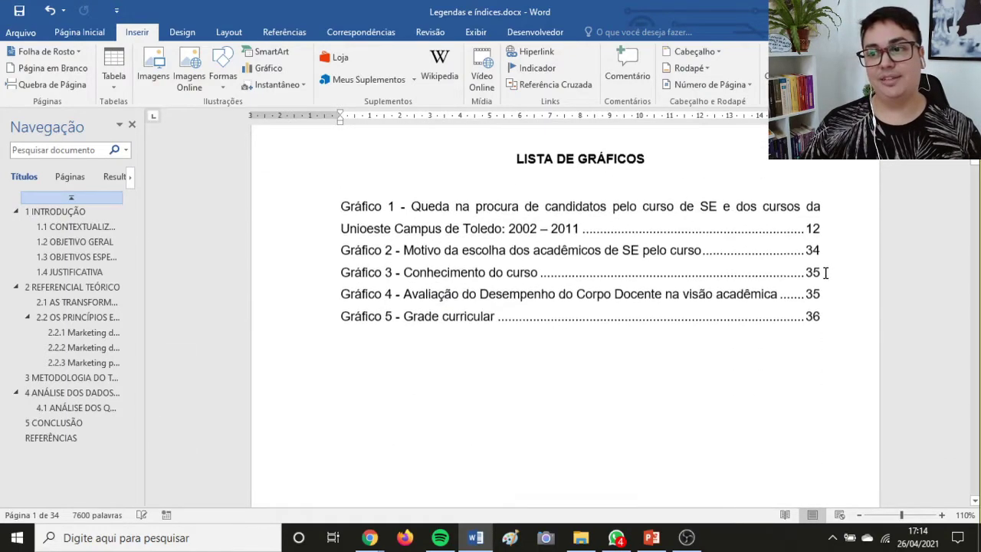
pyautogui.scroll(-15, 818, 256)
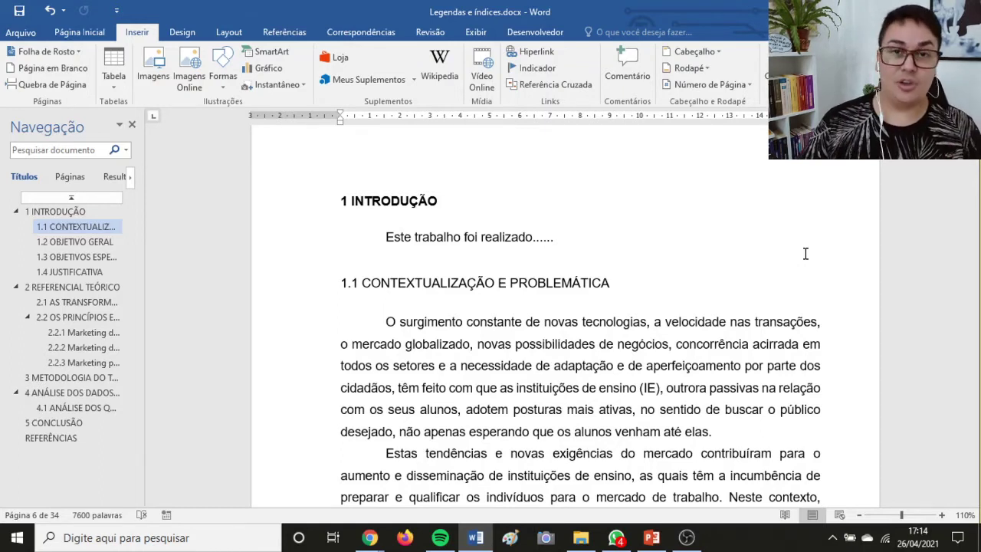
pyautogui.scroll(1, 804, 250)
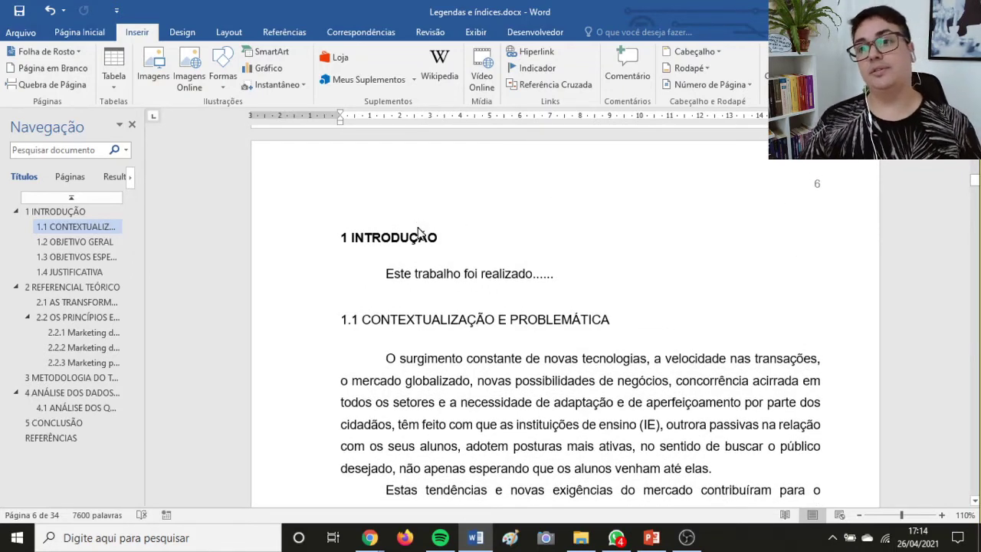
pyautogui.scroll(4, 429, 222)
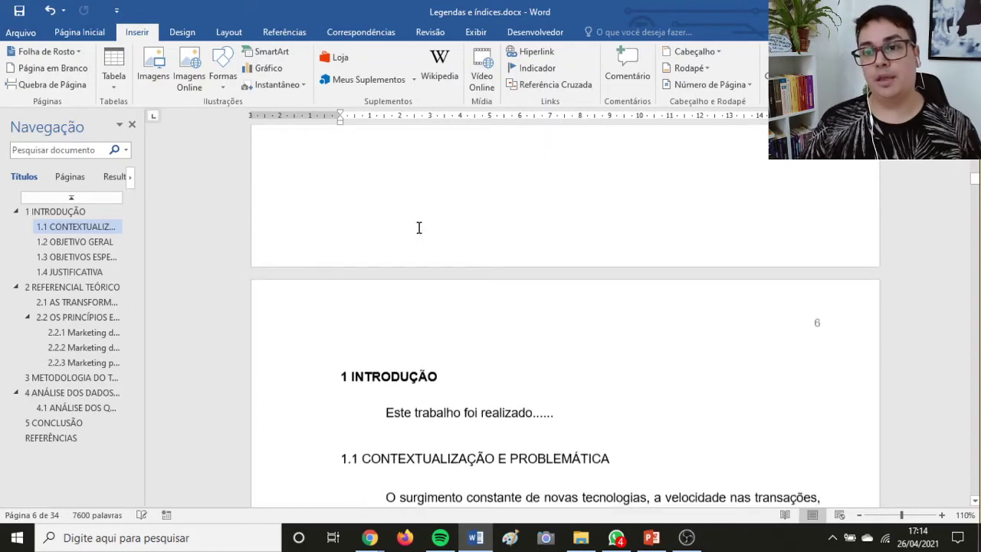
pyautogui.doubleClick(648, 320)
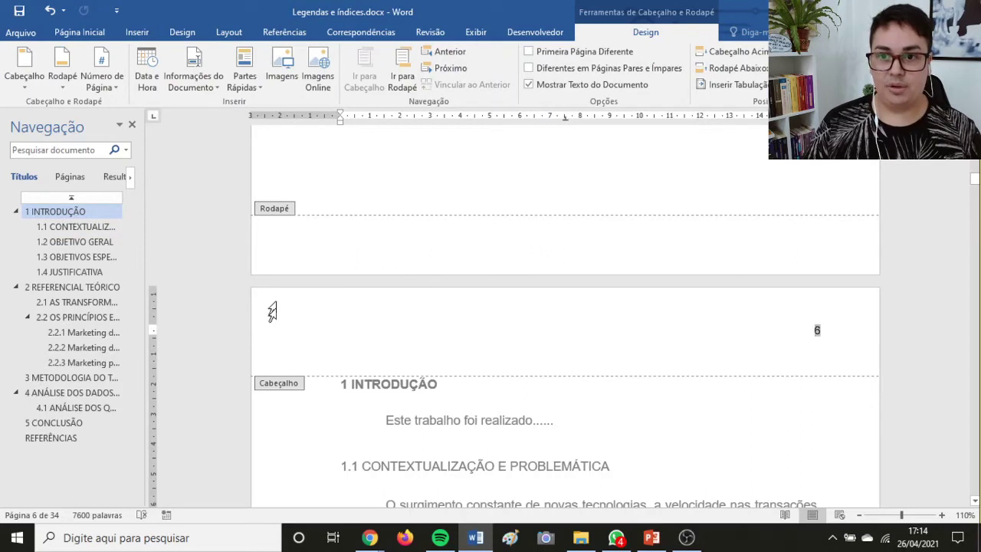
pyautogui.doubleClick(464, 409)
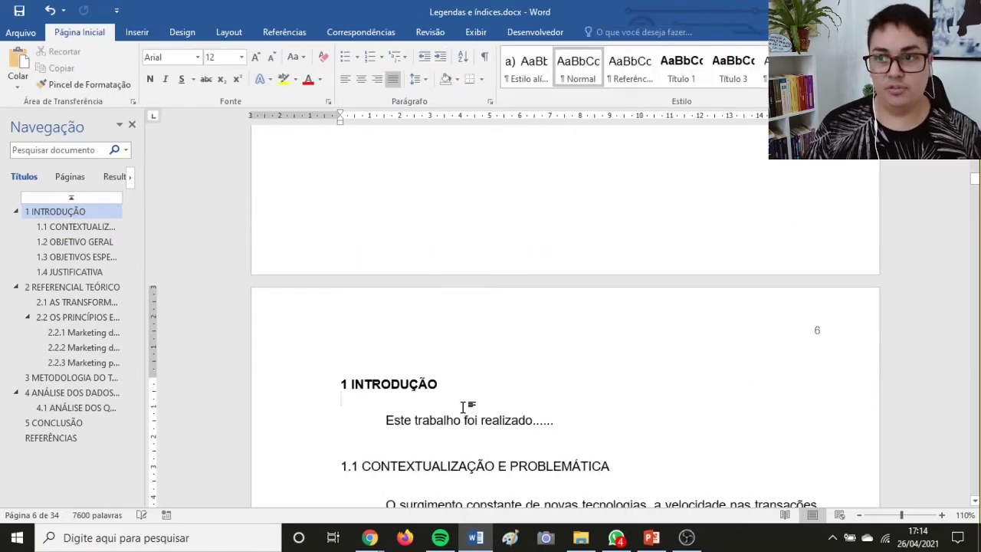
# Insert a Próxima Página section break on the empty line below the list of figures.
pyautogui.scroll(5, 462, 407)
pyautogui.scroll(5, 462, 406)
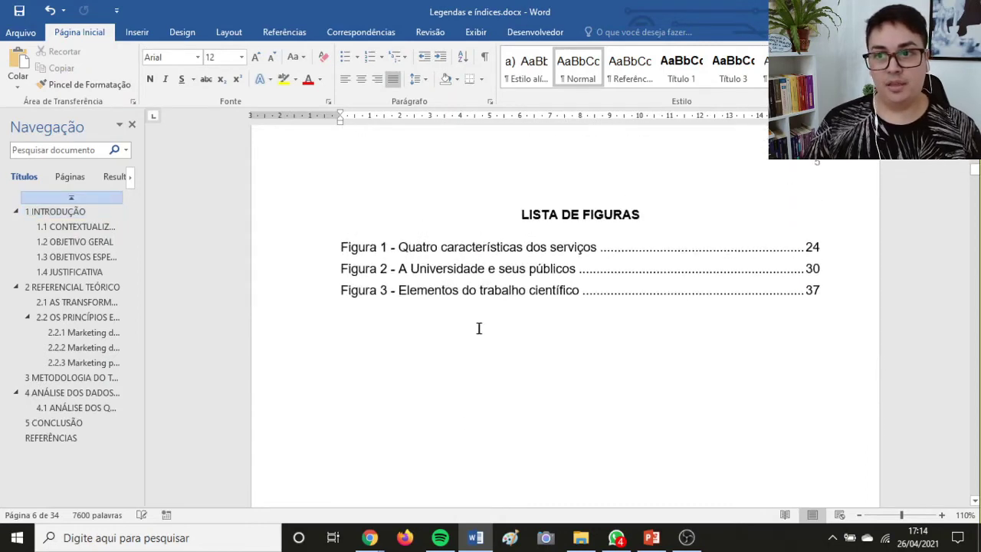
pyautogui.click(462, 349)
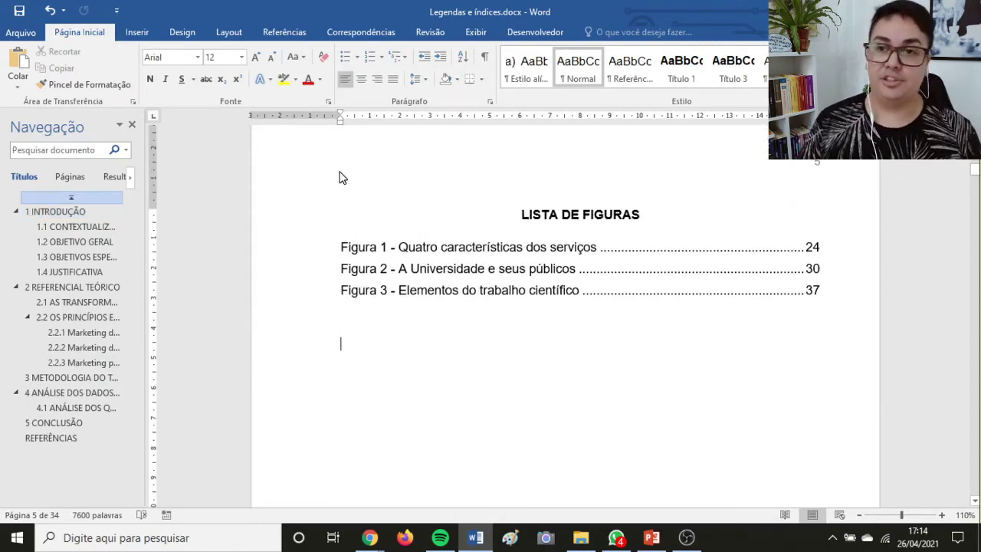
pyautogui.click(227, 32)
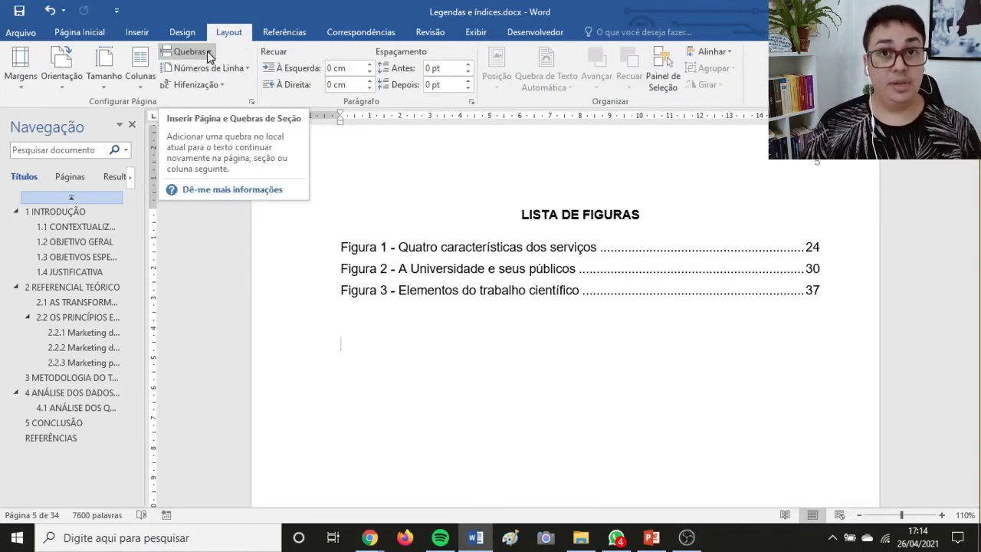
pyautogui.click(207, 53)
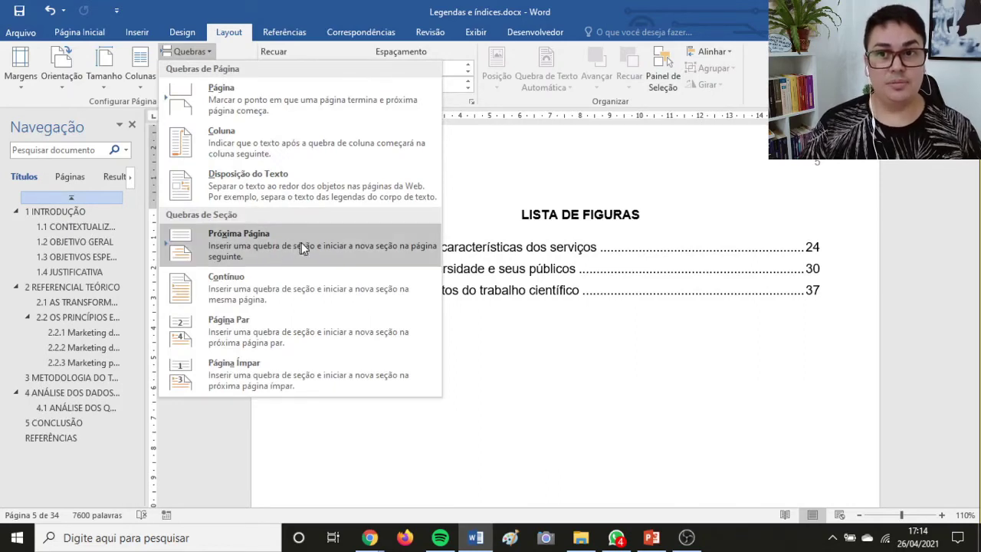
pyautogui.click(305, 242)
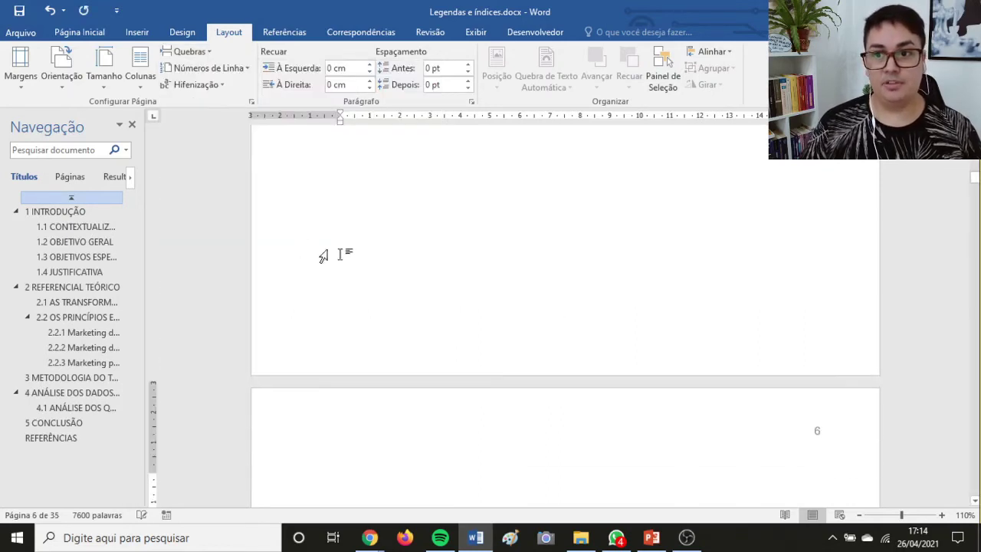
# Delete the extra page break that leaves a blank page before the 1 INTRODUÇÃO heading.
pyautogui.scroll(-3, 526, 324)
pyautogui.scroll(-1, 519, 320)
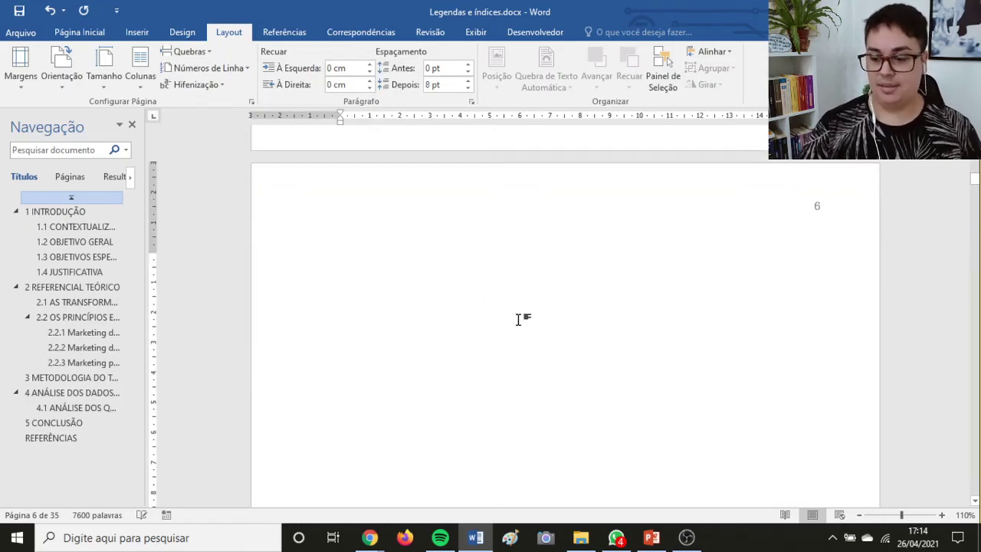
pyautogui.press('Delete')
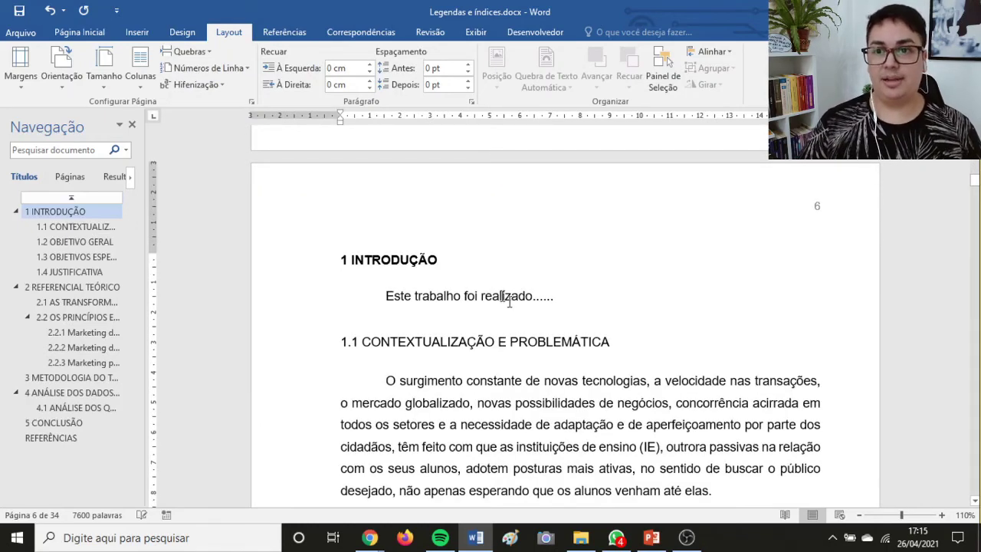
# Check the section break between the list of figures and the introduction with paragraph marks temporarily shown.
pyautogui.scroll(1, 470, 285)
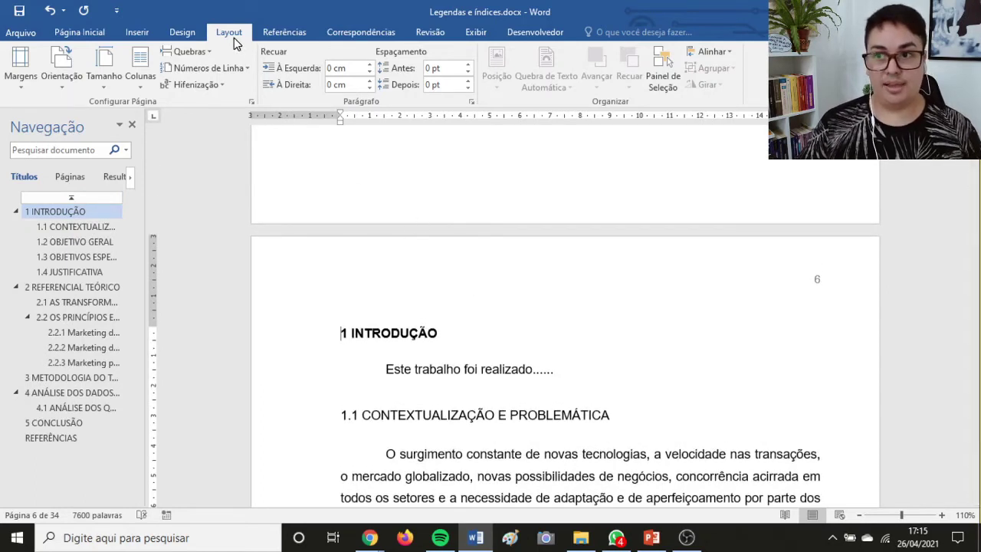
pyautogui.click(65, 38)
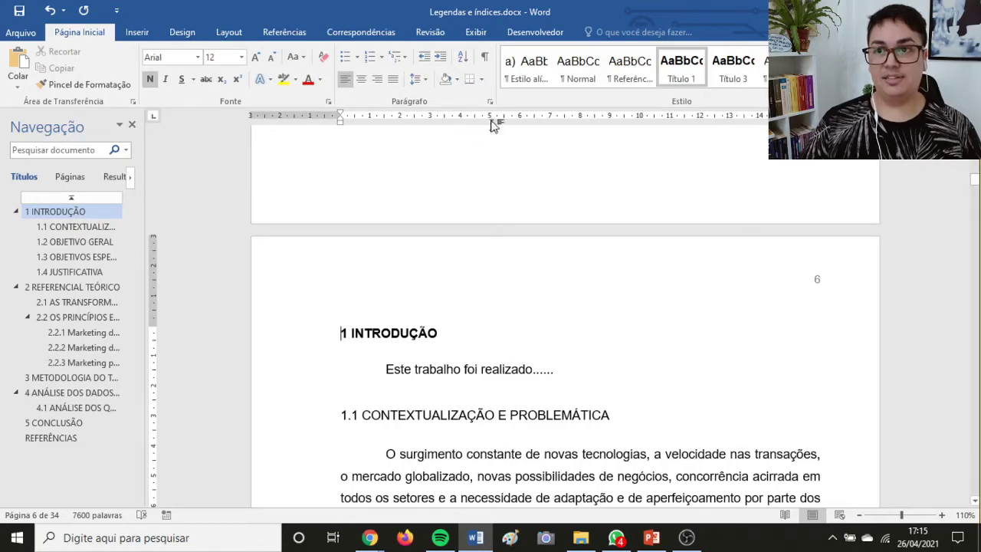
pyautogui.click(485, 61)
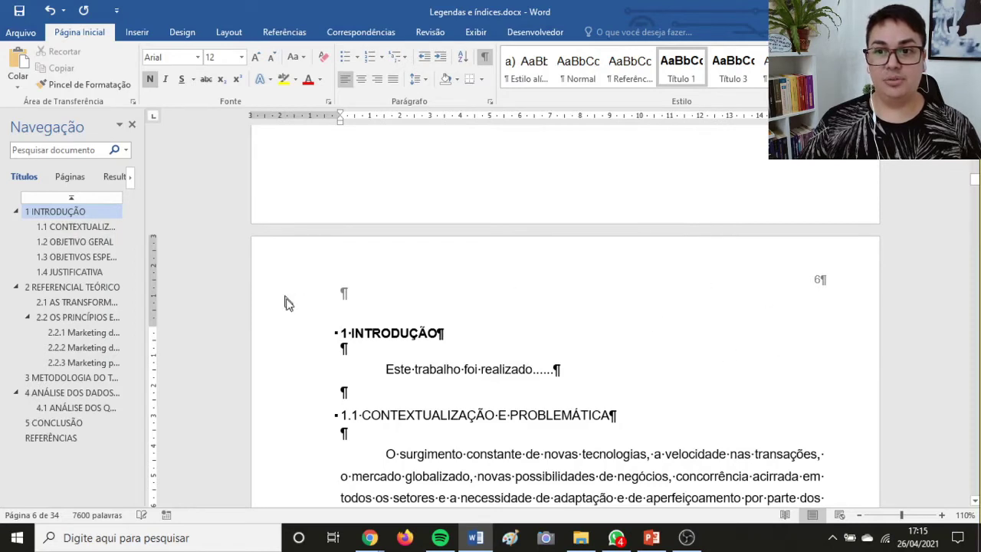
pyautogui.scroll(5, 401, 356)
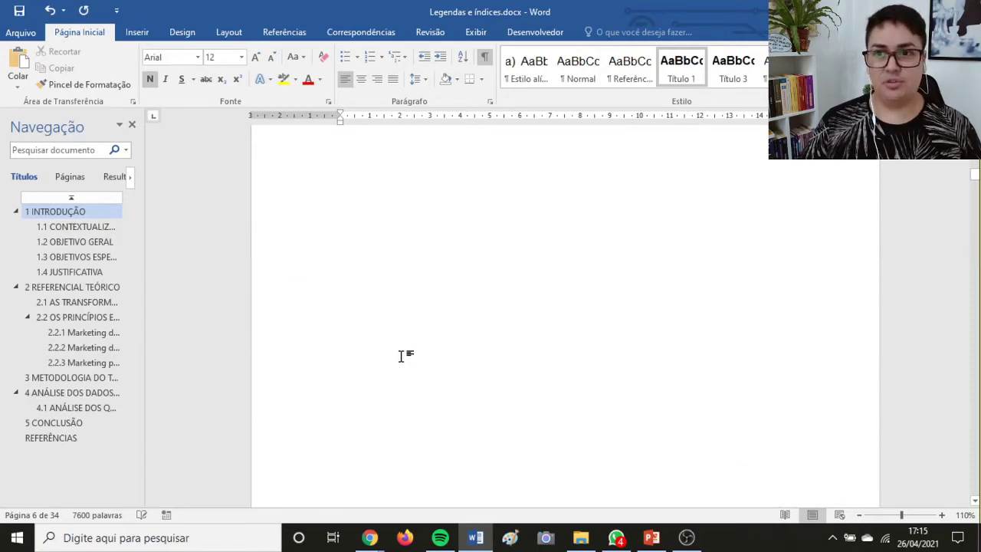
pyautogui.scroll(3, 401, 357)
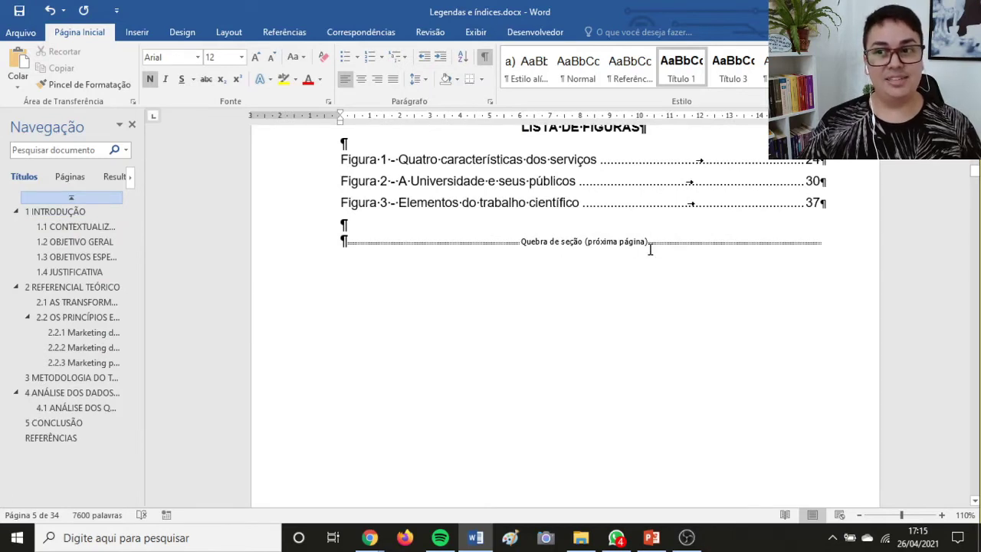
pyautogui.scroll(6, 569, 291)
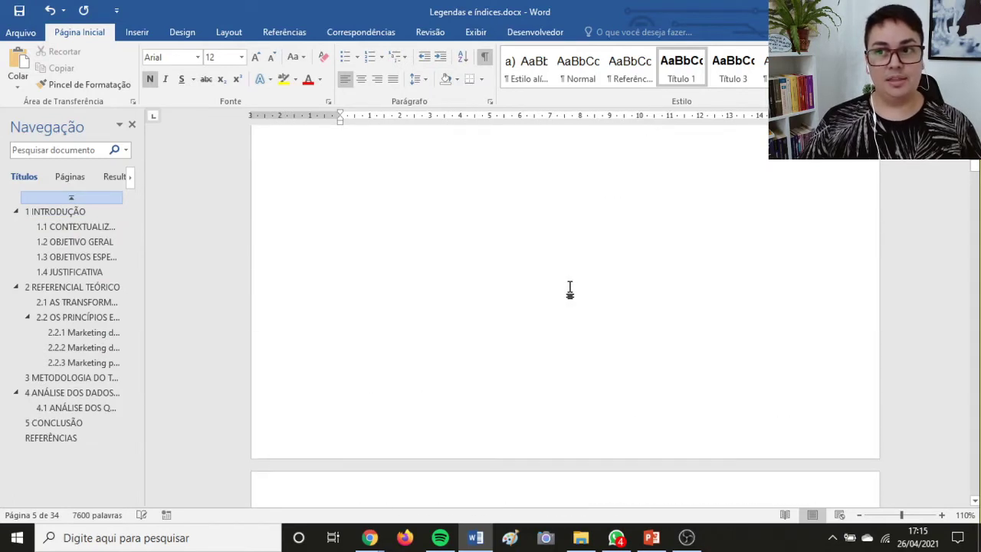
pyautogui.scroll(10, 570, 290)
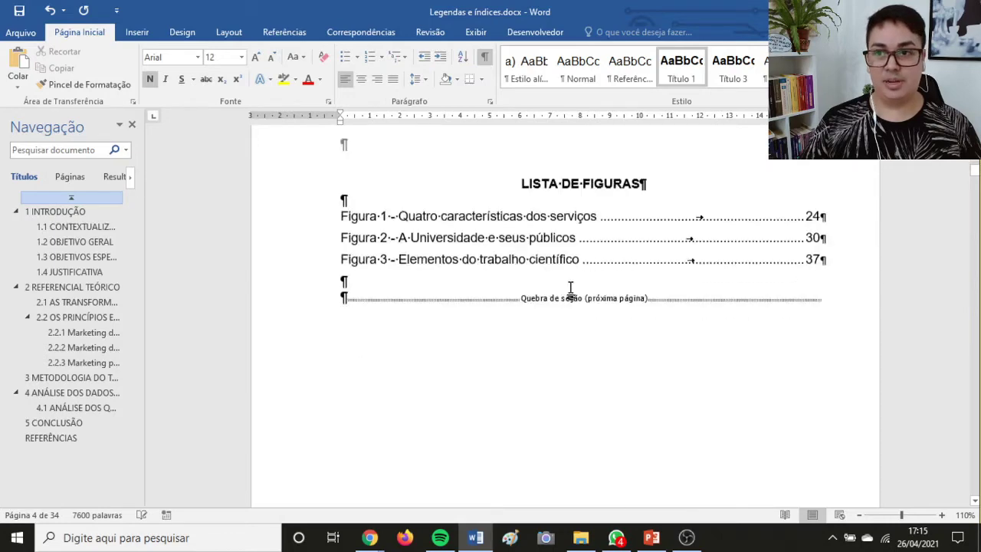
pyautogui.scroll(-15, 571, 291)
pyautogui.scroll(5, 613, 284)
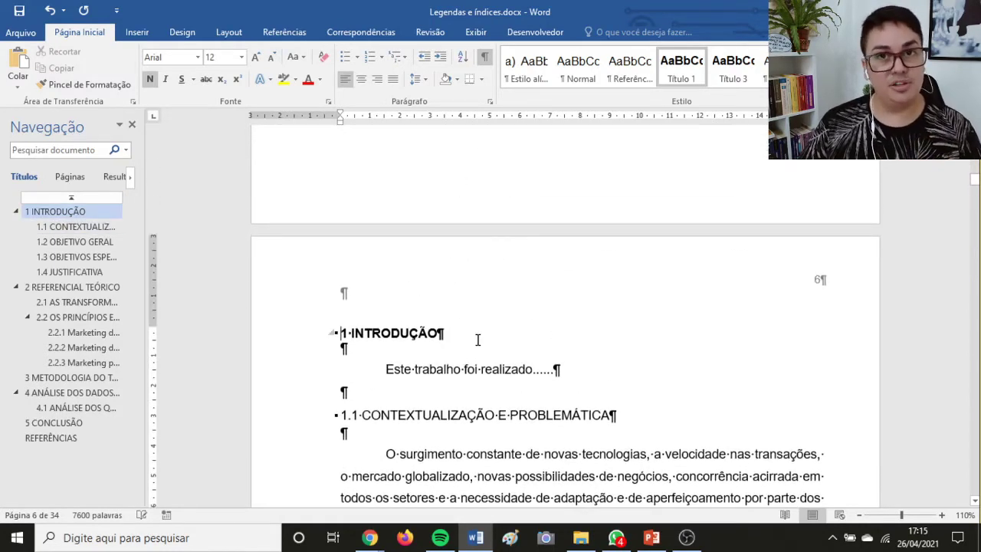
pyautogui.click(483, 59)
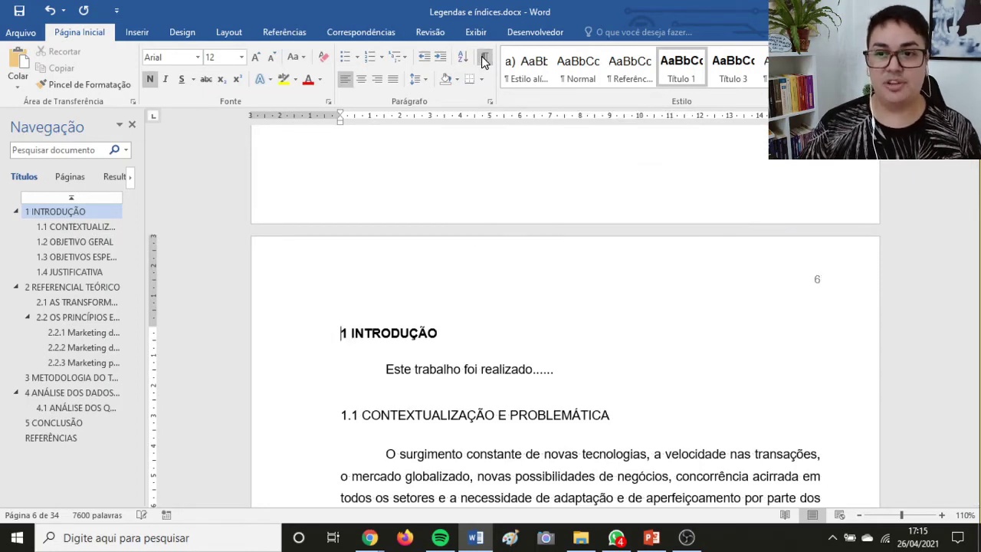
# Unlink the introduction section's header from the previous section and return to the body text.
pyautogui.doubleClick(420, 262)
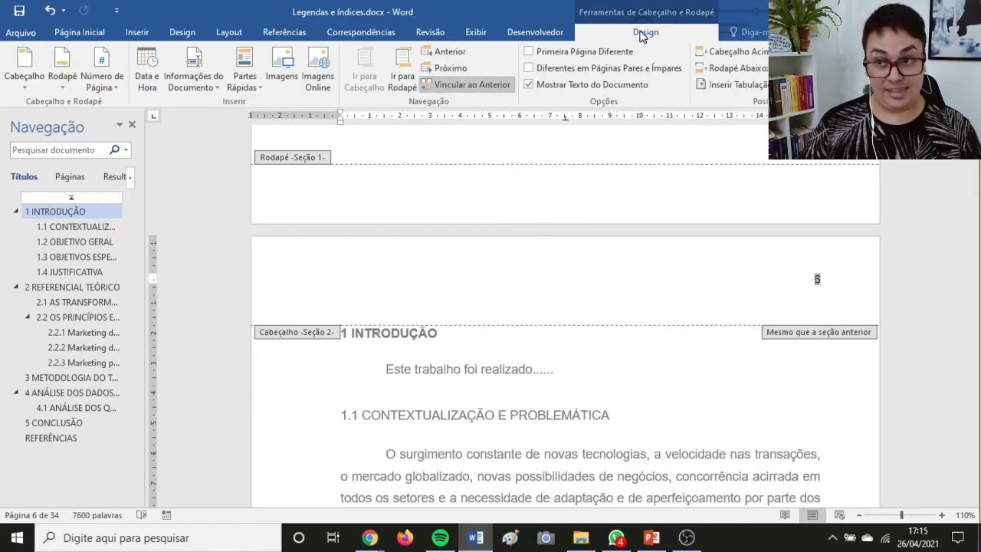
pyautogui.click(482, 85)
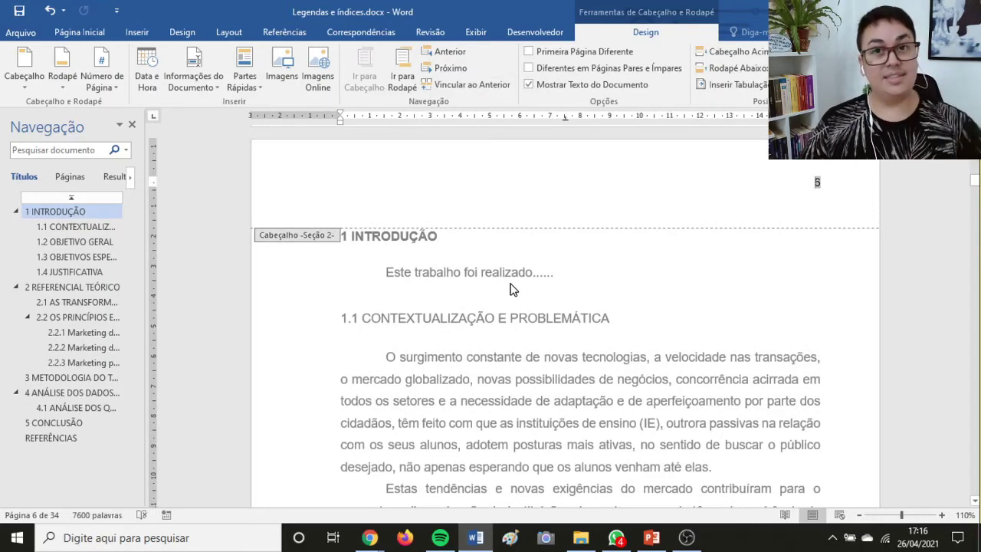
pyautogui.doubleClick(505, 273)
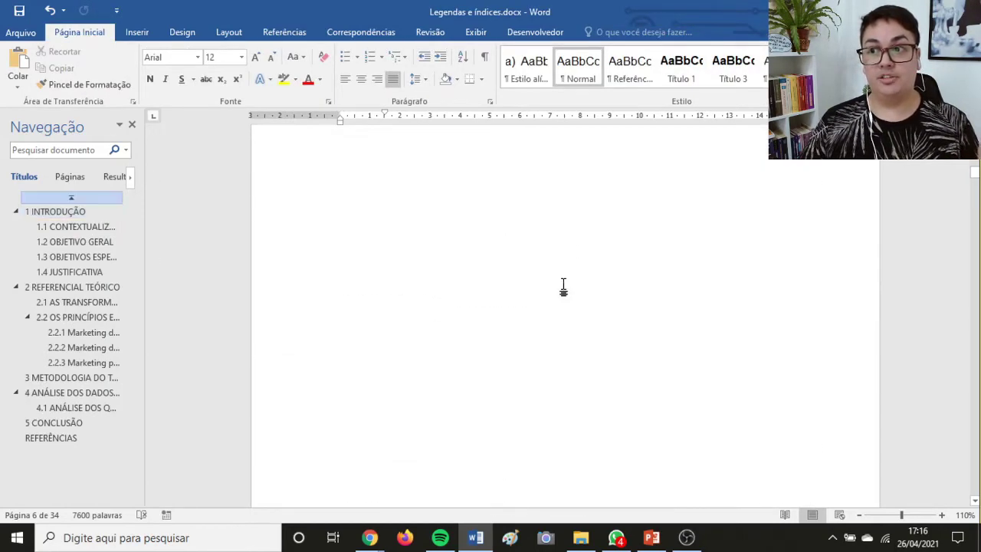
# Remove the page number from the header of the list of figures page and return to the body text.
pyautogui.scroll(-1, 698, 323)
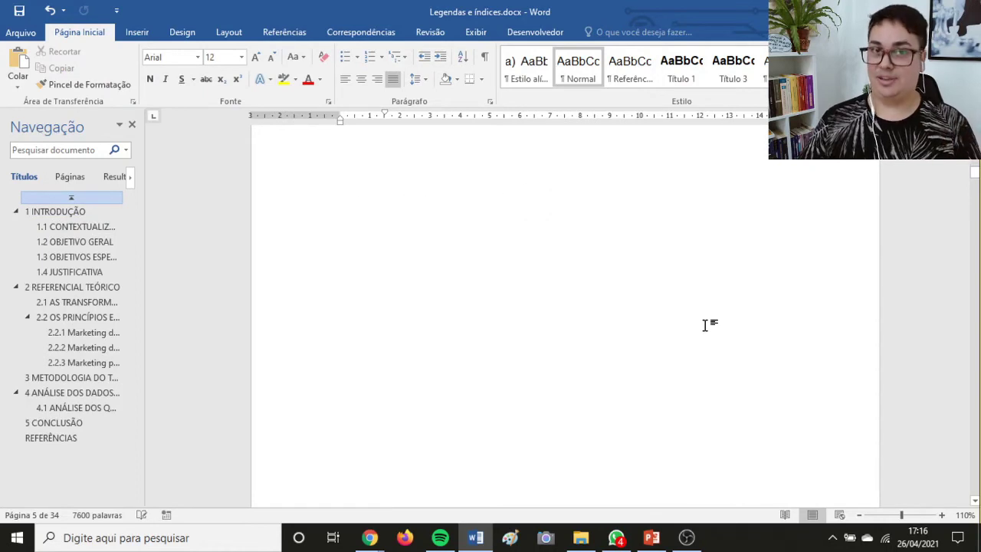
pyautogui.scroll(-3, 766, 365)
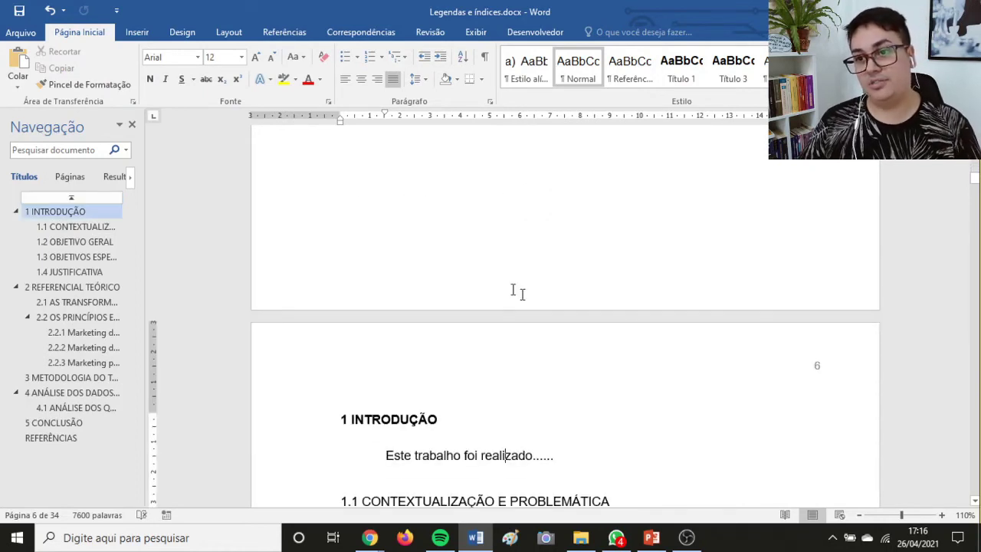
pyautogui.scroll(3, 820, 360)
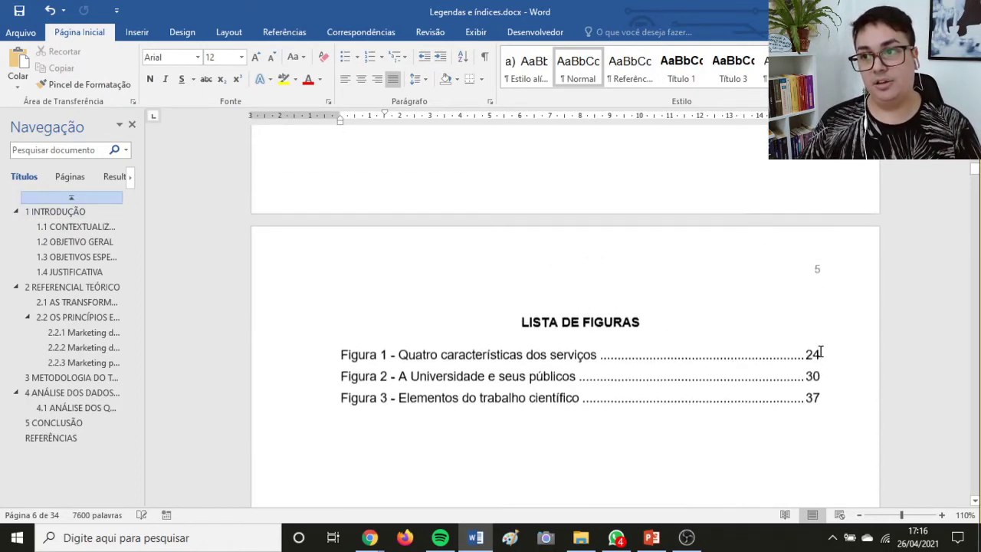
pyautogui.doubleClick(818, 270)
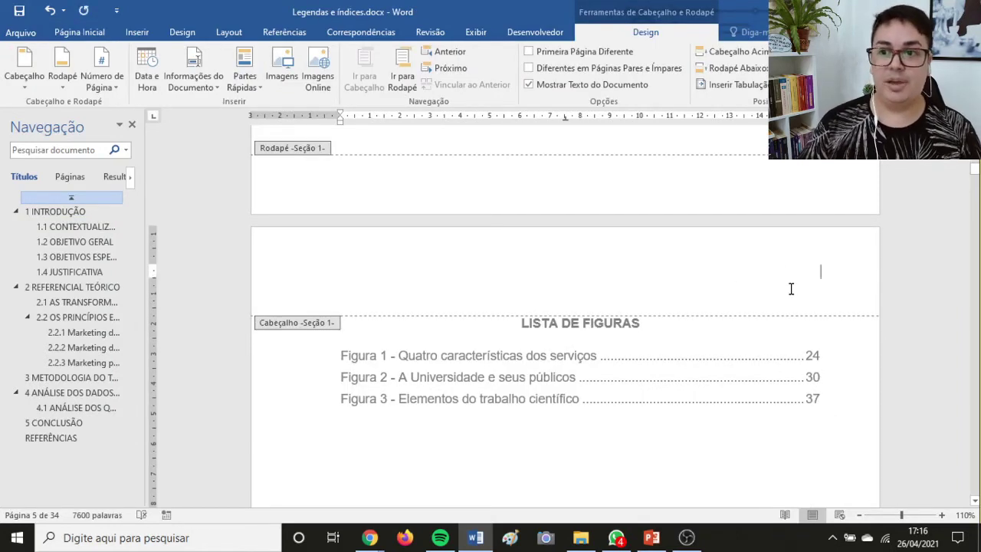
pyautogui.doubleClick(594, 332)
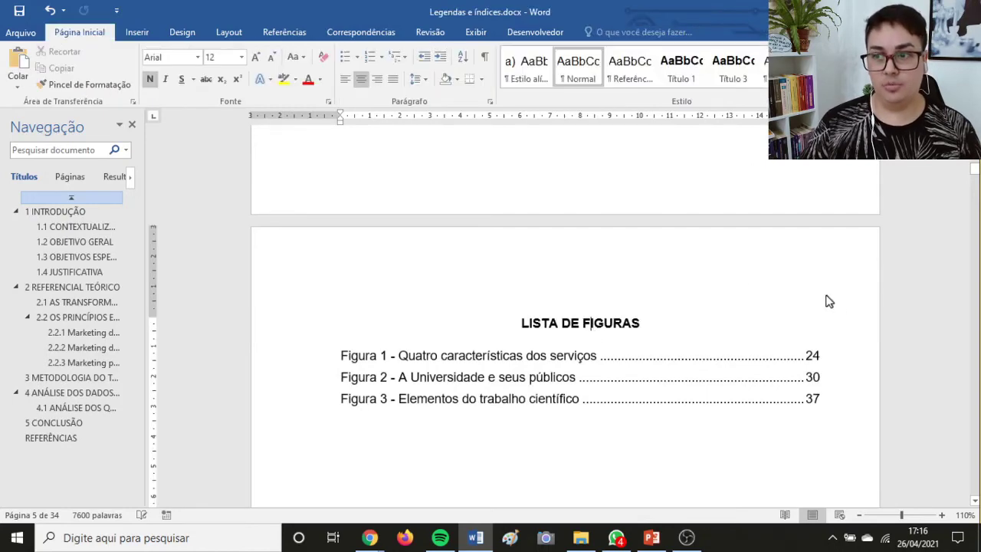
# Check the page headers from the list of figures back to the cover and forward to the introduction.
pyautogui.scroll(15, 825, 301)
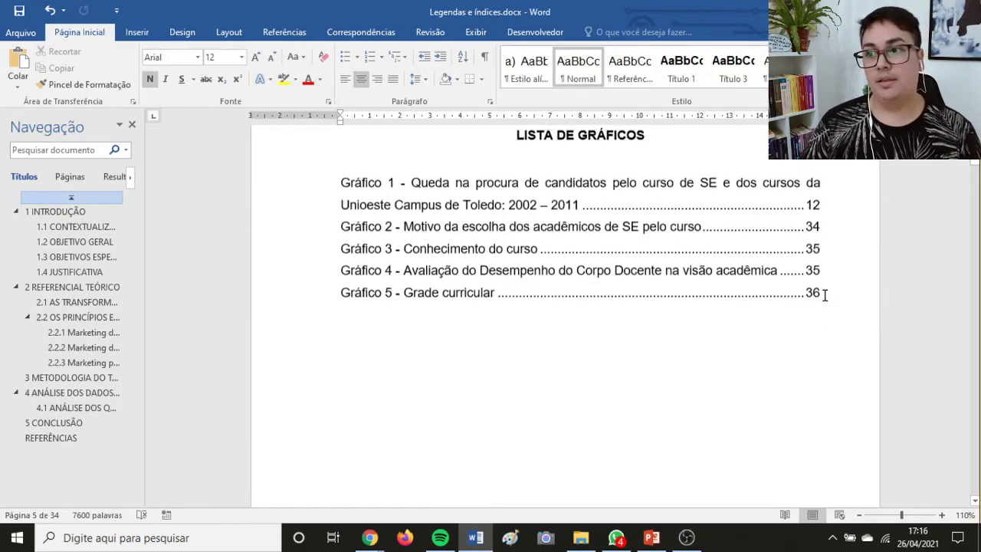
pyautogui.scroll(20, 829, 280)
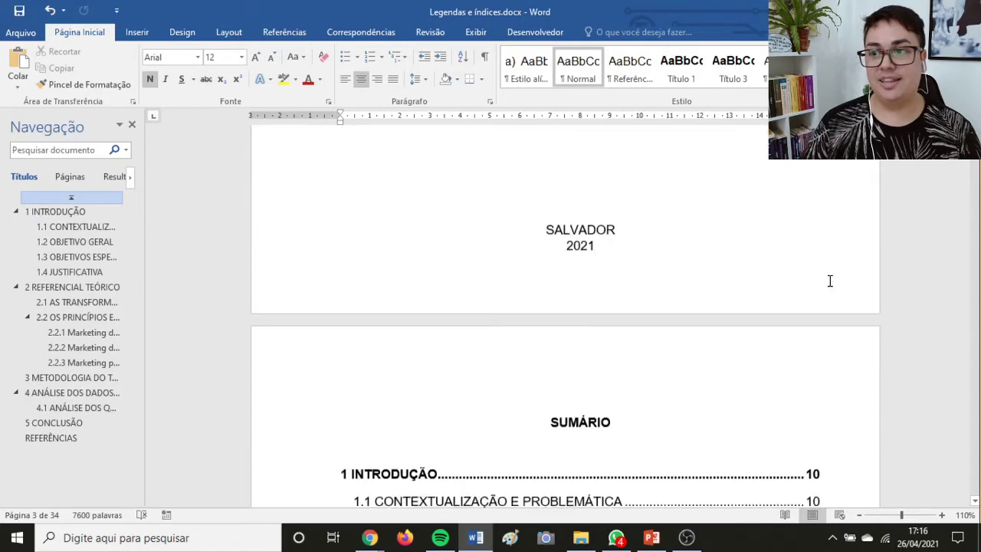
pyautogui.scroll(3, 829, 281)
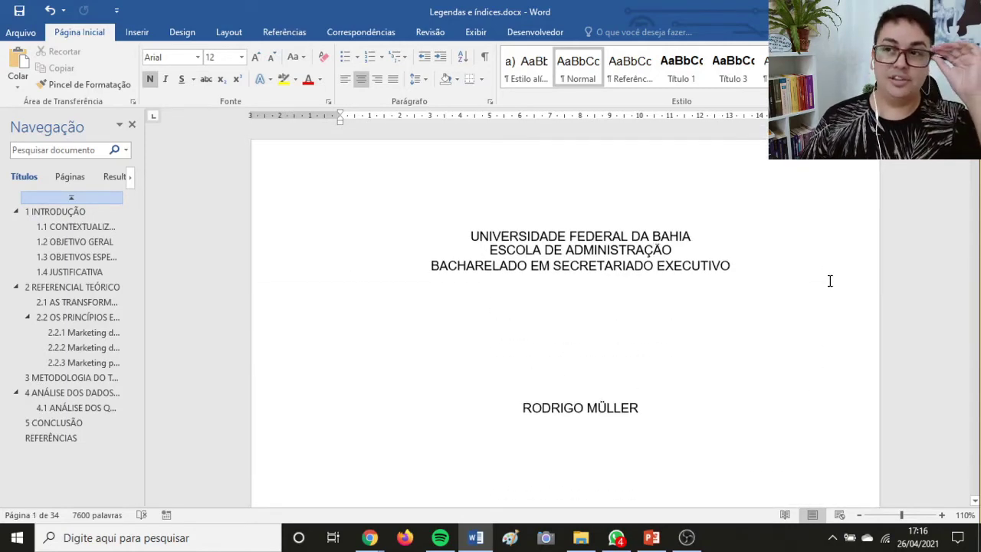
pyautogui.scroll(-20, 829, 281)
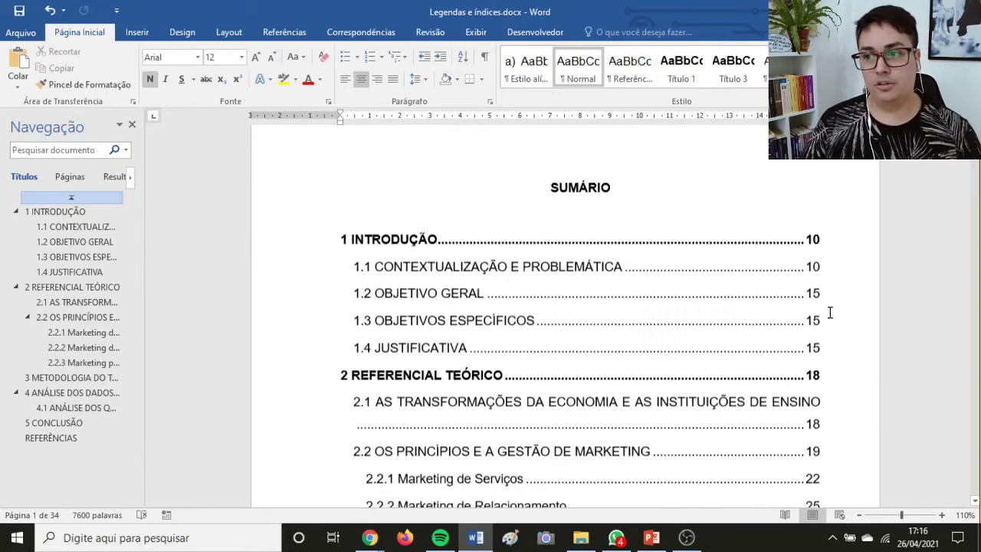
pyautogui.scroll(-20, 829, 313)
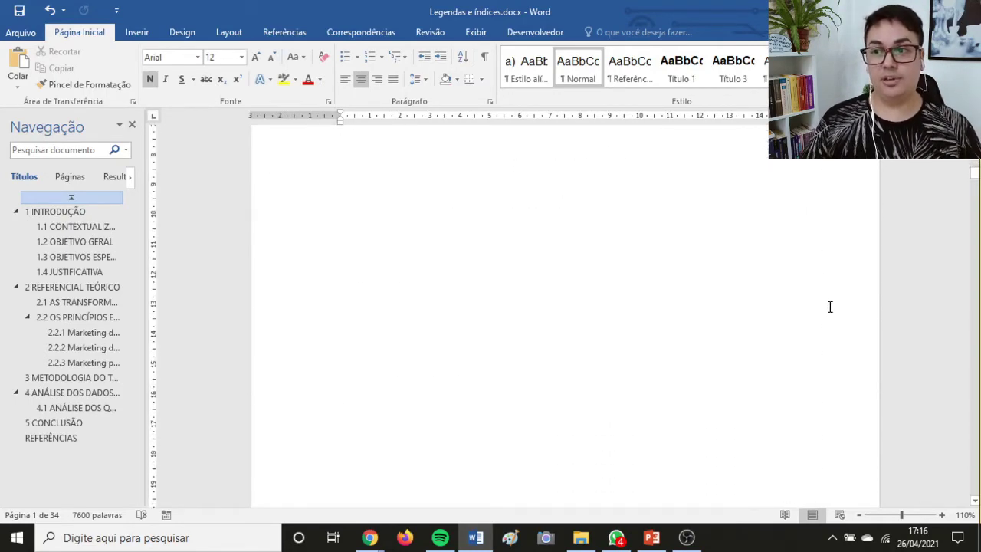
pyautogui.scroll(-8, 829, 306)
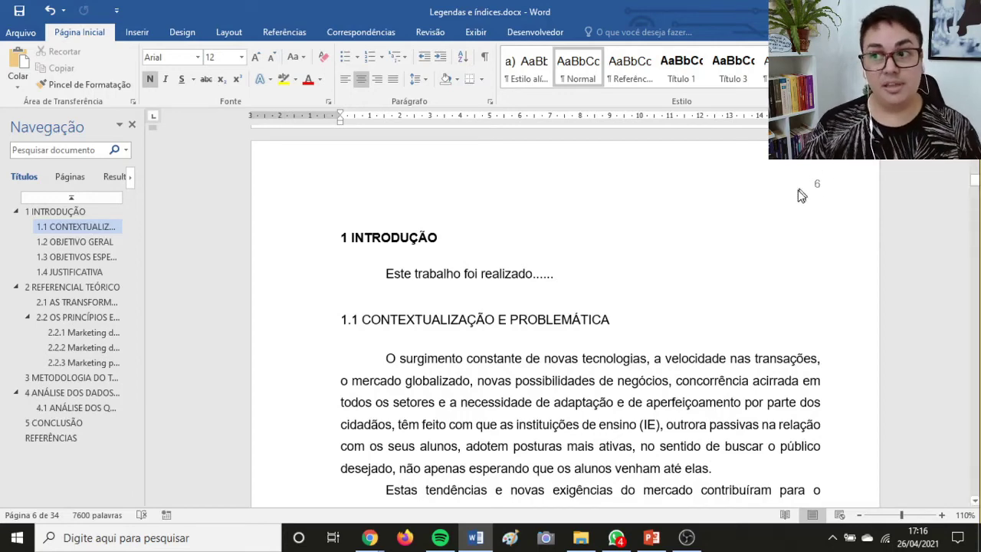
pyautogui.scroll(-2, 486, 265)
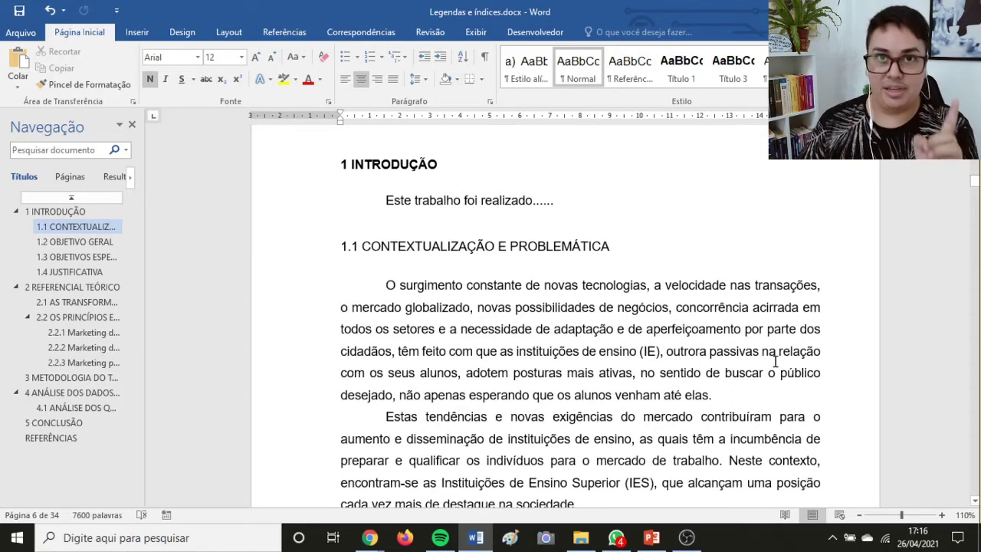
pyautogui.scroll(3, 775, 360)
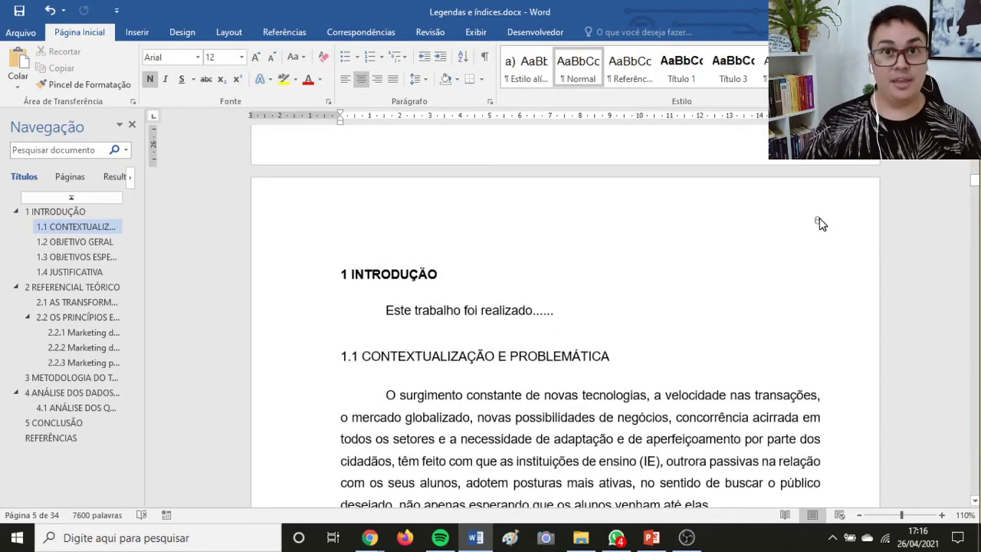
# Format the introduction section's page numbering to start at 5 and return to the body text.
pyautogui.click(814, 221)
pyautogui.doubleClick(814, 221)
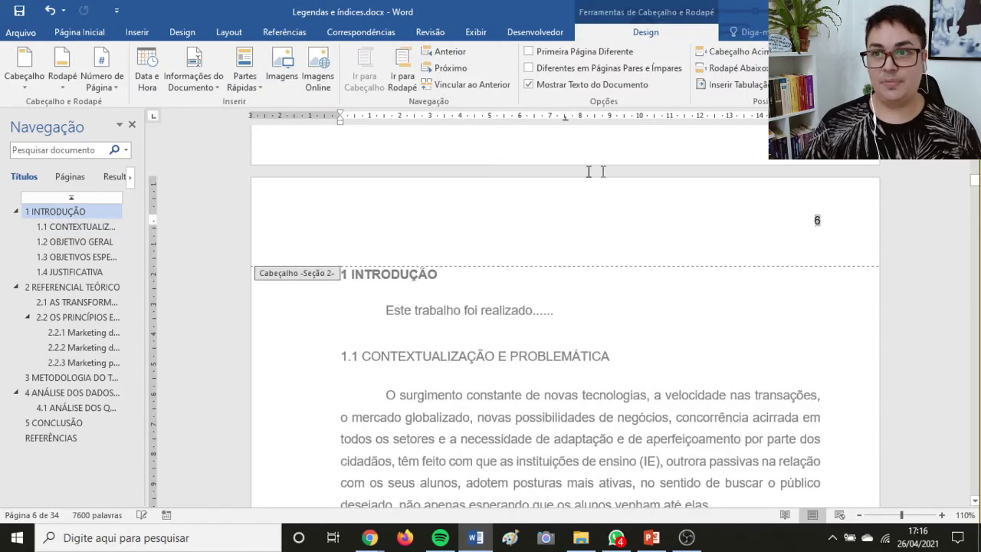
pyautogui.click(137, 33)
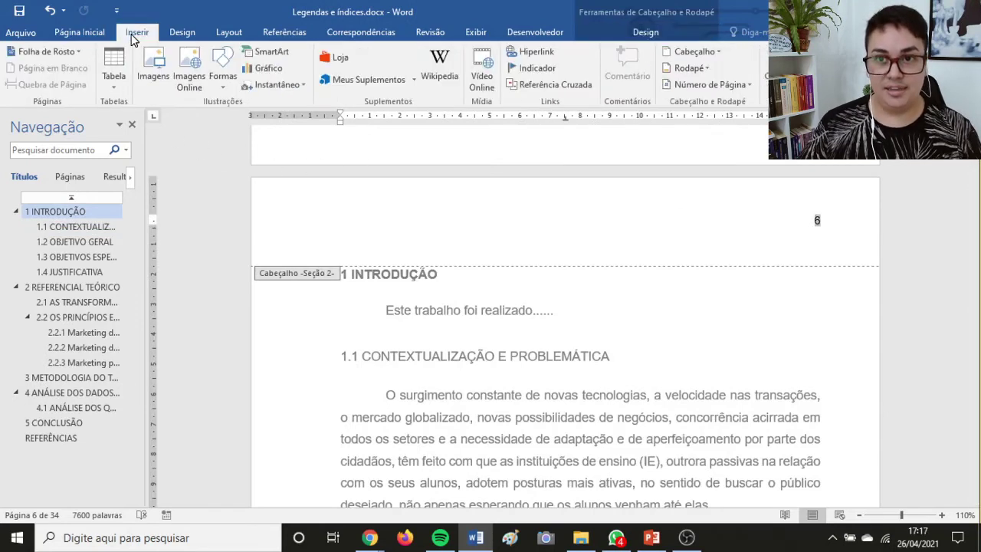
pyautogui.click(724, 84)
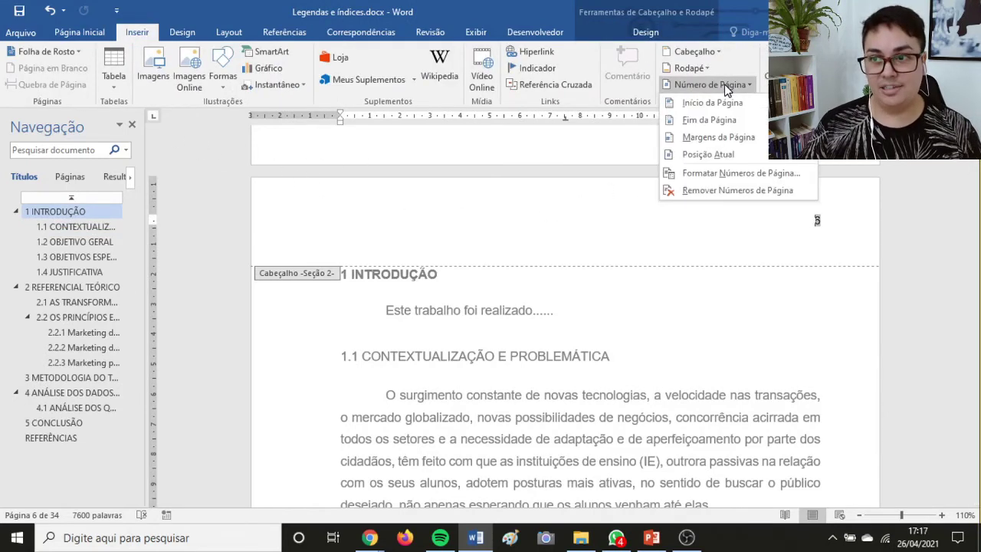
pyautogui.click(714, 173)
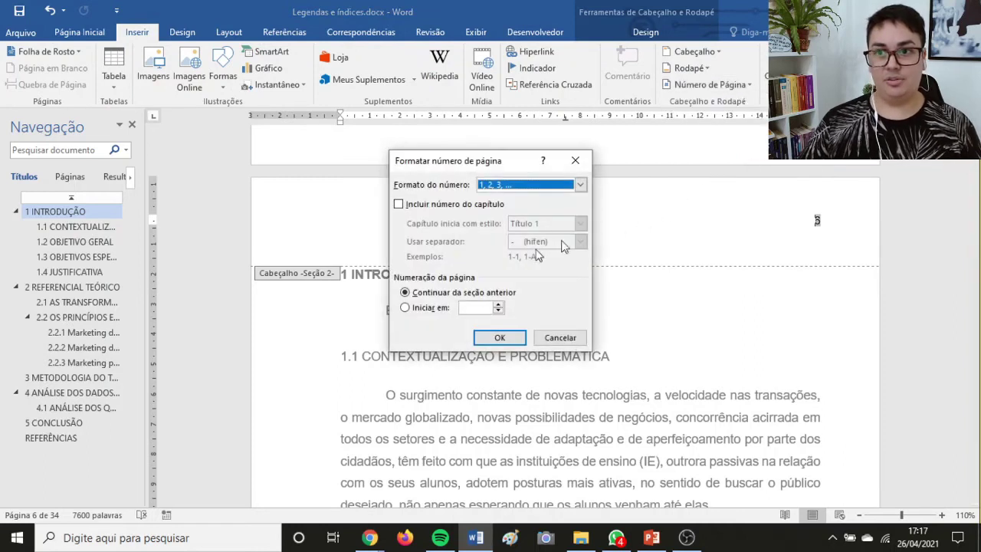
pyautogui.click(405, 307)
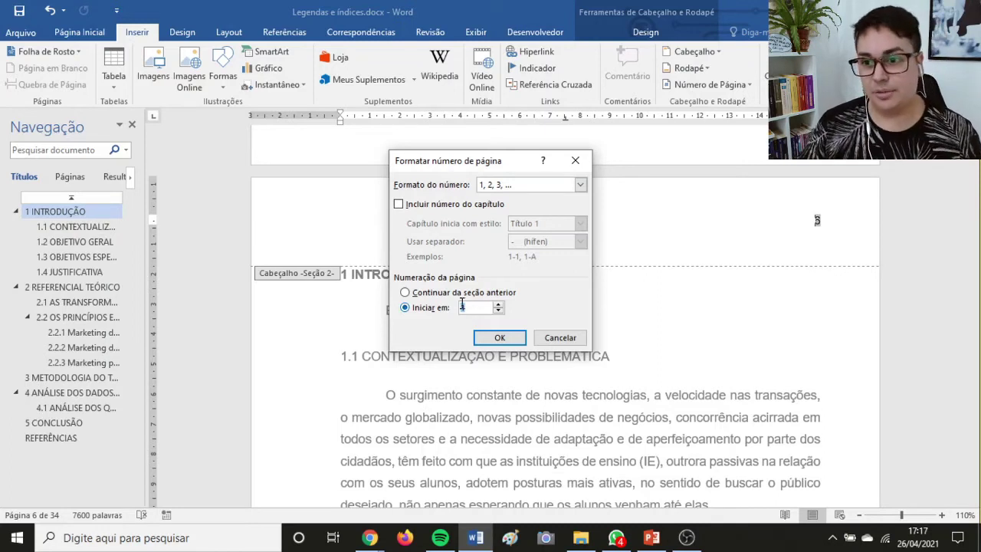
pyautogui.click(498, 304)
pyautogui.click(498, 304)
pyautogui.click(498, 304)
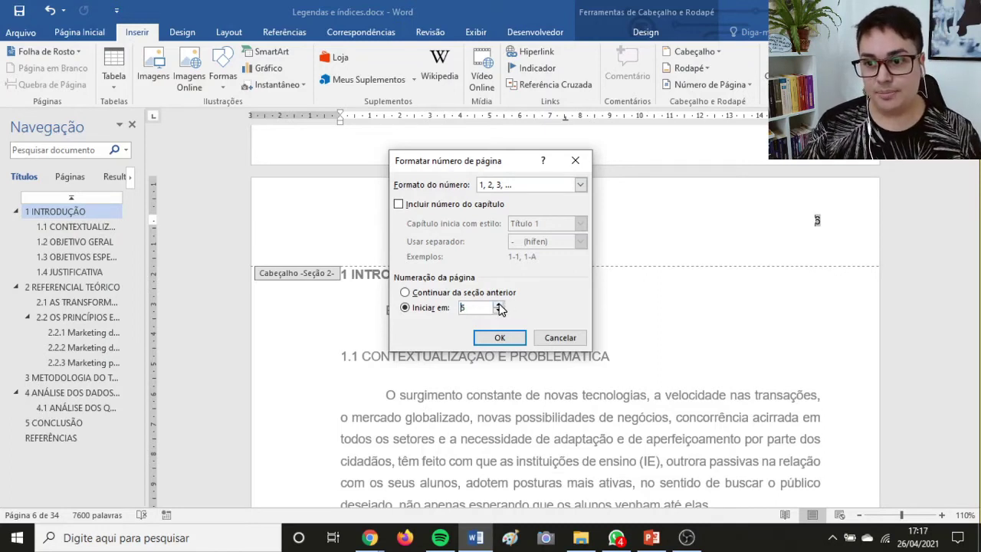
pyautogui.click(500, 338)
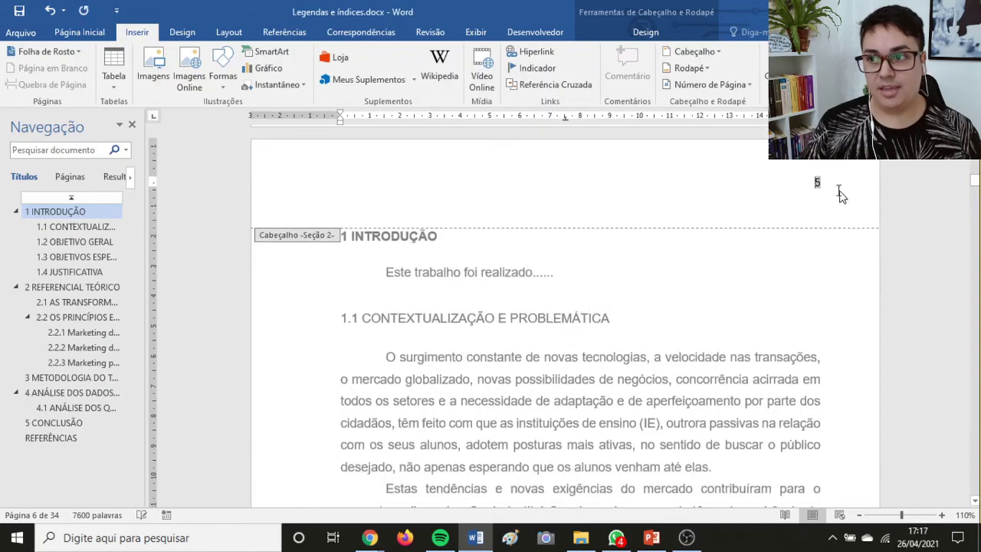
pyautogui.doubleClick(690, 272)
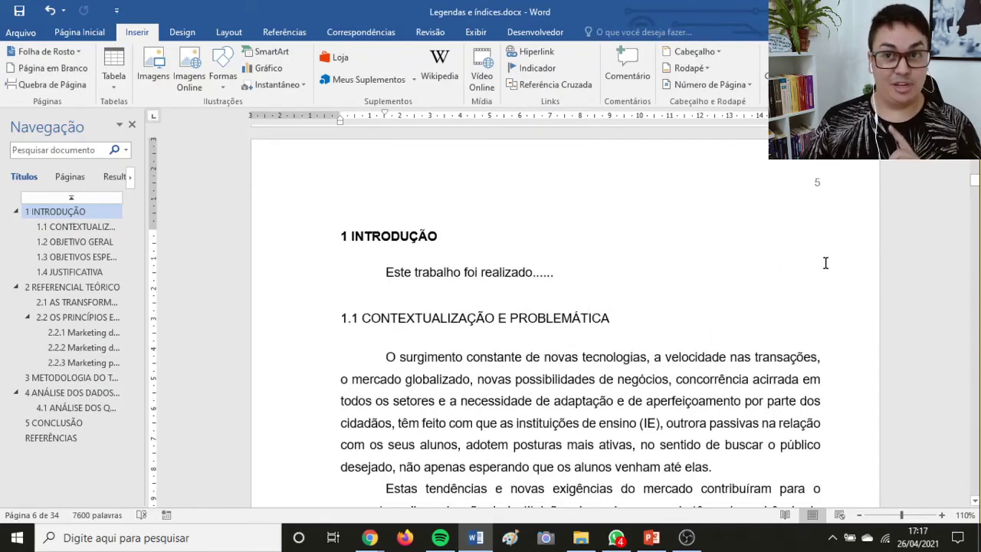
# Check the page numbering in the headers from the cover through the lists to the introduction and its following pages.
pyautogui.scroll(15, 828, 268)
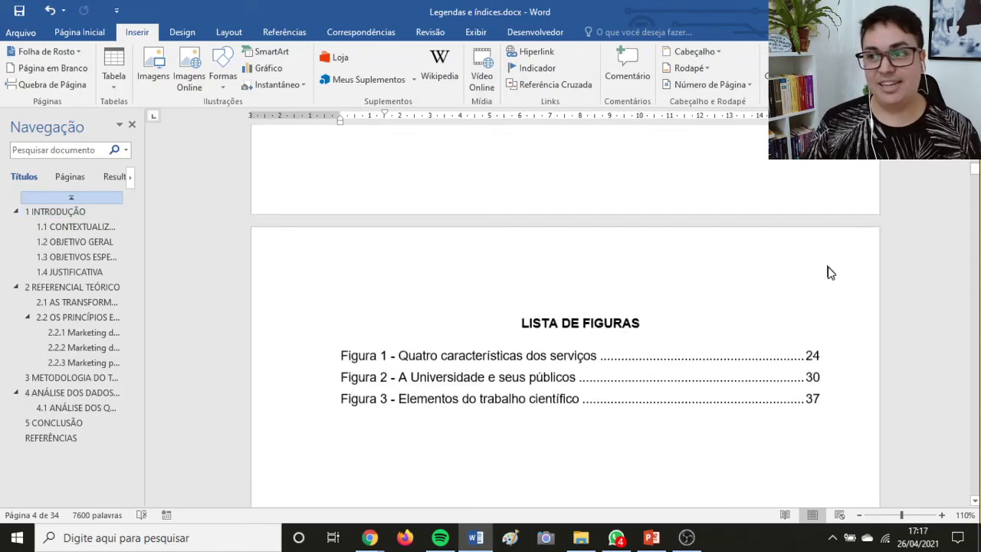
pyautogui.scroll(-8, 687, 263)
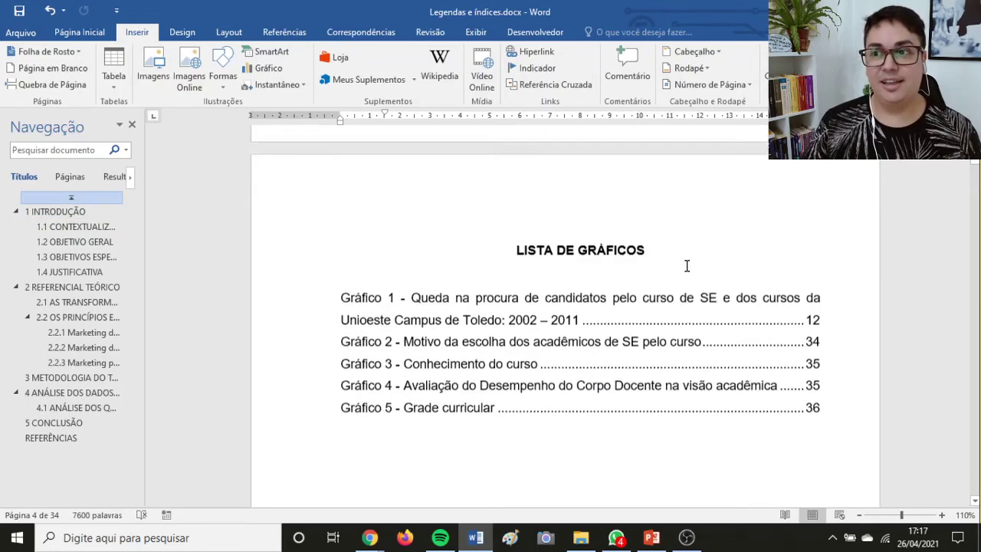
pyautogui.scroll(15, 686, 266)
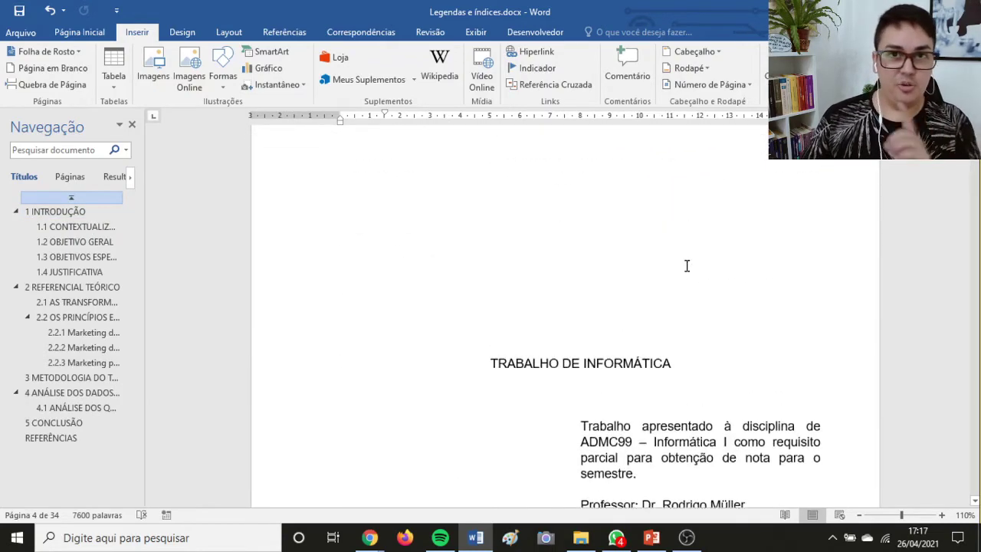
pyautogui.scroll(10, 687, 266)
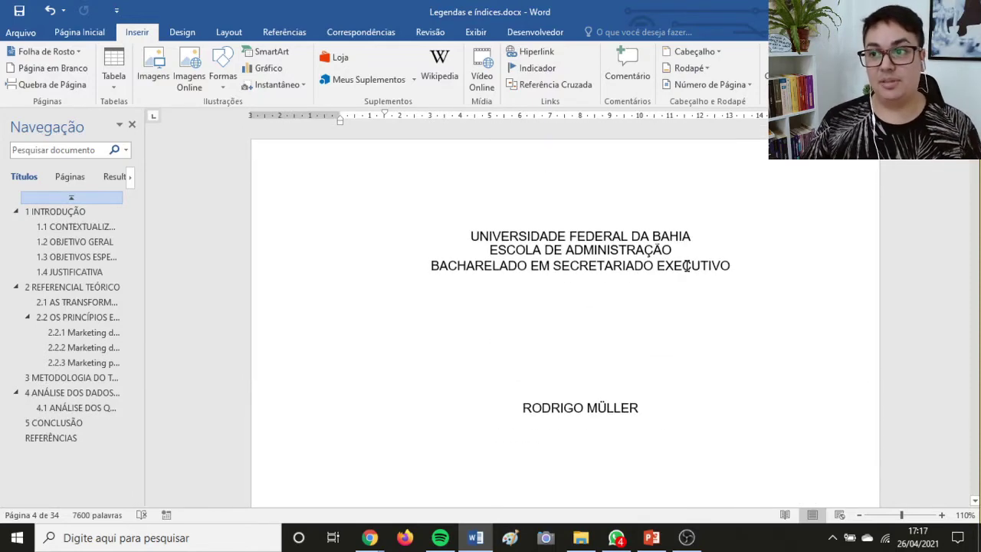
pyautogui.scroll(-6, 706, 335)
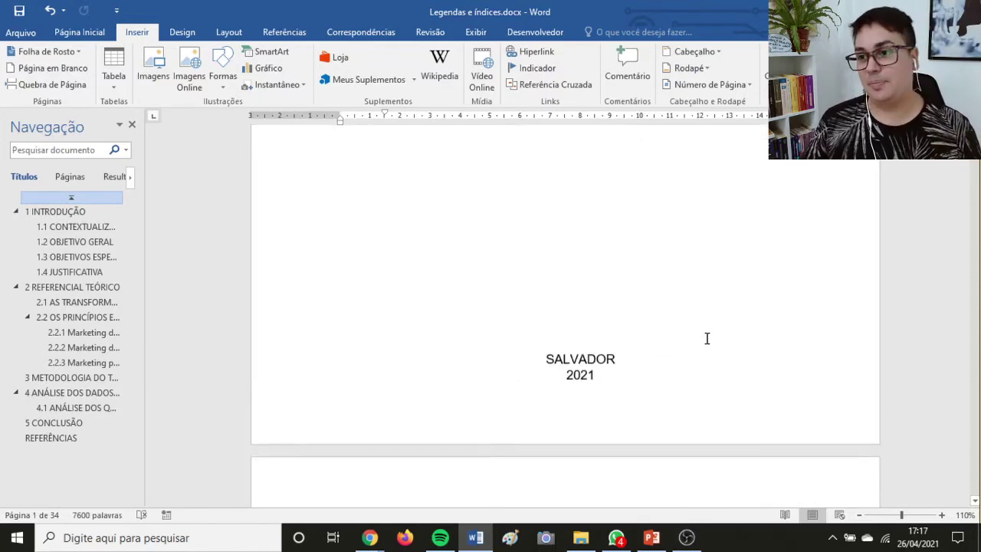
pyautogui.scroll(-20, 706, 338)
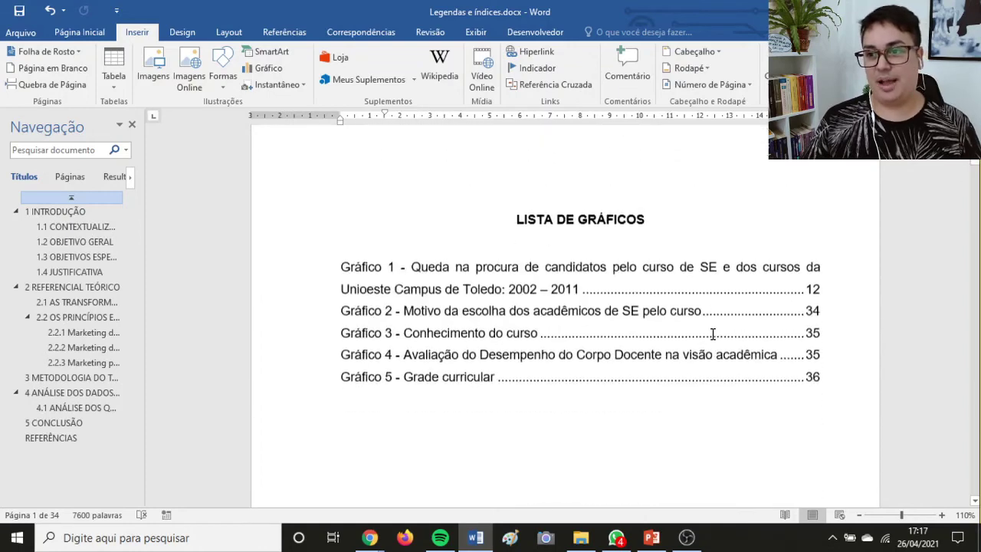
pyautogui.scroll(-10, 713, 334)
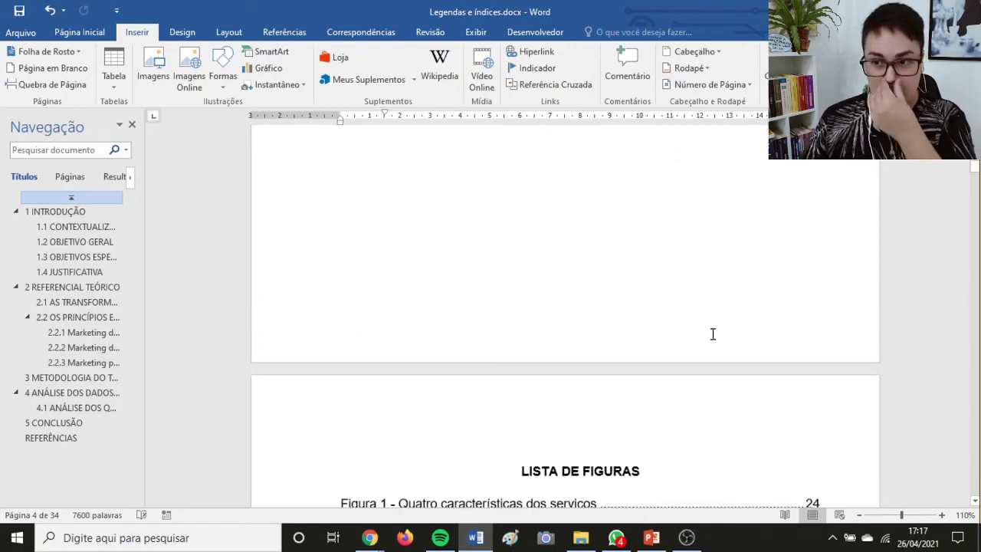
pyautogui.scroll(-8, 713, 335)
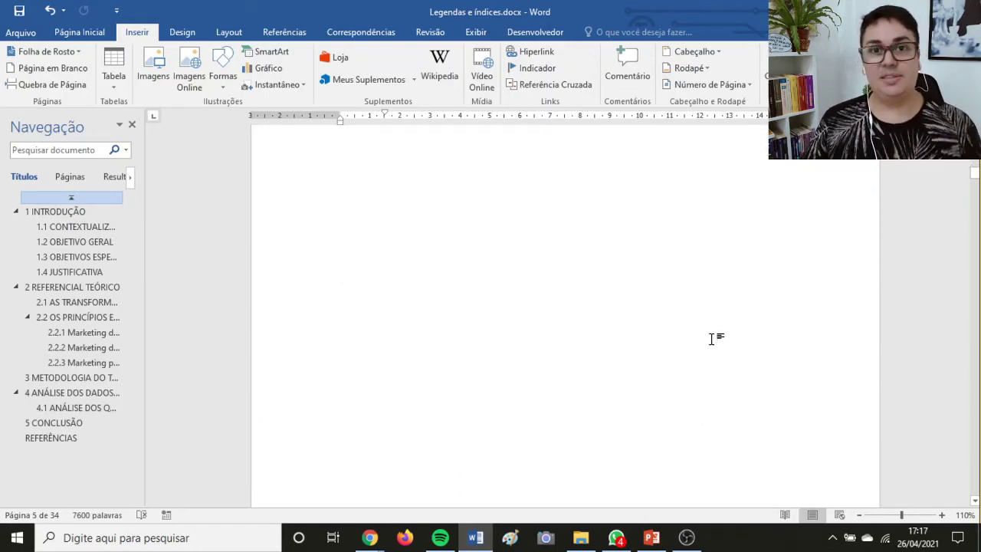
pyautogui.scroll(-7, 712, 338)
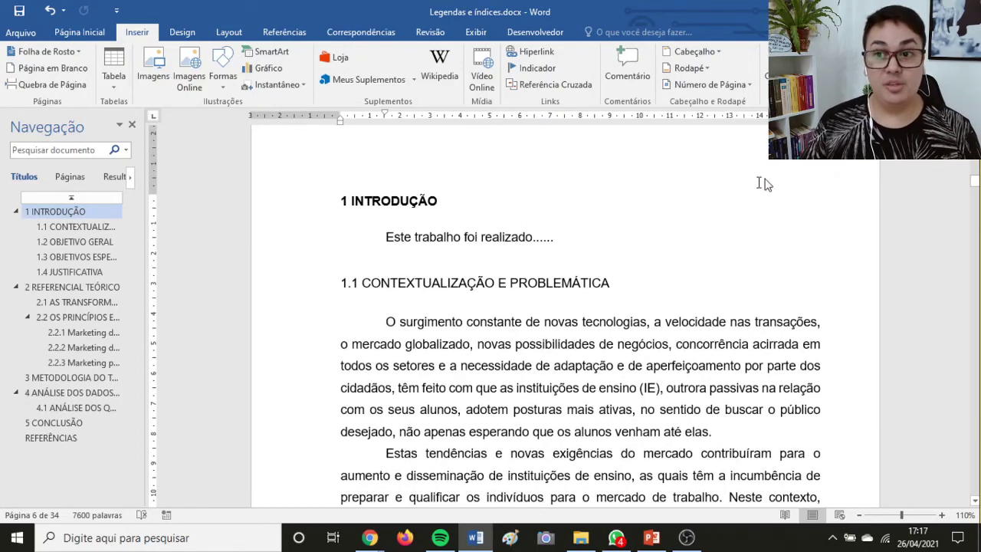
pyautogui.scroll(-10, 764, 184)
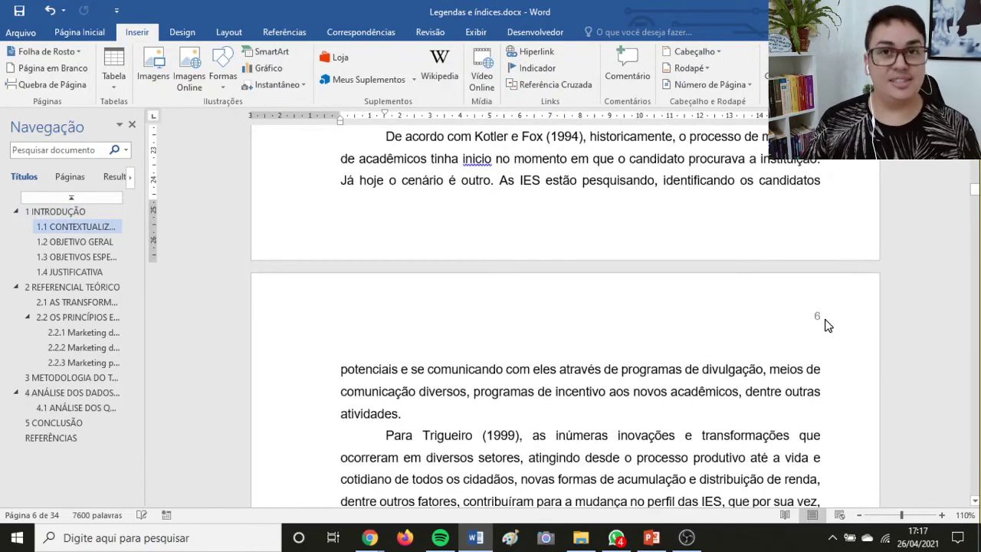
pyautogui.scroll(-15, 826, 325)
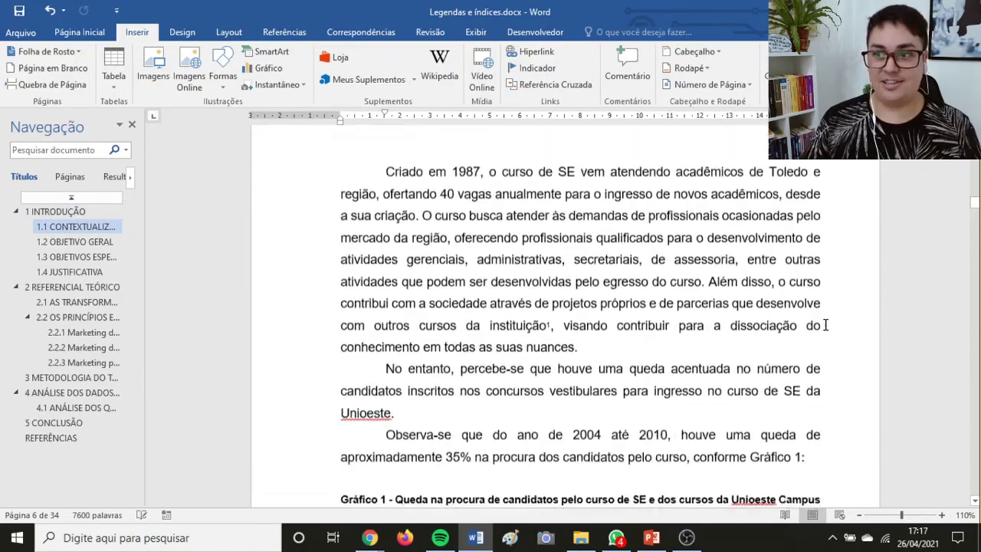
# Update the table of contents (SUMÁRIO), refreshing the page numbers only.
pyautogui.scroll(15, 826, 325)
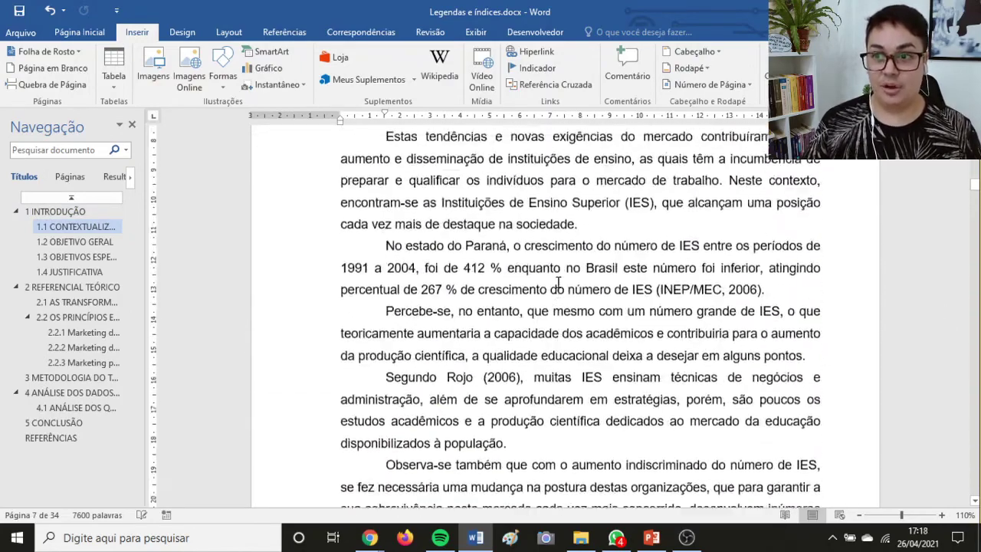
pyautogui.scroll(15, 558, 283)
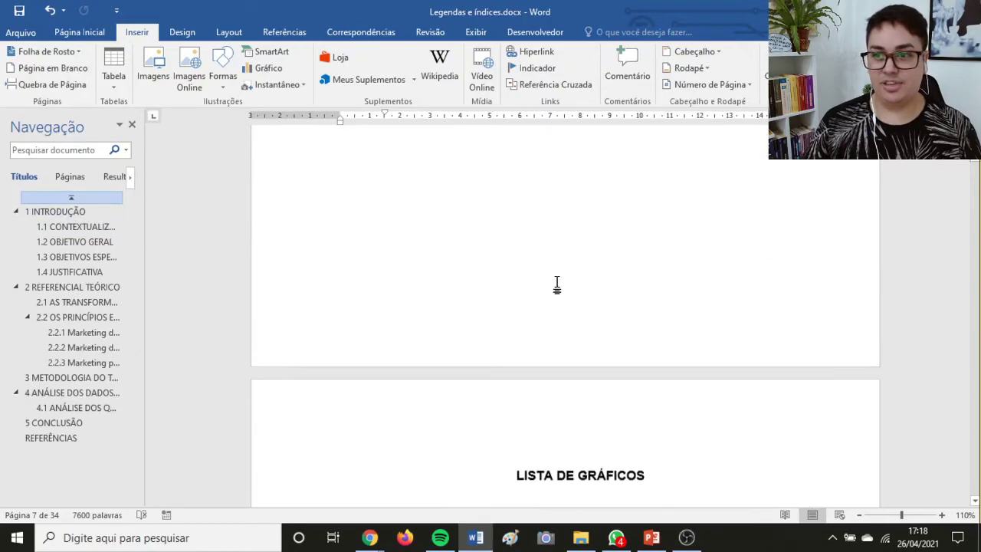
pyautogui.scroll(10, 557, 282)
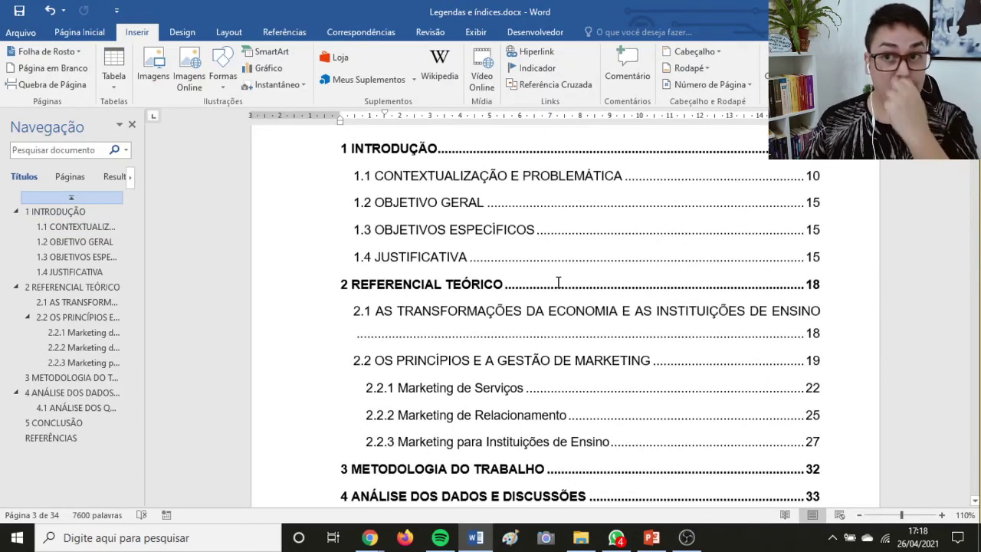
pyautogui.click(539, 291)
pyautogui.scroll(1, 504, 299)
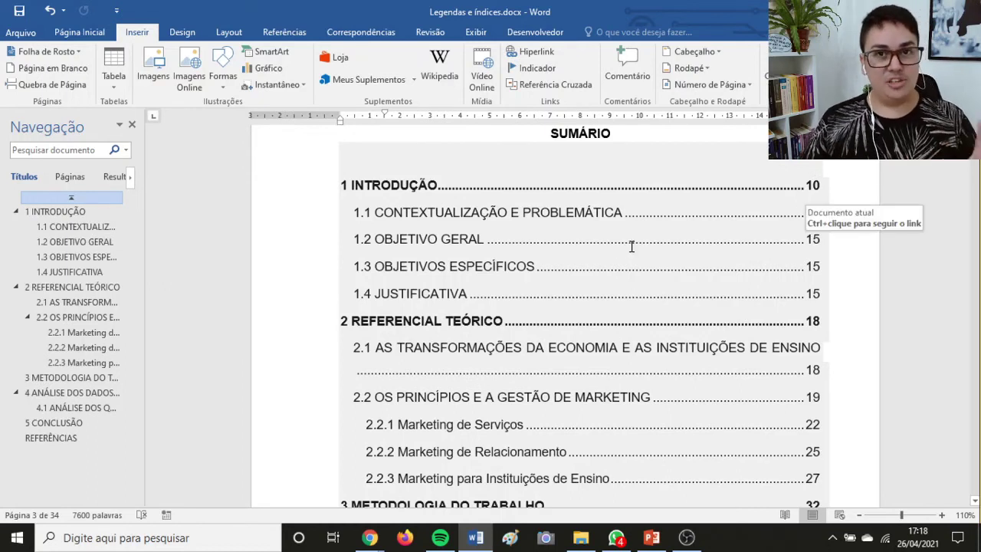
pyautogui.rightClick(535, 265)
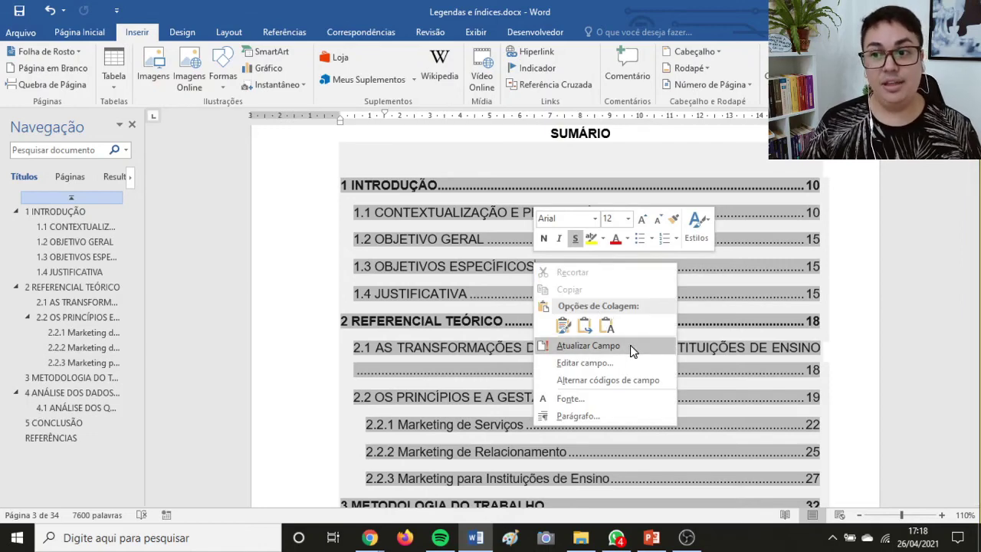
pyautogui.click(630, 348)
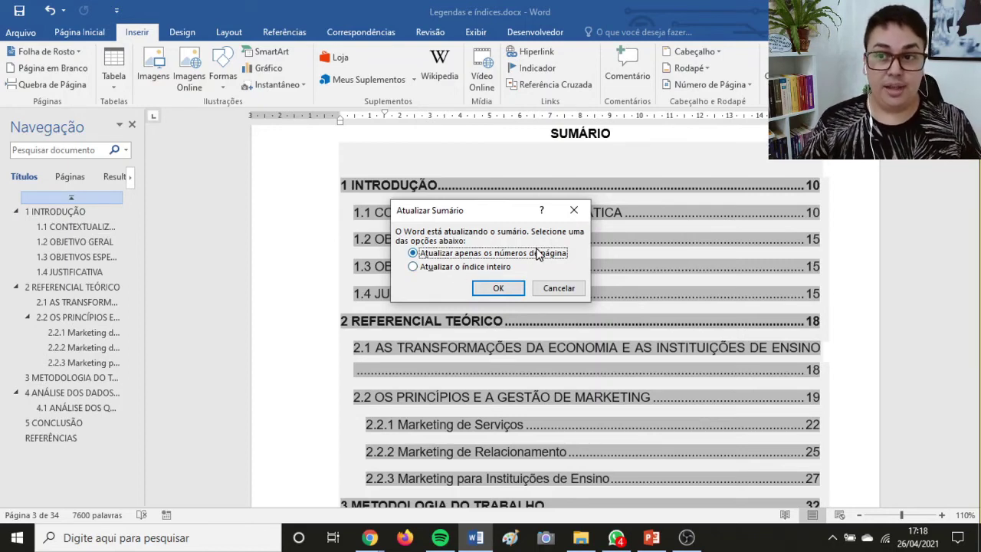
pyautogui.click(498, 288)
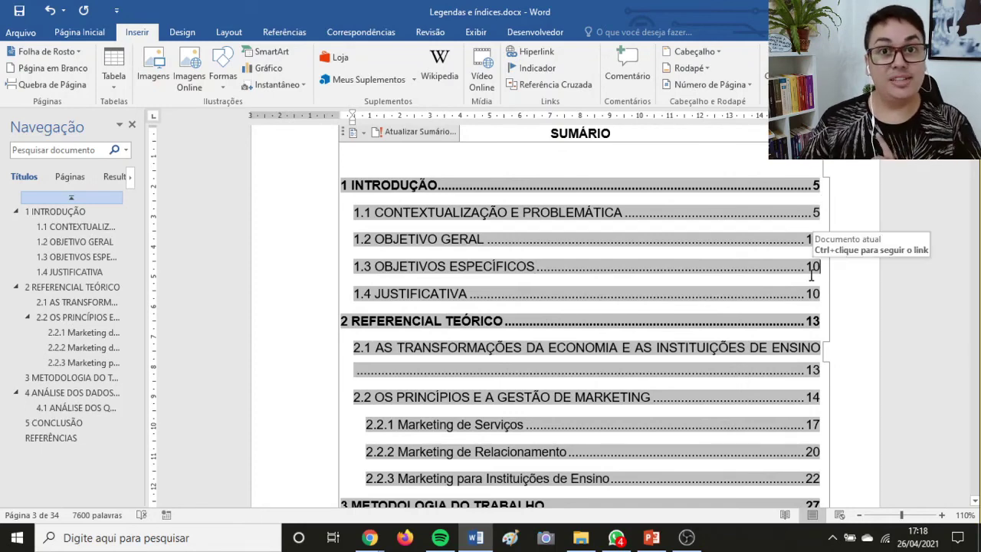
# Update the list of charts (LISTA DE GRÁFICOS), refreshing the page numbers only.
pyautogui.scroll(-10, 805, 278)
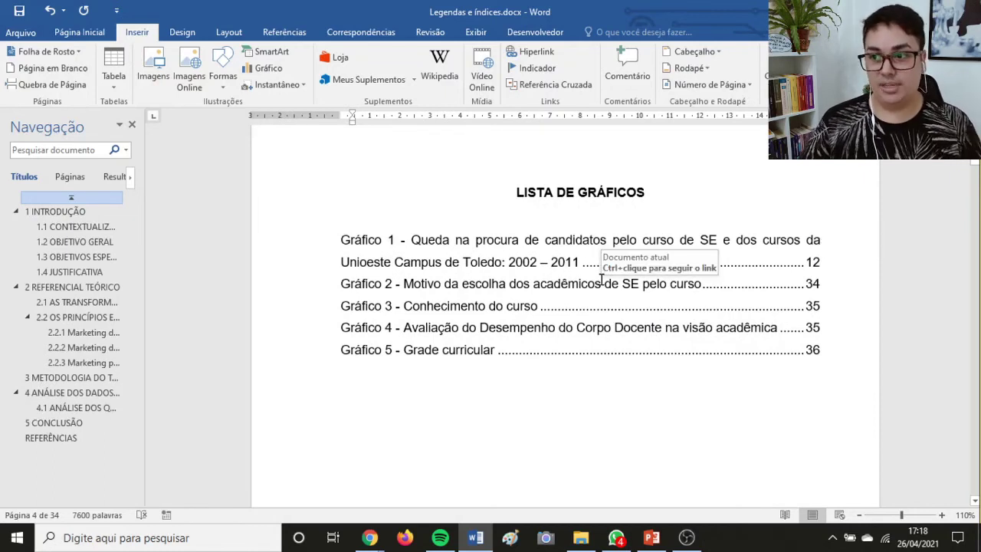
pyautogui.rightClick(543, 279)
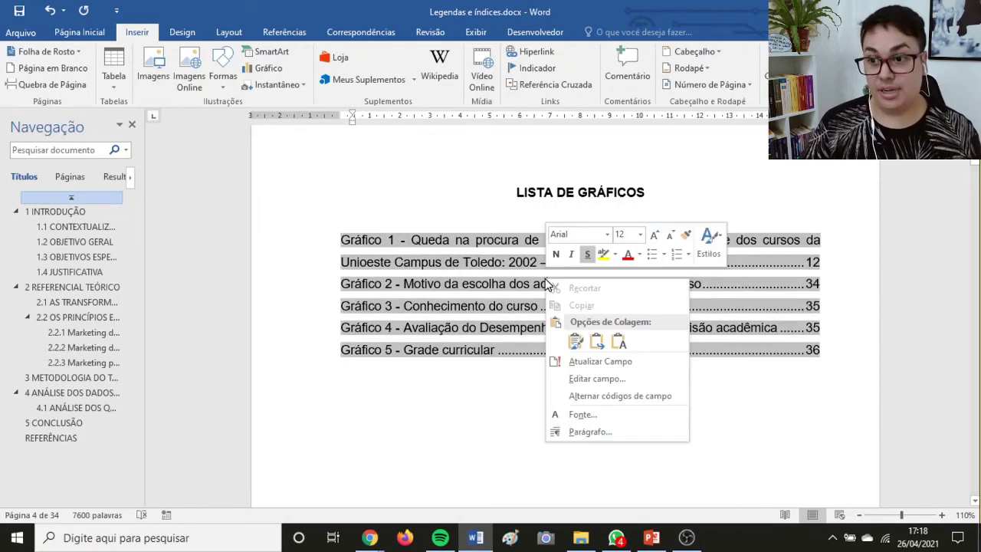
pyautogui.click(578, 361)
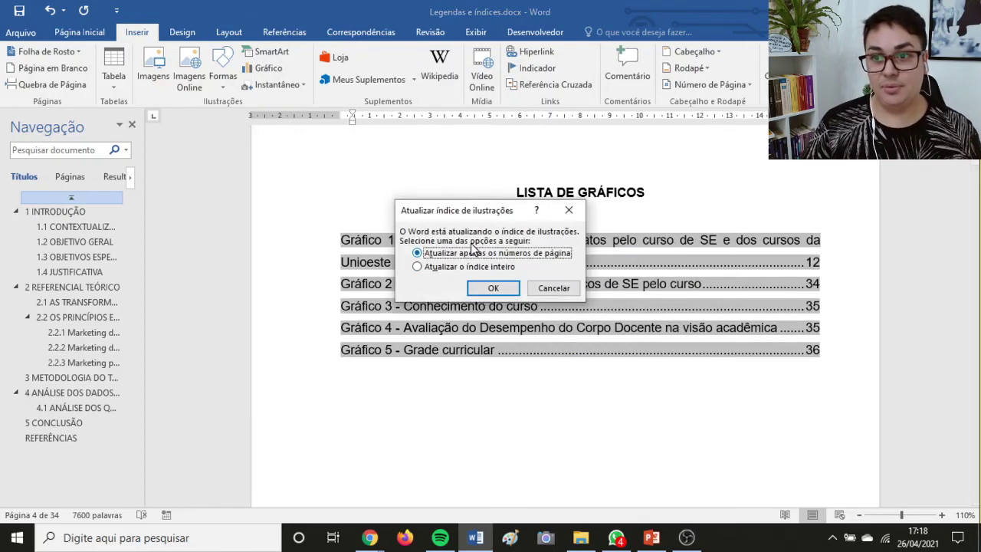
pyautogui.click(495, 288)
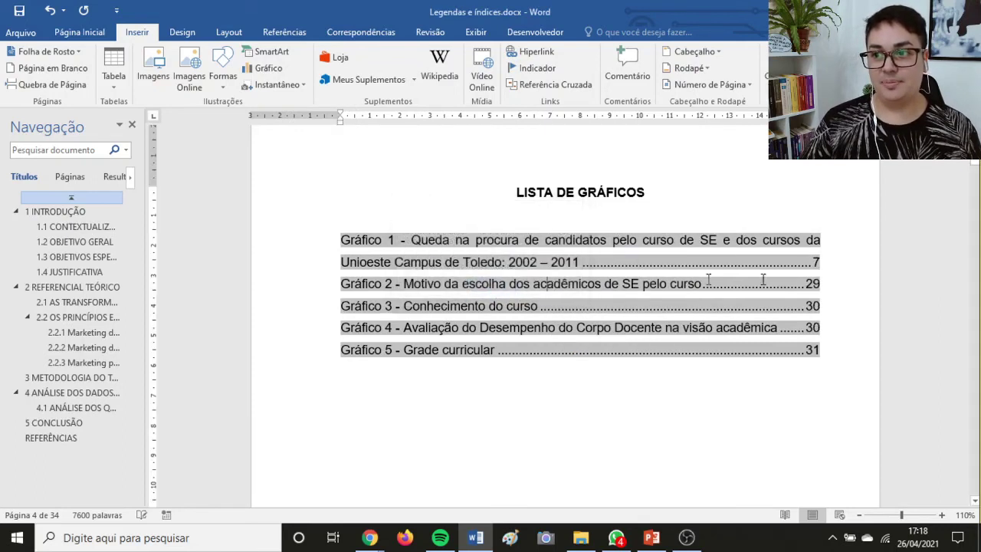
# Update the list of figures (LISTA DE FIGURAS), refreshing the page numbers only, and deselect the list.
pyautogui.scroll(-10, 826, 276)
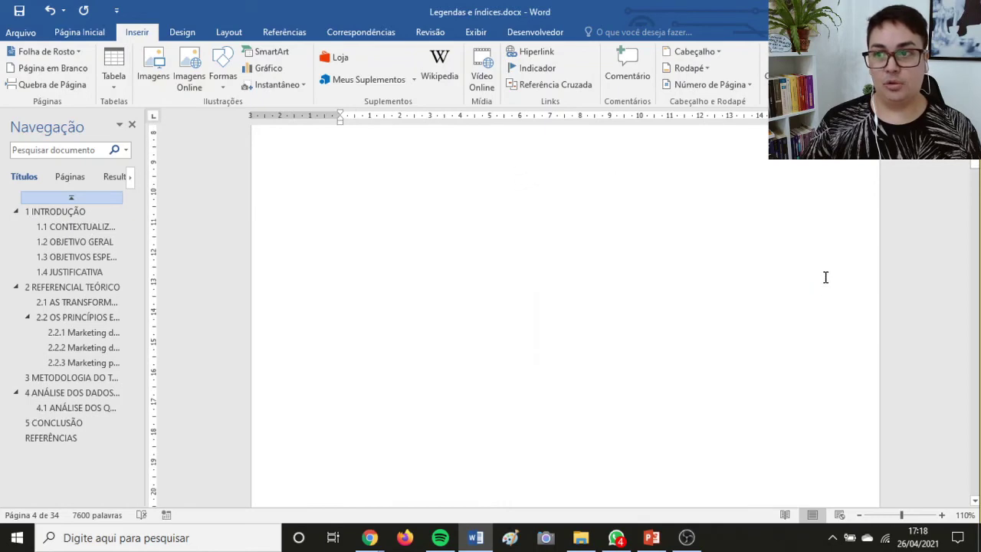
pyautogui.click(691, 305)
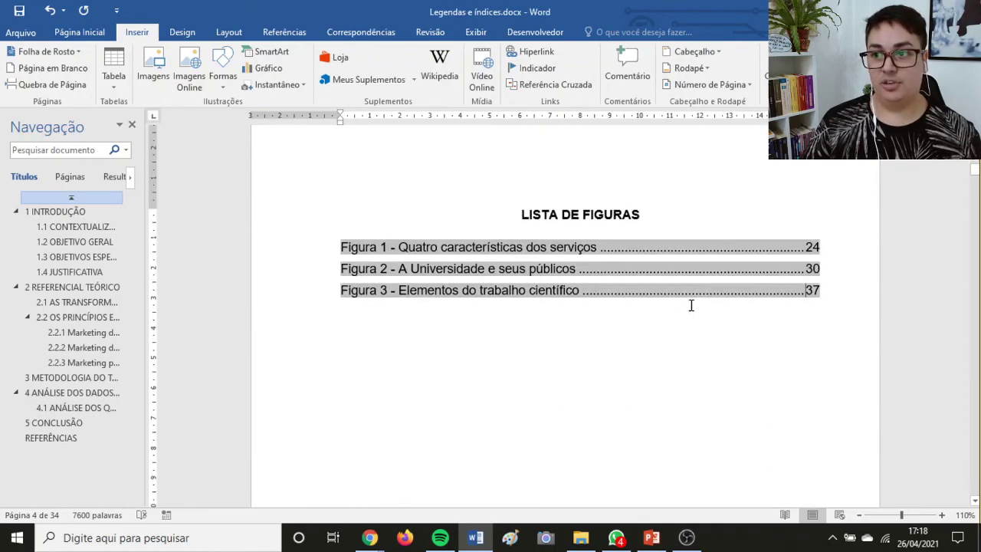
pyautogui.click(773, 338)
pyautogui.rightClick(512, 247)
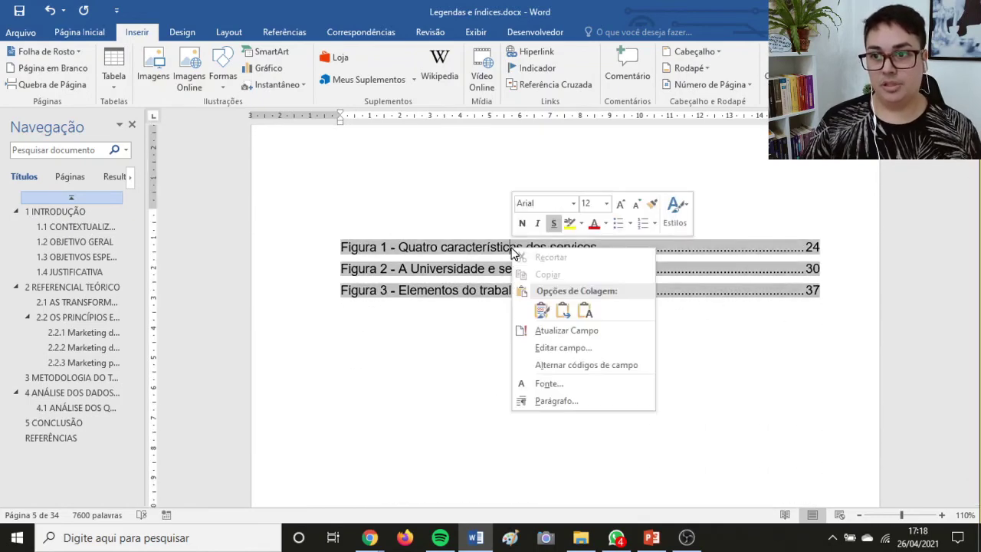
pyautogui.click(553, 335)
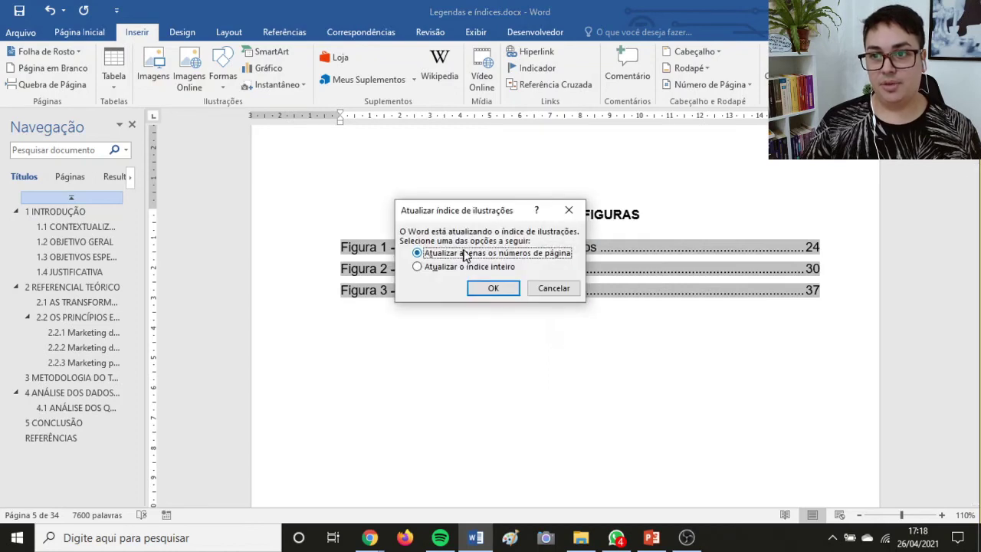
pyautogui.click(492, 288)
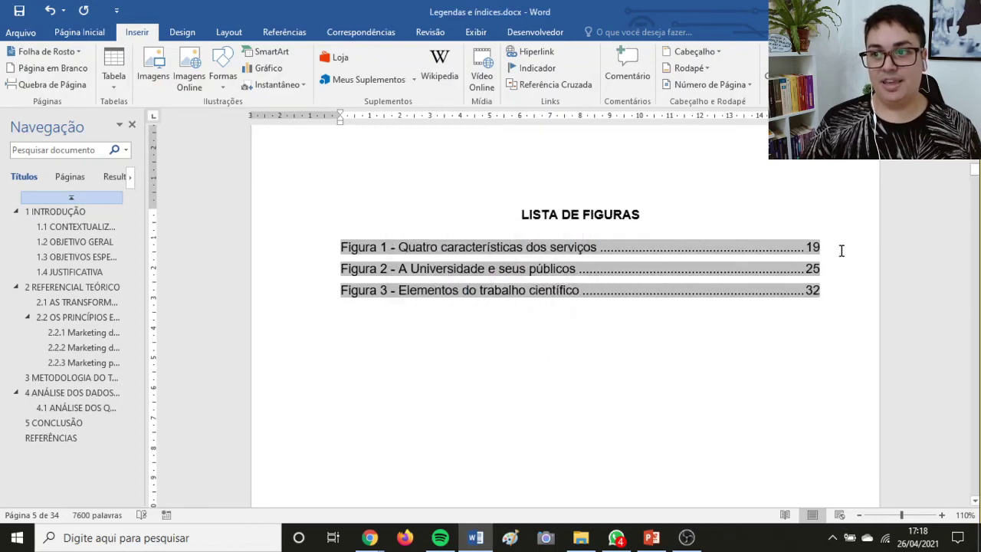
pyautogui.click(673, 326)
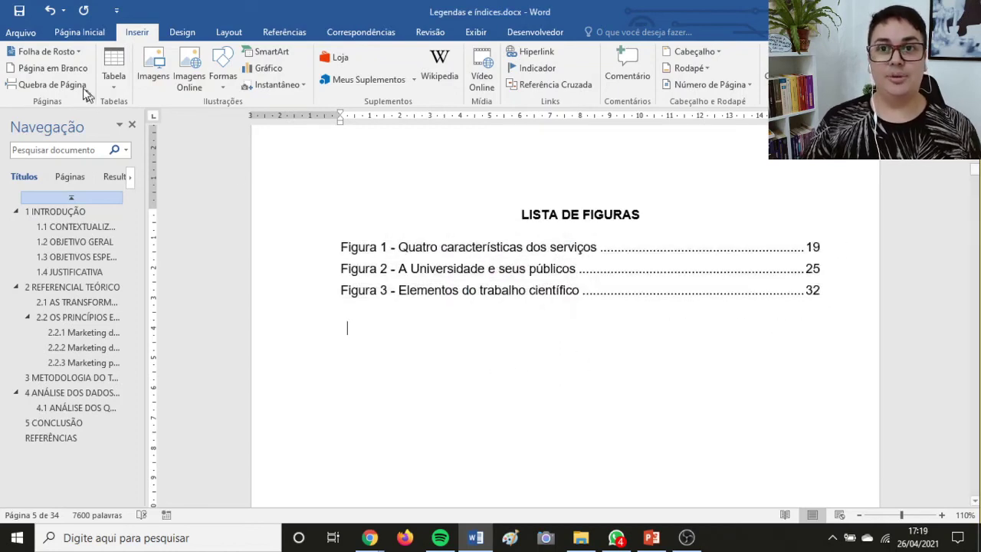
# Save the document and return to its cover page.
pyautogui.click(21, 13)
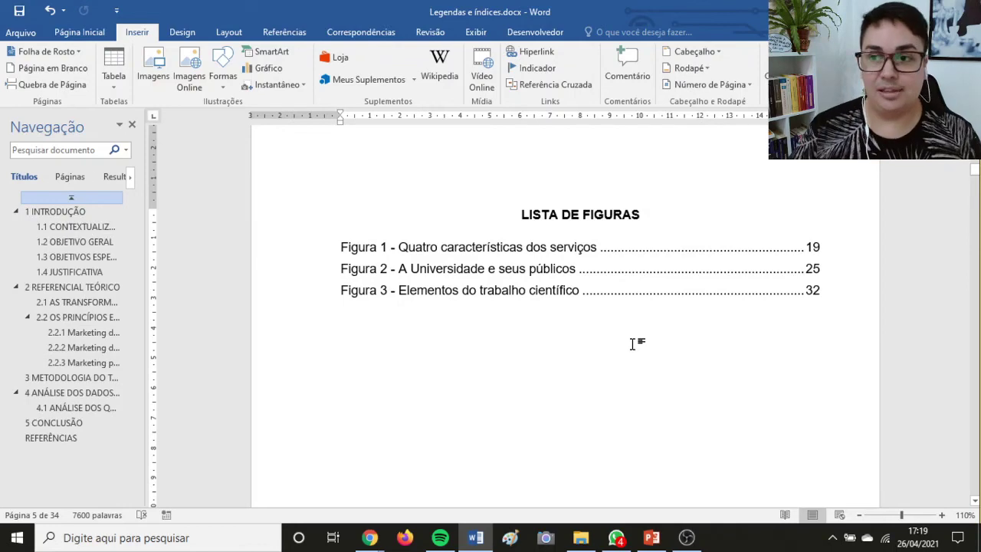
pyautogui.scroll(20, 635, 344)
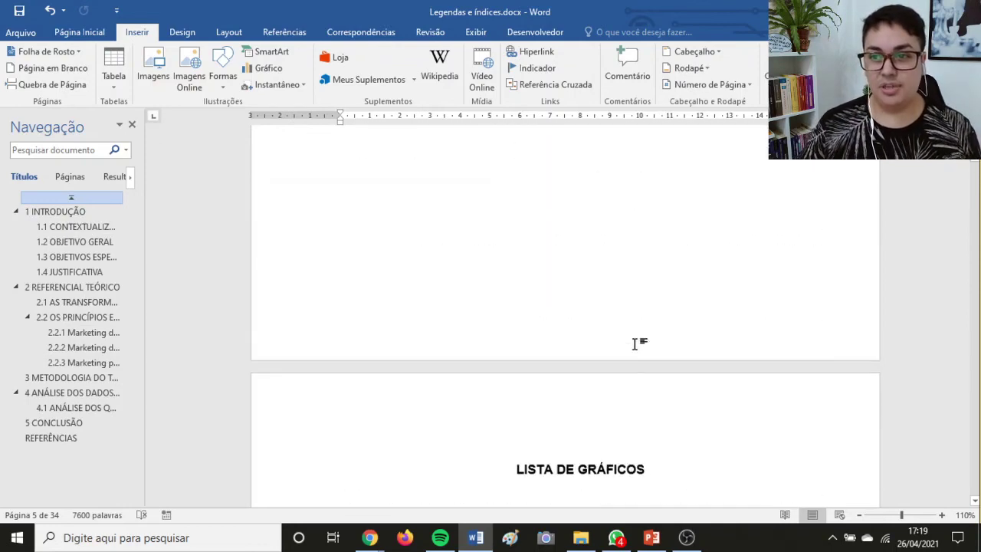
pyautogui.scroll(15, 634, 344)
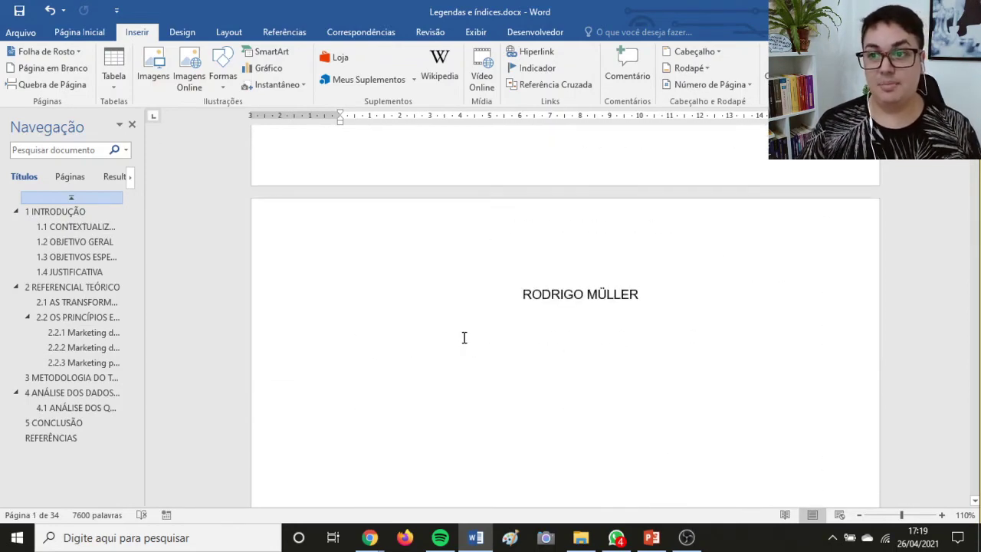
pyautogui.scroll(7, 462, 338)
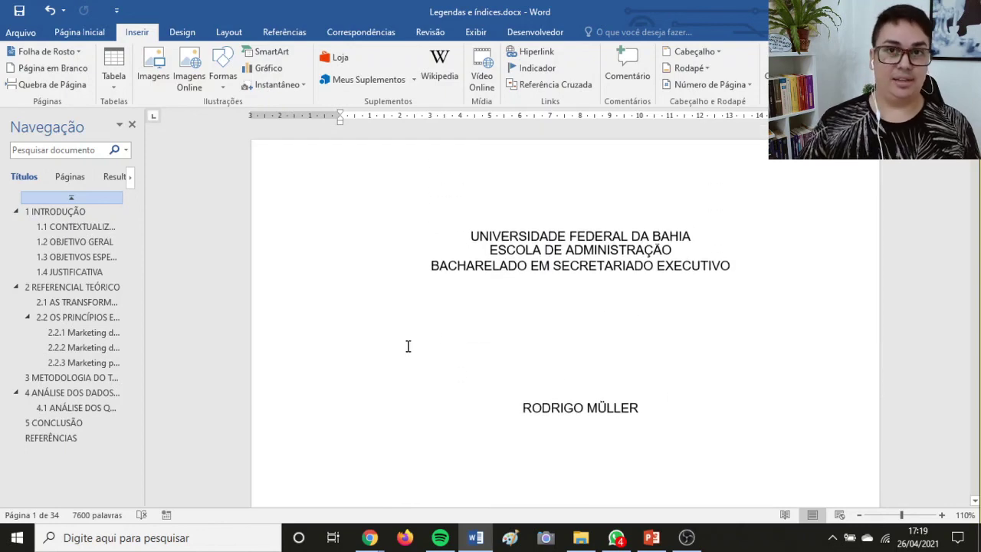